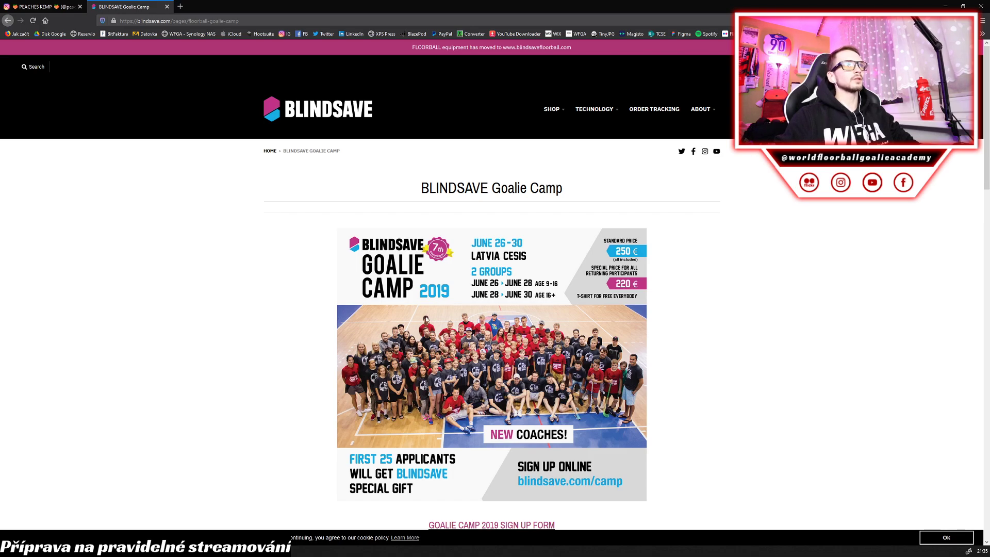
Look through the BLINDSAVE Goalie Camp page, including the camp information, history videos and footer
scroll(432, 425, "down", 8)
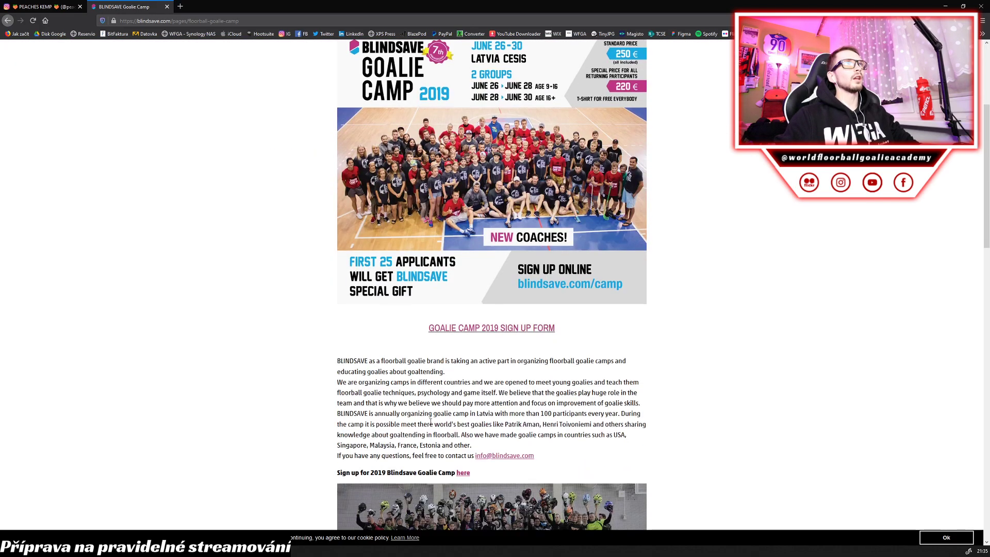
scroll(432, 424, "down", 8)
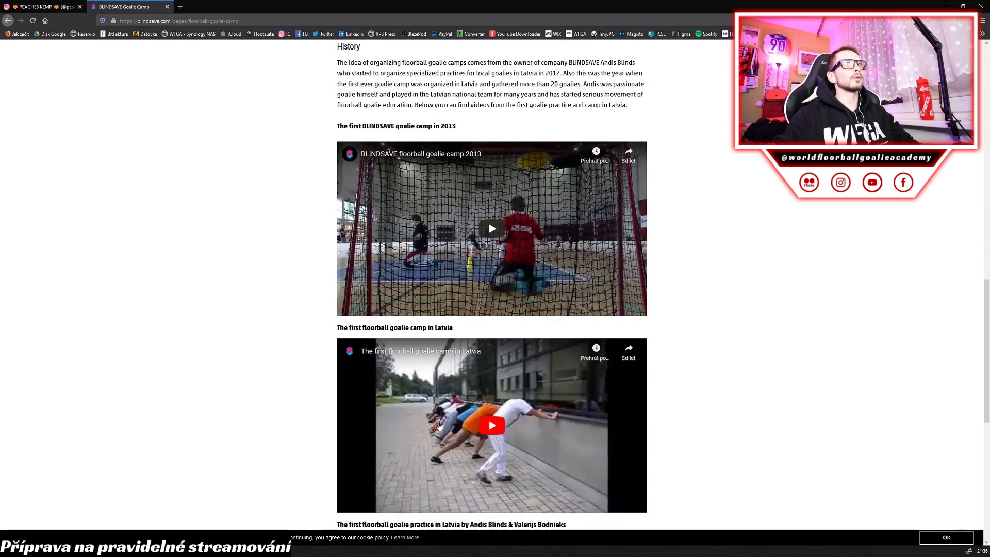
scroll(441, 424, "up", 1)
scroll(500, 438, "down", 8)
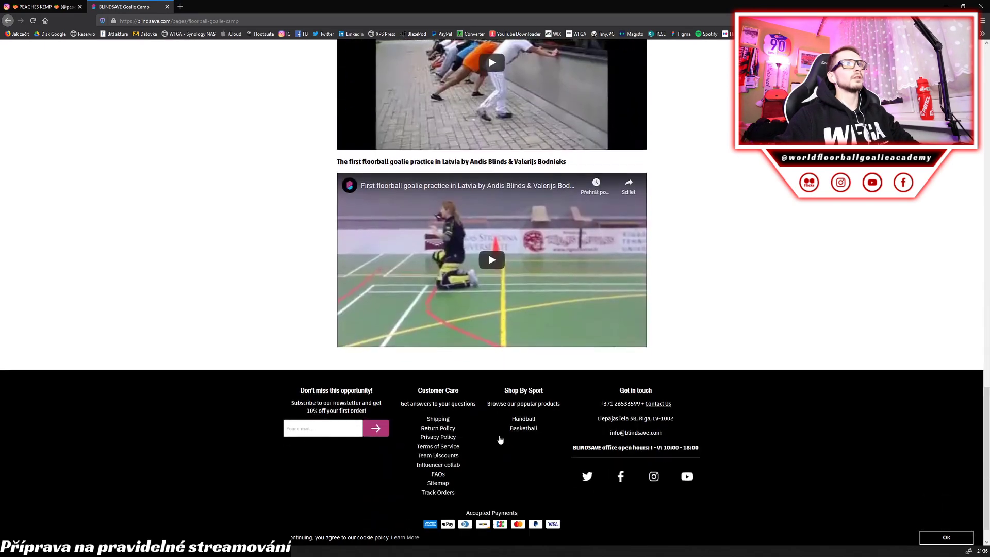
scroll(500, 439, "up", 20)
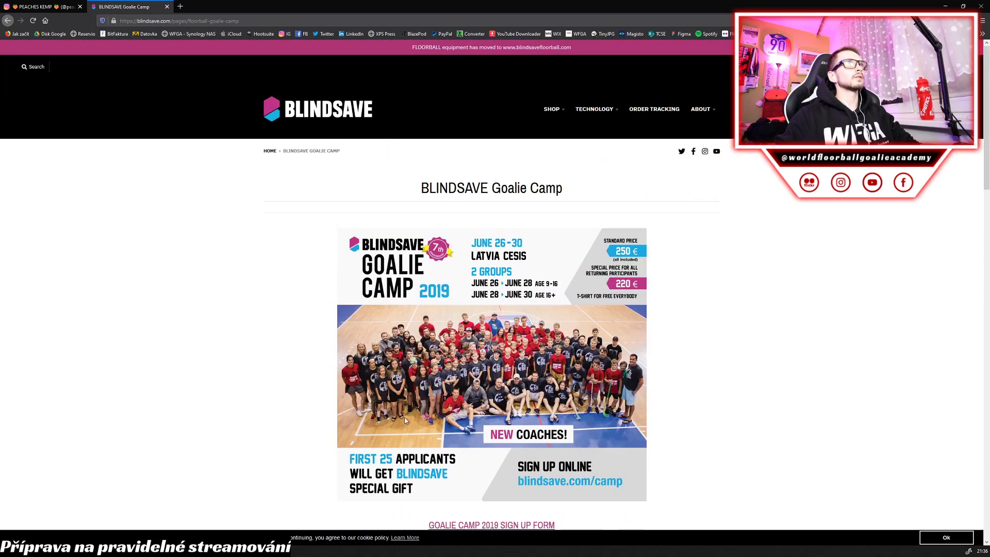
Close the BLINDSAVE Goalie Camp page and minimize the browser to switch to DaVinci Resolve
left_click(166, 6)
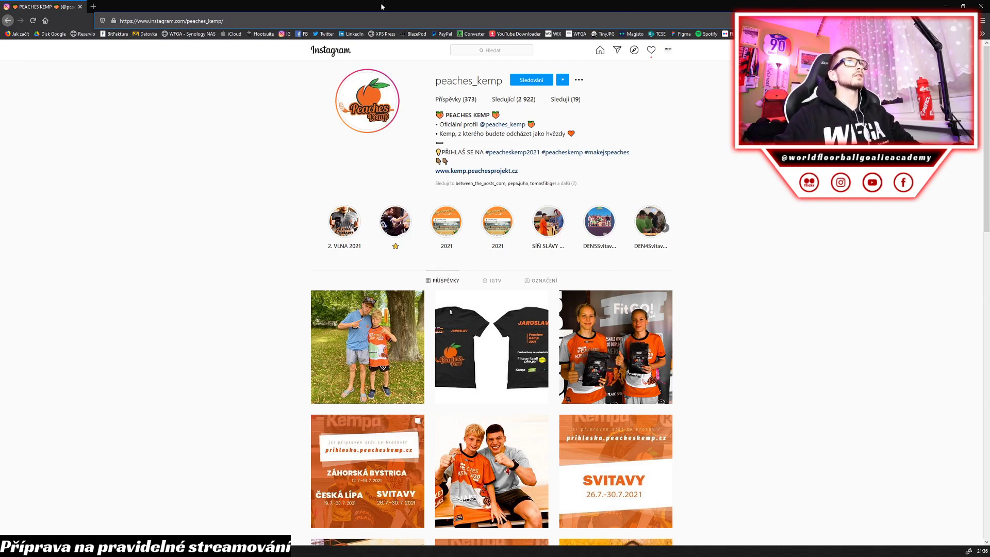
key("super+Down")
key("super+Down")
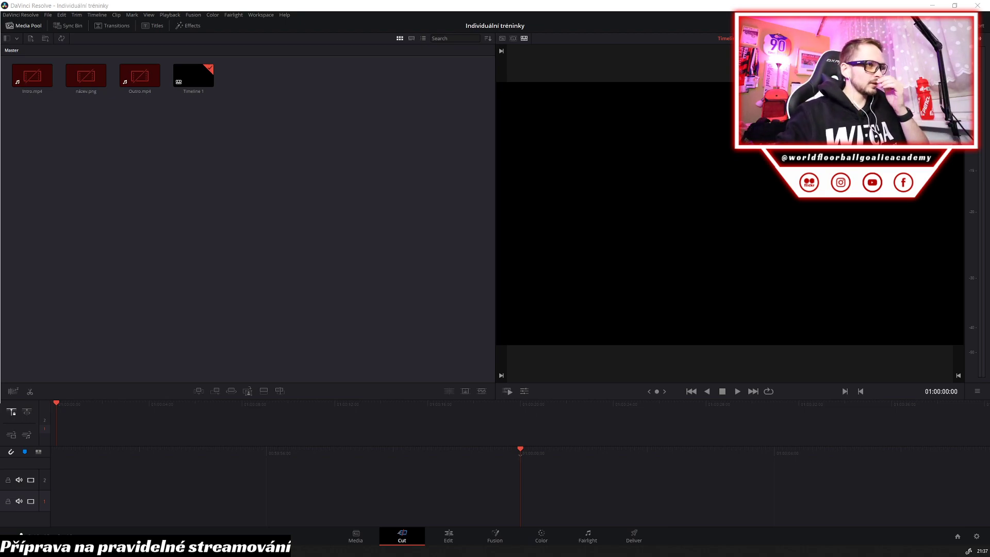
Start a new empty timeline, keeping the default start timecode, name and stereo audio track type
right_click(284, 176)
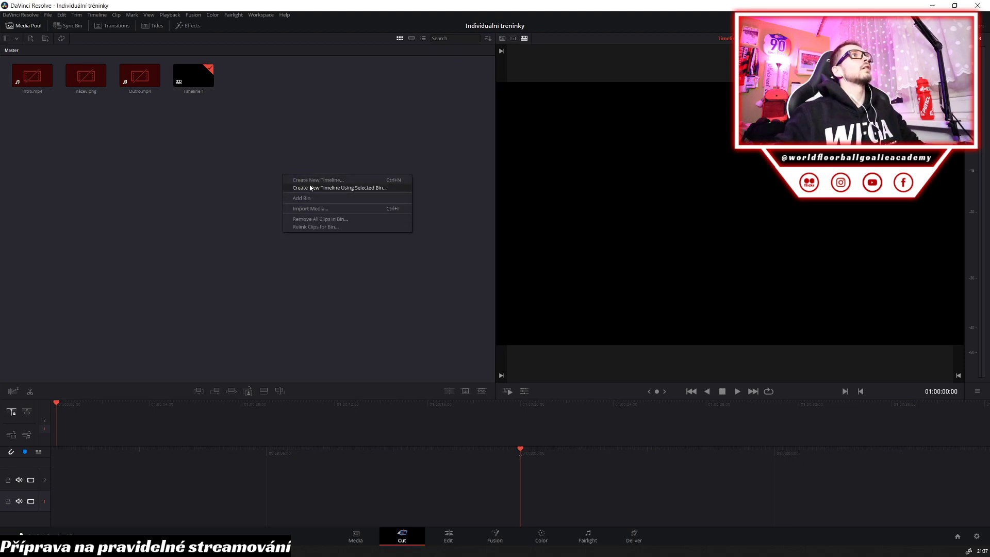
left_click(311, 180)
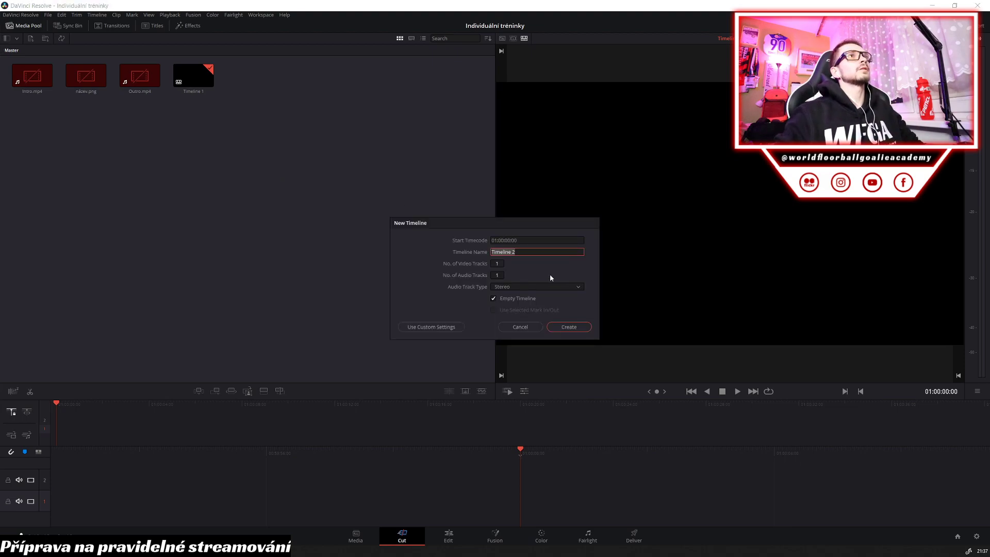
left_click(526, 240)
left_click(526, 252)
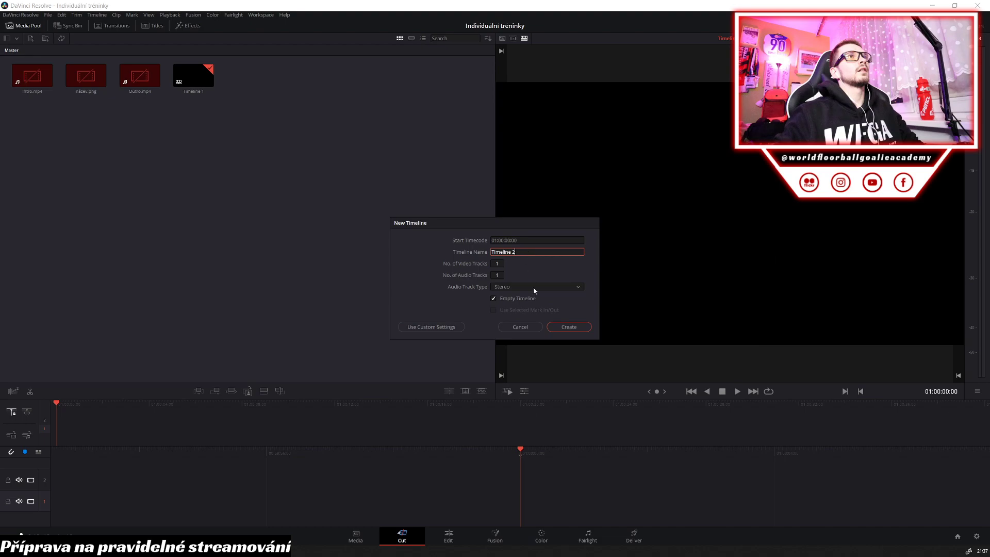
left_click(533, 287)
left_click(530, 285)
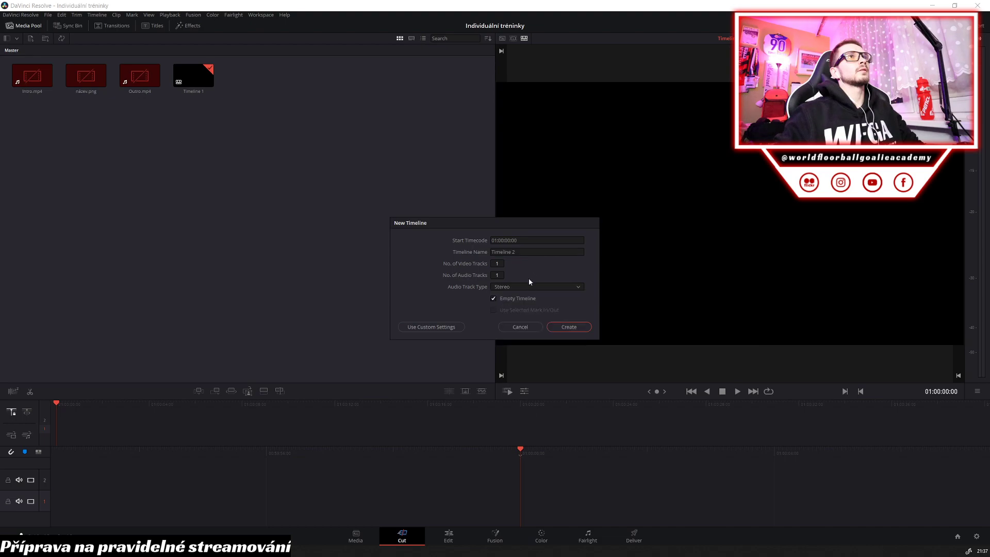
Check the new timeline's custom format, monitor and output settings, and create the timeline with them unchanged
left_click(435, 327)
left_click(475, 241)
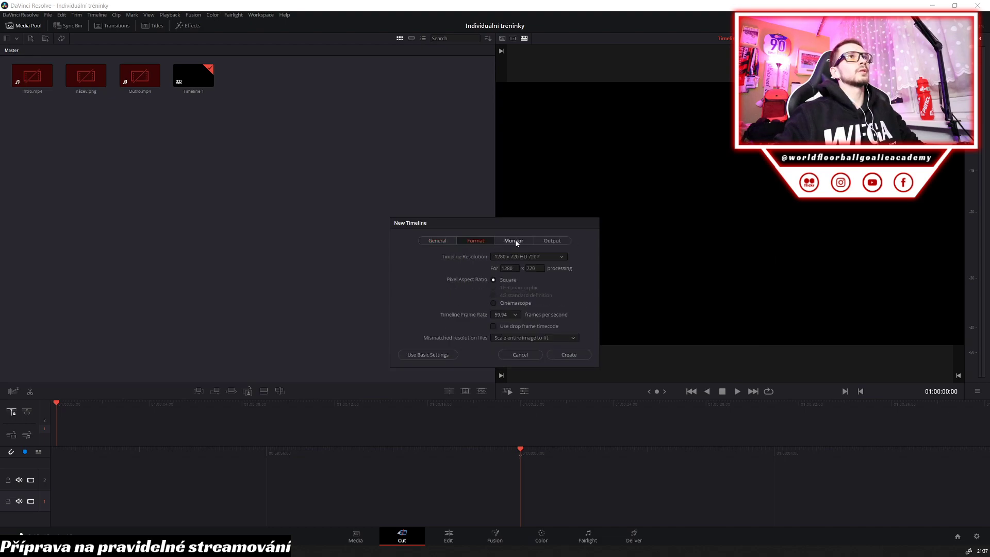
left_click(516, 242)
left_click(552, 241)
left_click(476, 240)
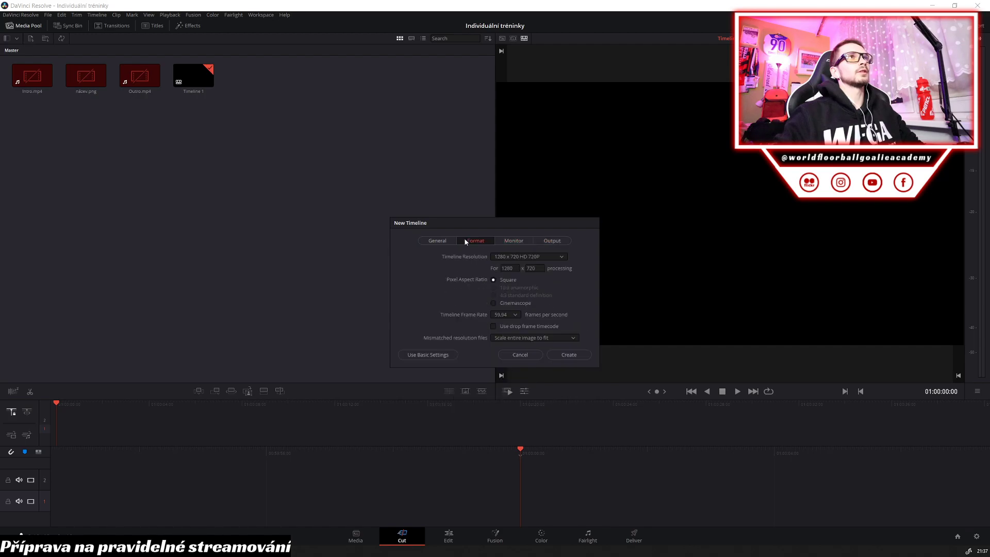
left_click(437, 241)
left_click(569, 345)
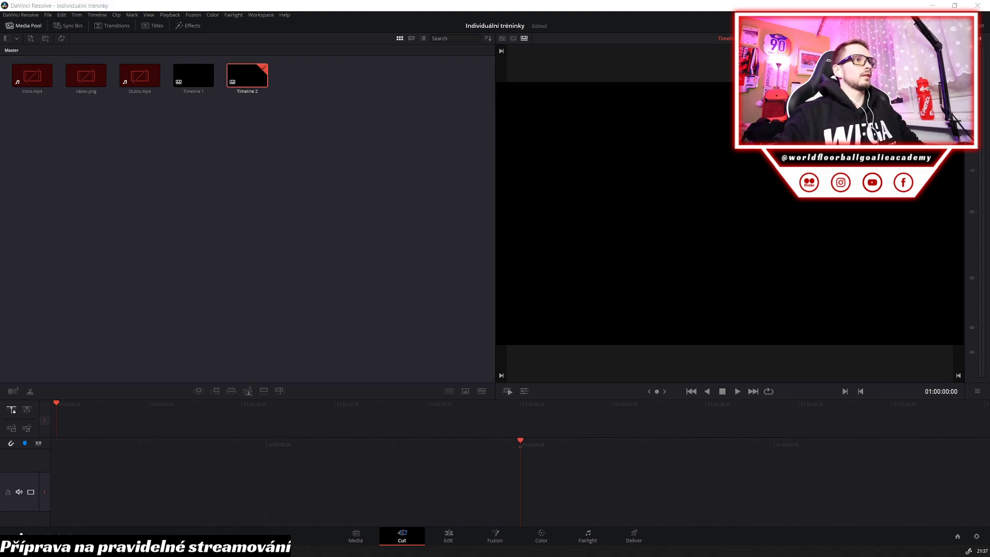
Import MVI_4423.MP4 into the media pool and place it at the start of the new timeline
left_click_drag(309, 283, 294, 285)
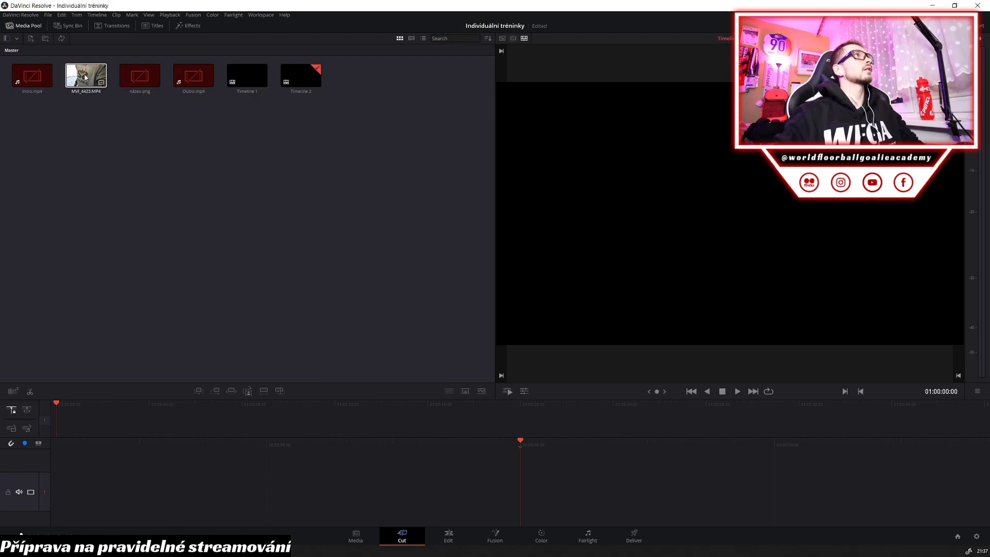
left_click_drag(85, 77, 98, 426)
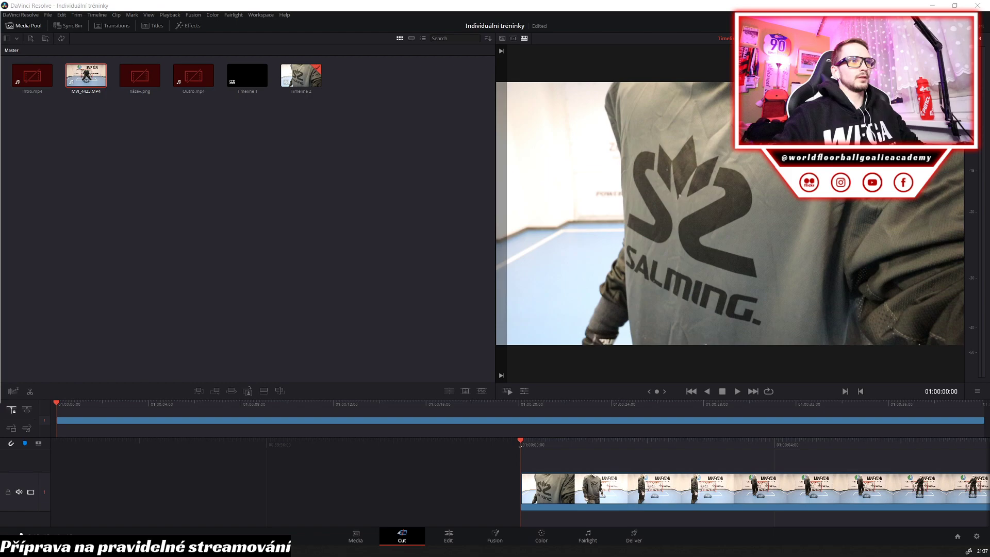
Resize the workspace areas to give the media pool about a third of the width and enlarge the viewer
left_click(500, 51)
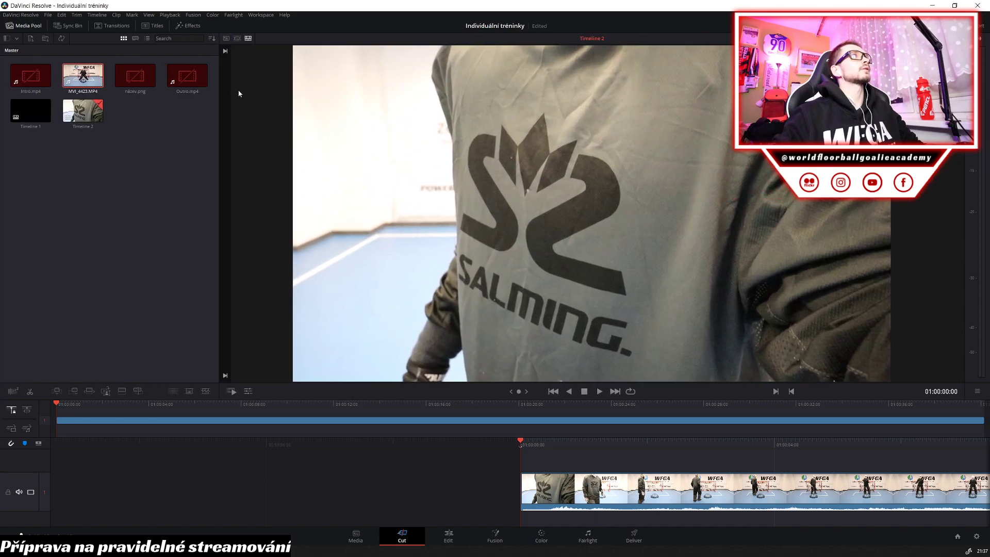
left_click_drag(531, 400, 530, 361)
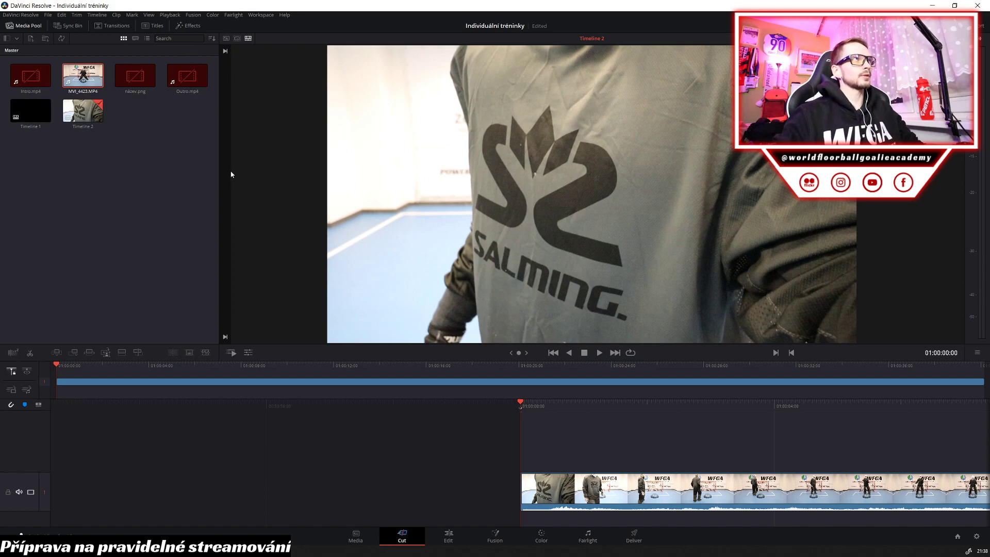
left_click_drag(220, 166, 335, 178)
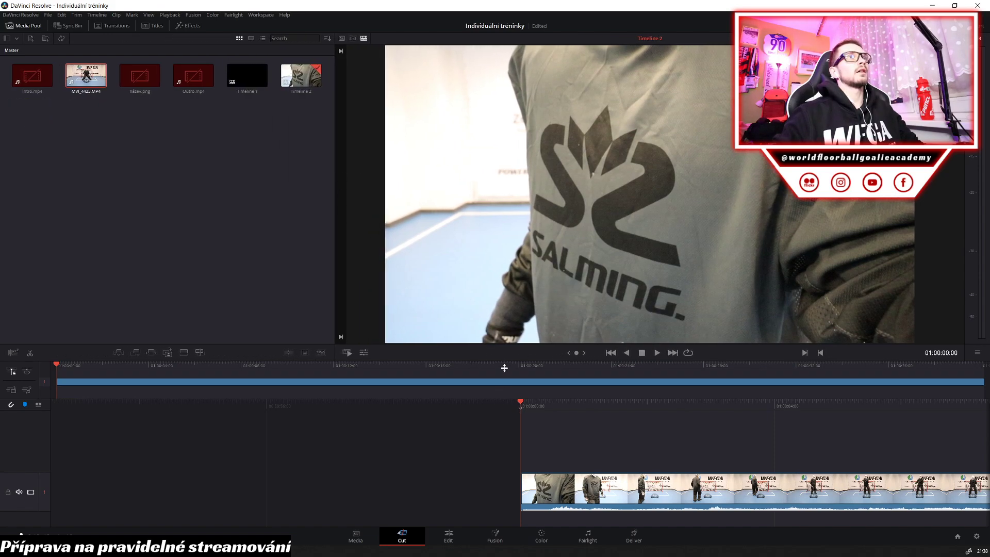
left_click_drag(505, 362, 504, 405)
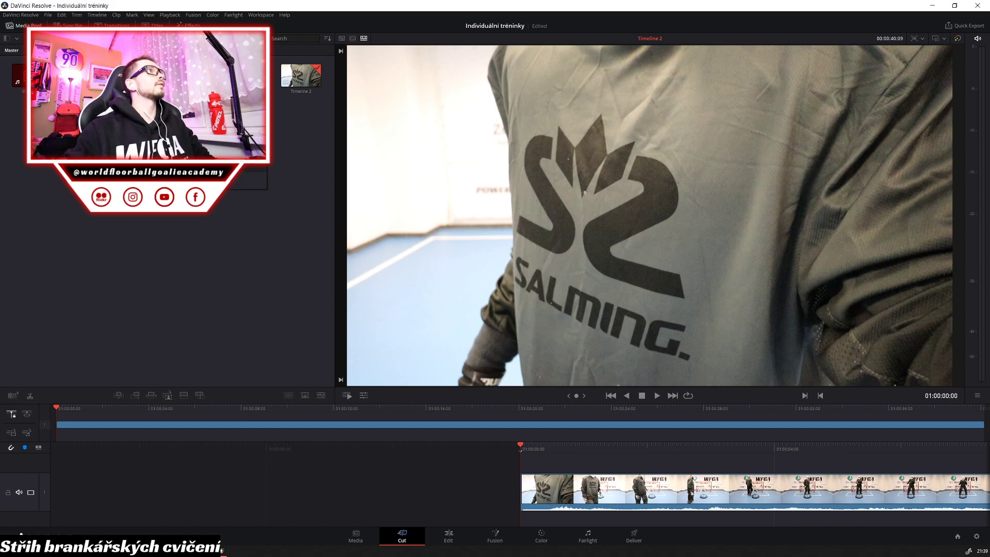
Relink the offline media, choosing the Loga folder inside World Floorball Goalie Academy on the Synology drive as the source
left_click(258, 183)
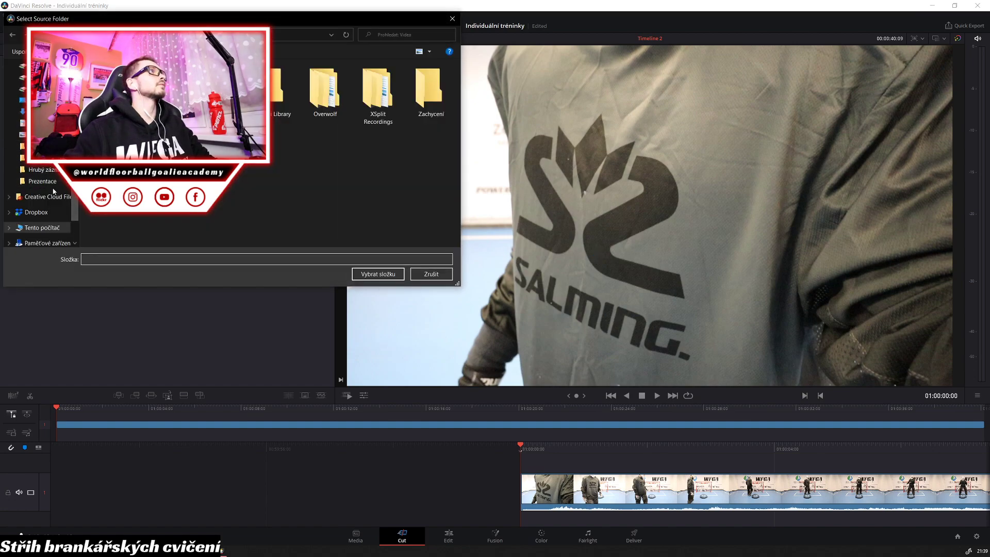
scroll(54, 190, "up", 1)
left_click(41, 85)
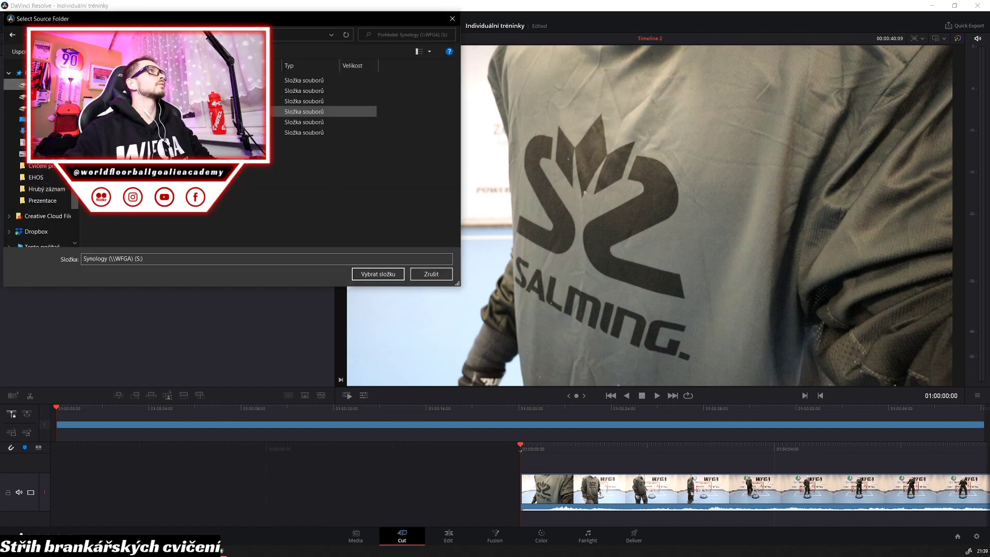
double_click(154, 185)
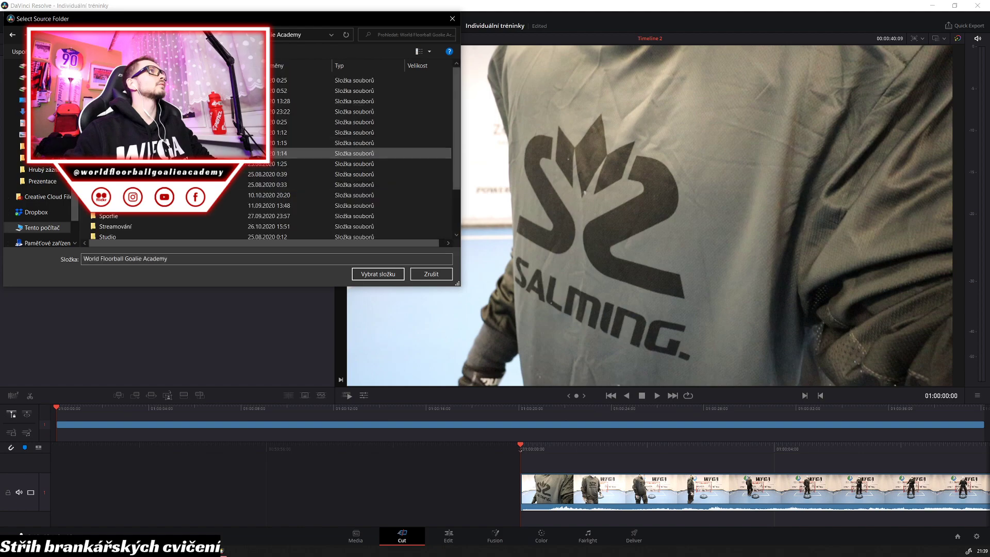
double_click(155, 164)
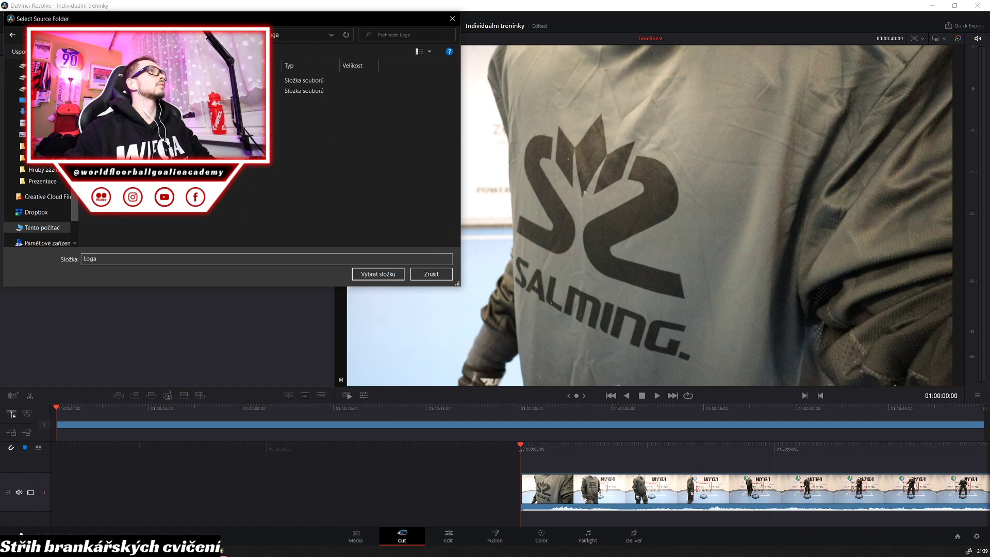
left_click(378, 274)
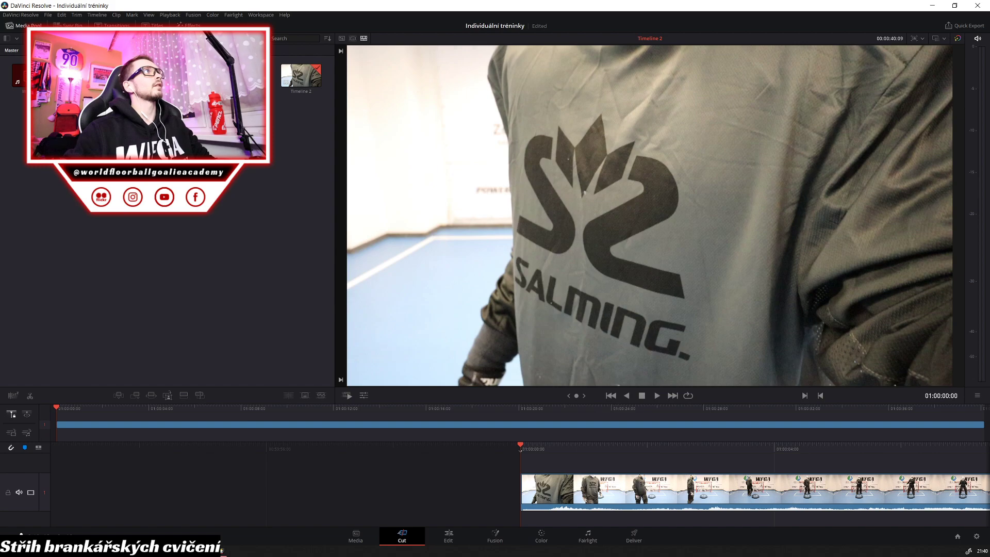
Place název.png on Video 2 above the footage and, on the Edit page, align its start with the timeline start
left_click_drag(41, 78, 526, 464)
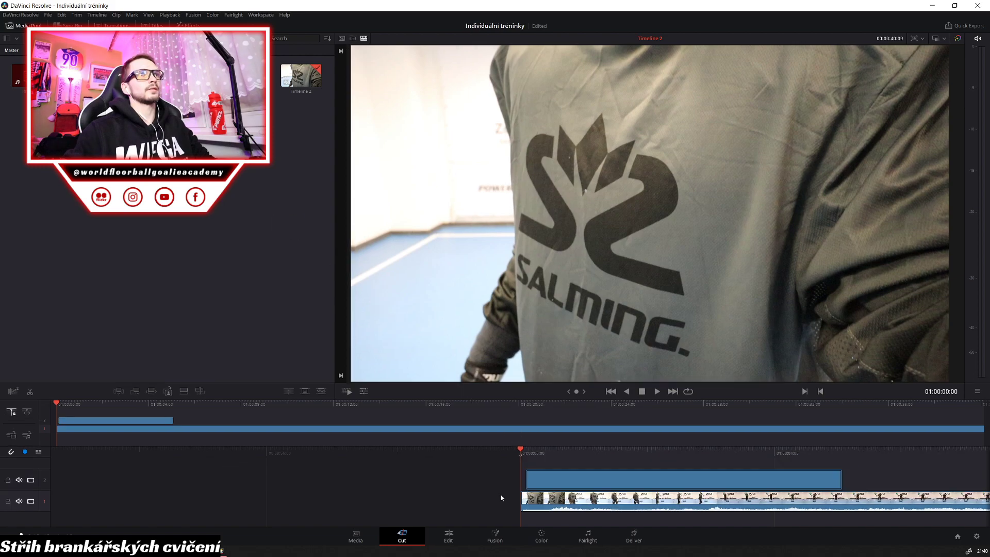
key("shift+4")
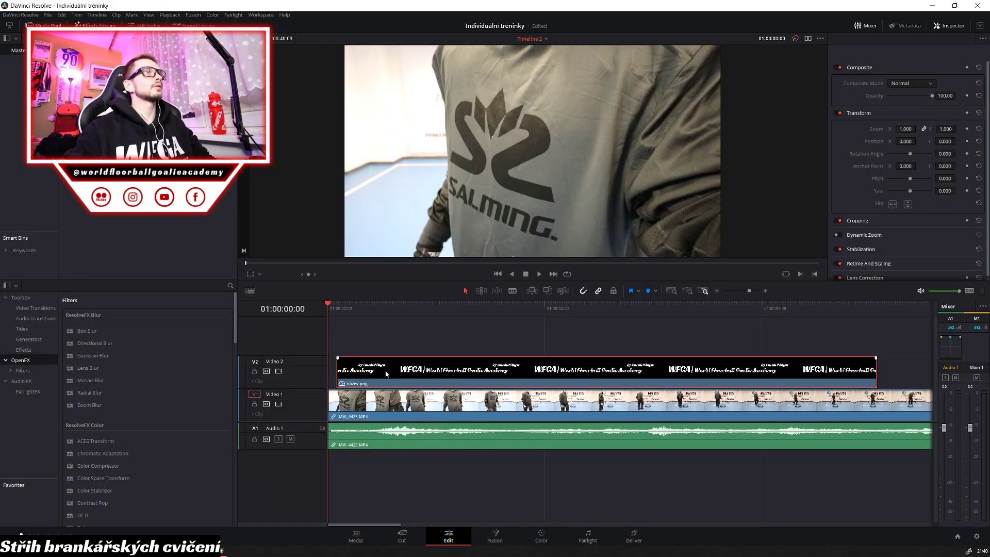
left_click_drag(387, 375, 374, 375)
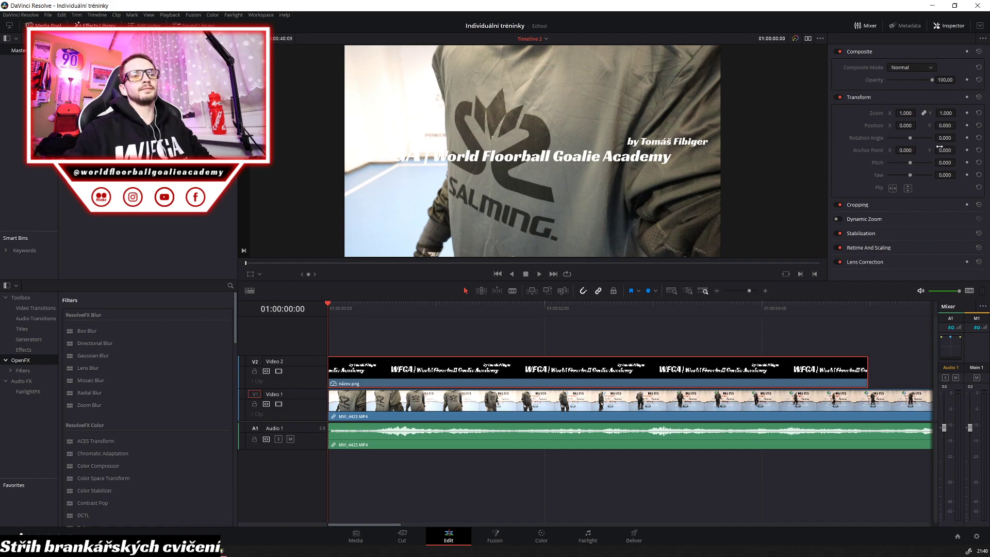
Scale the název.png overlay to 0.400 and set its position to X -370 and Y -315
left_click_drag(905, 112, 872, 126)
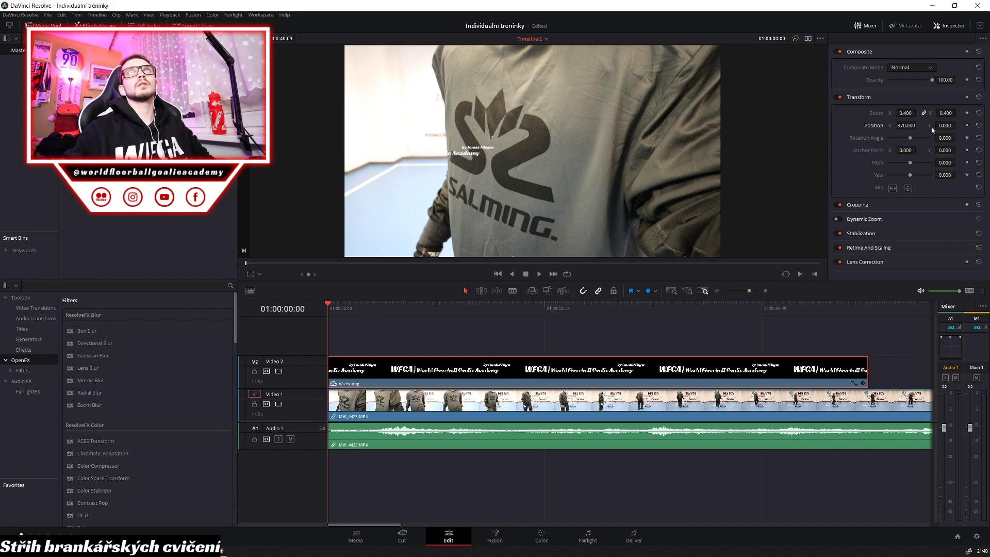
left_click_drag(932, 128, 905, 128)
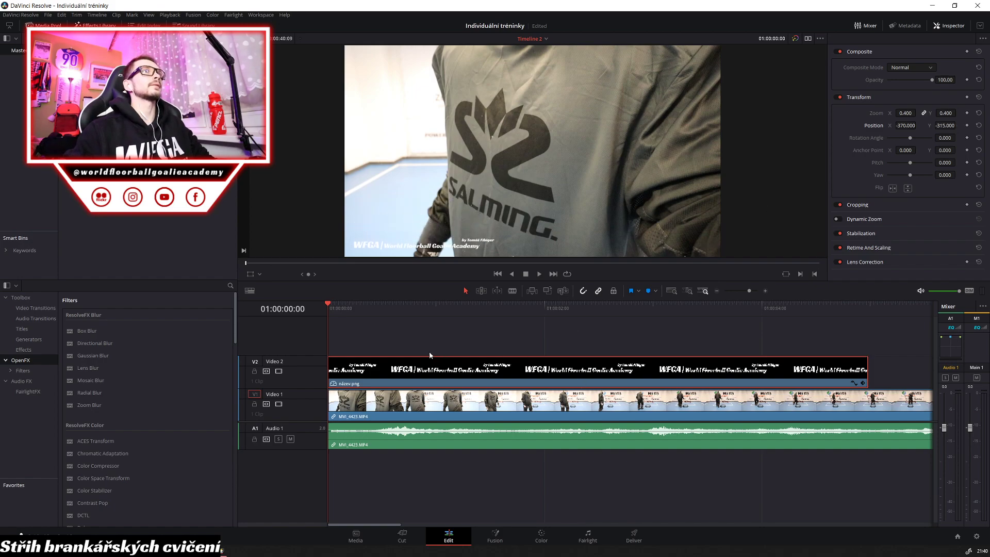
Mute the Audio 1 track and play back the opening seconds to check the title overlay on the footage
key("space")
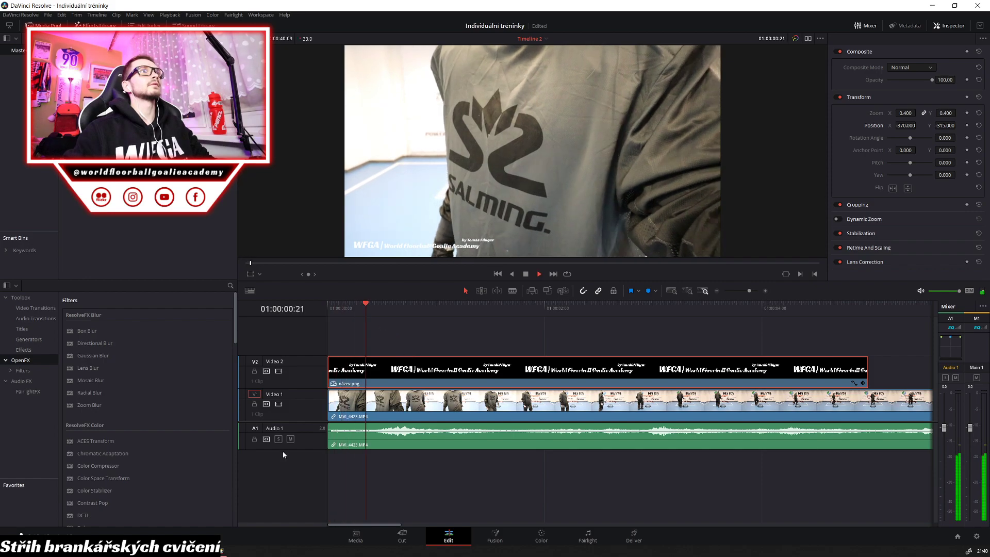
key("space")
left_click(291, 439)
key("Home")
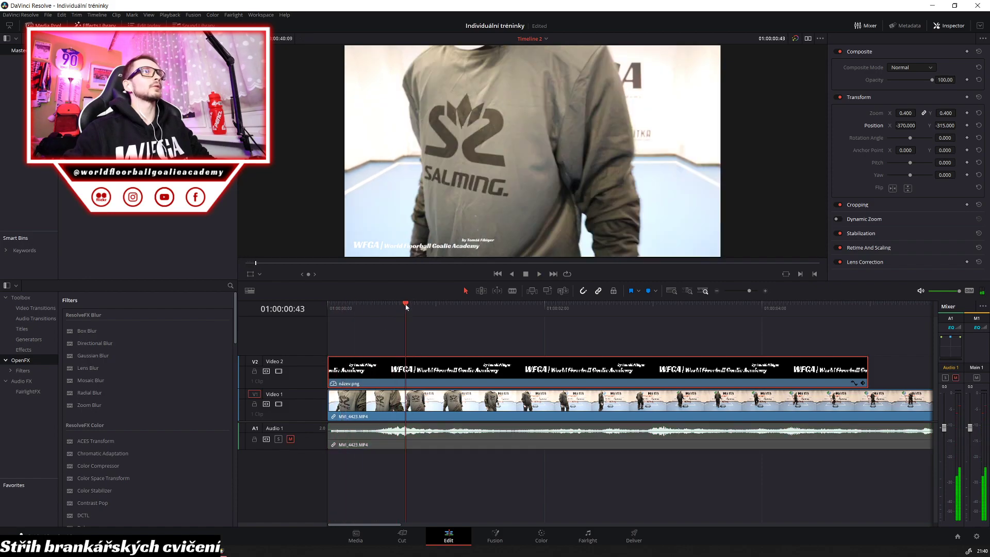
key("space")
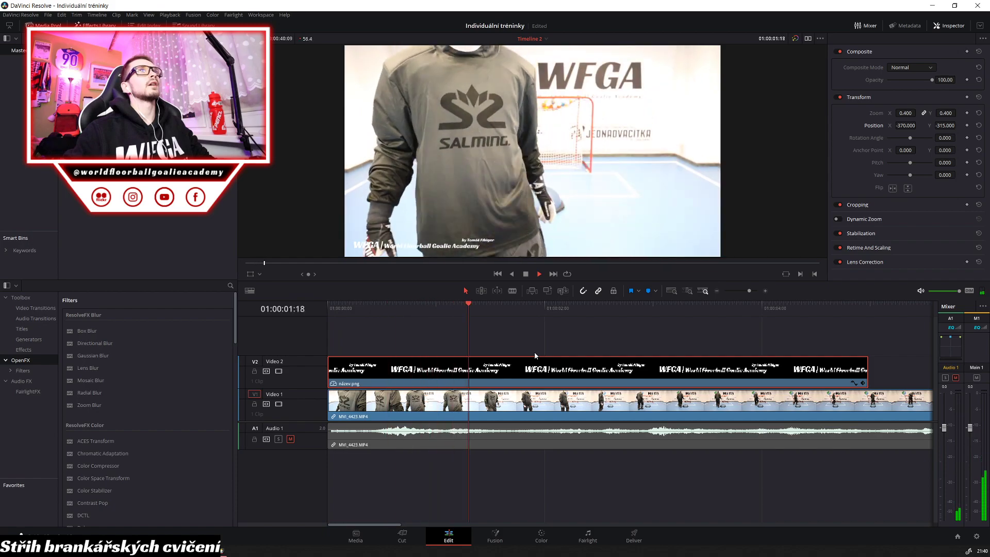
key("space")
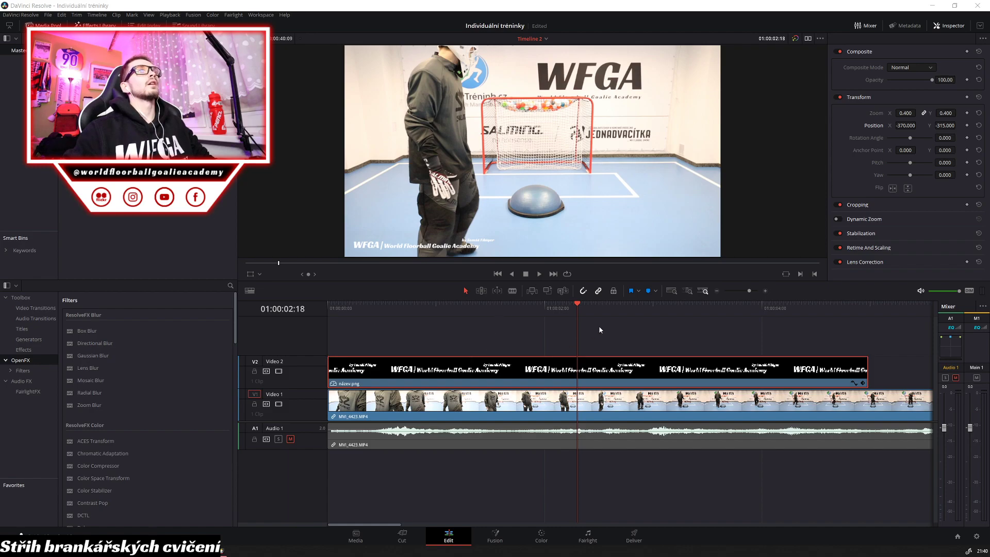
scroll(642, 341, "down", 10)
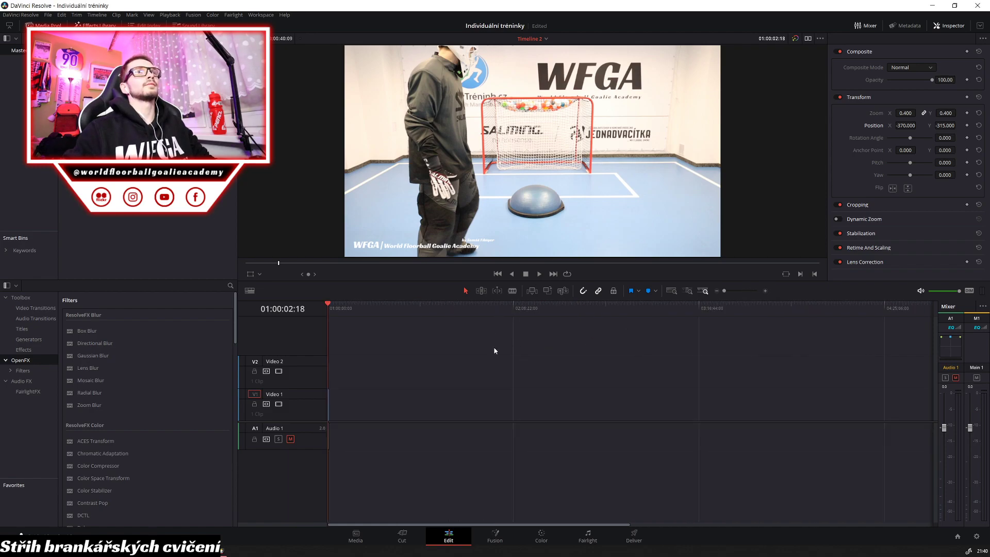
scroll(492, 350, "up", 5)
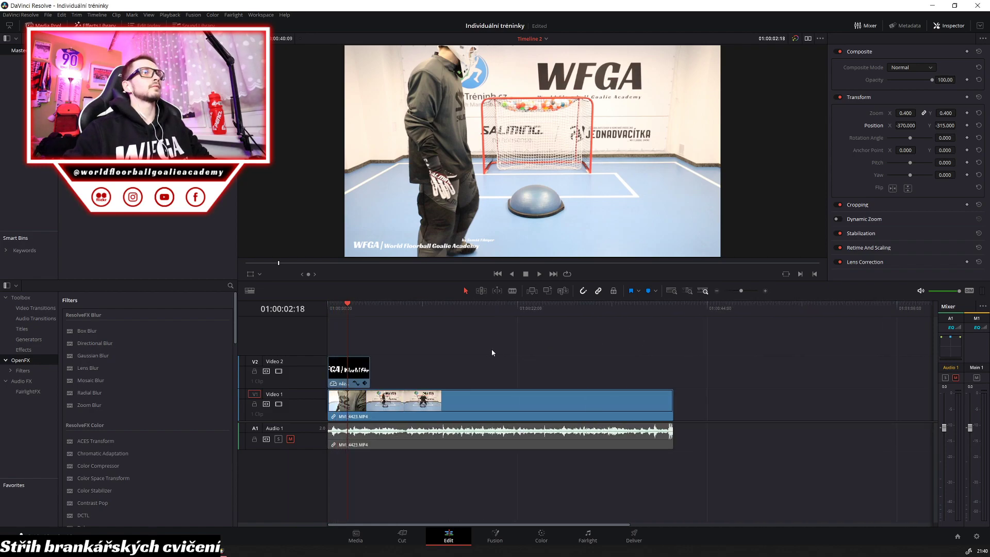
Play and scrub the opening of the MVI_4423.MP4 footage to locate where the goalie's exercise begins
key("space")
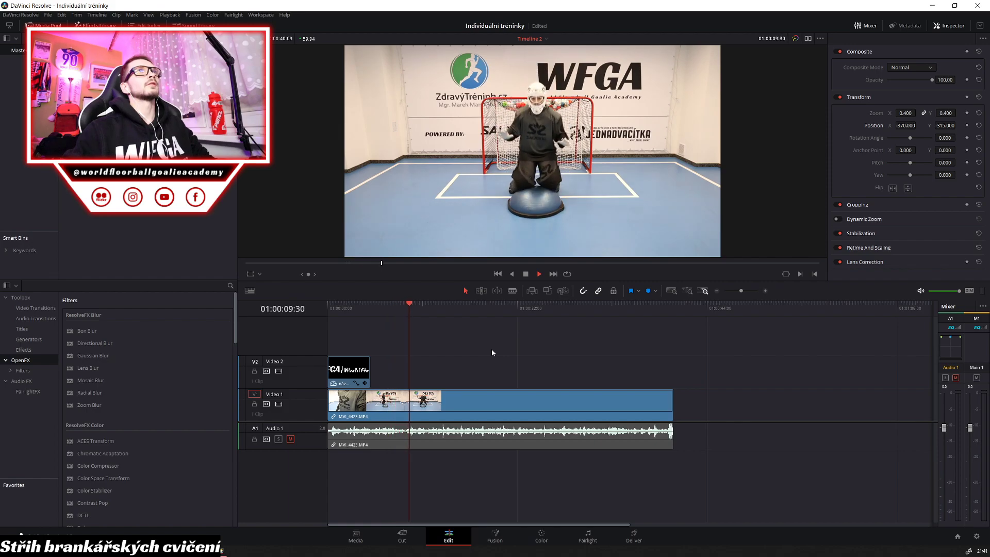
key("space")
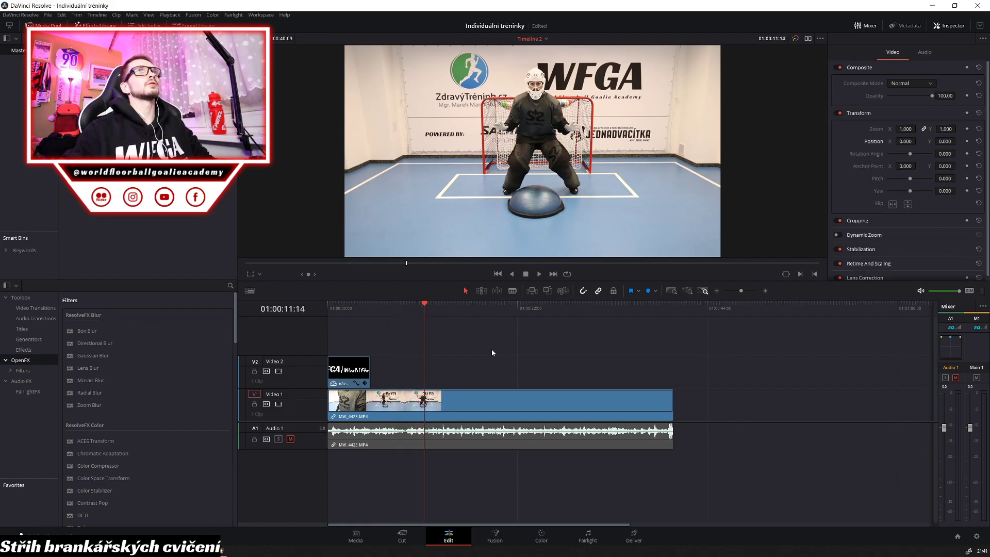
left_click_drag(422, 302, 413, 302)
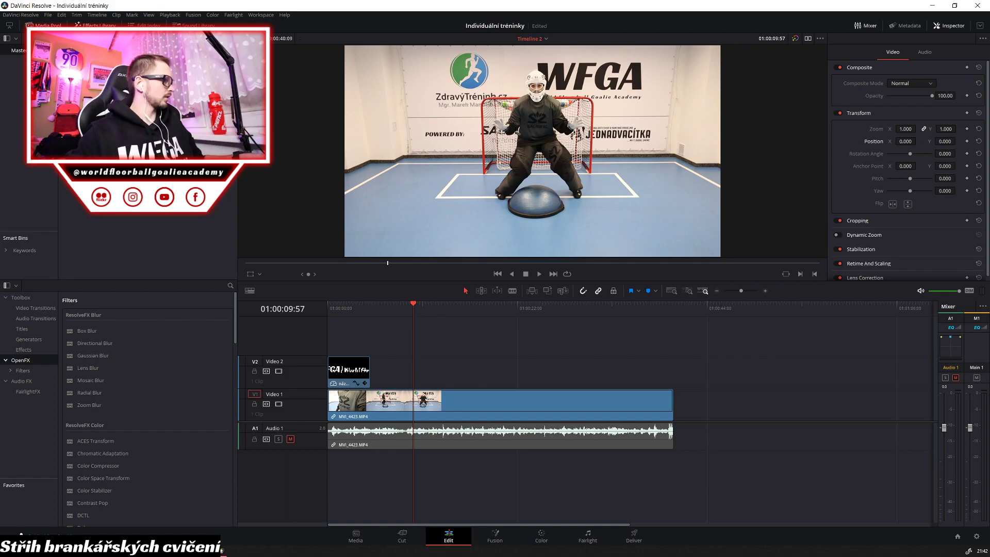
left_click(464, 397)
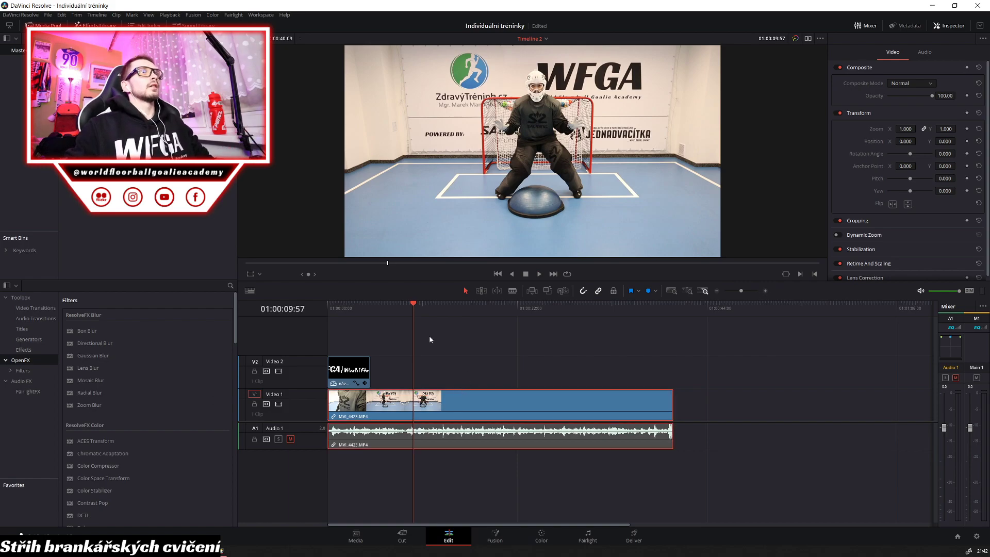
key("space")
left_click_drag(415, 304, 369, 304)
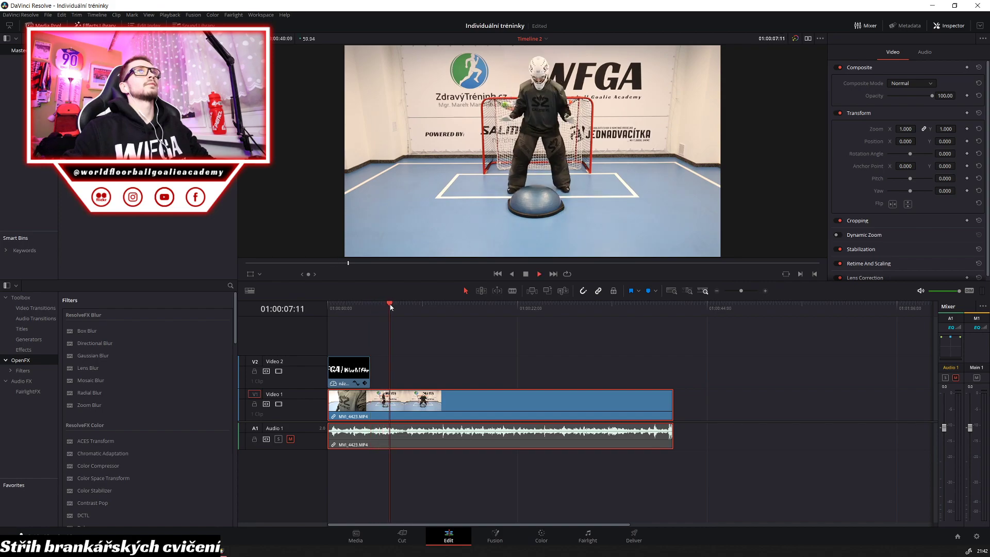
key("space")
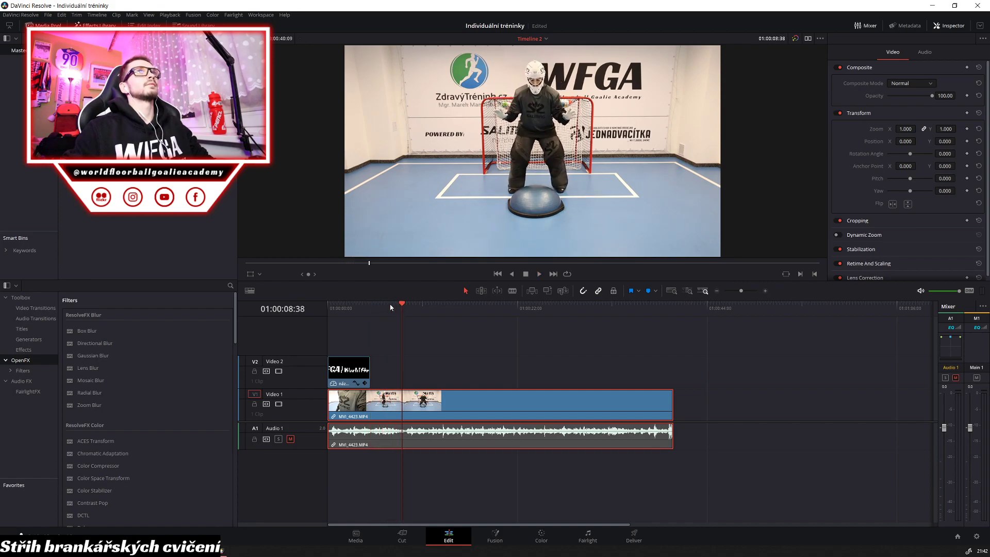
Split the MVI_4423.MP4 footage at 01:00:08:27, remove the part before it, and align the remaining clip with the timeline start
key("Right")
key("Right")
key("Right")
key("Right")
key("Right")
key("Right")
key("Right")
key("Right")
key("Right")
key("Right")
key("Right")
key("Right")
key("Right")
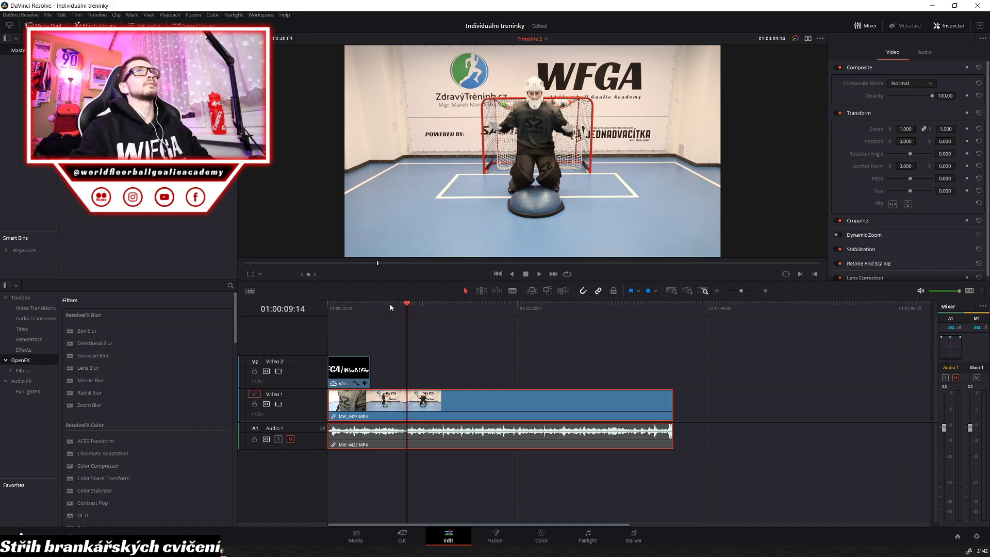
key("Left")
key("Left")
key("Left")
key("Left")
key("Left")
key("Left")
key("Left")
key("Left")
key("Left")
key("Left")
key("Left")
key("Left")
key("Left")
key("Left")
key("Left")
key("Left")
key("Left")
key("Left")
key("Left")
key("Left")
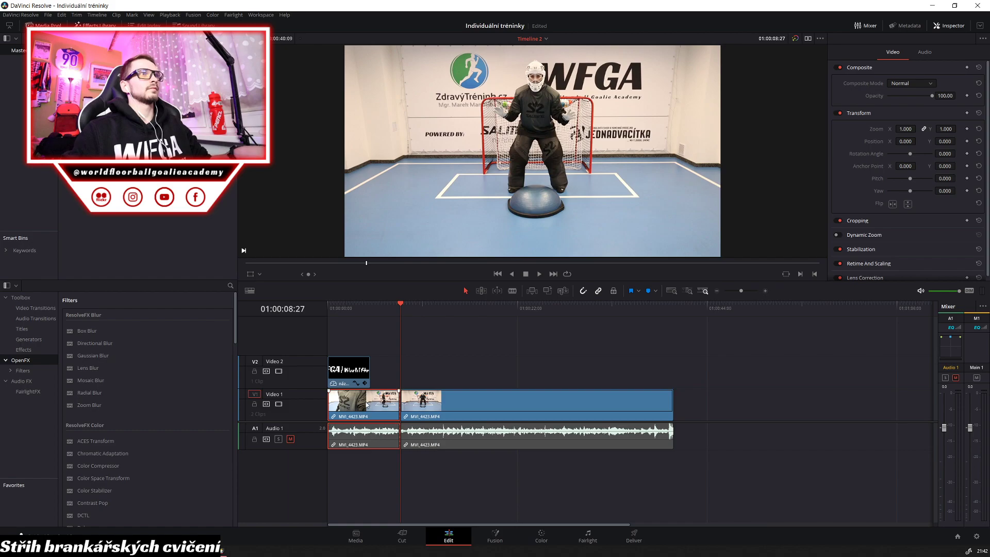
left_click_drag(328, 404, 376, 415)
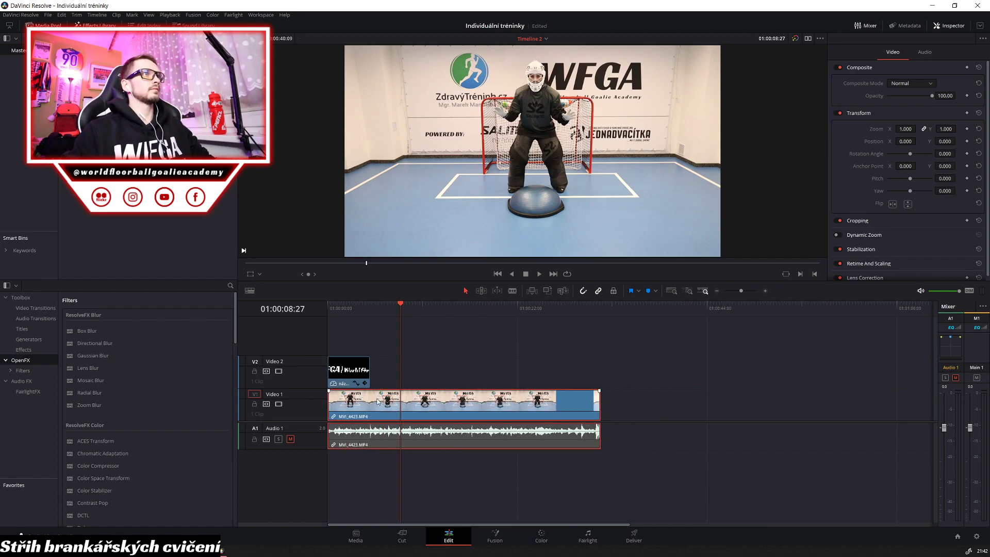
Find the end of the exercise, split the footage at 01:00:25:57, and delete the part after the cut
key("space")
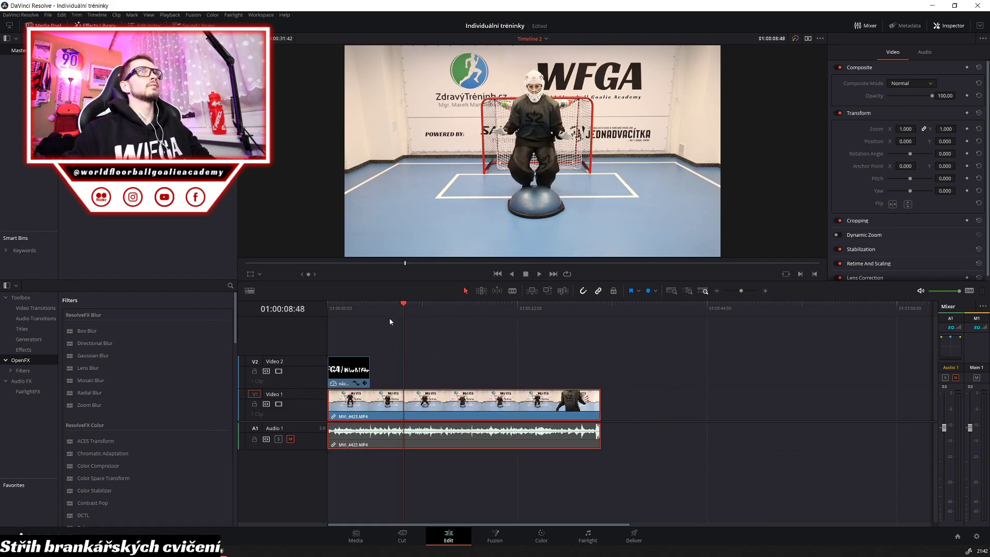
key("Home")
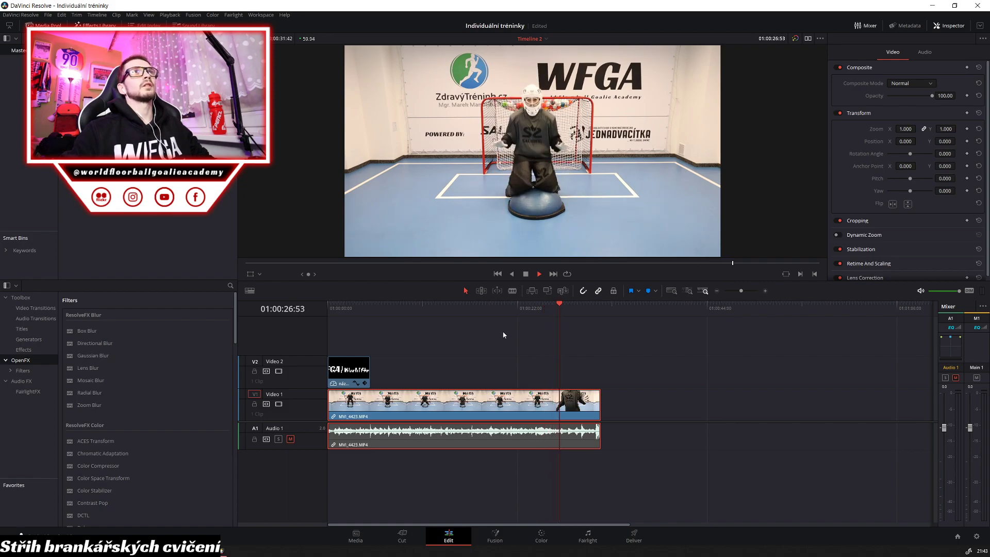
left_click(571, 306)
key("j")
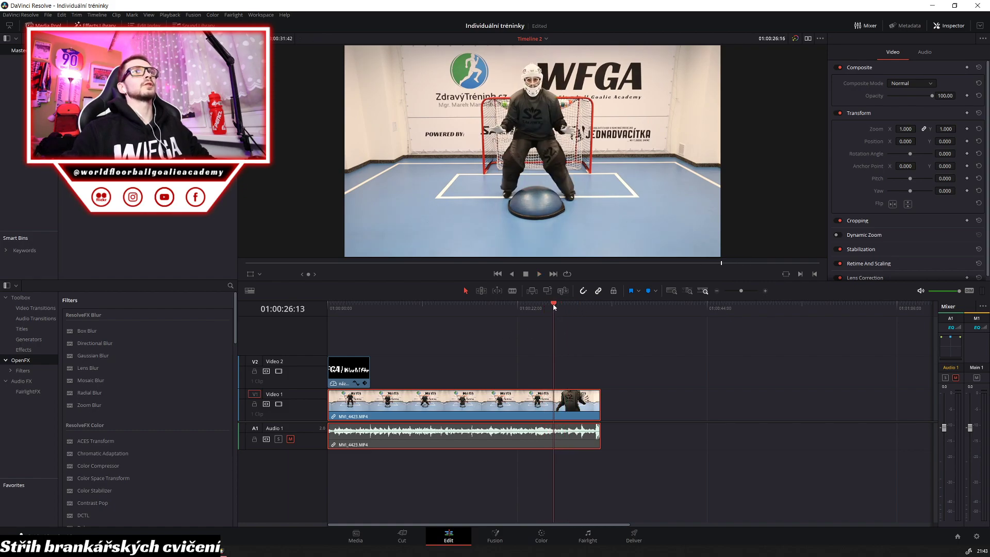
key("l")
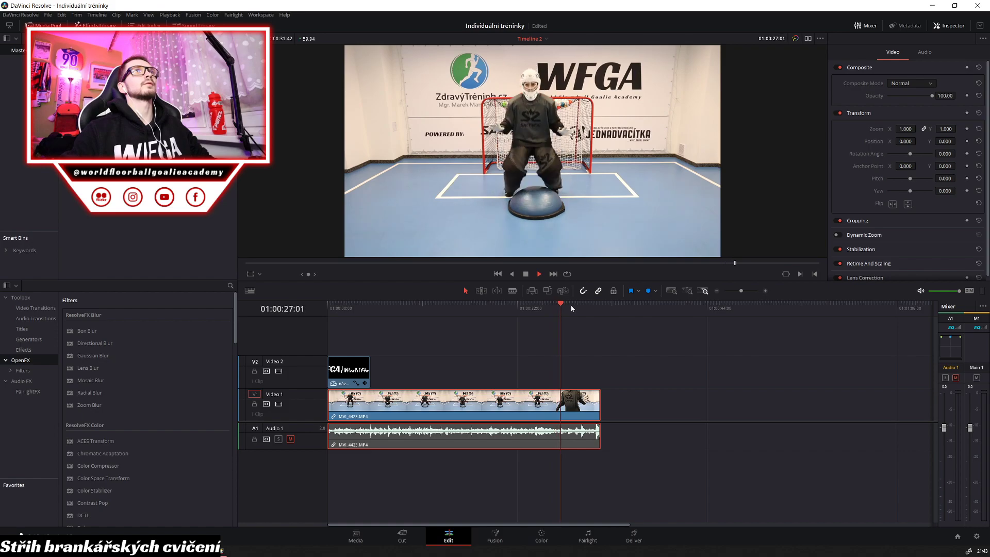
left_click(569, 304)
left_click(567, 304)
left_click_drag(567, 305, 551, 305)
key("ctrl+b")
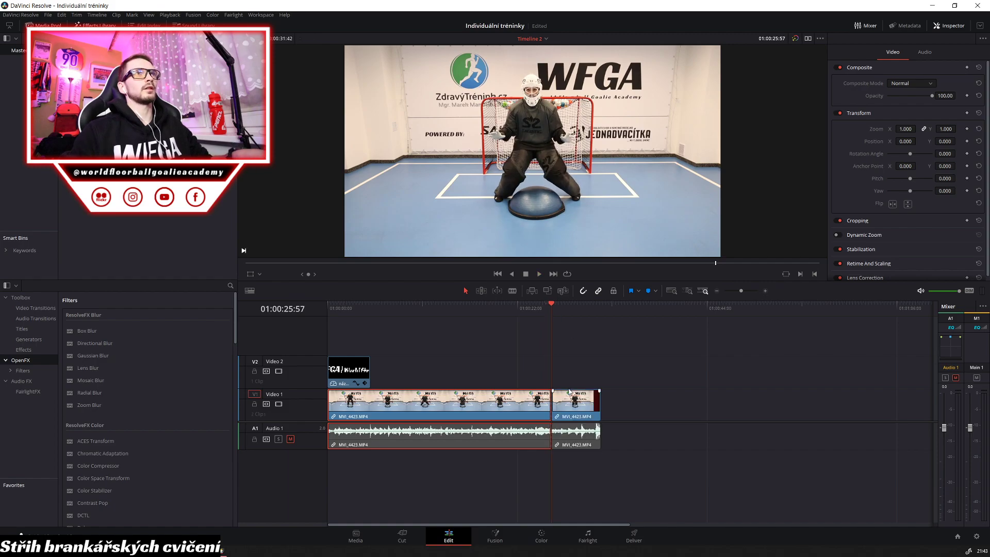
left_click(569, 399)
key("Delete")
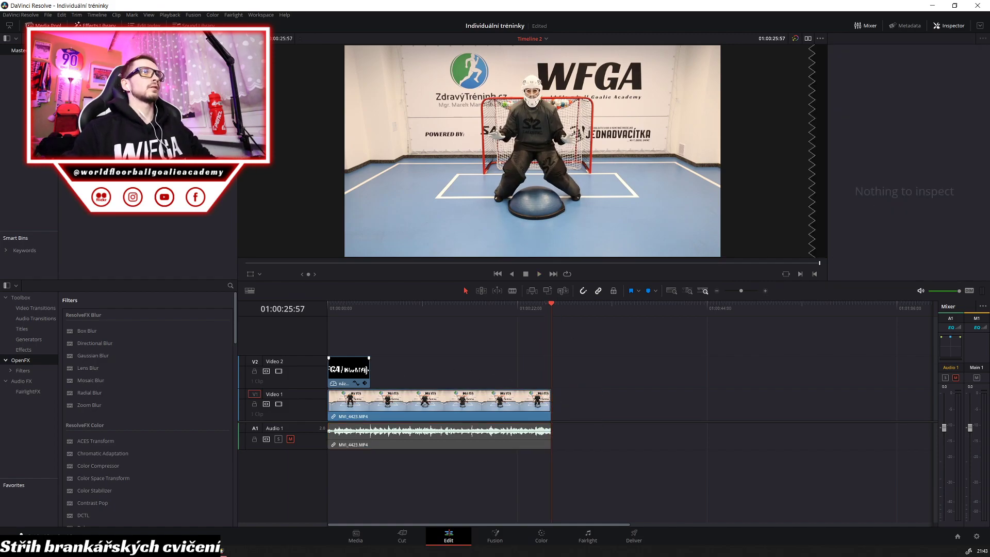
Extend the název.png overlay to the end of the trimmed footage and play back the opening seconds
left_click_drag(370, 370, 545, 376)
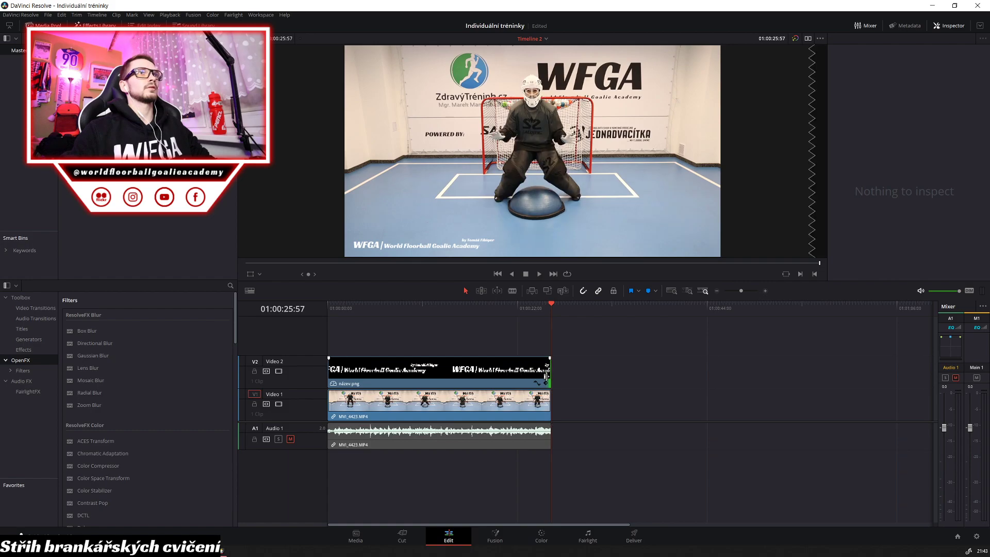
left_click_drag(392, 312, 244, 301)
left_click(395, 308)
key("space")
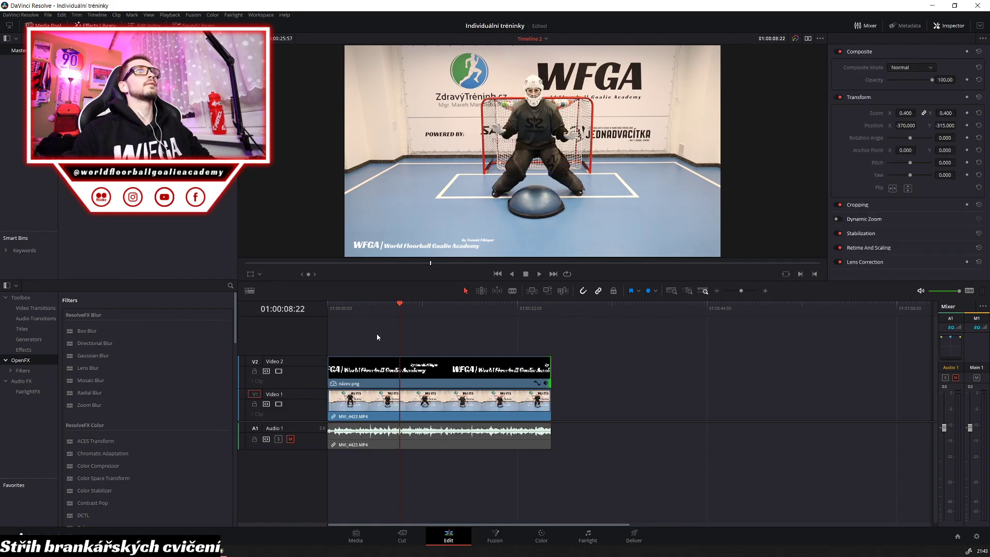
left_click_drag(361, 308, 253, 308)
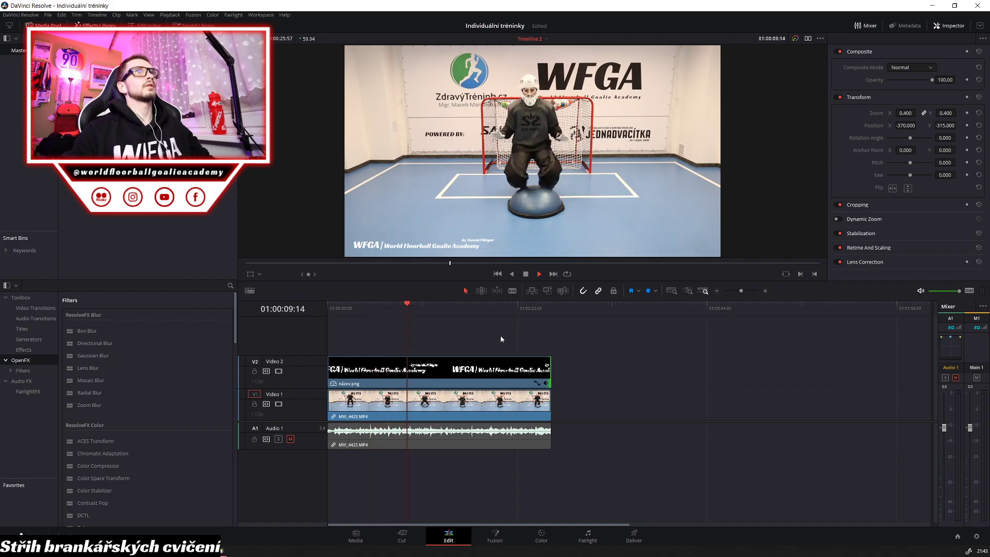
key("space")
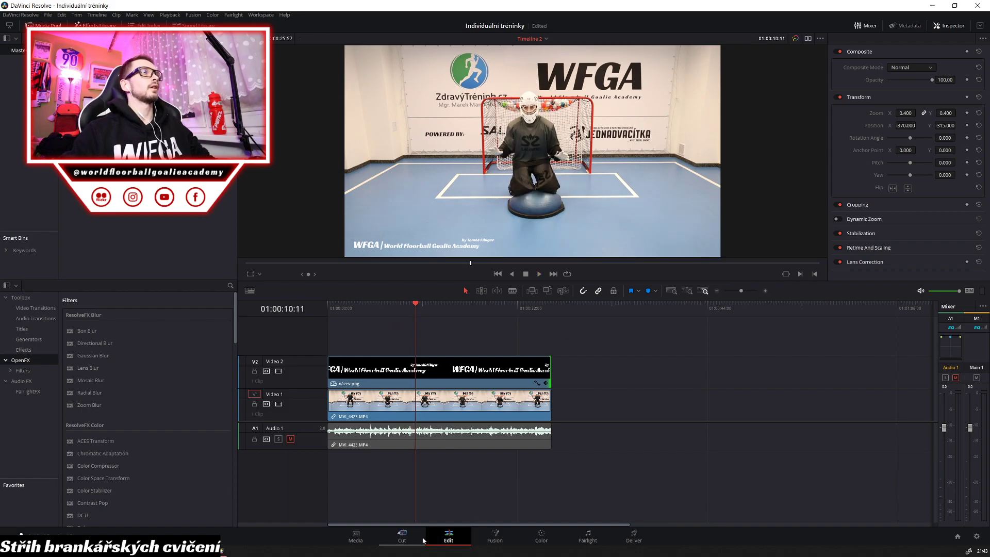
Quick Export the timeline as an H.264 video named "Rychlé klekání na bosu a zpátky na nohy"
left_click(402, 536)
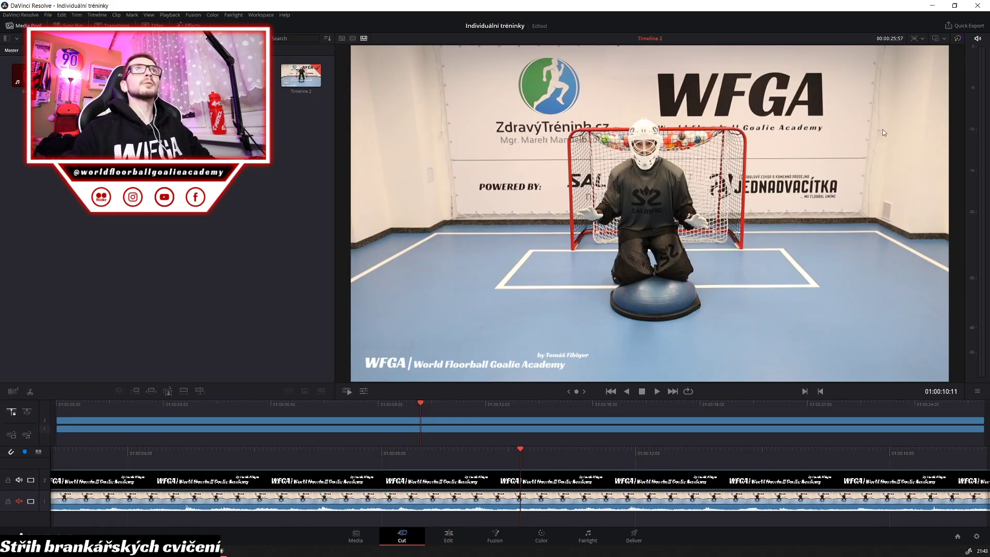
left_click(963, 26)
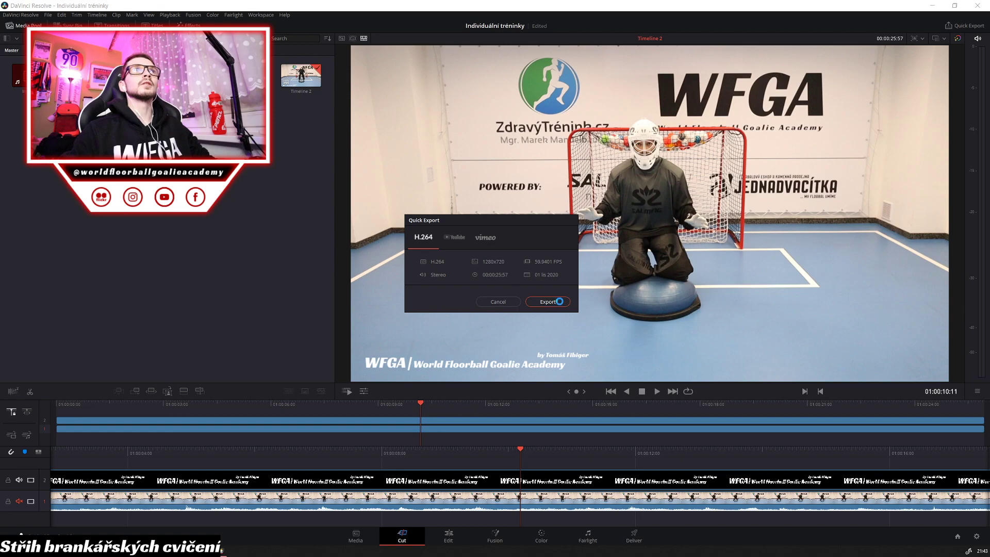
left_click(548, 301)
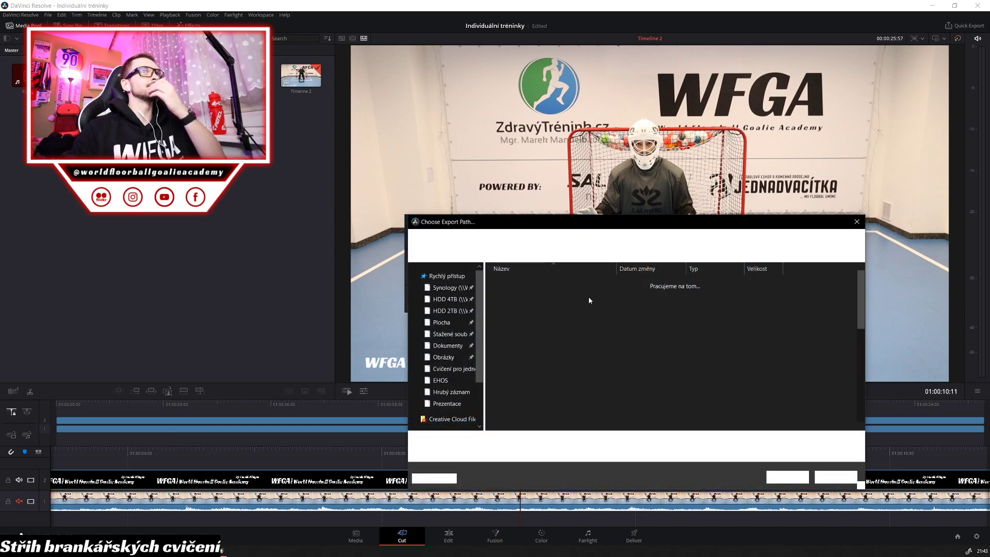
left_click_drag(562, 218, 693, 262)
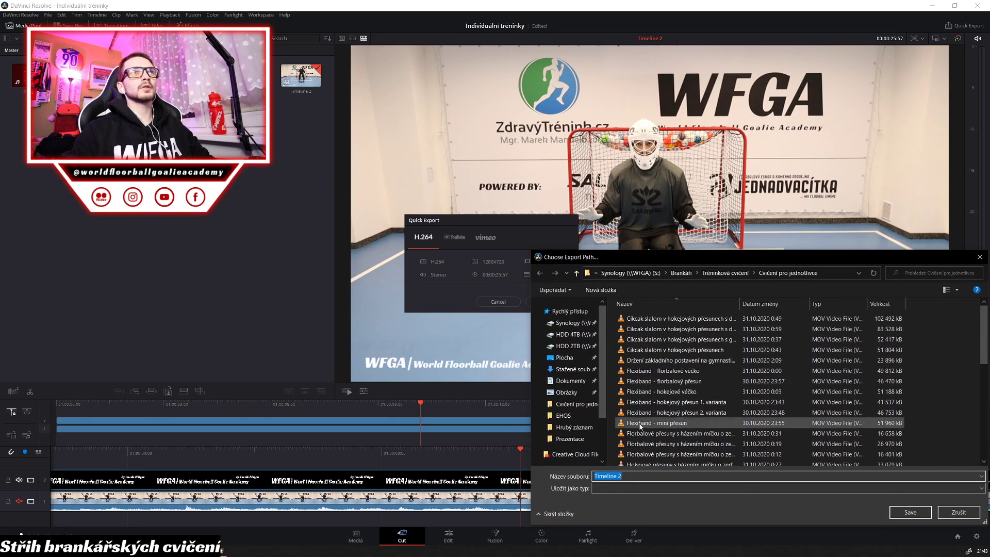
left_click(634, 476)
left_click_drag(634, 476, 549, 477)
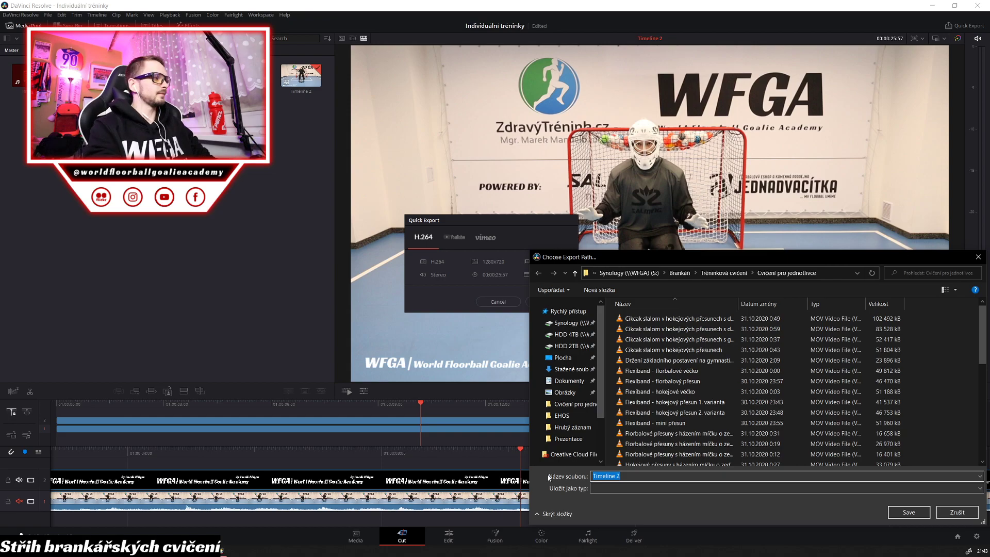
left_click_drag(706, 264, 0, 264)
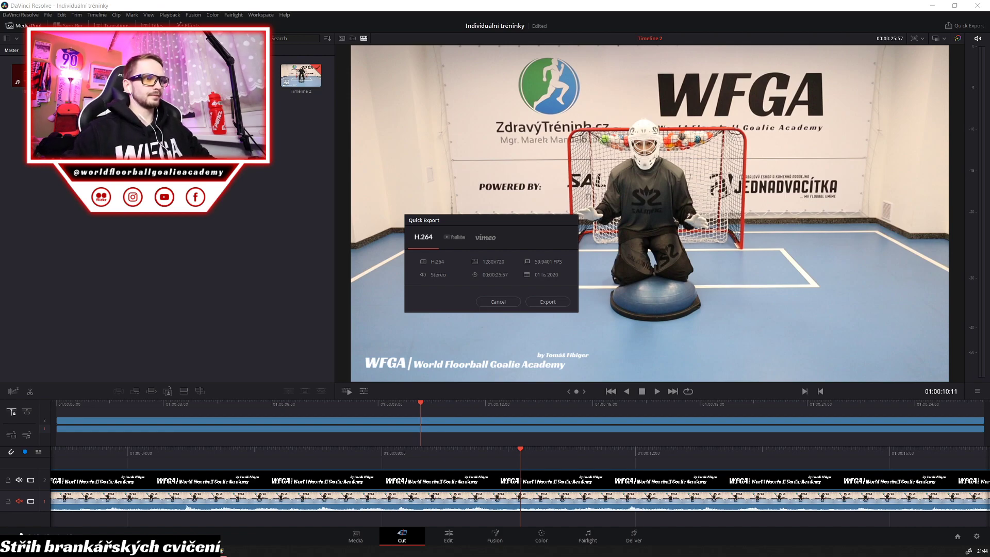
key("Return")
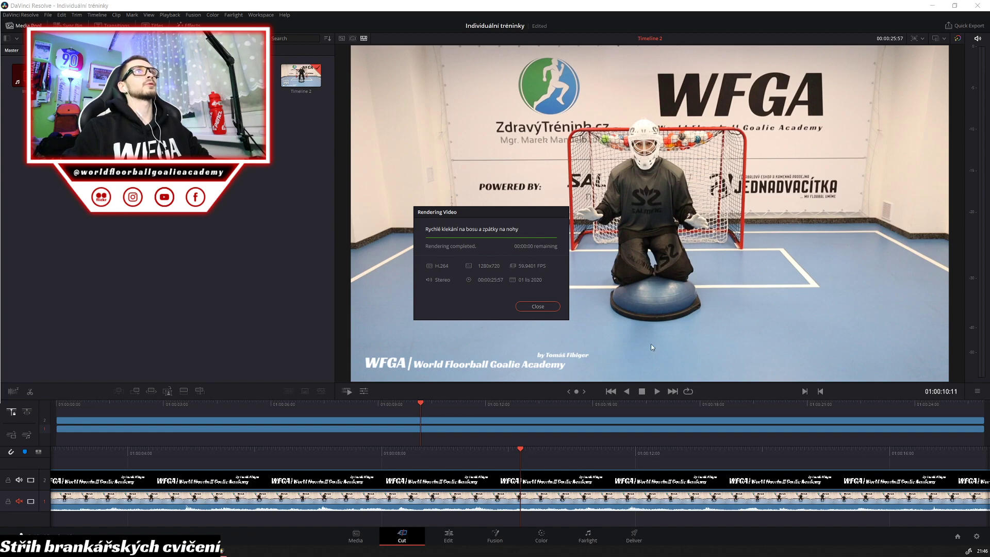
left_click(541, 307)
On the Edit page, replace the MVI_4423.MP4 footage with MVI_4424.MP4, aligned with the timeline start beneath the overlay
left_click(449, 536)
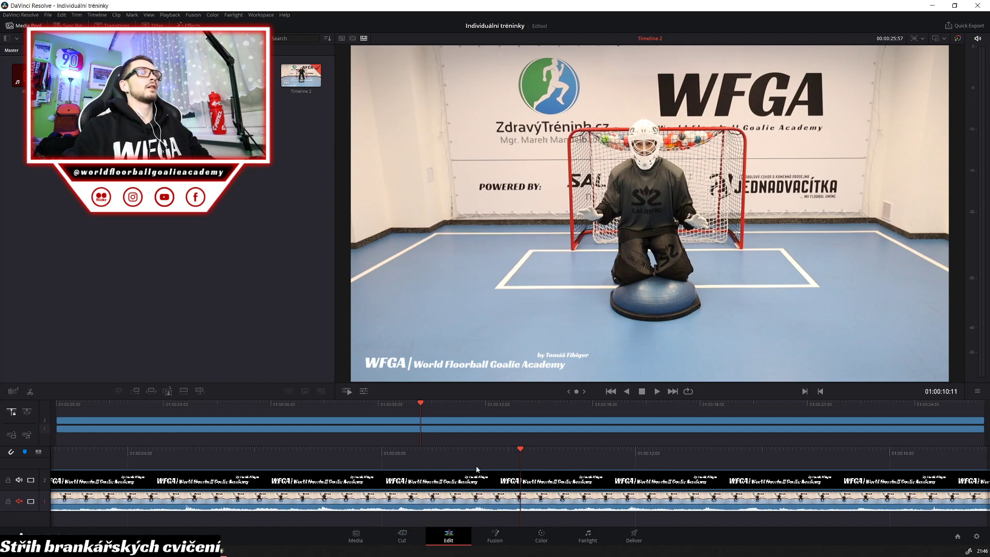
left_click_drag(582, 396, 349, 458)
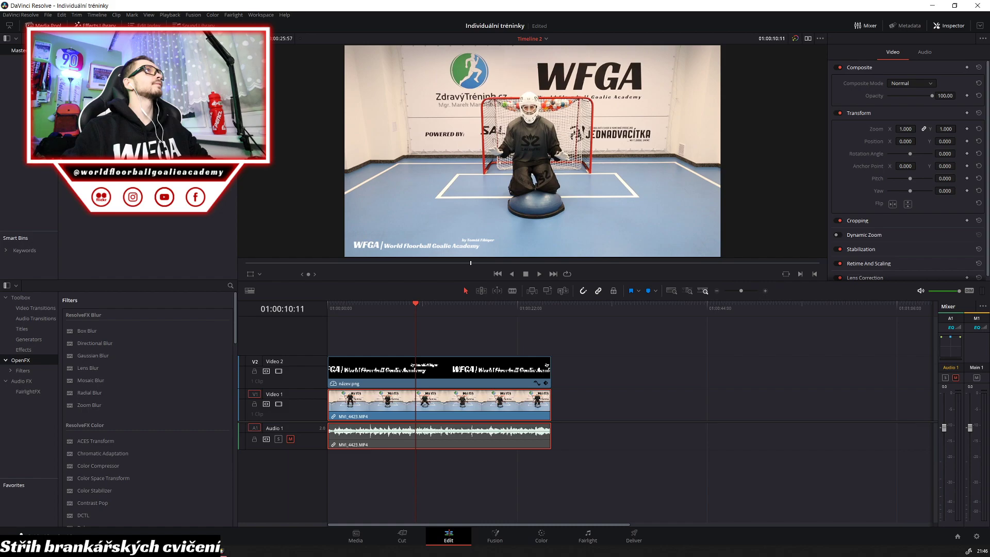
left_click_drag(278, 130, 602, 390)
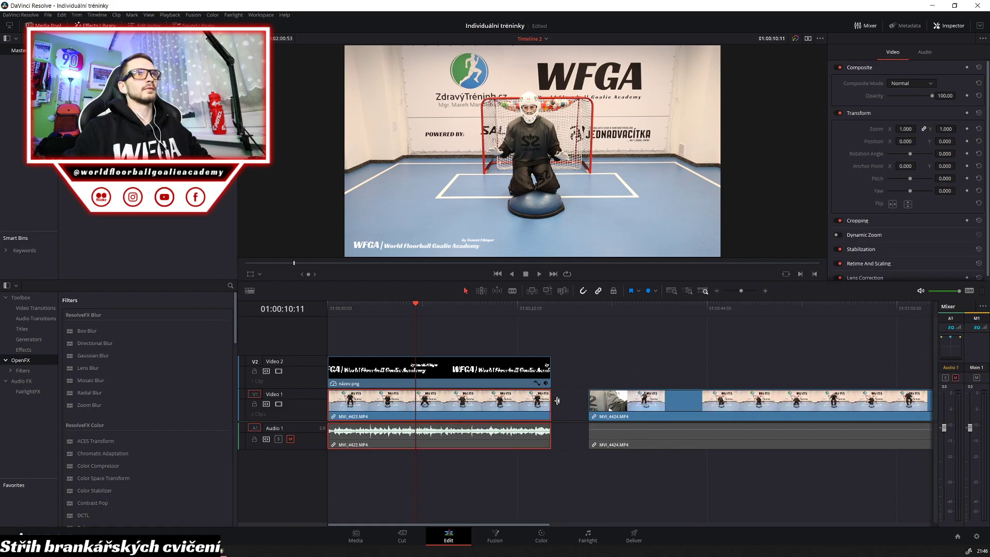
key("BackSpace")
left_click_drag(633, 415, 372, 423)
Find the start of the exercise, split the MVI_4424.MP4 footage at 01:00:28:09, and delete the part before the cut
left_click_drag(393, 306, 277, 317)
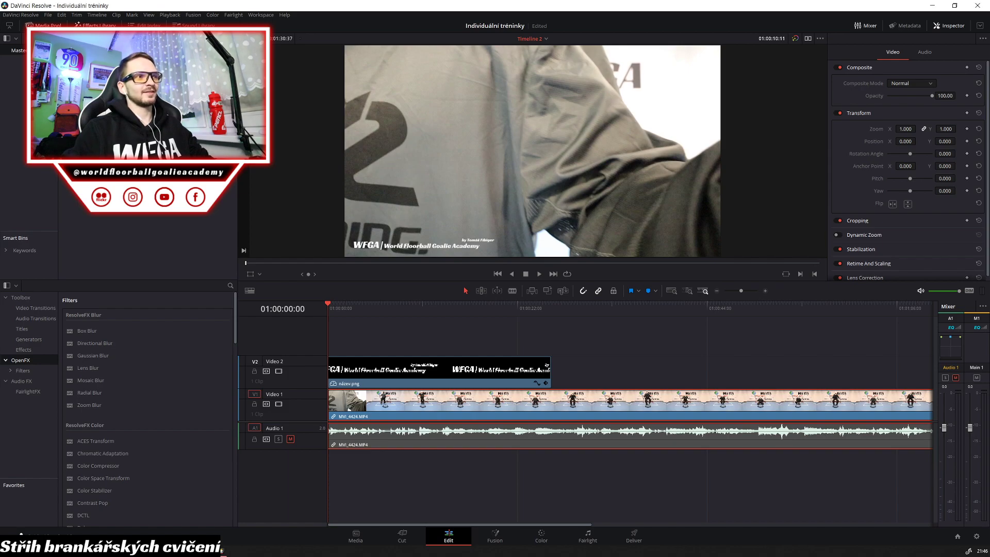
left_click(570, 371)
key("space")
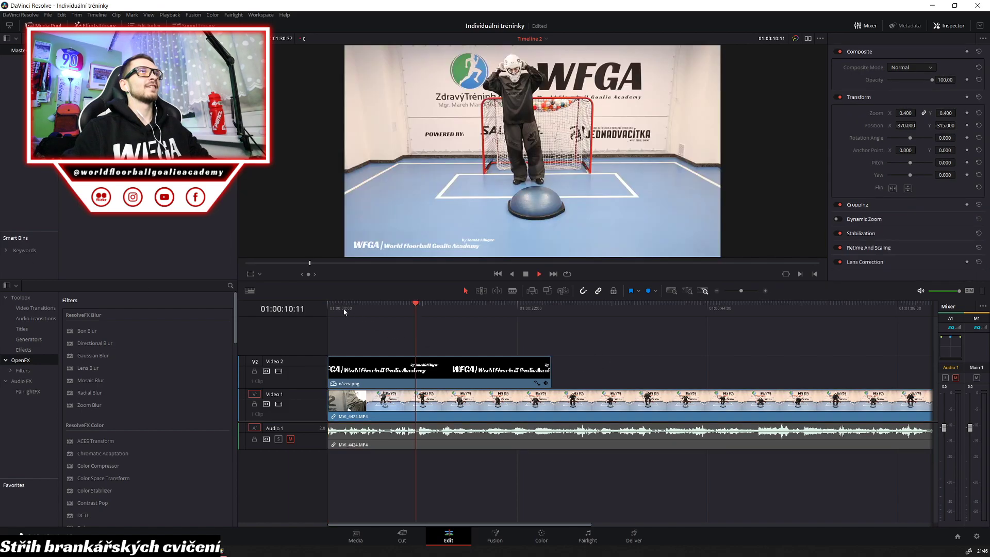
key("space")
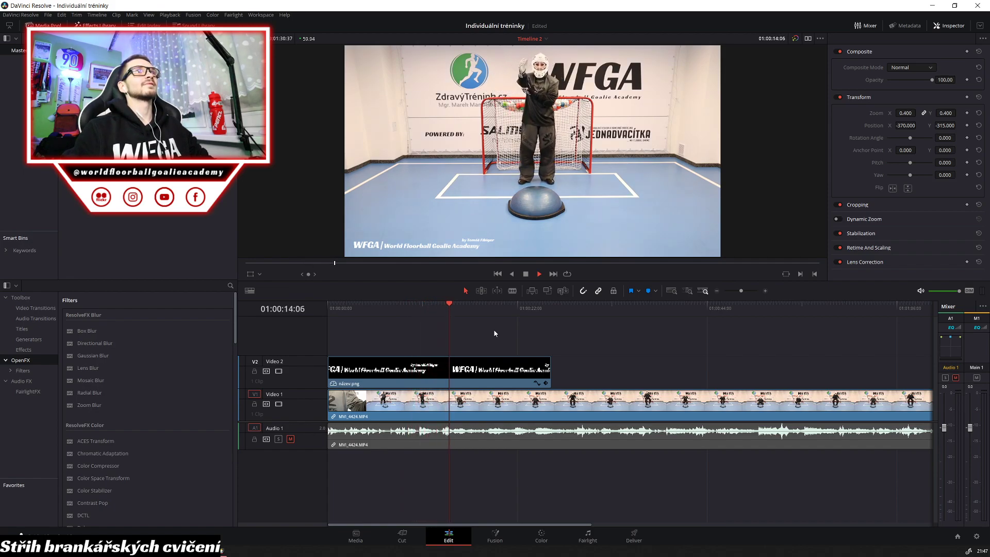
key("space")
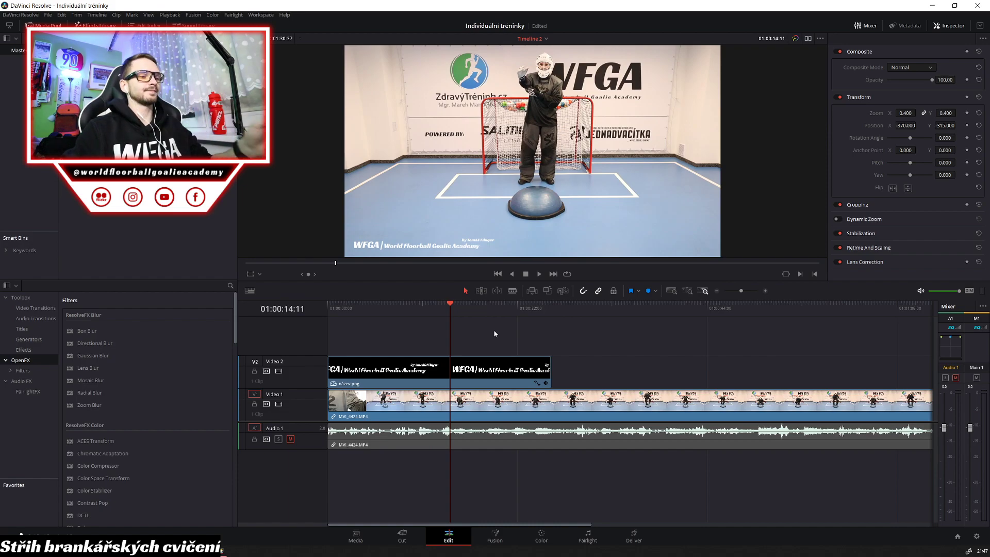
key("space")
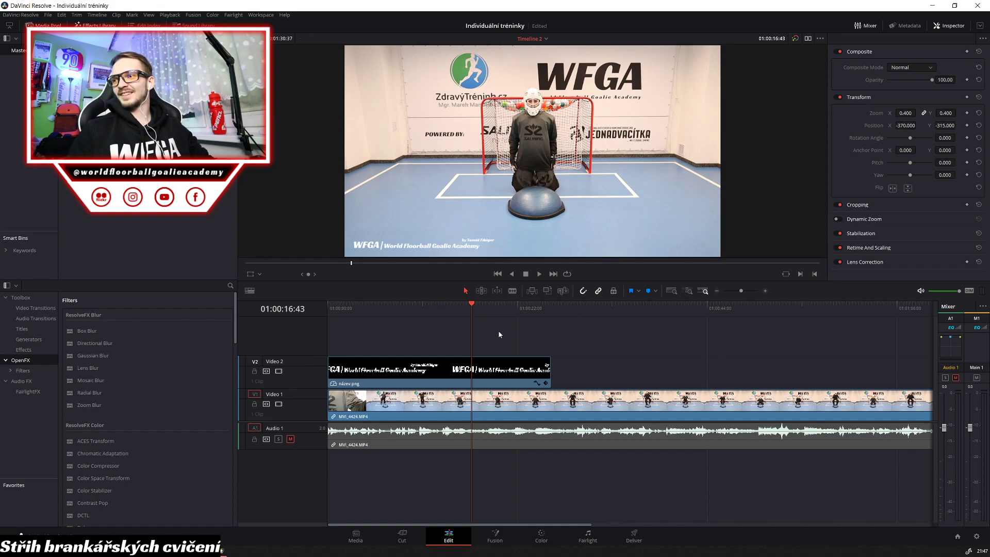
key("space")
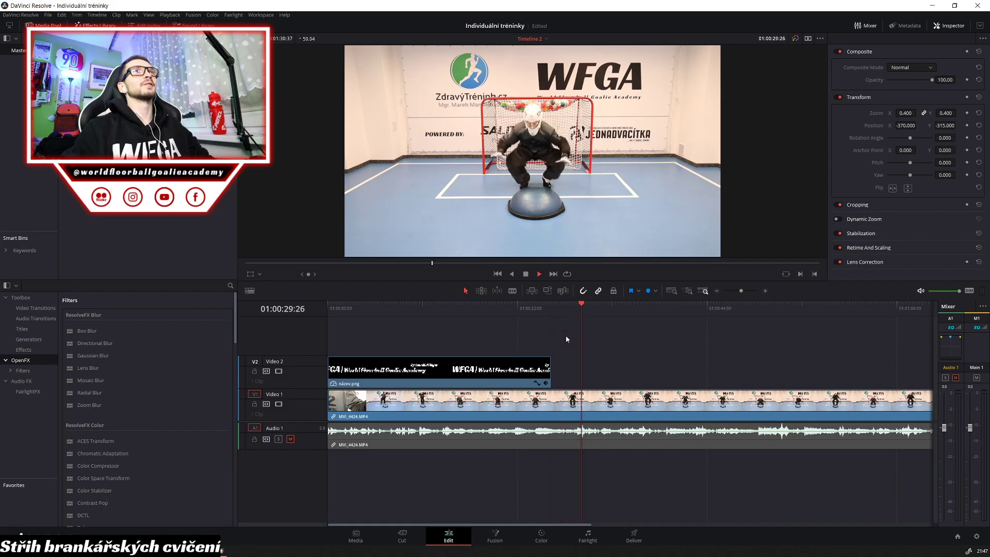
left_click(580, 305)
left_click_drag(580, 304, 565, 304)
key("space")
key("space")
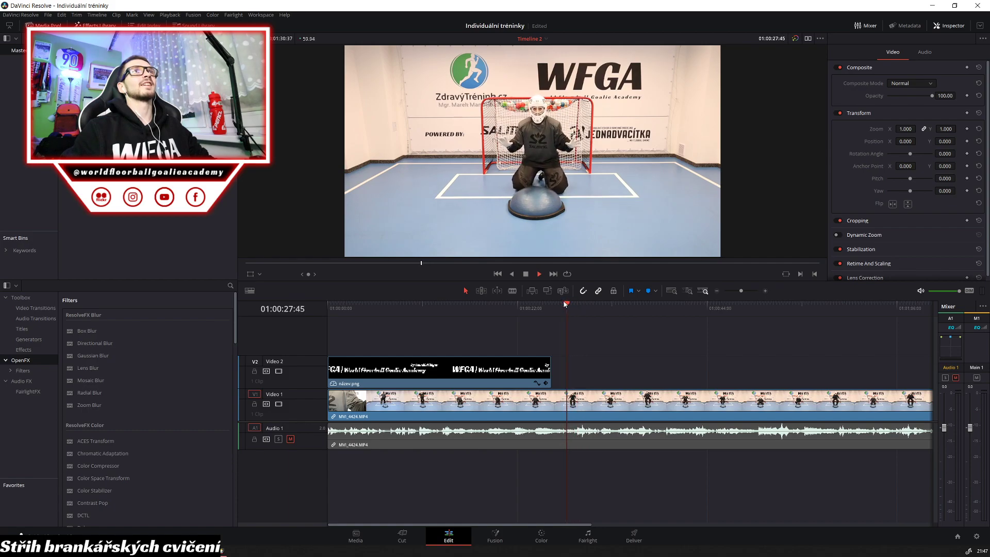
left_click_drag(576, 305, 570, 305)
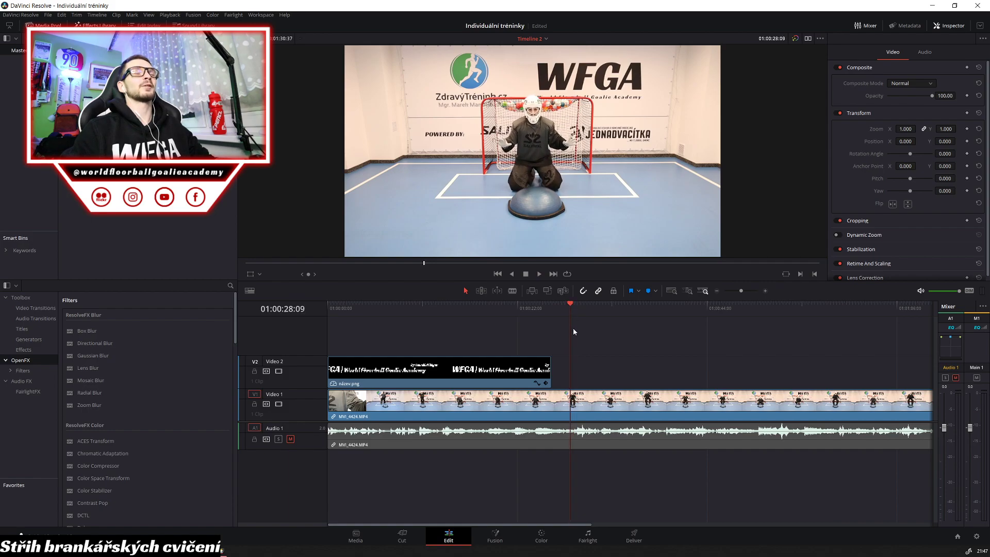
key("ctrl+b")
key("Delete")
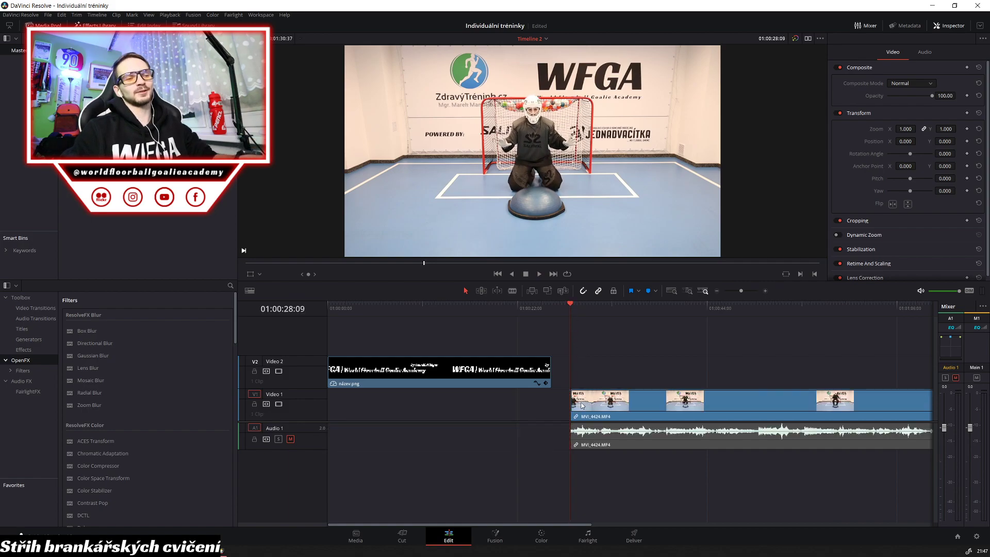
Move the remaining MVI_4424.MP4 footage to the beginning of the timeline and return the playhead to the start
left_click_drag(581, 406, 338, 405)
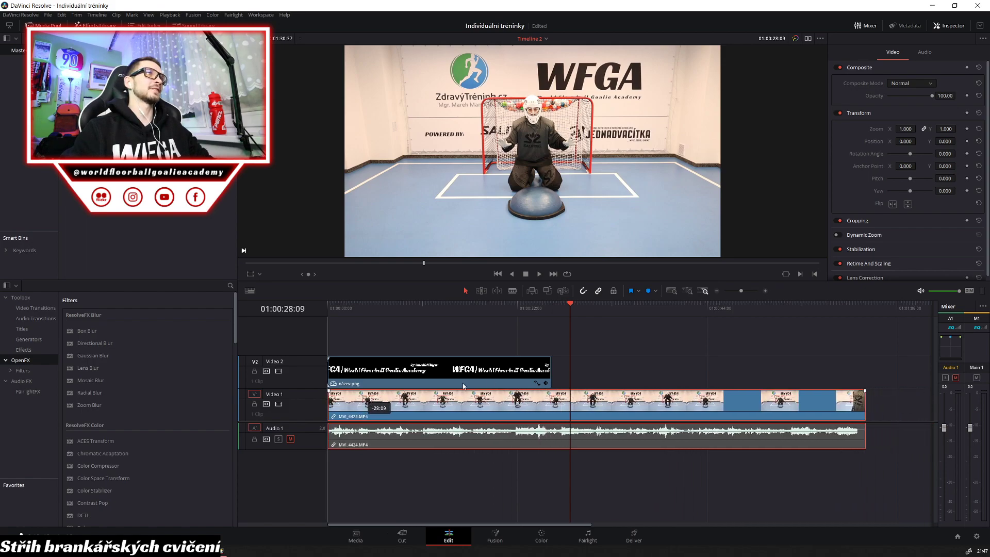
key("space")
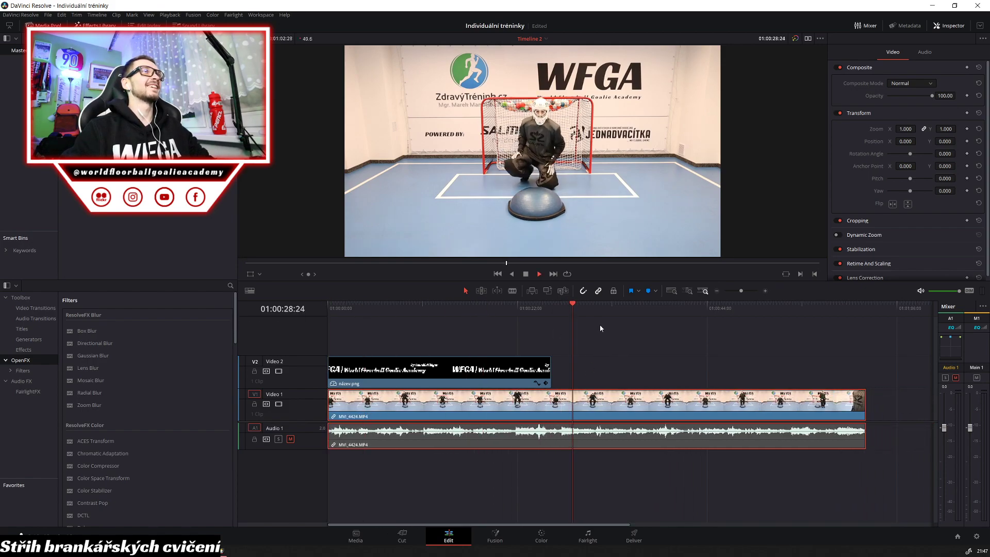
left_click(381, 312)
key("Home")
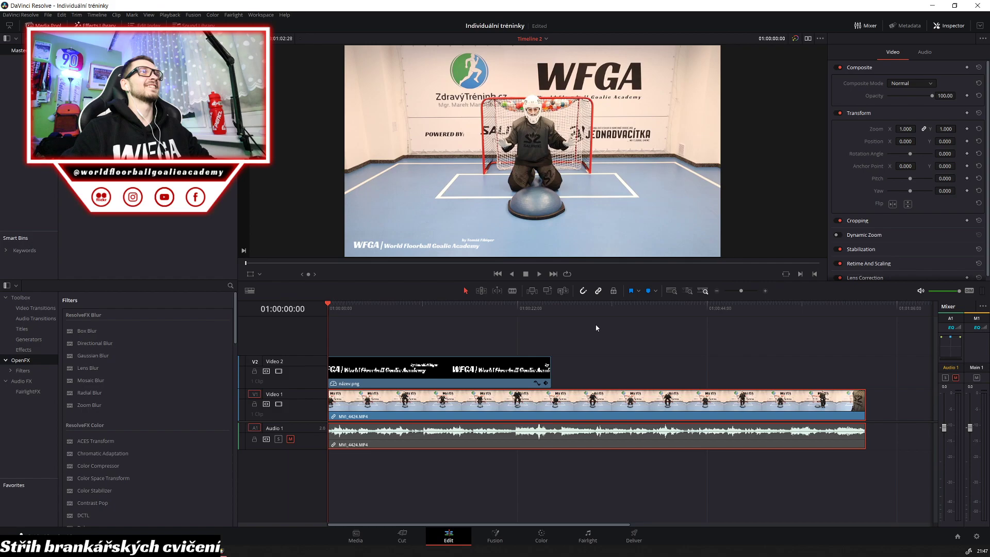
Review the exercise and split the footage at 01:00:21:28 and 01:00:29:23 to isolate the pause between repetitions
key("space")
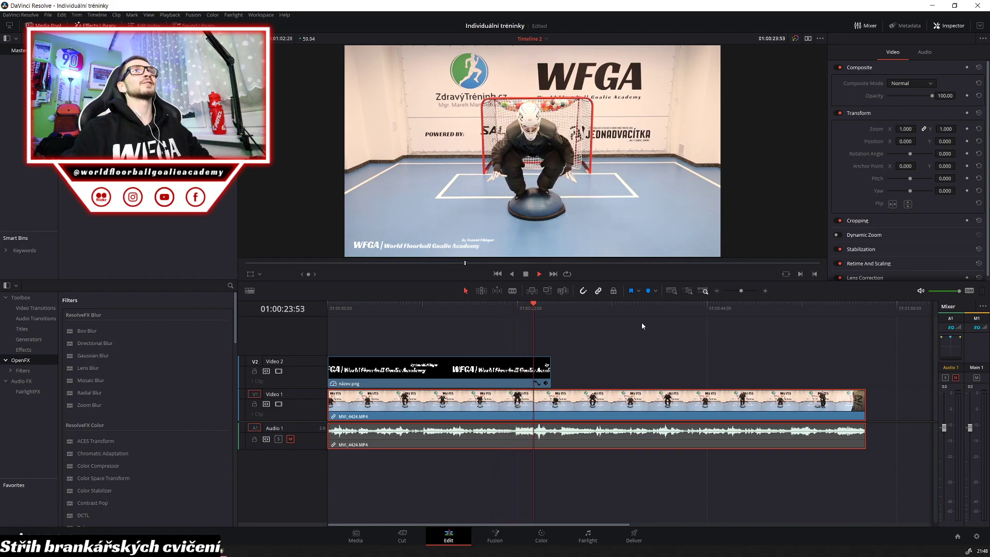
left_click_drag(542, 305, 513, 312)
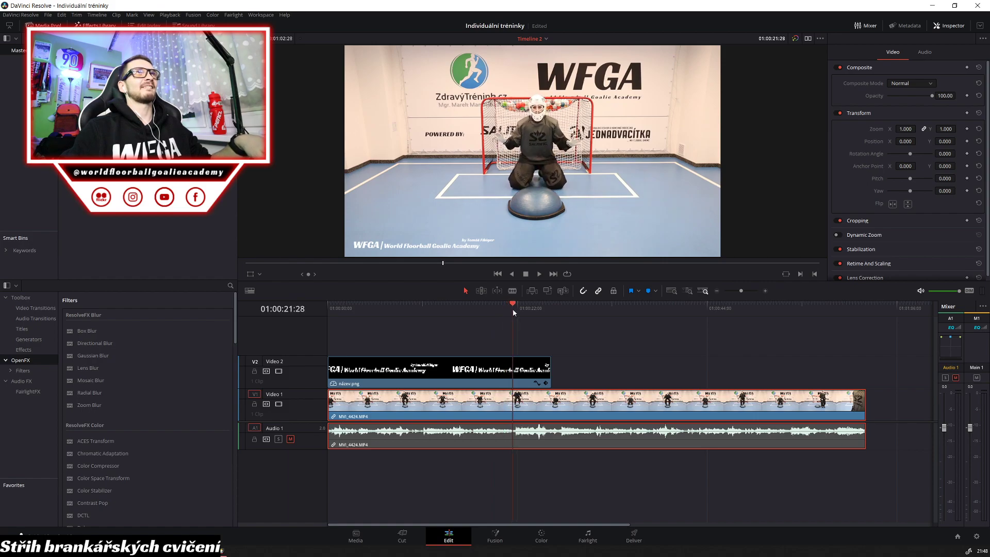
key("ctrl+b")
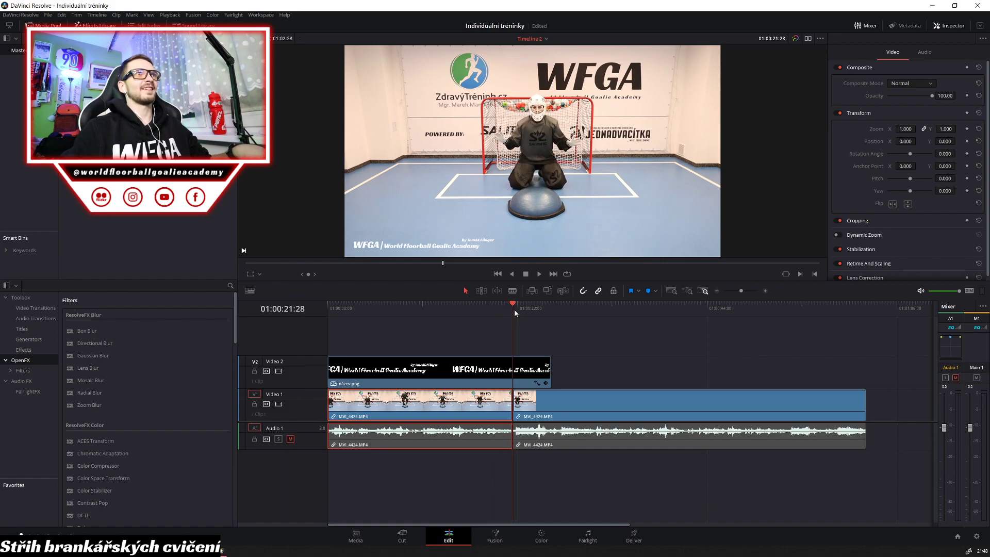
key("space")
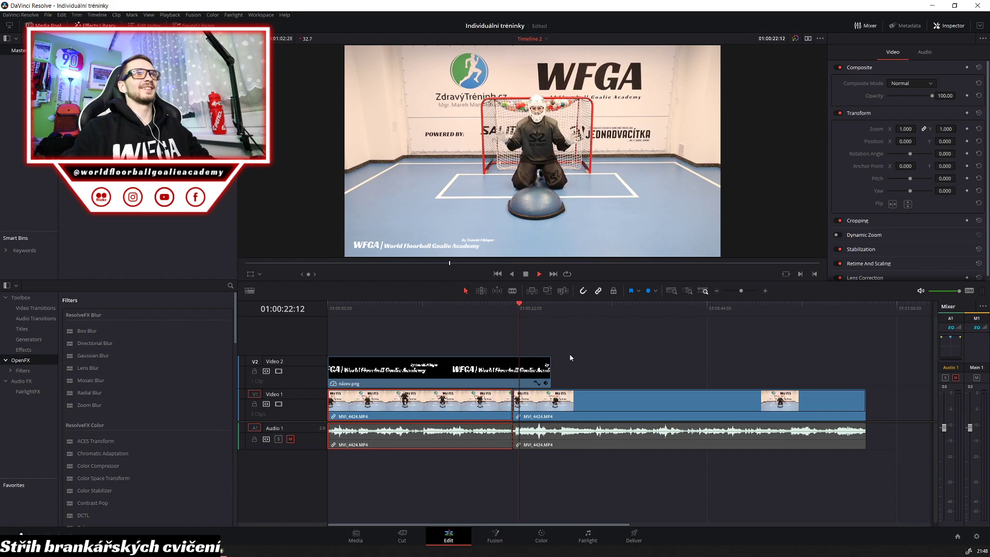
key("space")
key("Up")
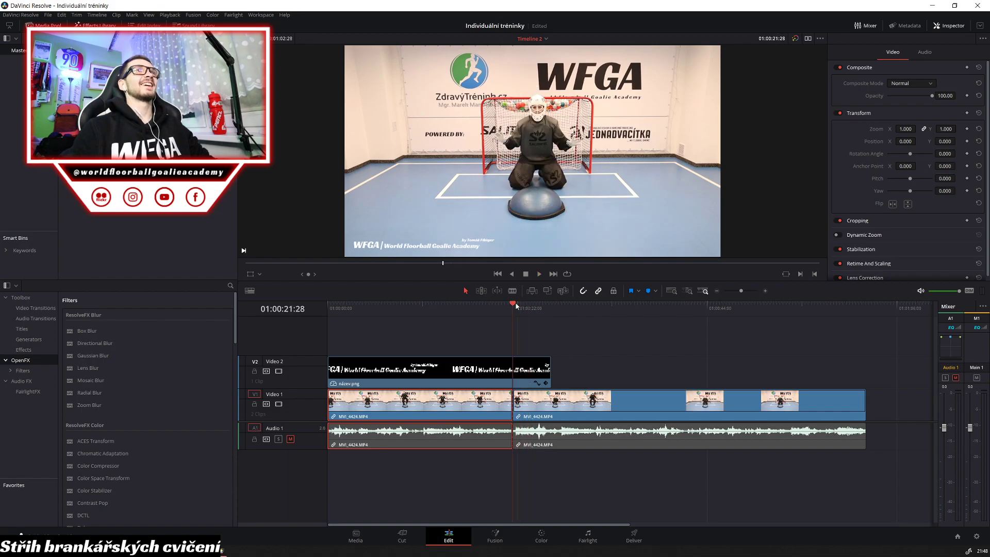
key("space")
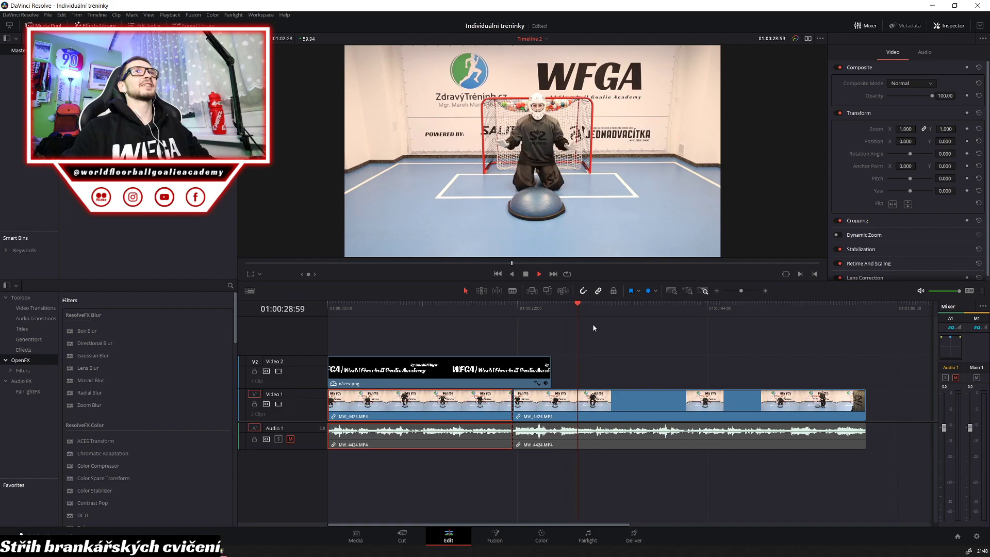
key("space")
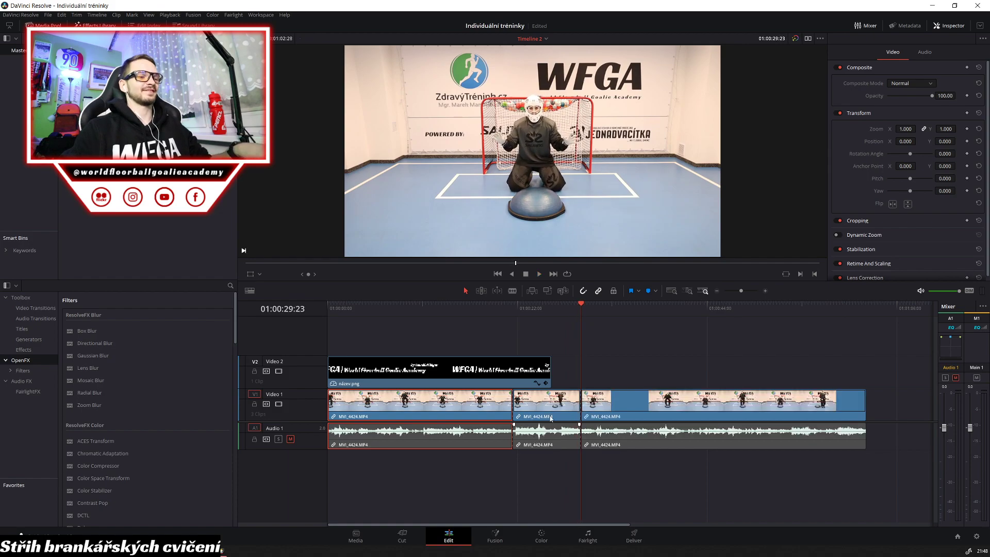
Delete the isolated middle section and close the gap by joining the last section to the first
left_click(552, 407)
key("Delete")
left_click_drag(600, 407, 531, 407)
Find the end of the exercise in the second section, split it at 01:00:49:08, and delete the part after the cut
key("space")
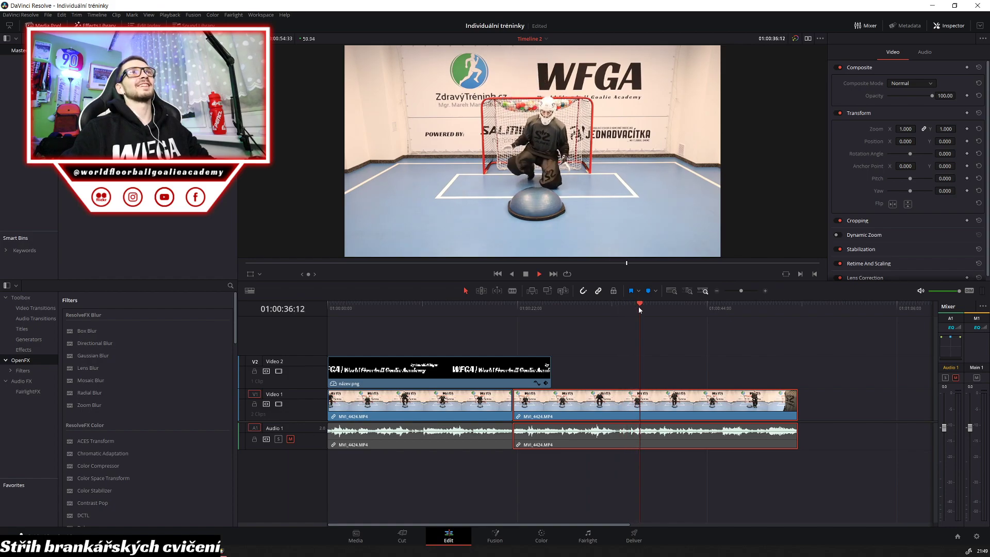
key("space")
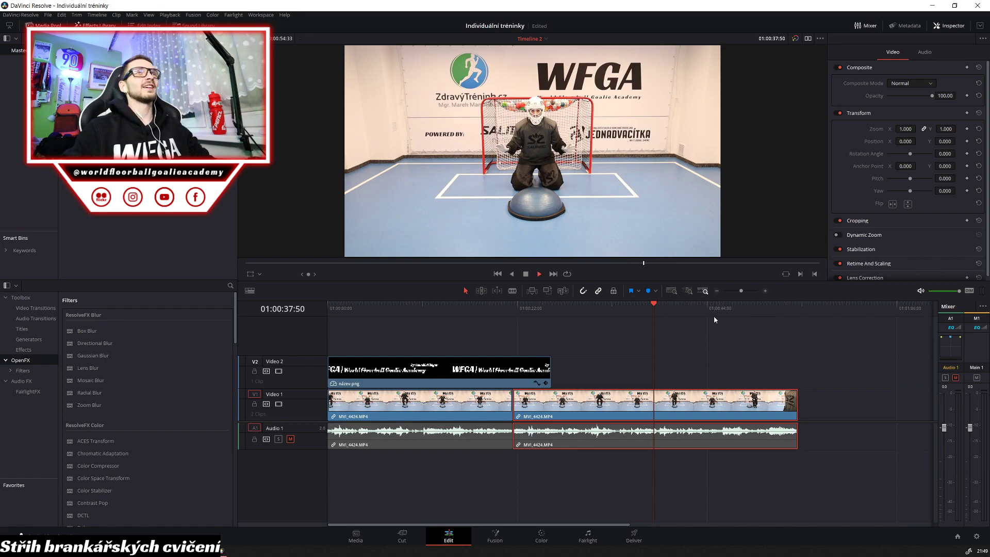
key("space")
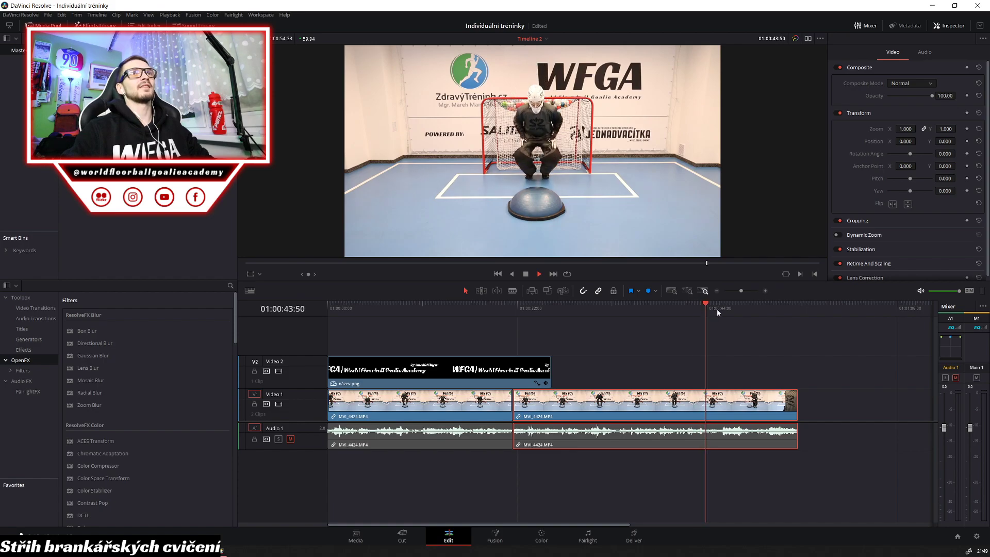
key("space")
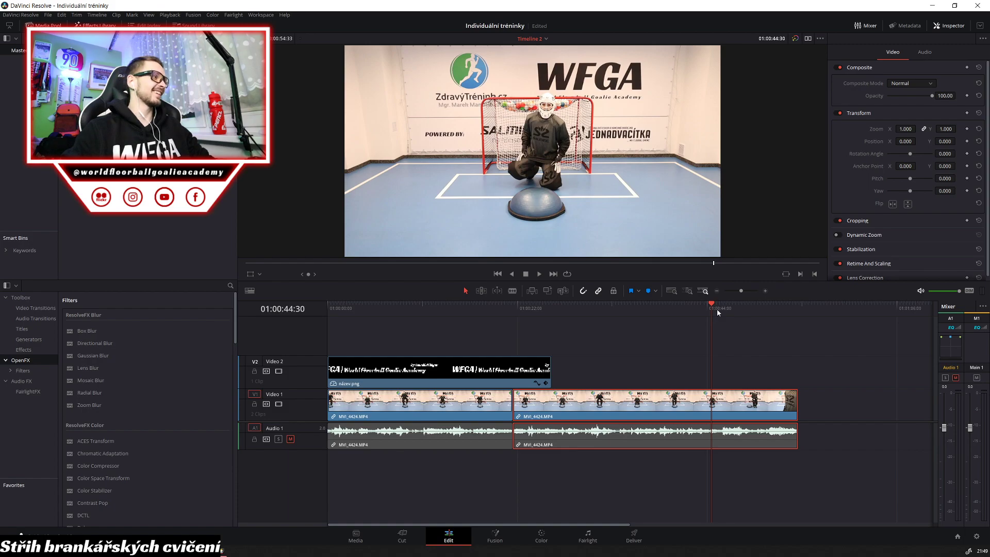
key("space")
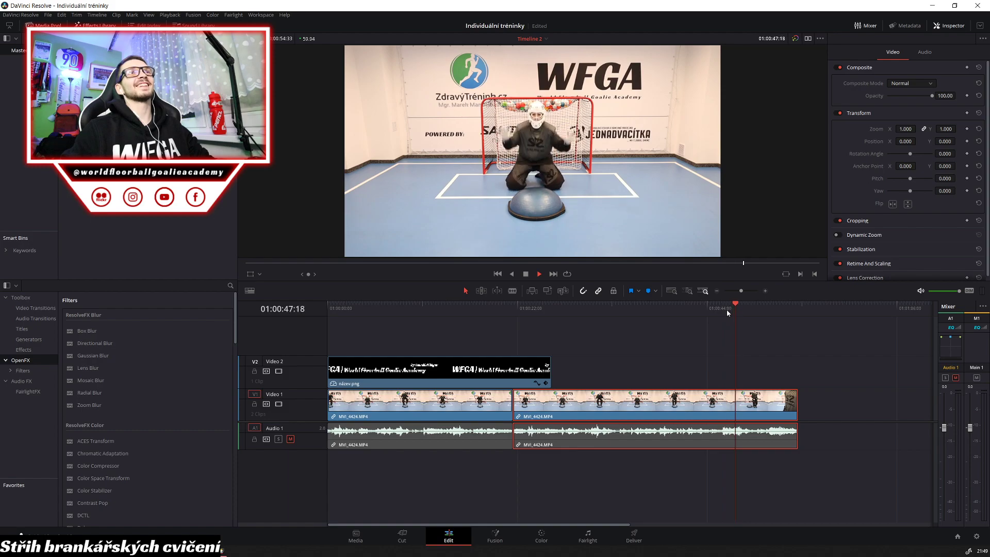
key("space")
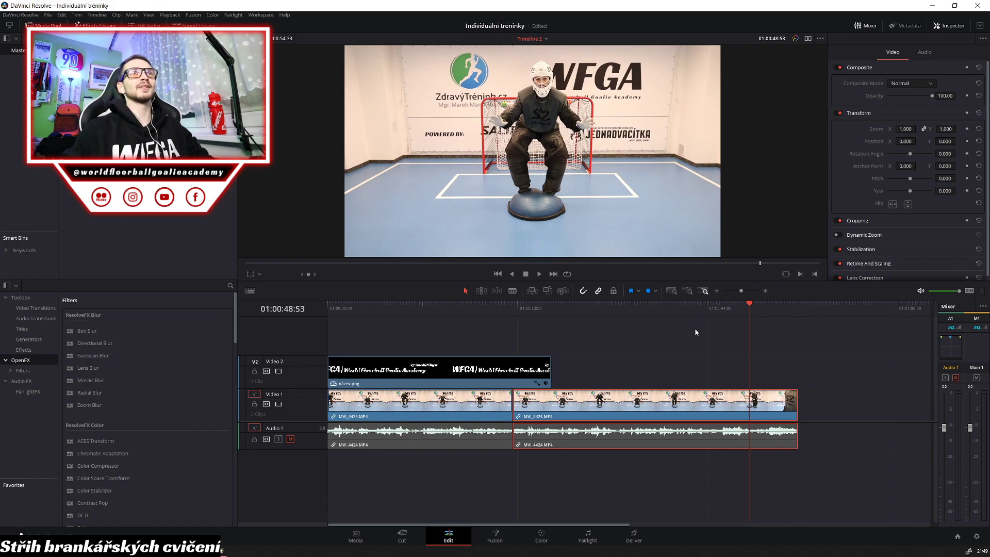
key("space")
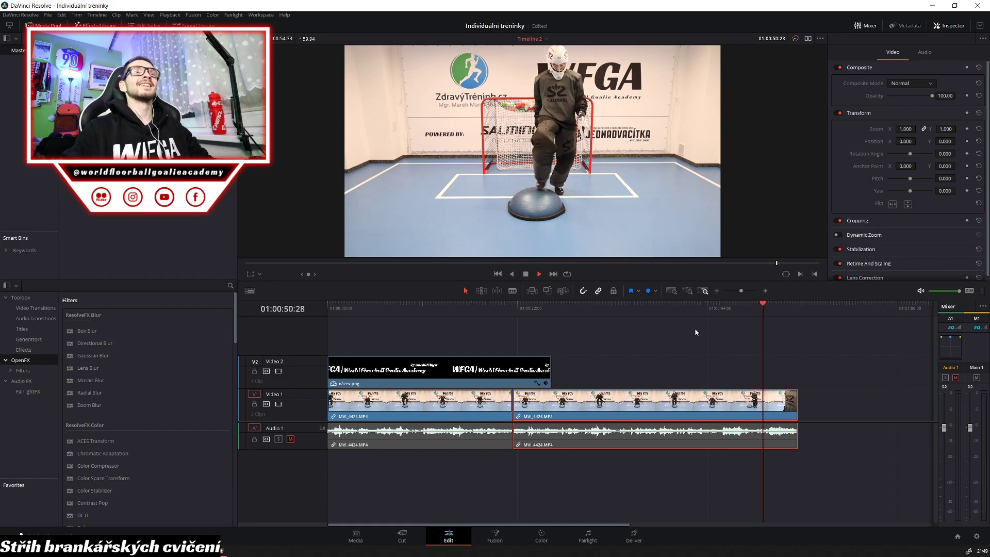
left_click(760, 305)
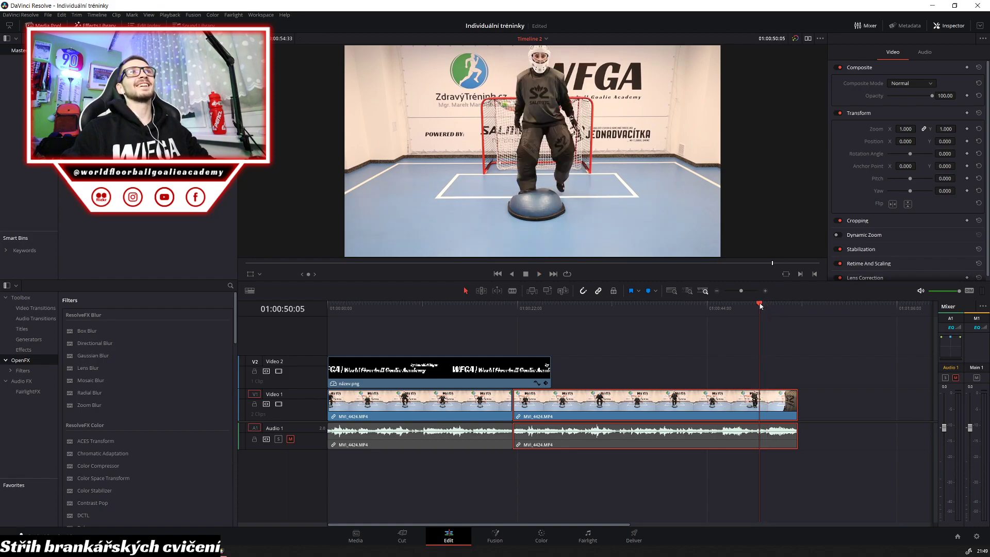
left_click_drag(760, 305, 723, 304)
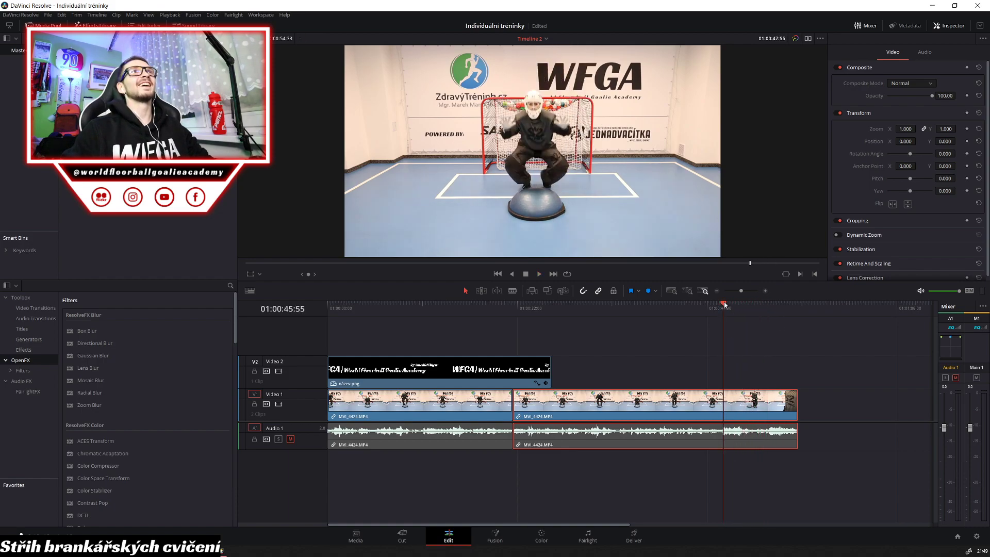
key("space")
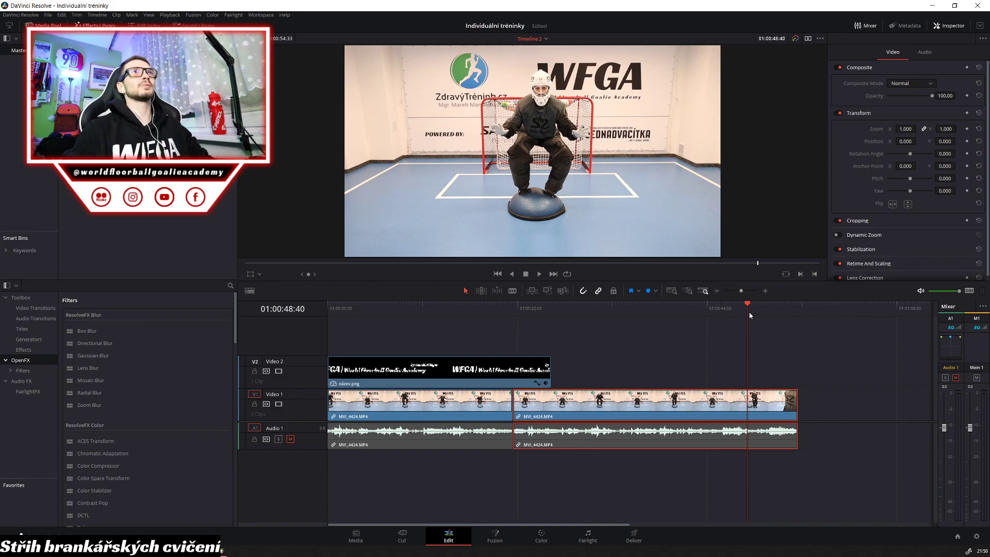
key("space")
mouse_move(756, 314)
left_mouse_down()
mouse_move(735, 305)
mouse_move(753, 310)
left_mouse_up()
key("ctrl+b")
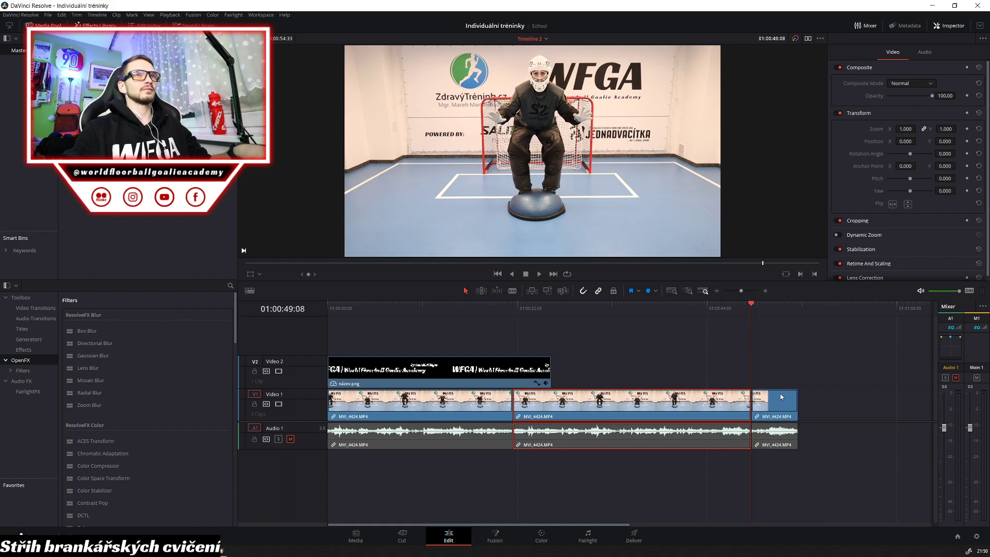
left_click(773, 404)
key("Delete")
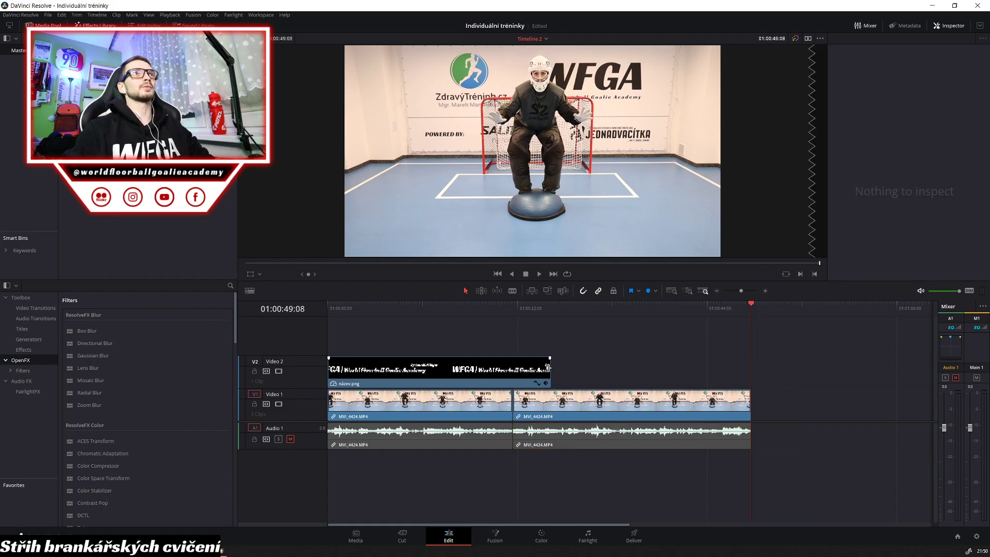
Extend the název.png overlay to the end of the trimmed footage and return the playhead to the start
left_click_drag(549, 370, 745, 371)
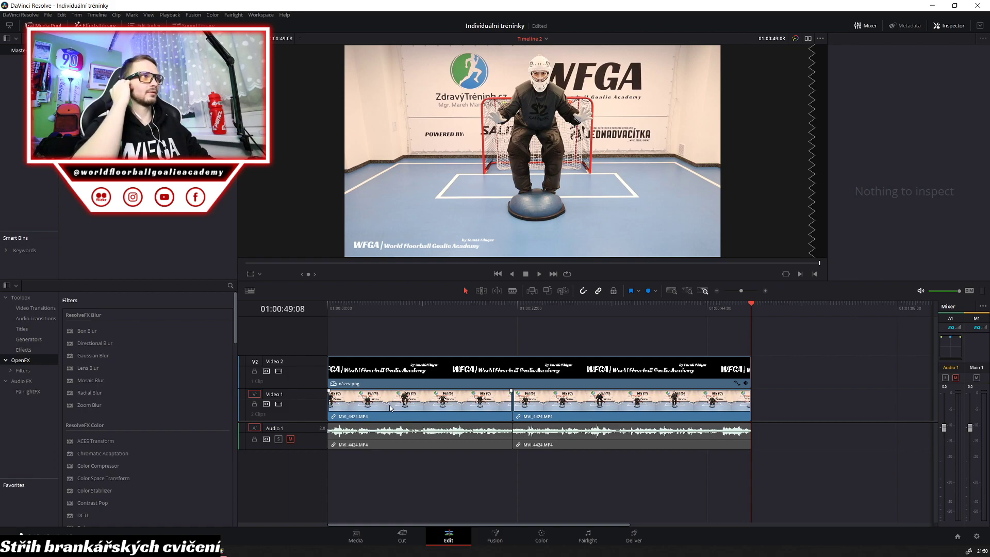
key("Home")
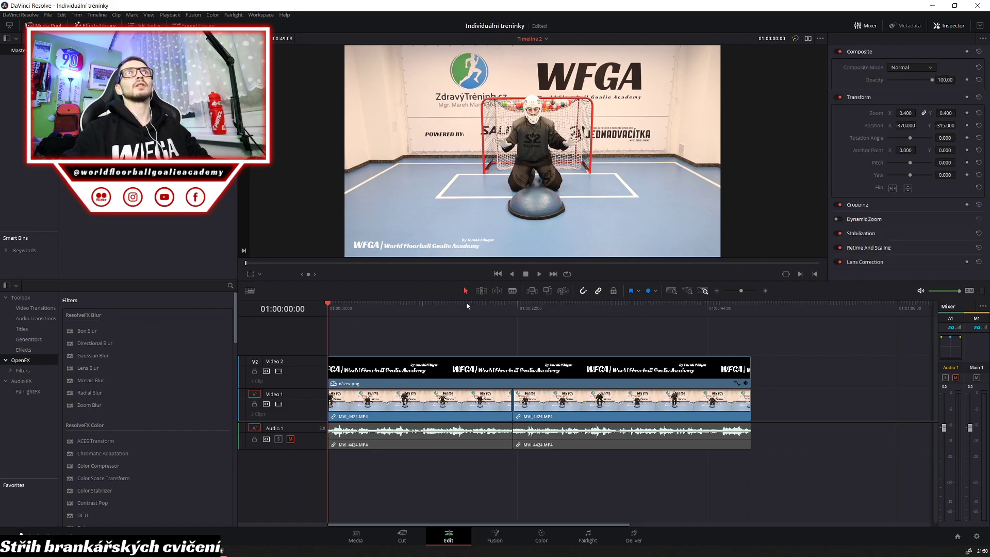
Export the finished timeline as an H.264 video named "Výskok na nohy na bosu ze základního postavení" using Quick Export
left_click(402, 536)
left_click(964, 26)
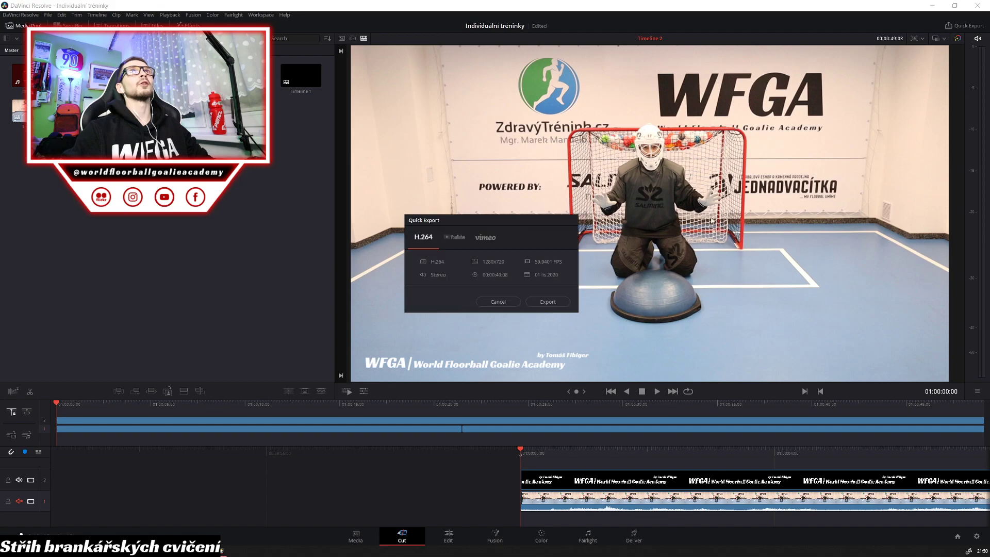
left_click(548, 302)
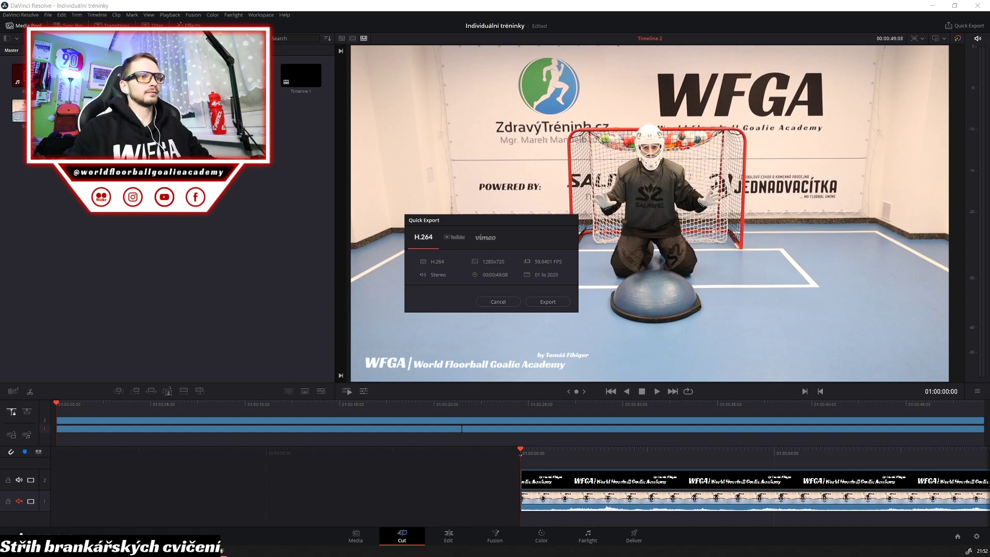
key("Return")
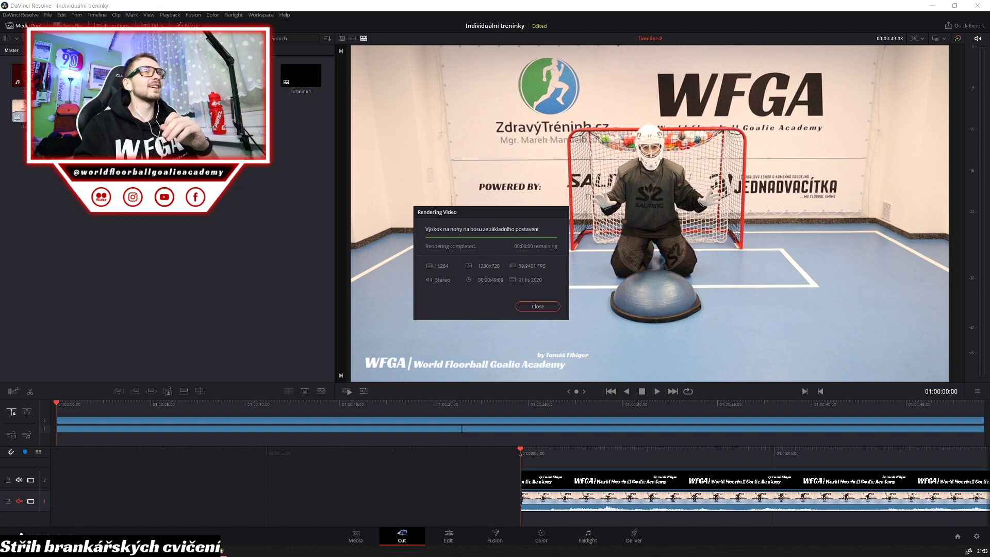
left_click(538, 307)
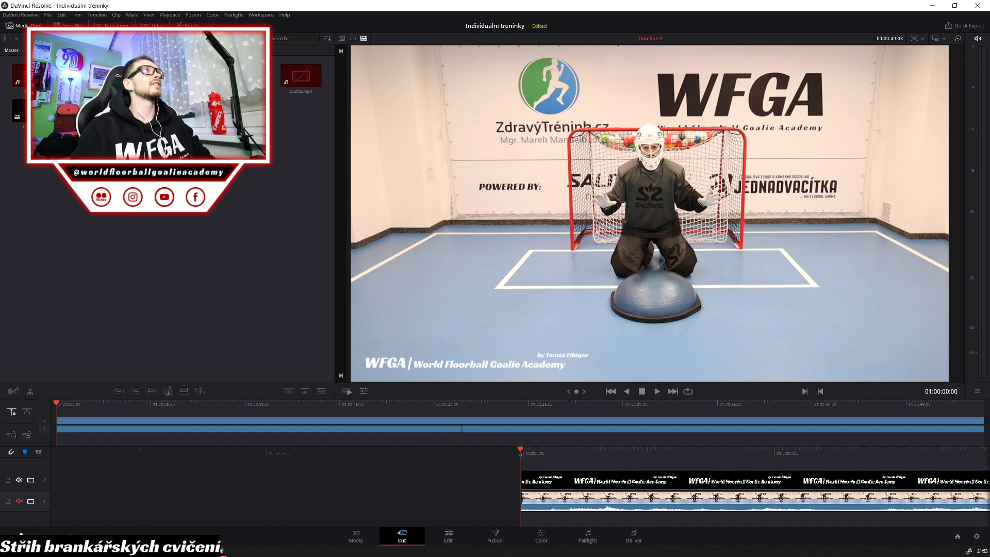
Add MVI_4425.MP4 to Video 1, delete both MVI_4424.MP4 sections, and move the new clip to the timeline start under the overlay
left_click(448, 536)
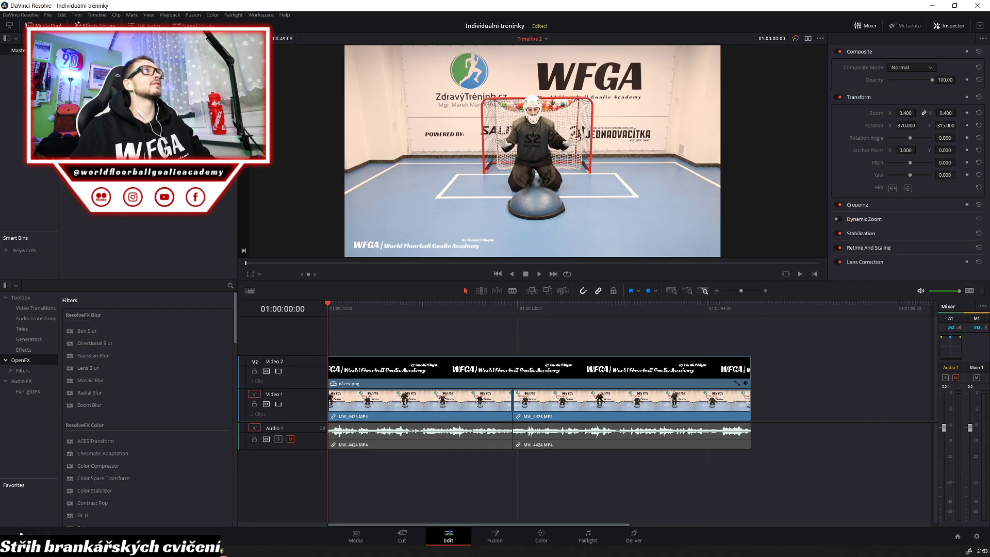
left_click_drag(798, 304, 764, 407)
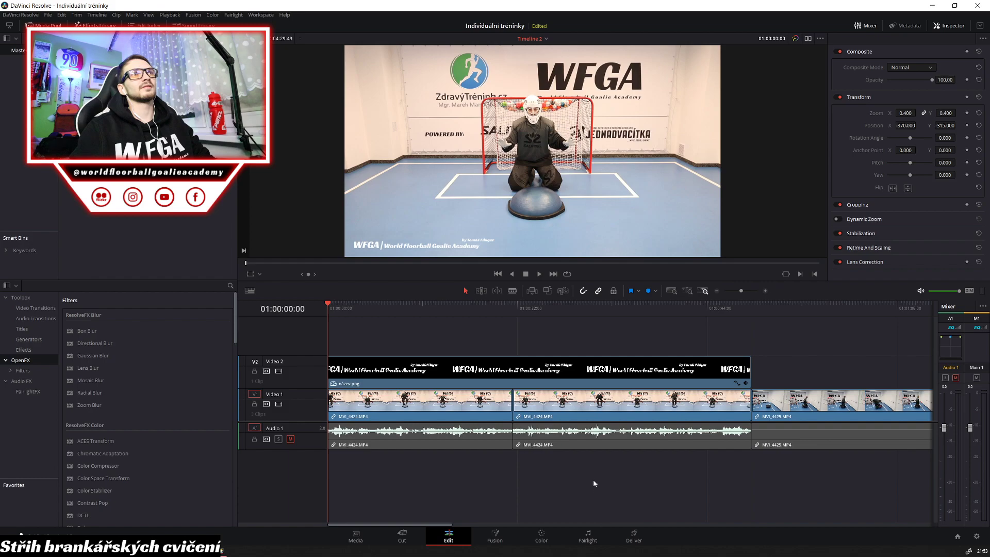
left_click_drag(594, 482, 471, 414)
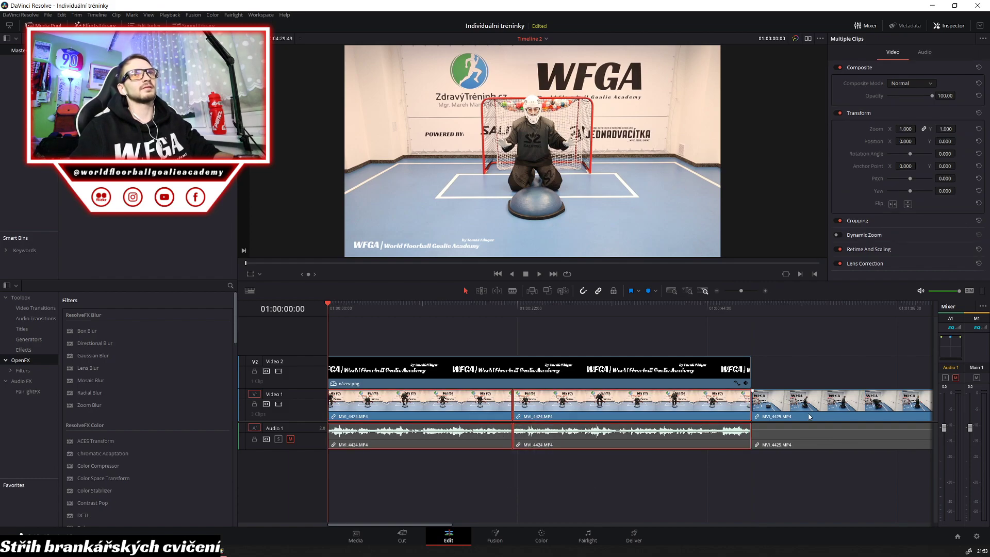
key("BackSpace")
left_click_drag(810, 406, 384, 419)
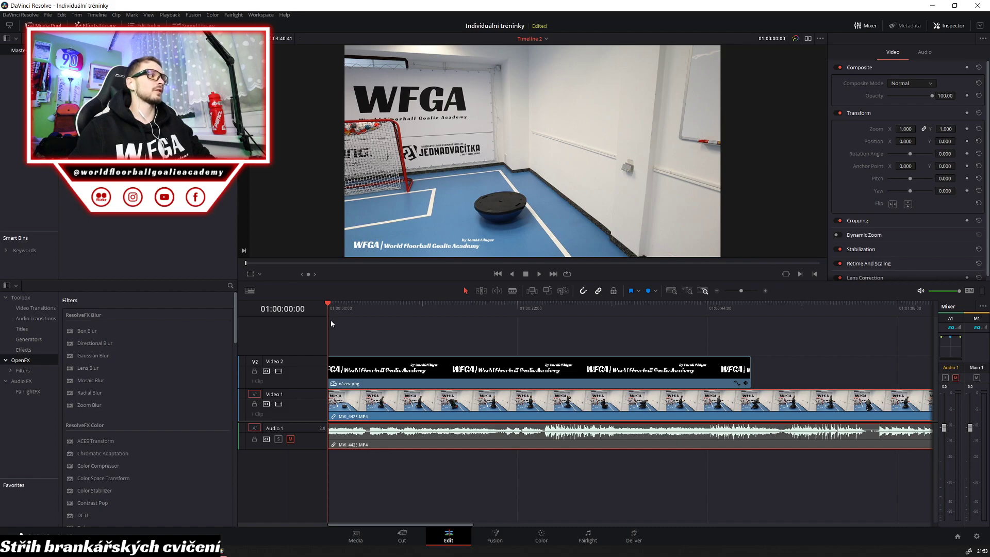
Find where the paddle exercise starts in MVI_4425.MP4, split the clip at 01:00:24:29, and delete the part before the cut
key("space")
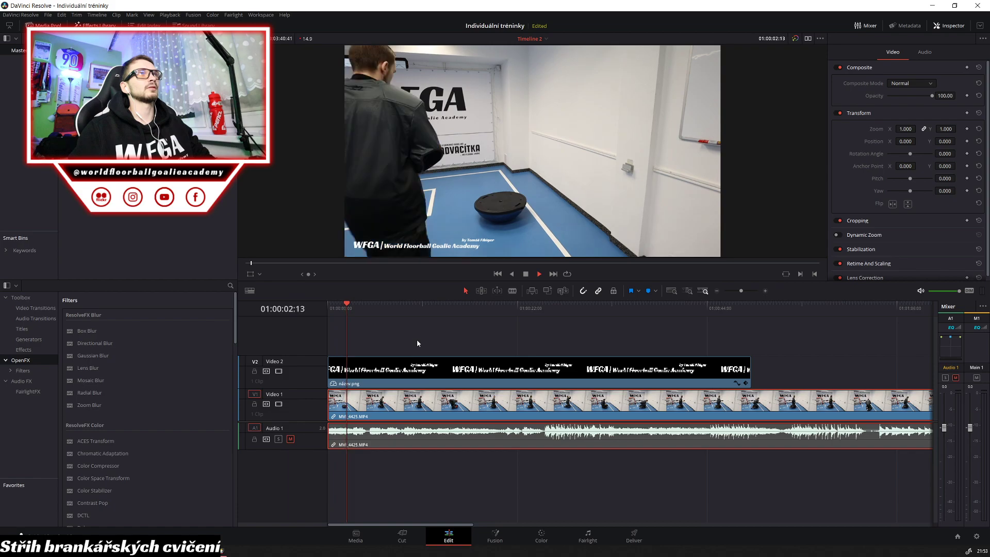
key("space")
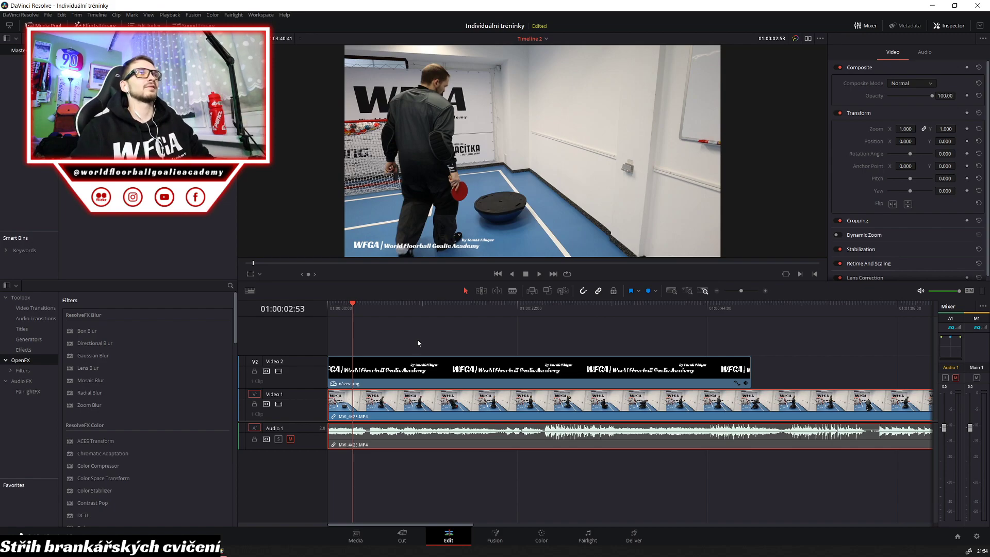
key("space")
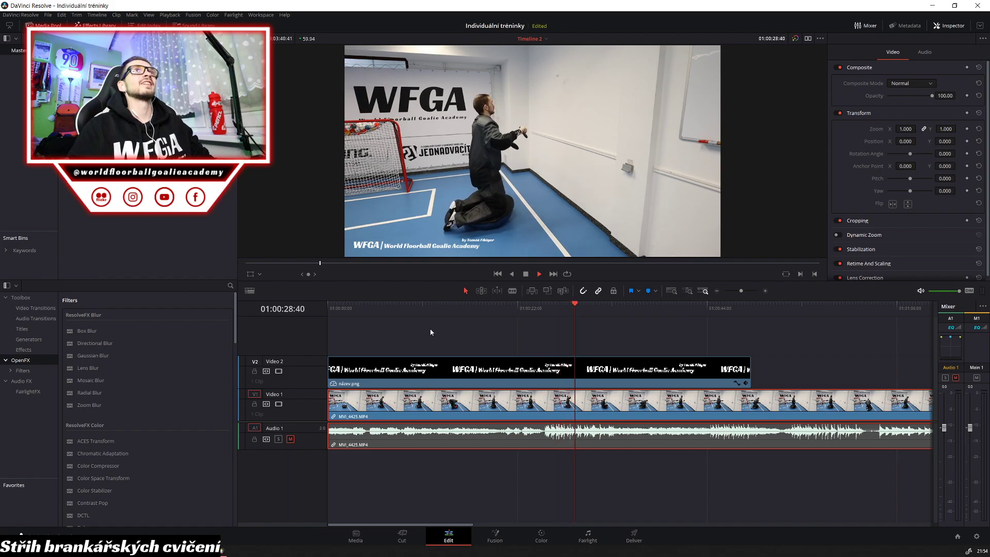
key("space")
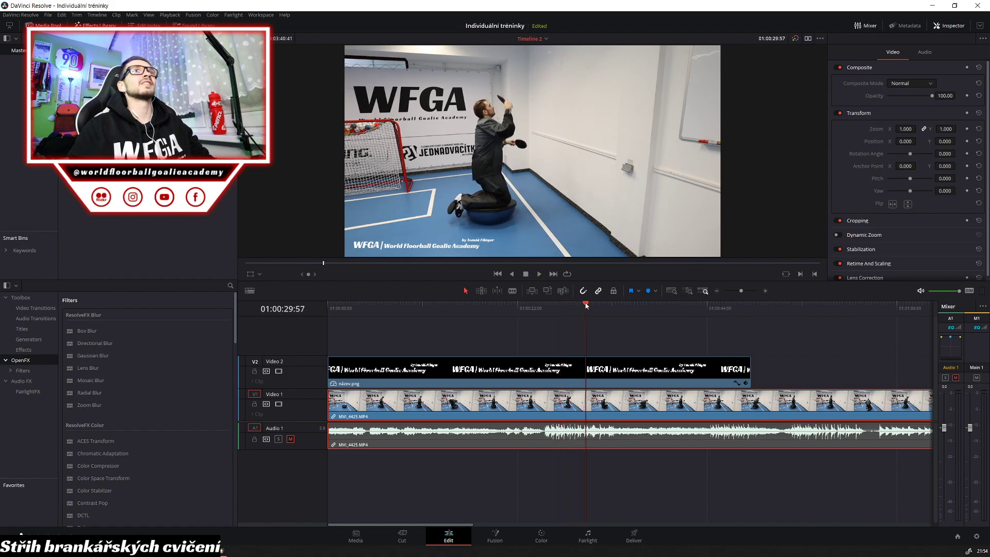
left_click_drag(586, 306, 525, 322)
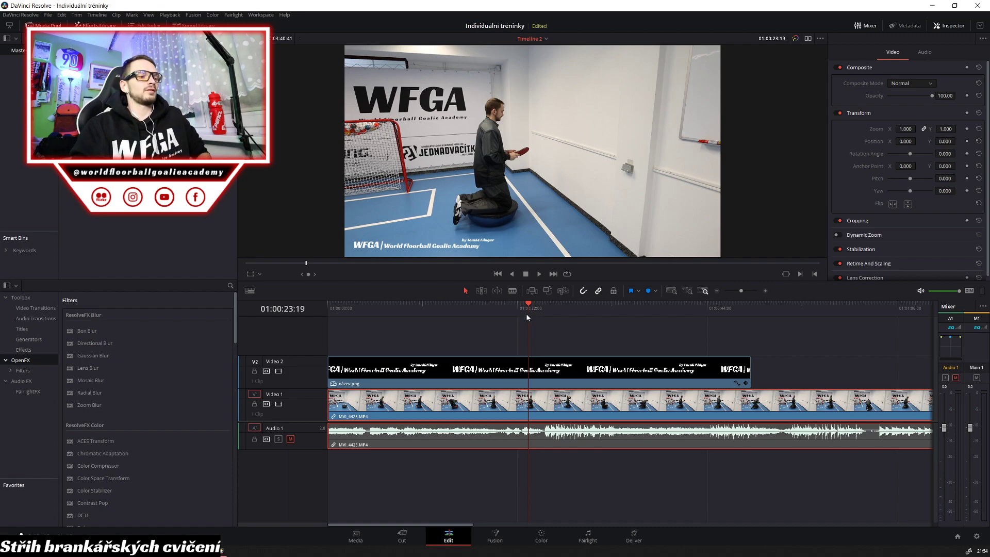
key("space")
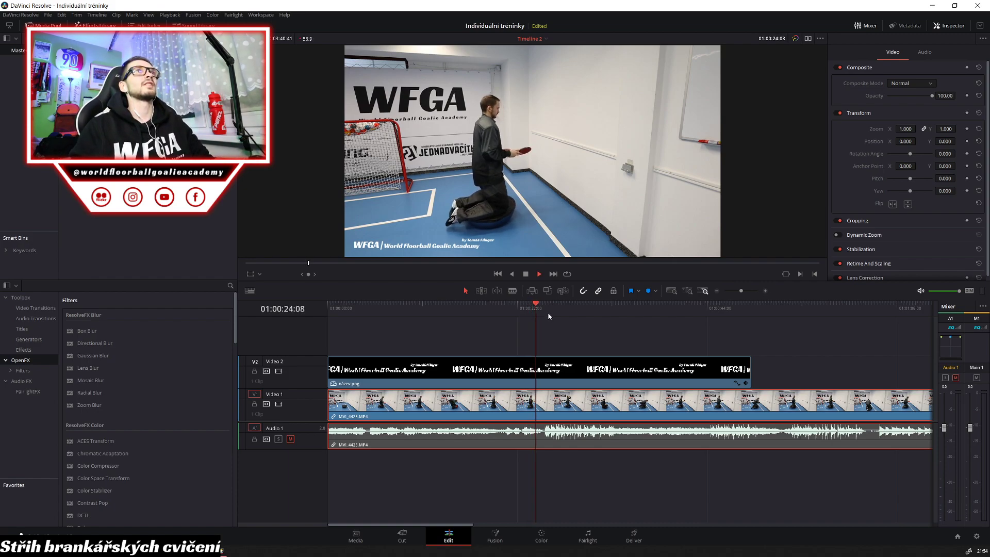
key("space")
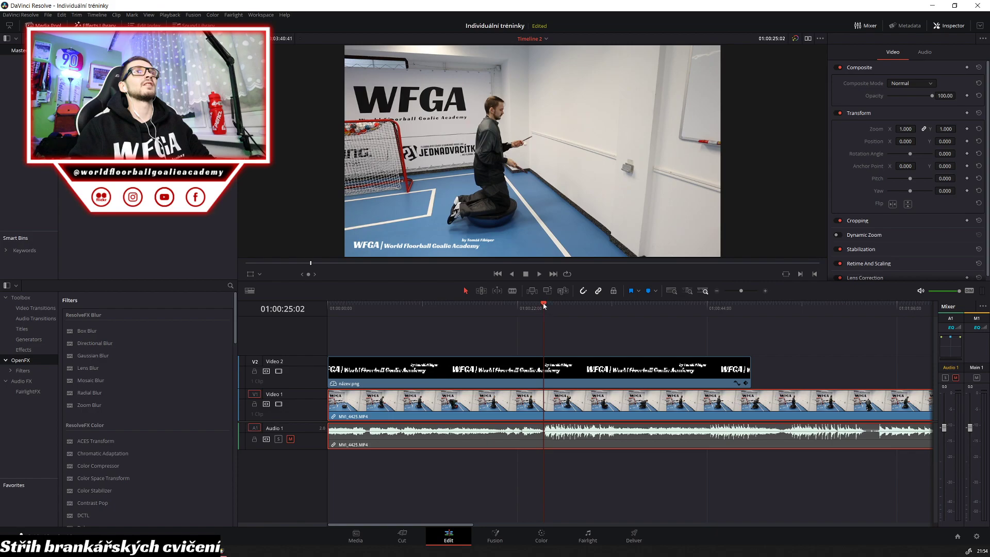
left_click_drag(544, 305, 539, 305)
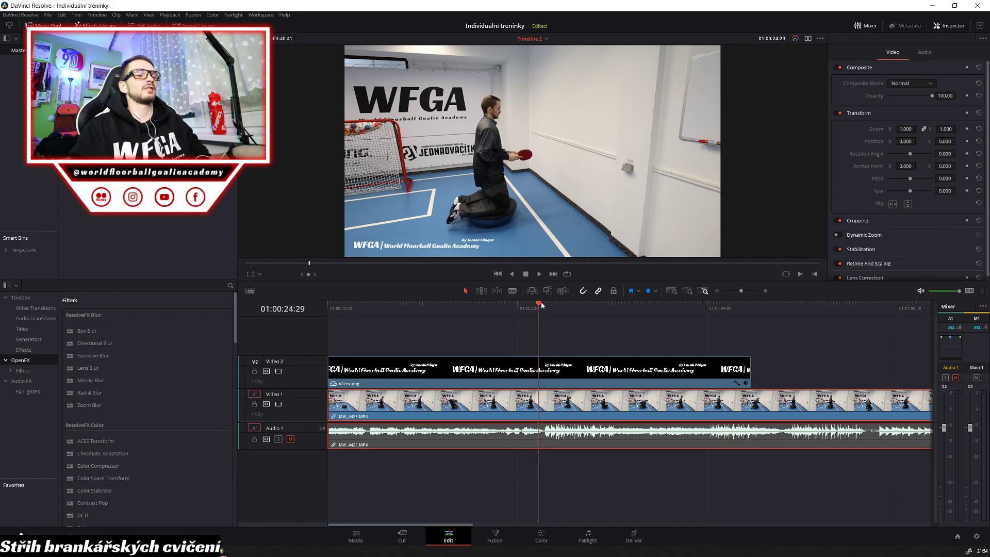
key("ctrl+b")
key("BackSpace")
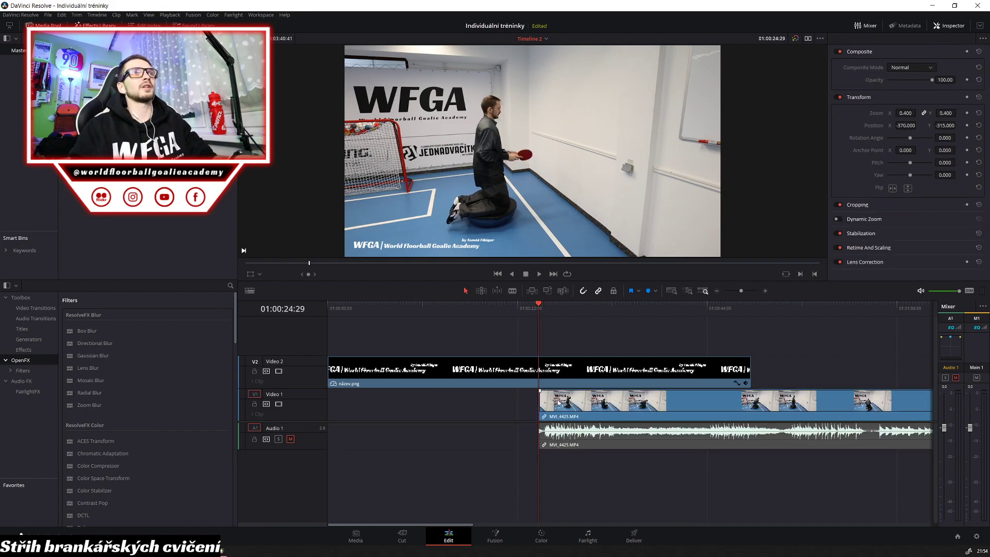
Move the remaining MVI_4425.MP4 section to the start of the timeline and return the playhead to 01:00:00:00
left_click_drag(560, 402, 349, 402)
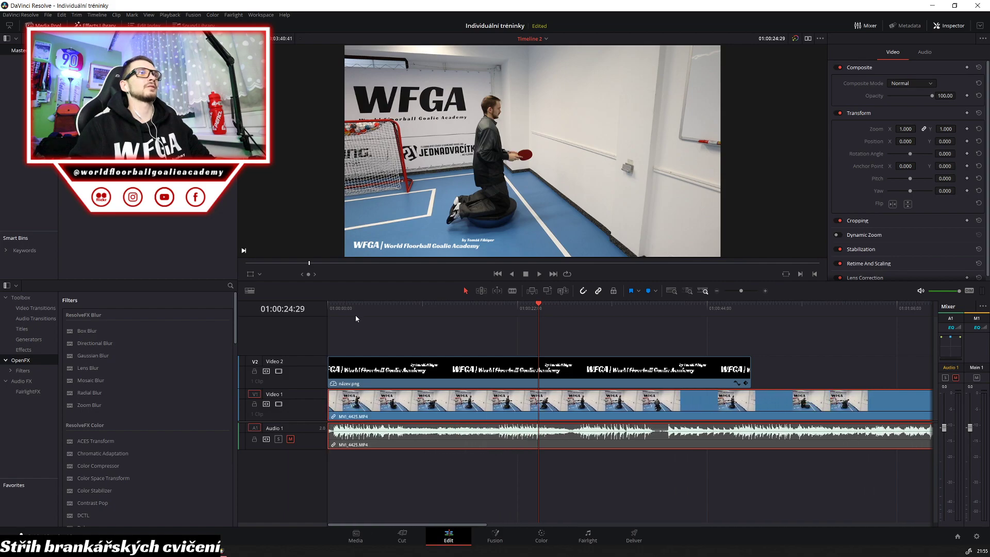
left_click_drag(350, 308, 328, 307)
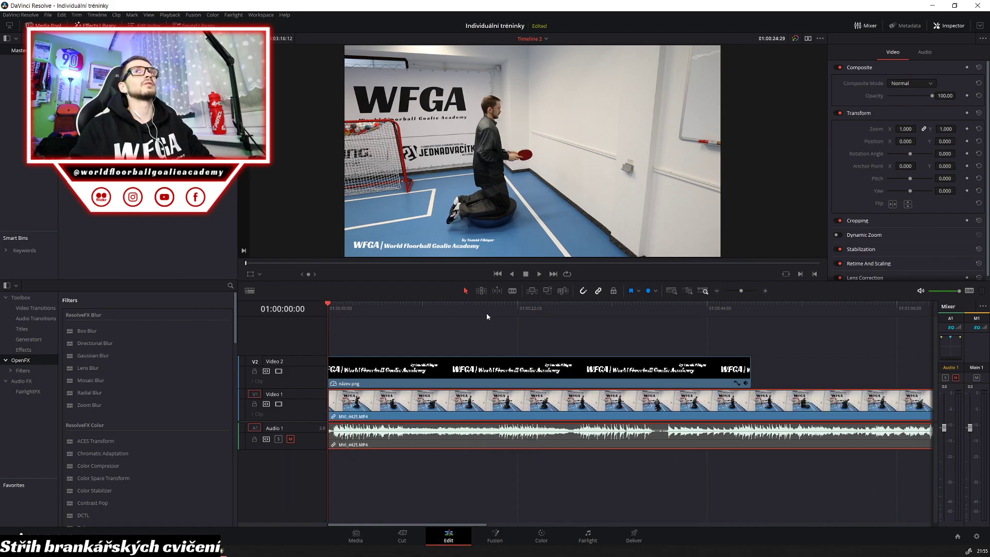
left_click_drag(540, 308, 327, 310)
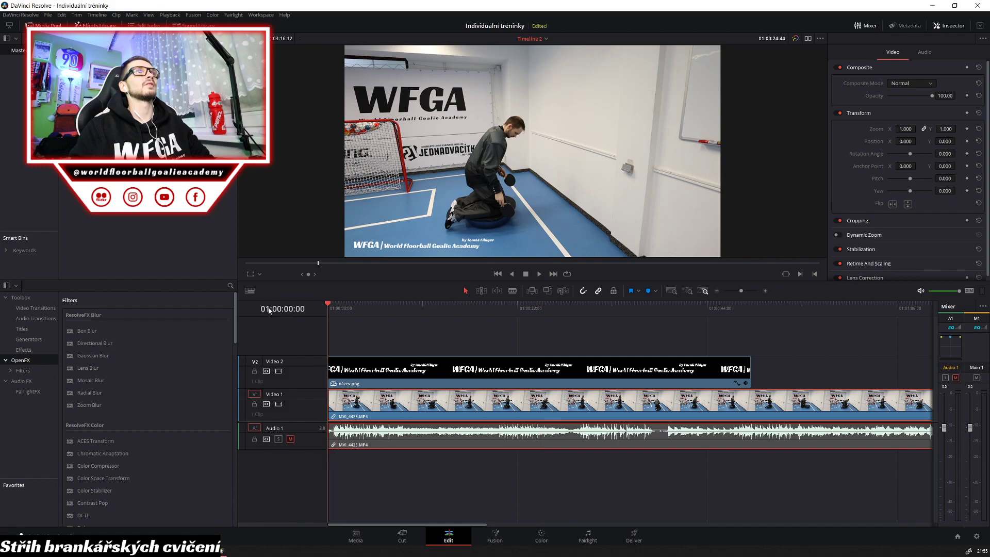
Play and scrub through the first seven seconds of the trimmed clip to check the first exercise attempt
key("space")
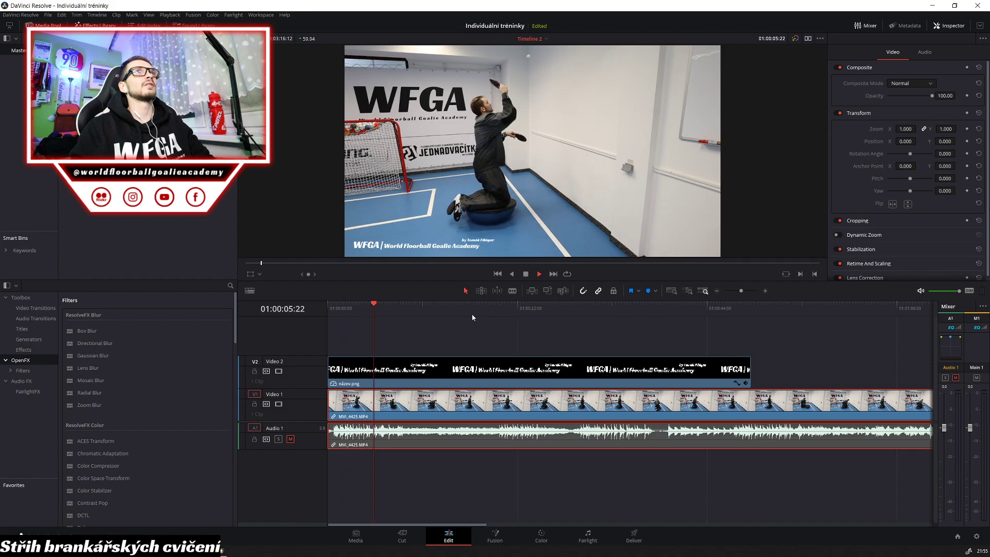
key("space")
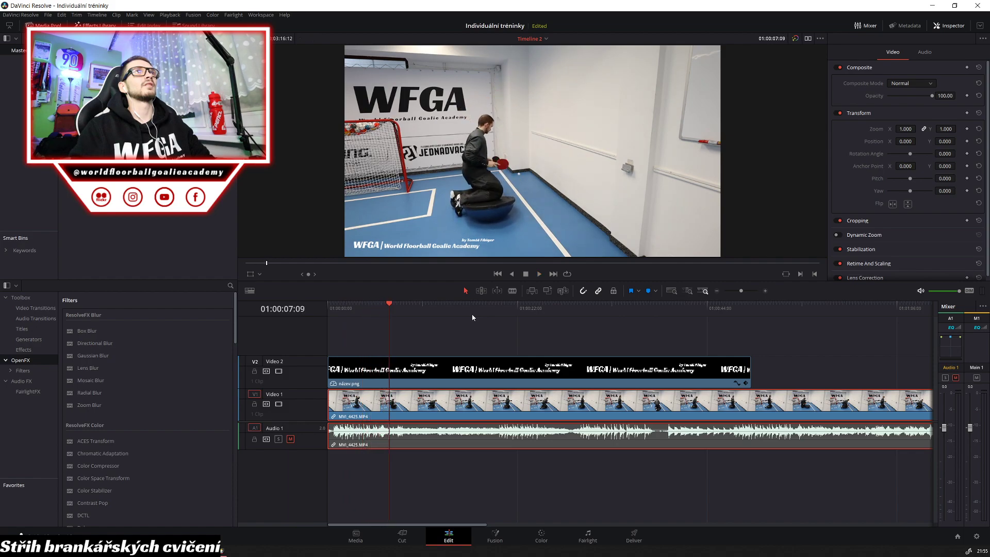
left_click_drag(389, 306, 374, 305)
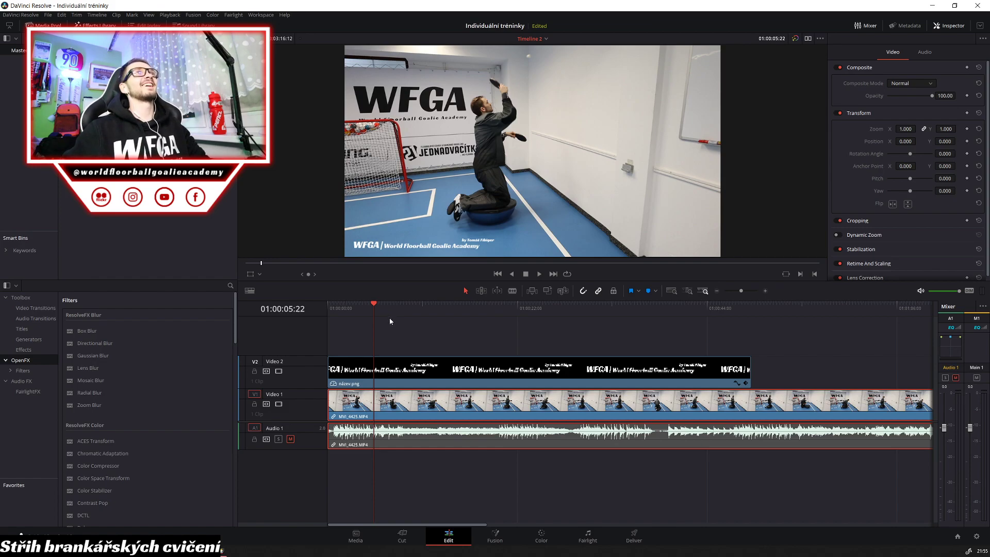
key("space")
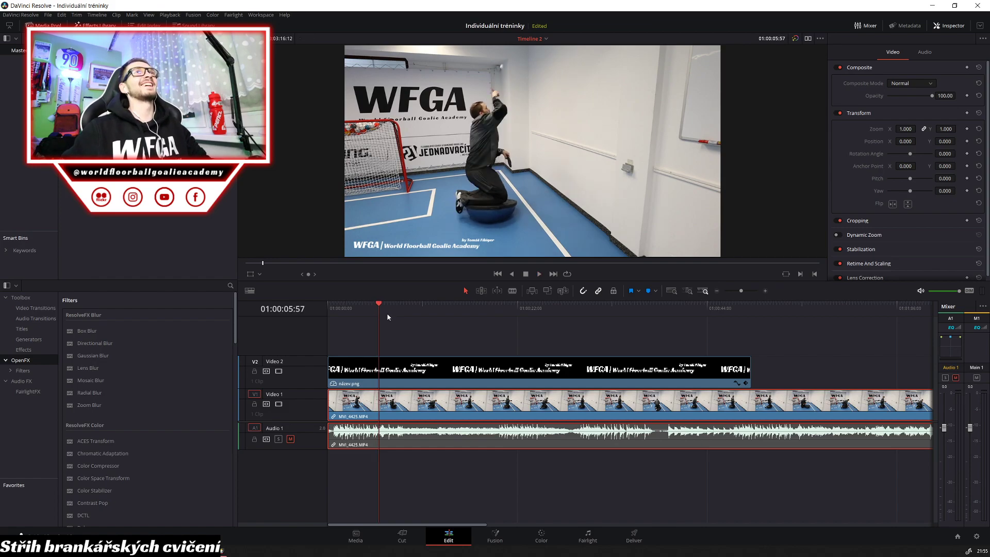
left_click_drag(368, 305, 372, 309)
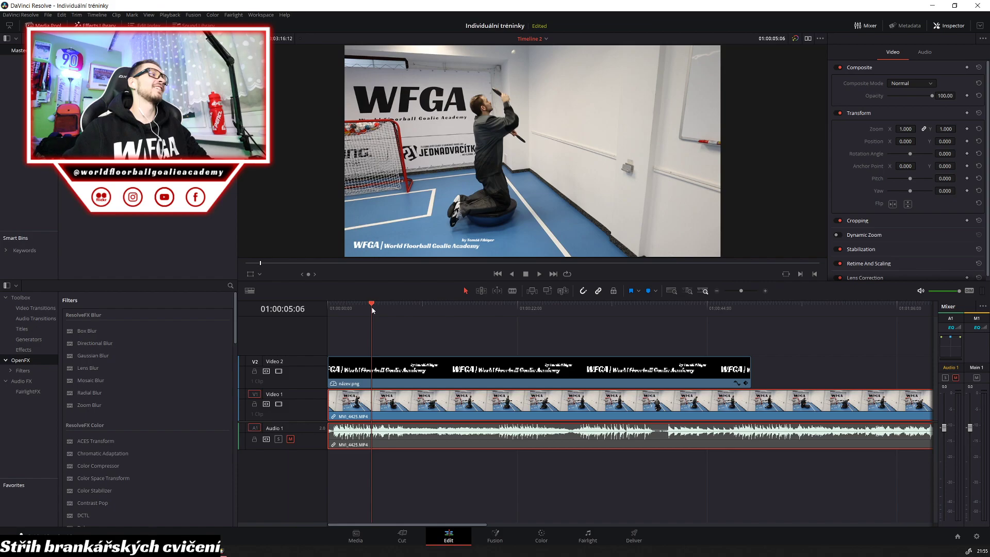
left_click_drag(373, 309, 368, 310)
left_click_drag(366, 308, 377, 309)
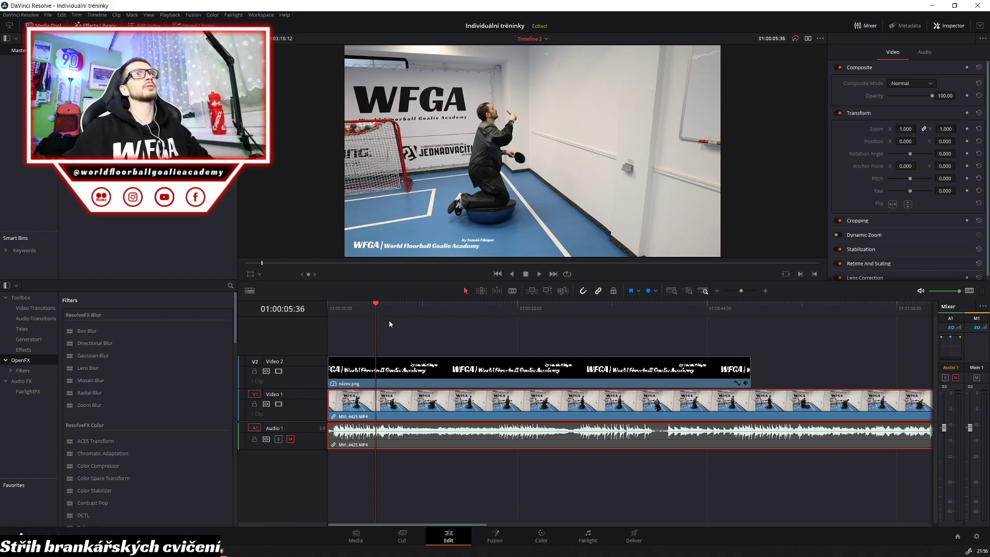
Find a later attempt at the exercise, split the clip at 01:00:46:59, and delete the part before the cut
left_click_drag(374, 304, 520, 308)
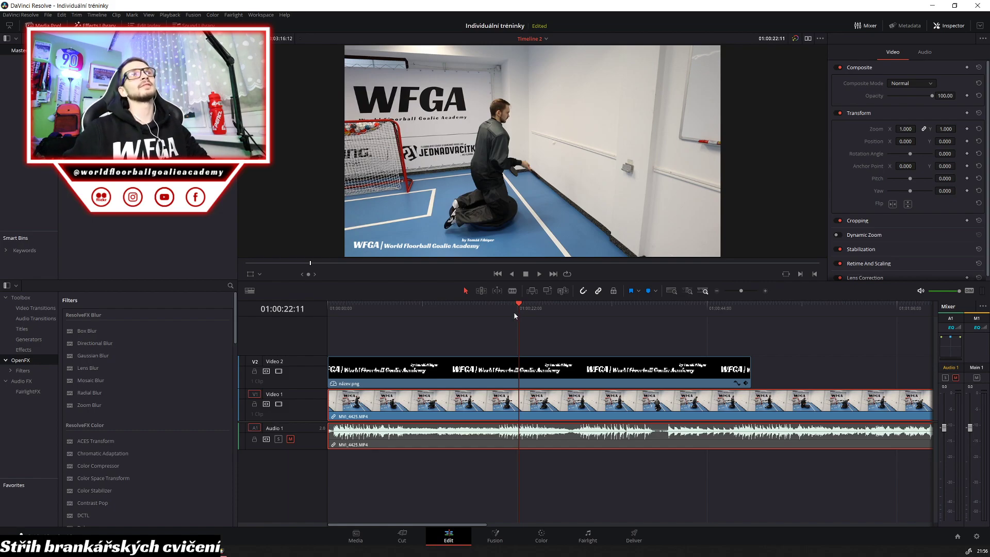
left_click_drag(514, 314, 580, 312)
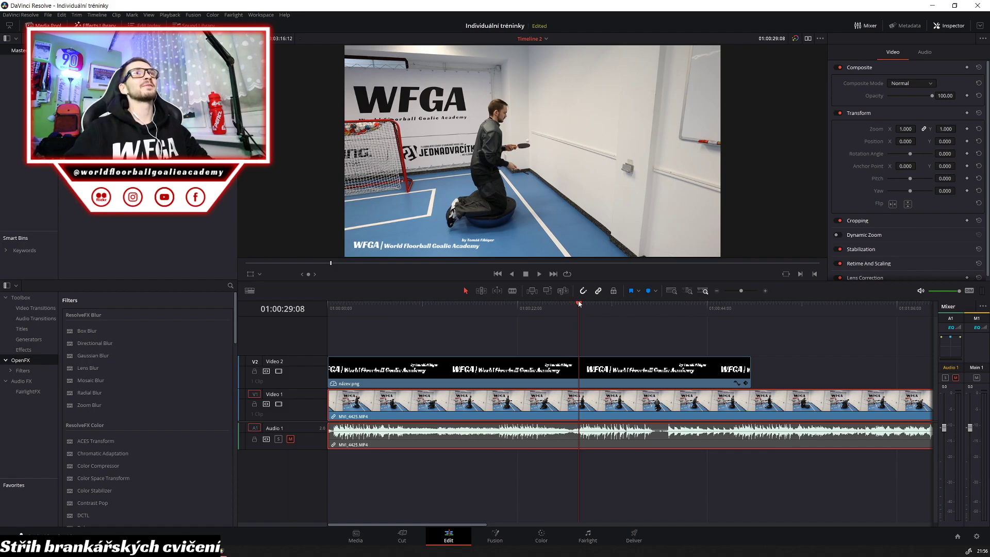
left_click_drag(582, 306, 630, 305)
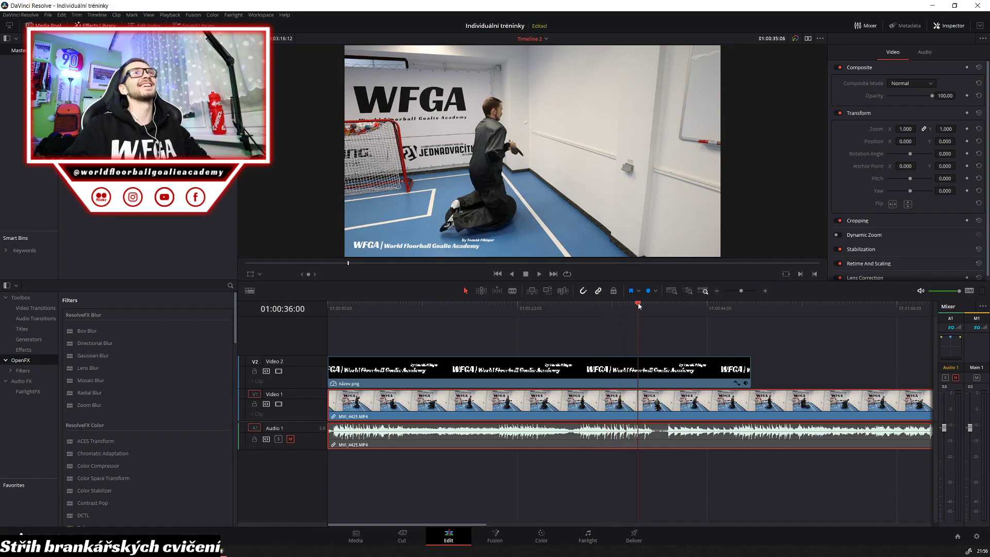
left_click_drag(624, 307, 724, 316)
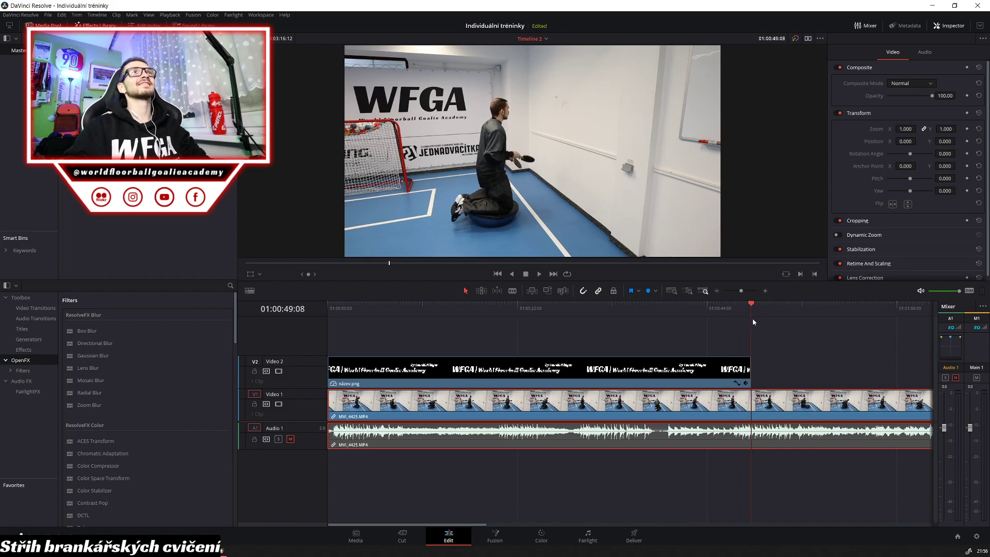
left_click_drag(754, 322, 732, 317)
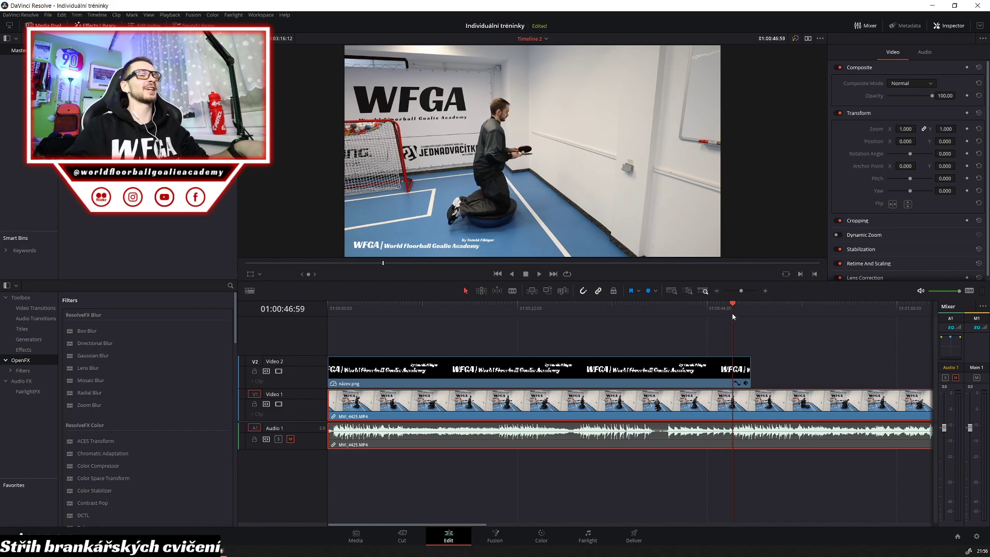
key("ctrl+b")
left_click(528, 415)
key("BackSpace")
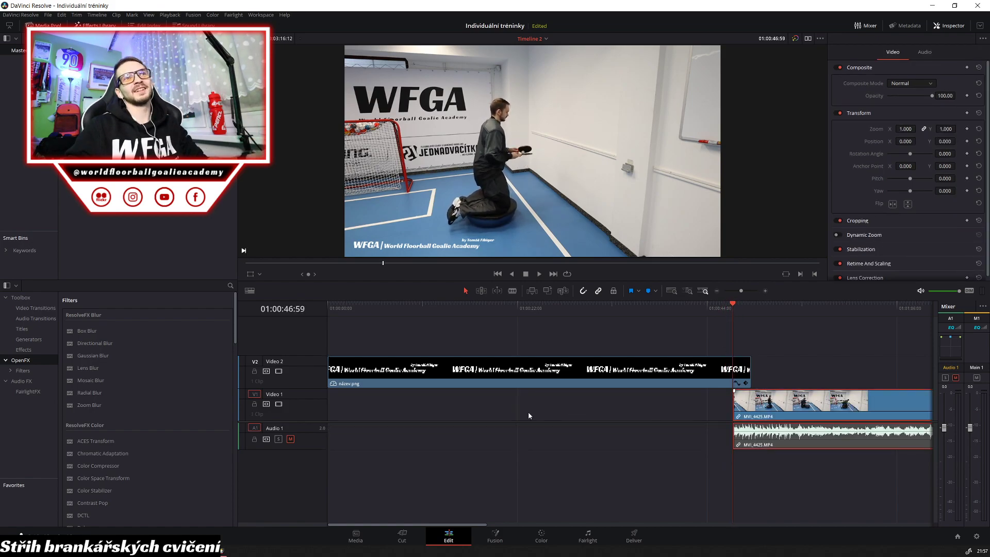
Move the remaining MVI_4425.MP4 section to the timeline start and play it back from the beginning
left_click_drag(740, 404, 335, 405)
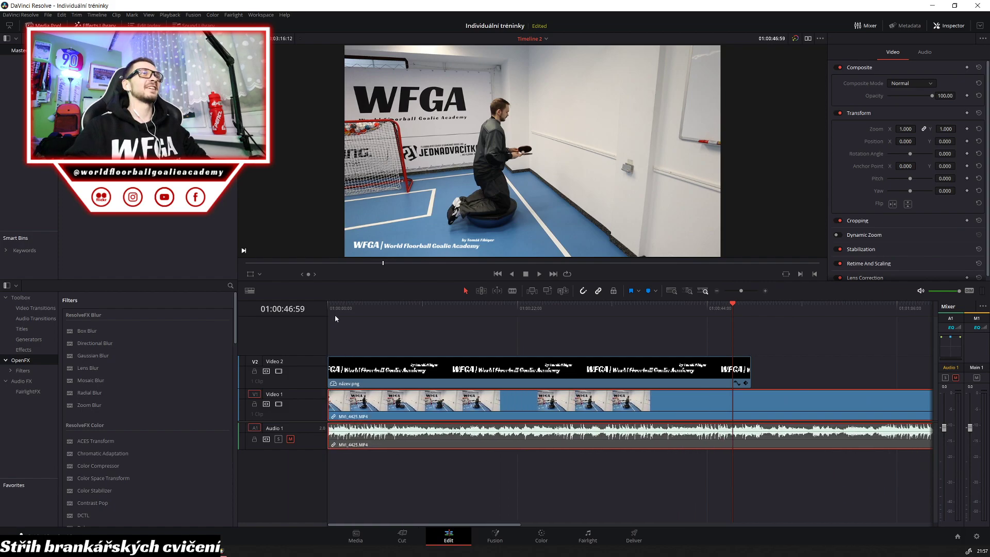
key("Home")
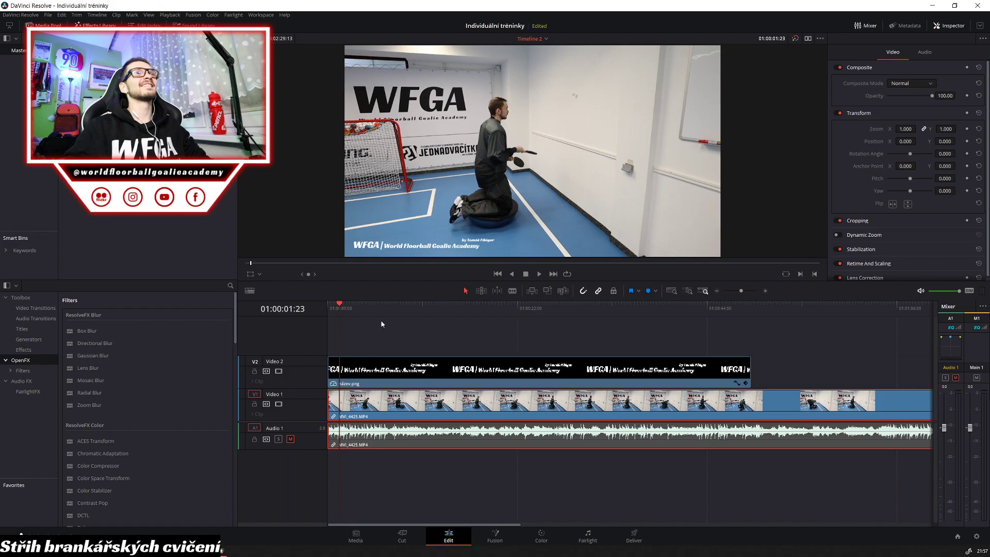
key("Home")
key("space")
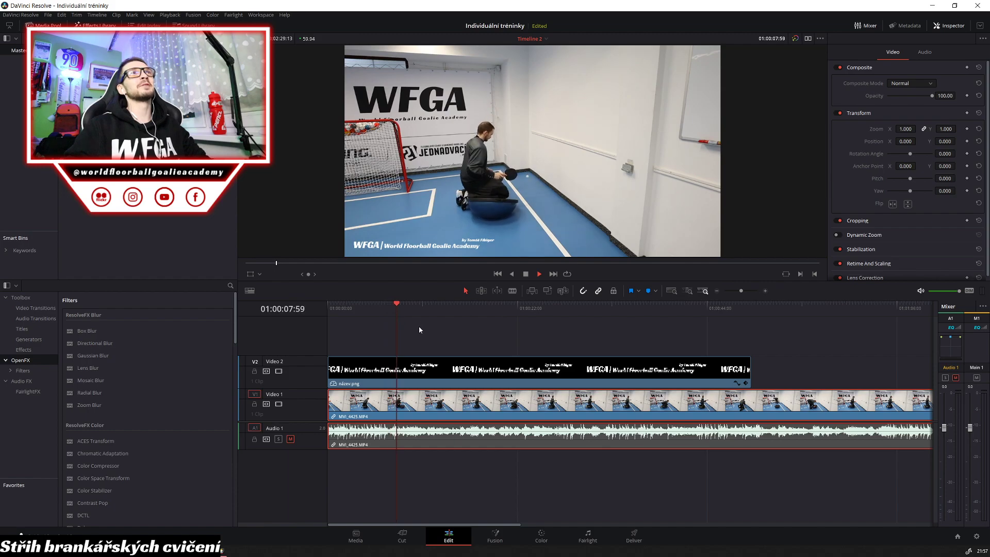
Find a later attempt at the exercise, split MVI_4425.MP4 at 01:00:42:45, and delete the part before the cut
key("space")
left_click_drag(418, 306, 551, 312)
scroll(573, 458, "down", 1)
scroll(571, 458, "down", 1)
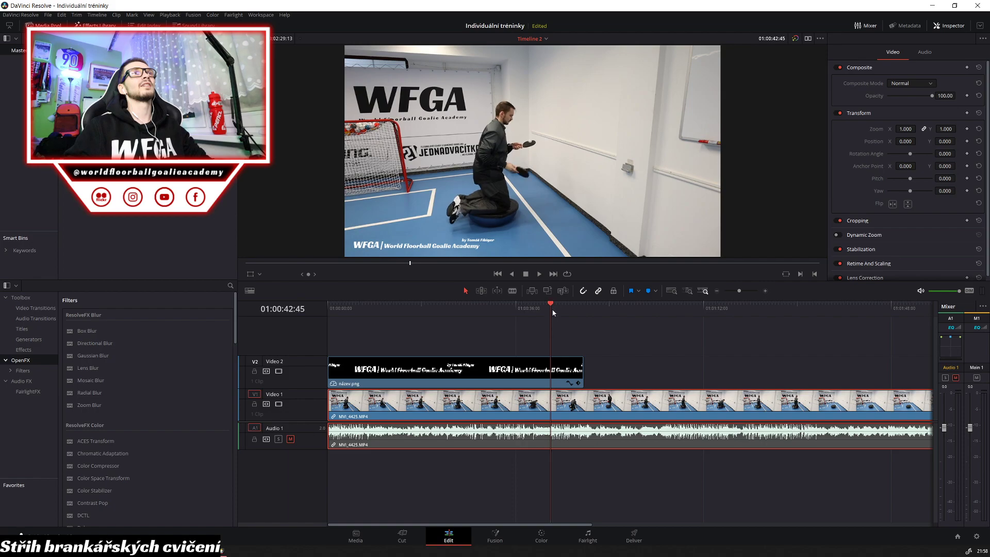
key("ctrl+b")
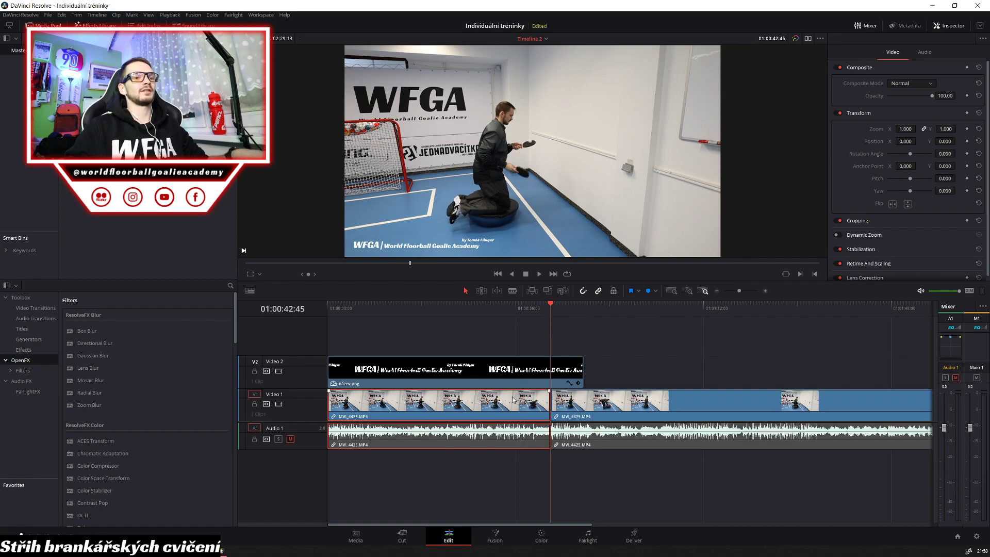
key("BackSpace")
Move the remaining MVI_4425.MP4 section to the timeline start and review its first five seconds
left_click_drag(552, 407, 328, 409)
key("Home")
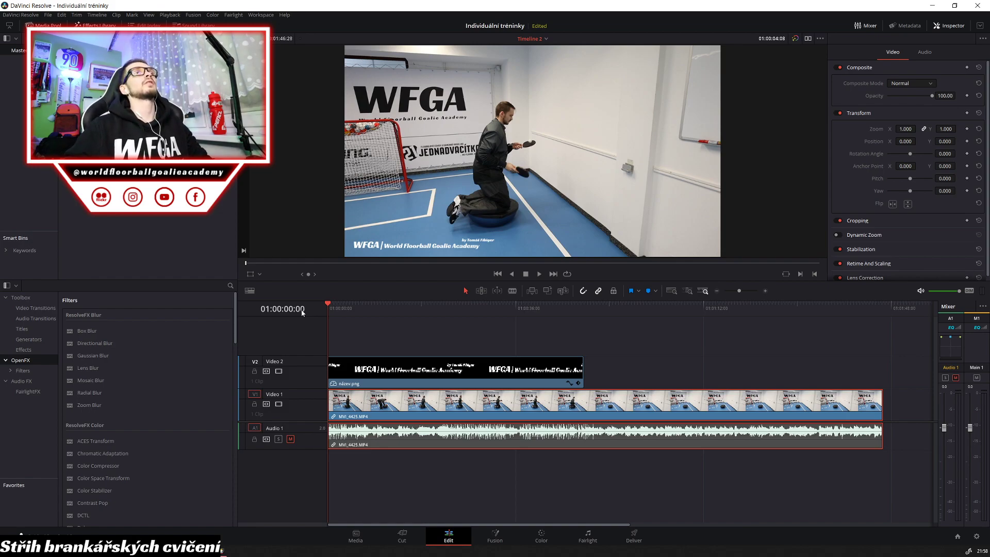
key("space")
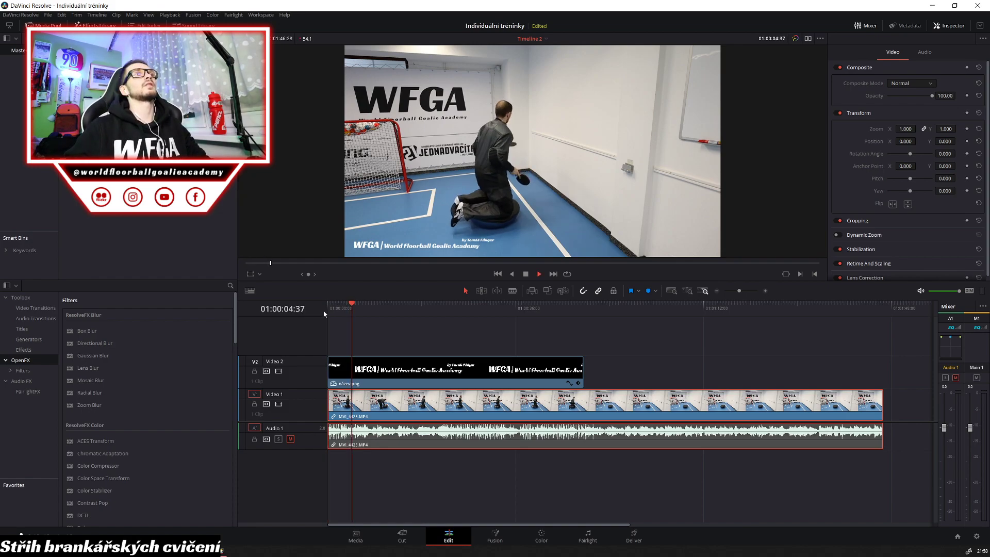
key("Home")
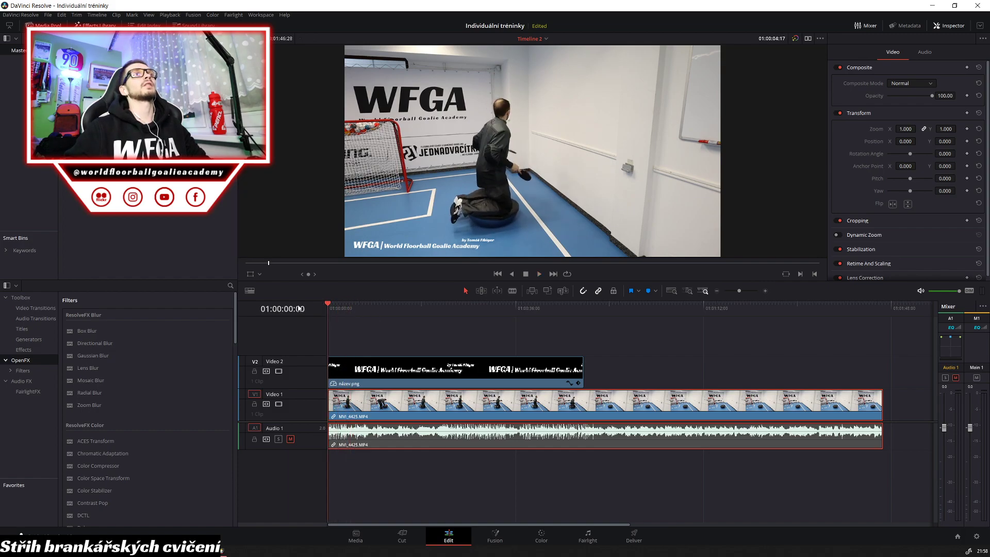
left_click(330, 308)
key("space")
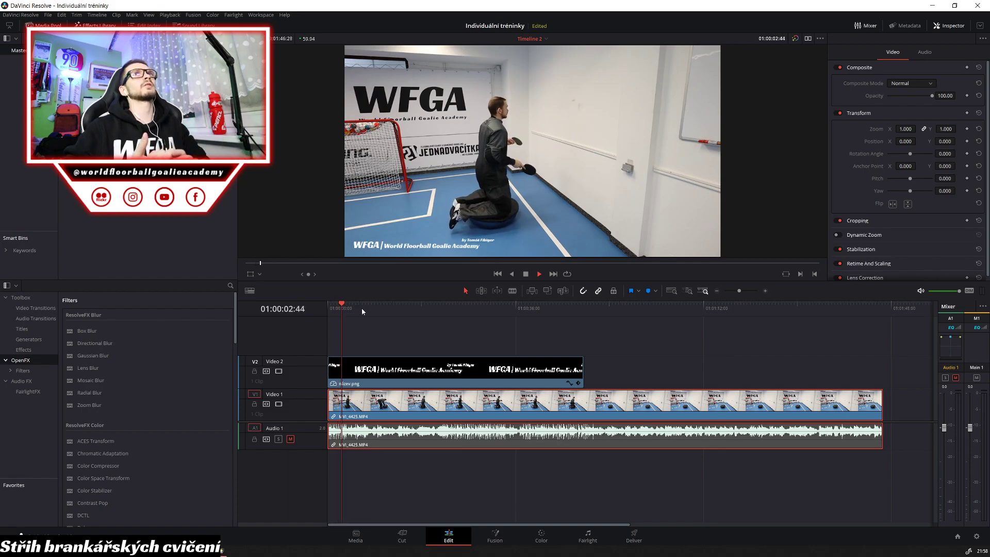
key("space")
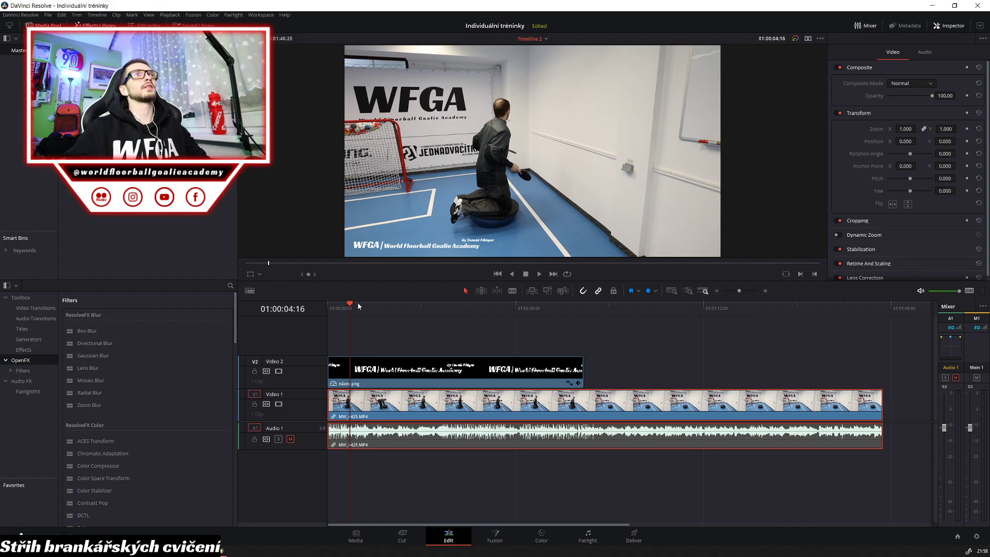
key("space")
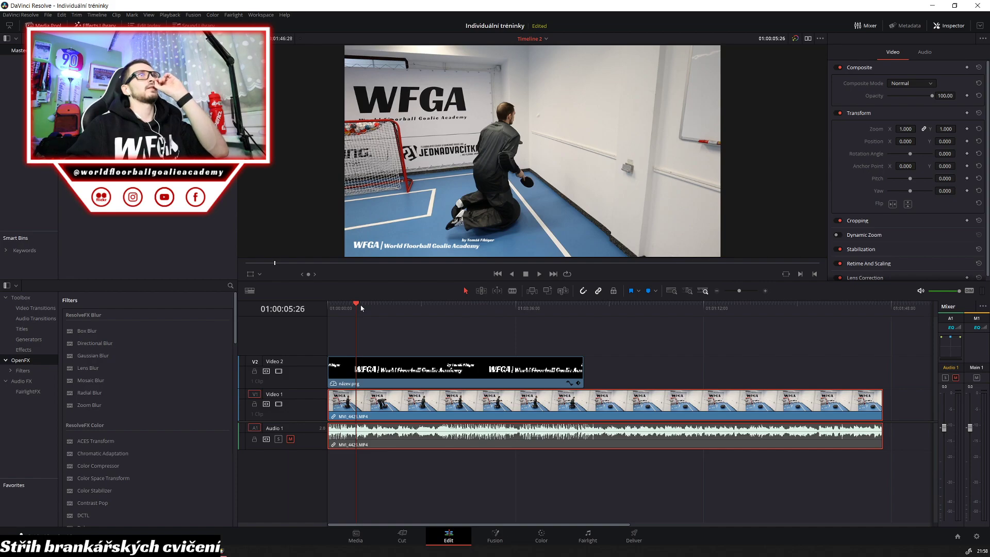
key("Home")
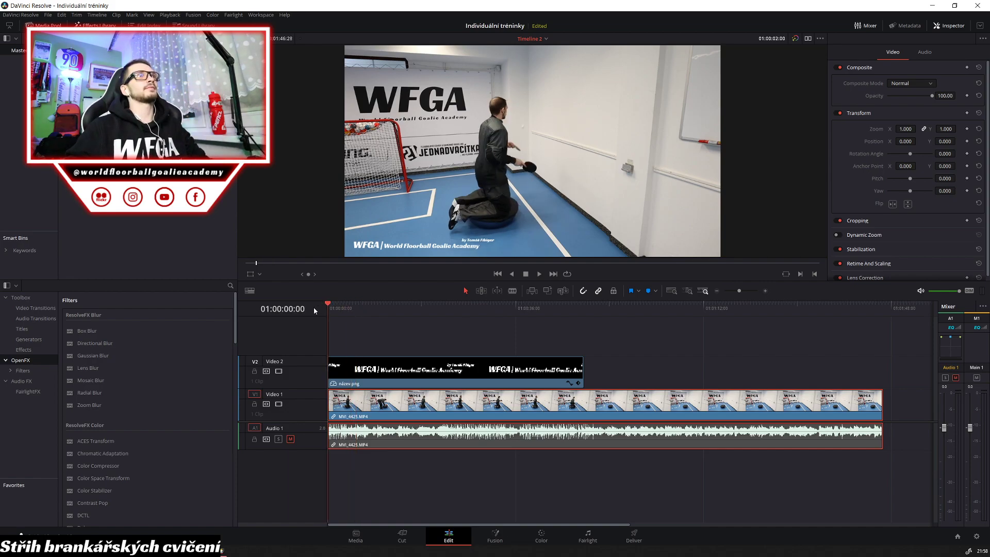
Play the clip to find the next attempt, split it at 01:00:21:24, and delete the part before the cut
key("space")
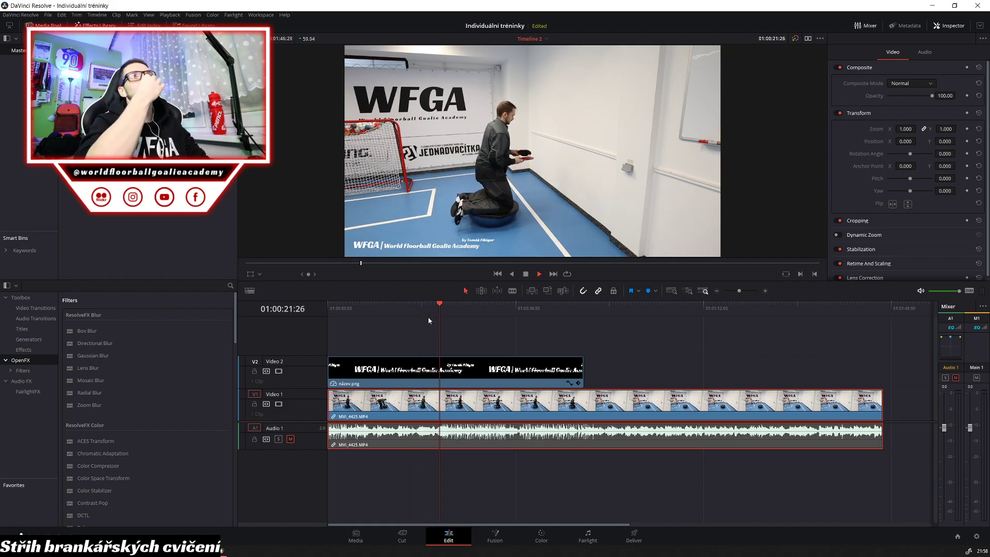
key("space")
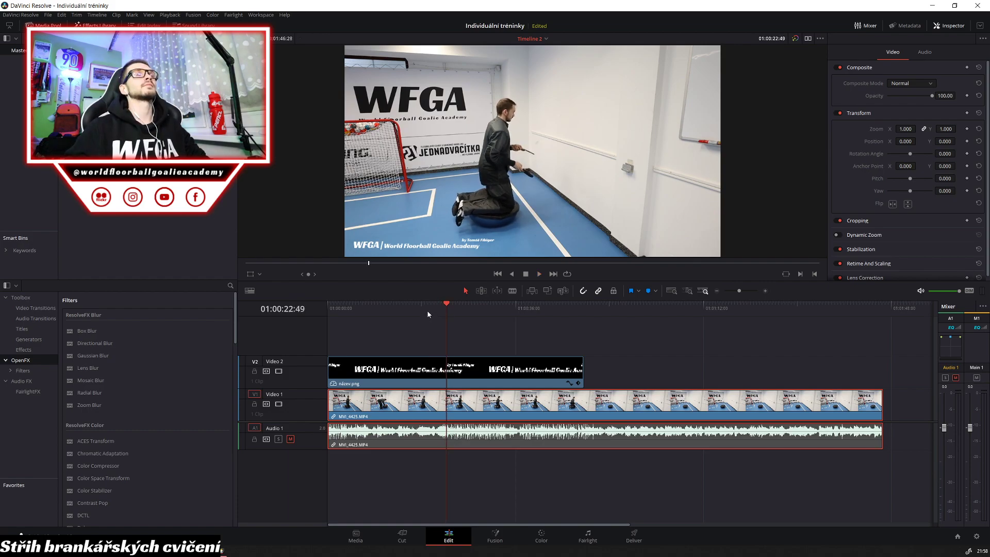
key("j")
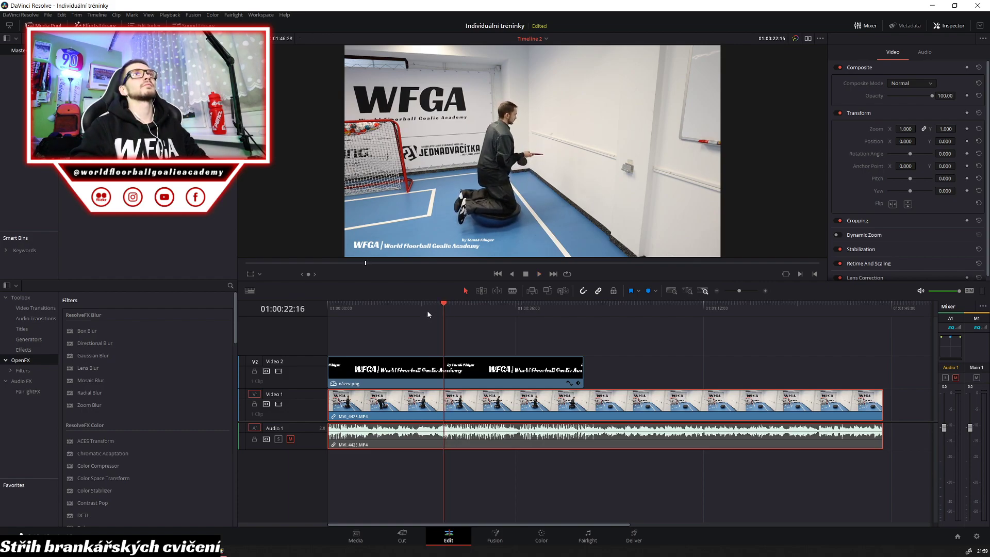
key("space")
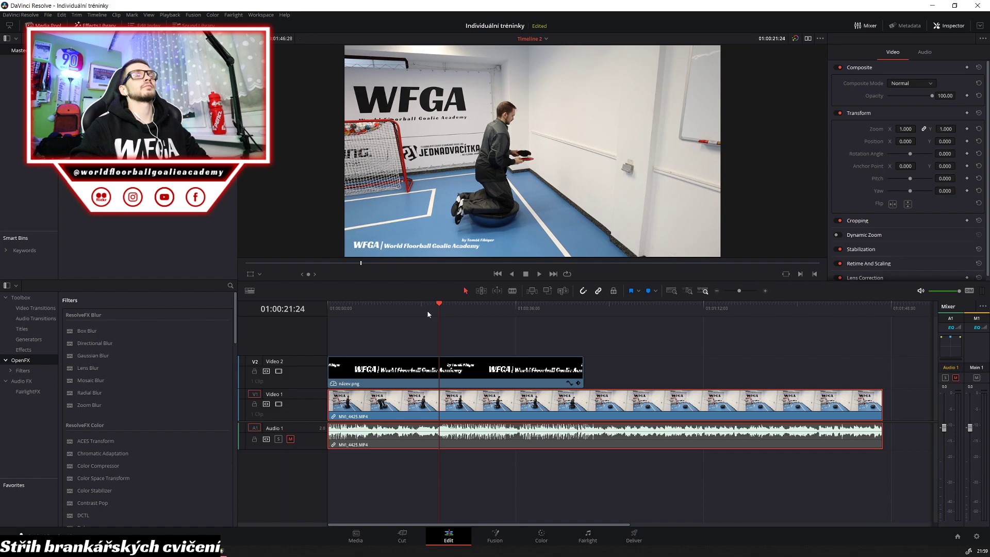
key("ctrl+b")
key("BackSpace")
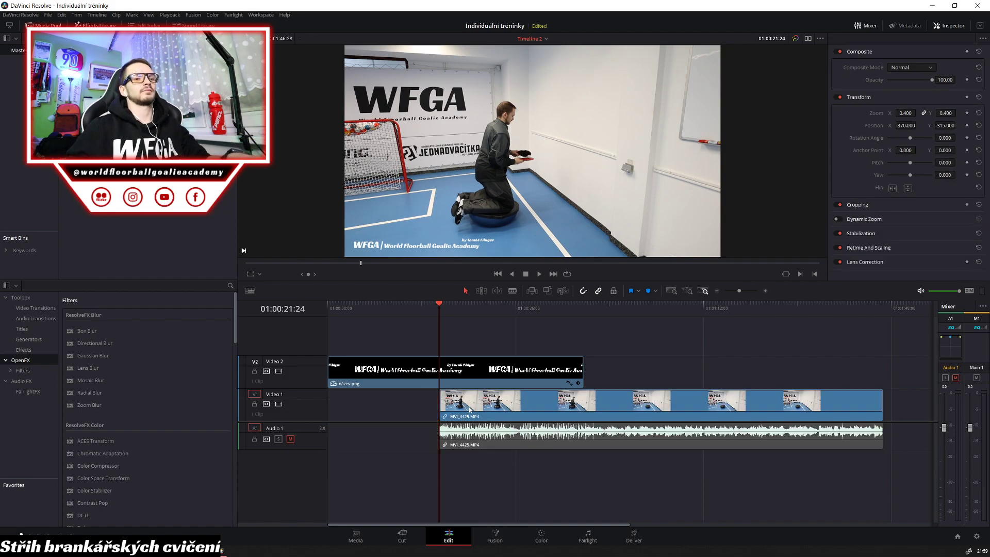
Move the remaining MVI_4425.MP4 section to the timeline start and play it from the beginning
left_click_drag(470, 408, 359, 407)
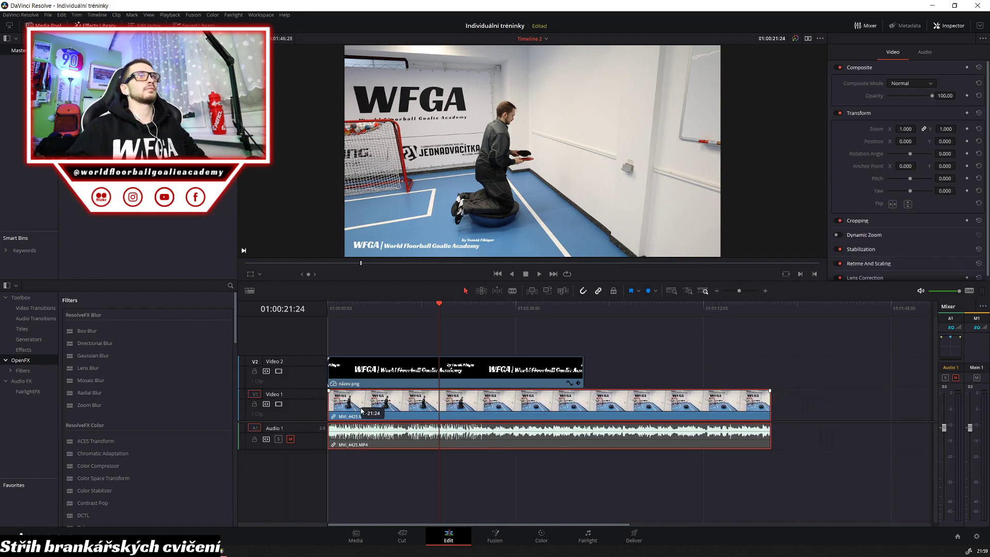
left_click(329, 306)
key("space")
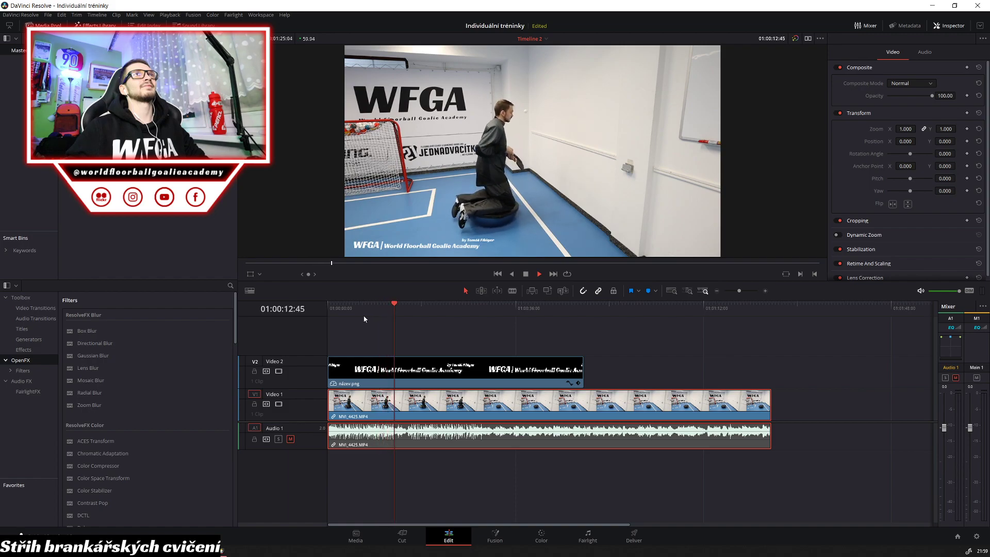
Stop playback, step back to the end of the good sequence, and split the clip at 01:00:12:12
key("space")
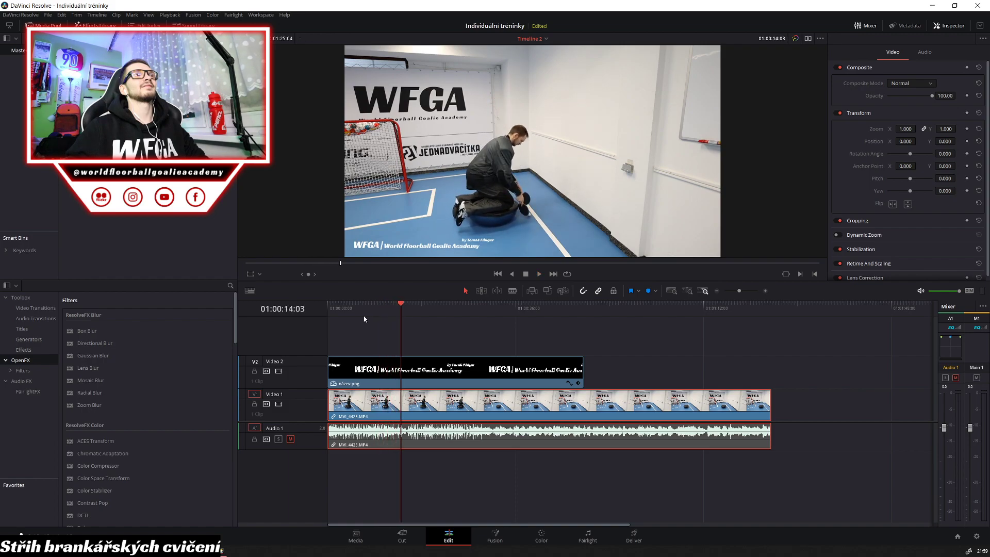
key("j")
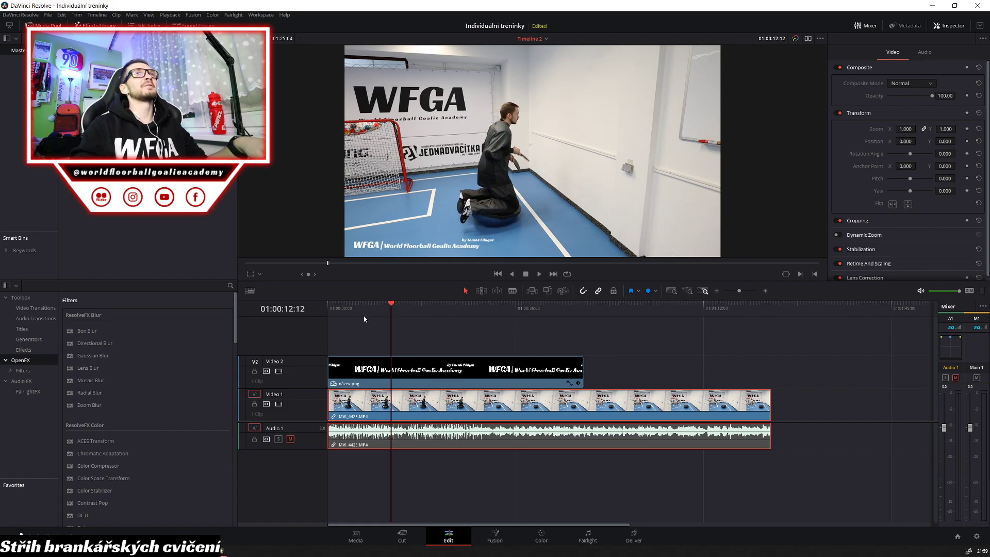
key("ctrl+b")
Find where the exercise resumes after the first cut and split the clip again at 01:00:15:16
key("space")
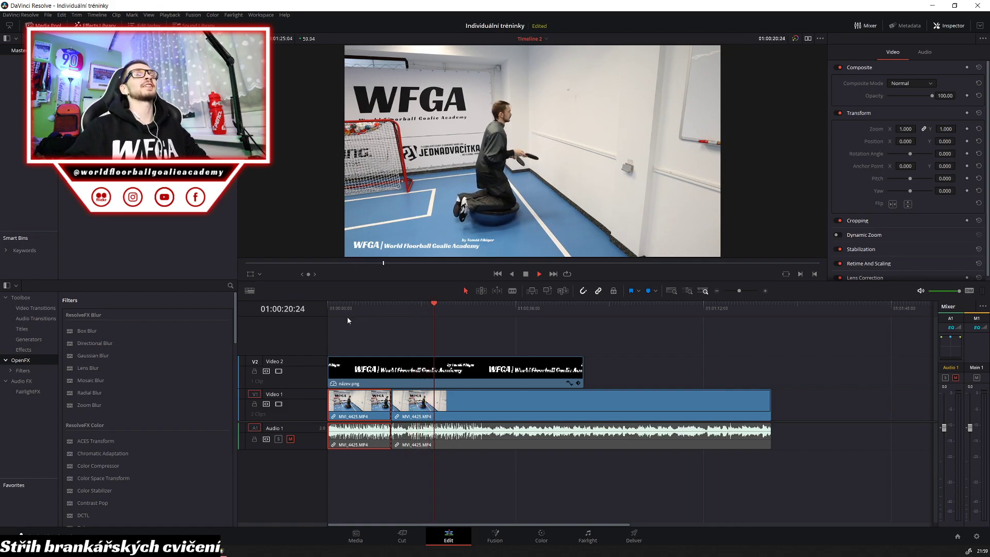
key("space")
key("Left")
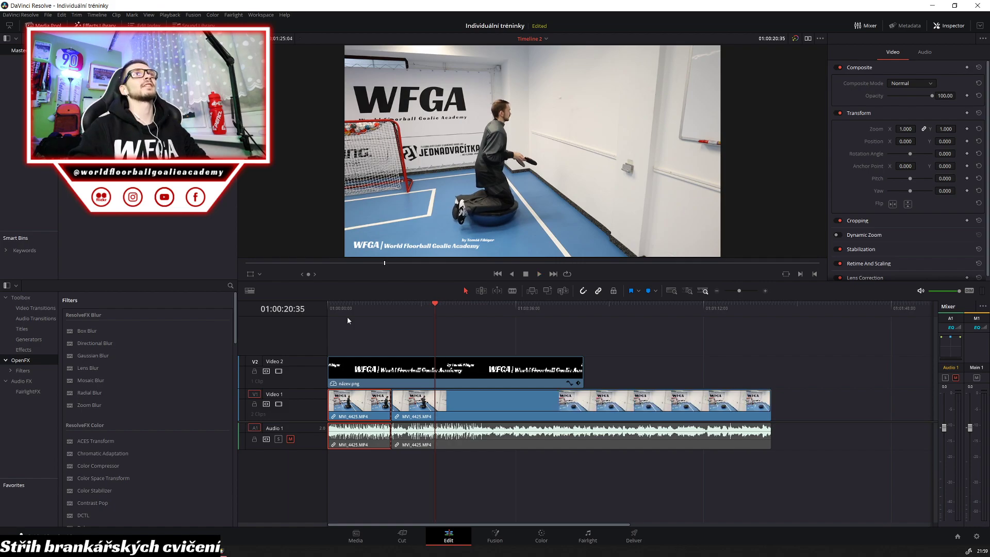
left_click(401, 306)
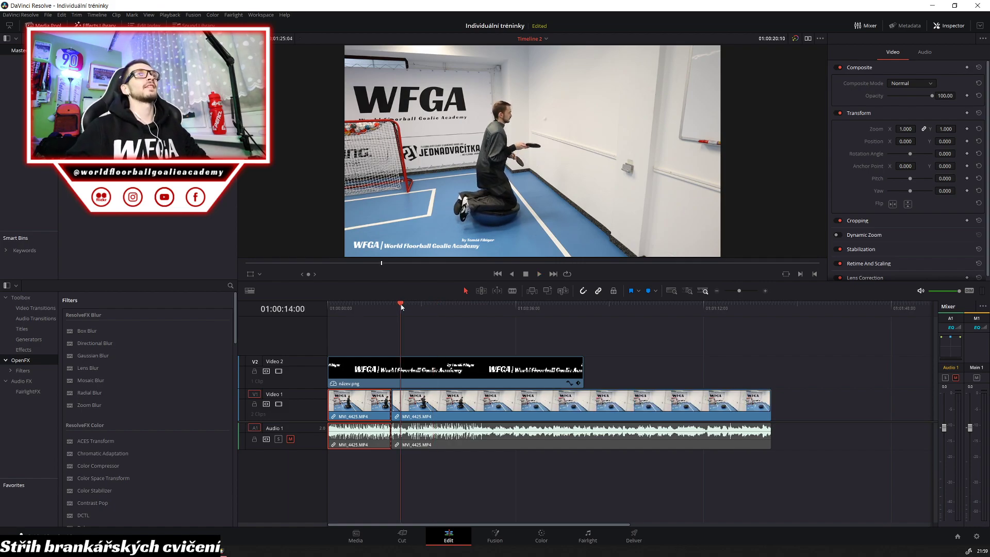
key("space")
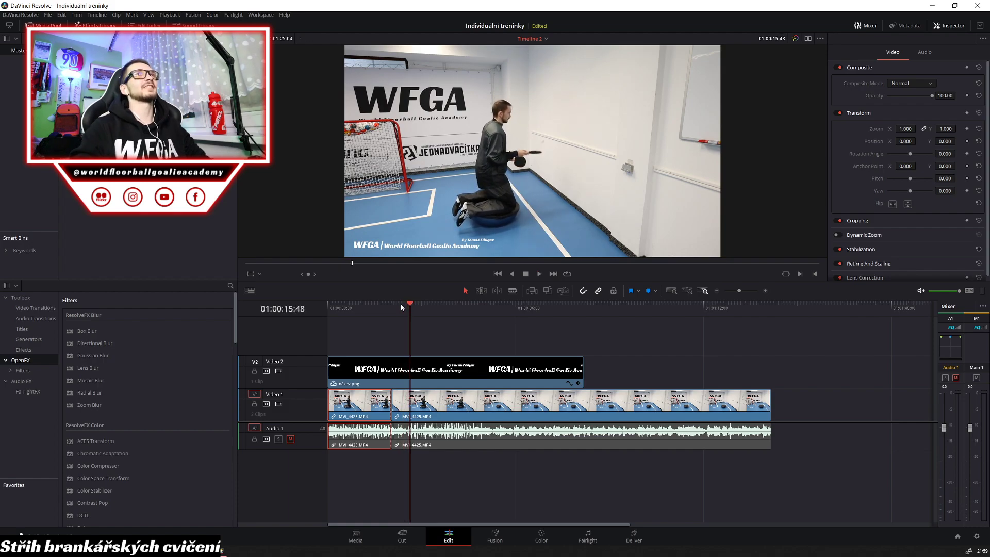
key("Left")
key("Left")
key("Left")
key("Left")
key("Left")
key("Left")
key("Left")
key("Left")
key("Left")
key("Left")
key("Left")
key("Left")
key("Left")
key("Left")
key("Left")
key("Left")
key("Left")
key("Left")
key("Left")
key("Left")
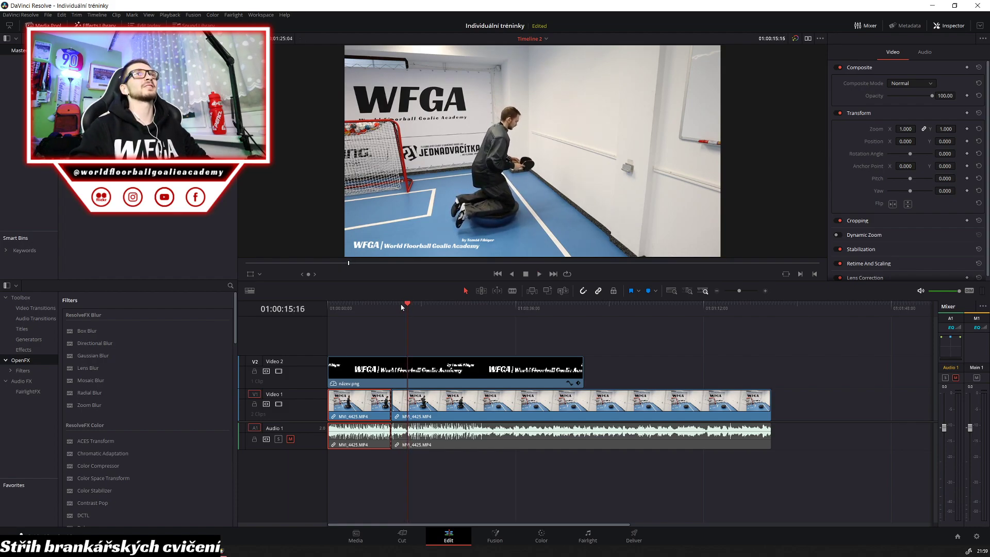
key("ctrl+b")
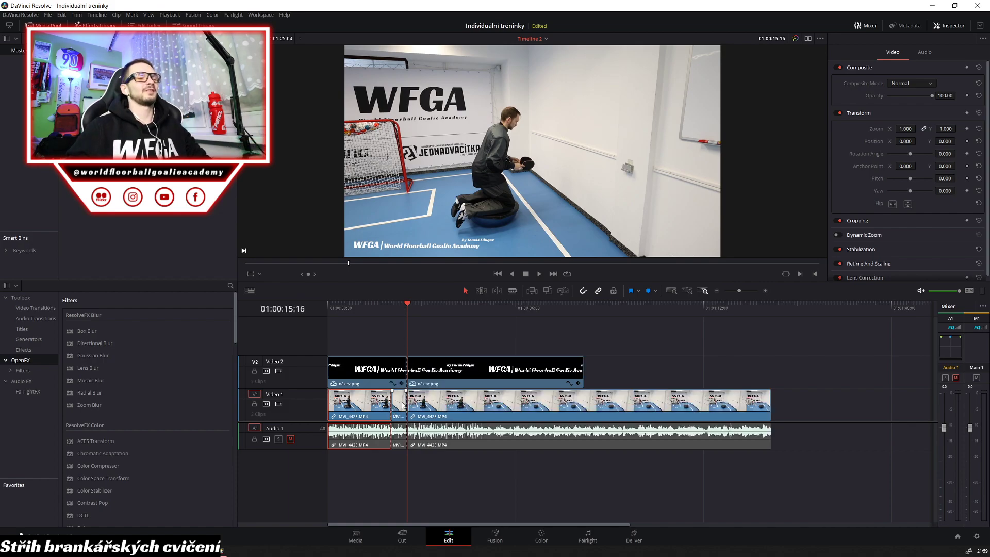
Delete the short section between the two cuts and move the following section against the first one
left_click(403, 405)
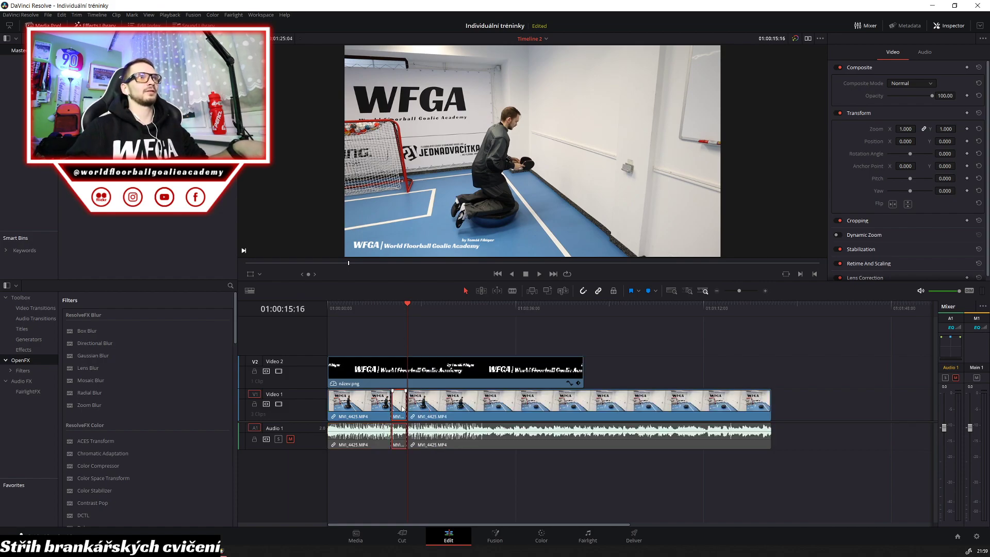
key("BackSpace")
left_click_drag(436, 404, 420, 406)
Play across the join, find the last good moment of the exercise, and split the clip at 01:00:25:32
left_click(383, 308)
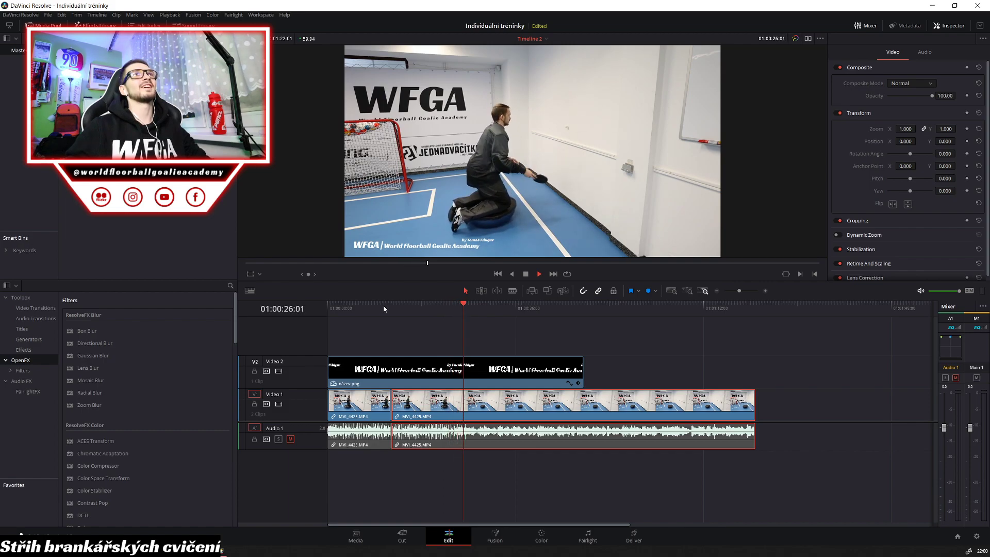
key("space")
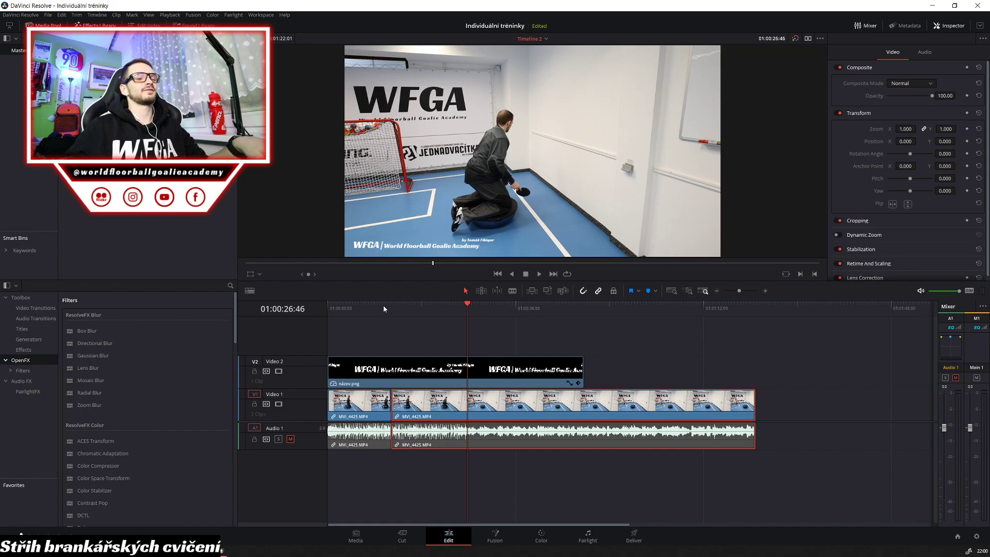
key("Left")
key("Left")
key("Left")
key("Left")
key("Left")
key("Left")
key("Left")
key("Left")
key("Left")
key("Left")
key("Left")
key("Left")
key("Left")
key("Left")
key("Left")
key("Left")
key("Left")
key("Left")
key("Left")
key("Left")
key("Left")
key("Left")
key("Left")
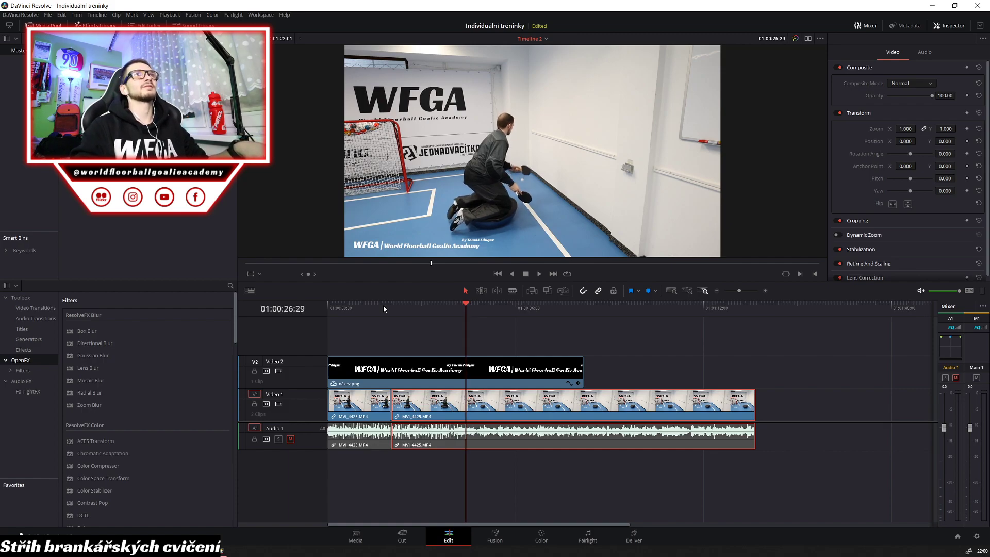
key("Left")
key("Left")
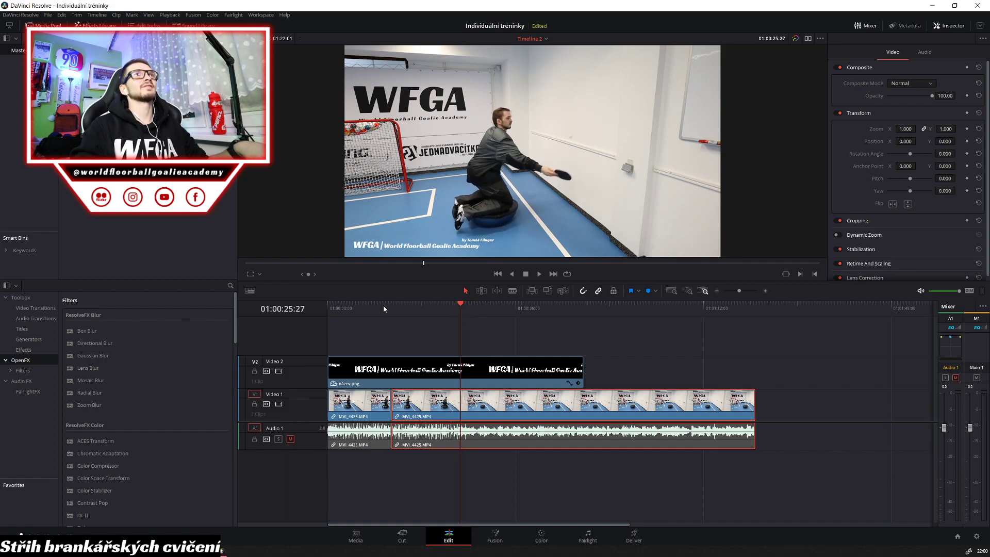
key("Left")
key("Left")
key("Left")
key("Left")
key("Left")
key("Left")
key("Left")
key("Left")
key("Left")
key("Left")
key("Left")
key("Left")
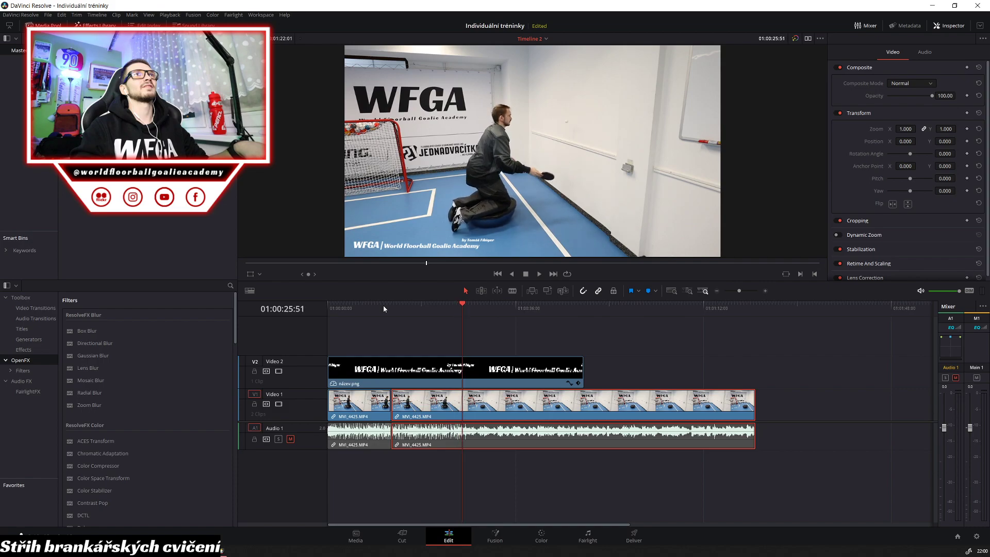
key("Right")
key("Right")
key("Right")
key("Right")
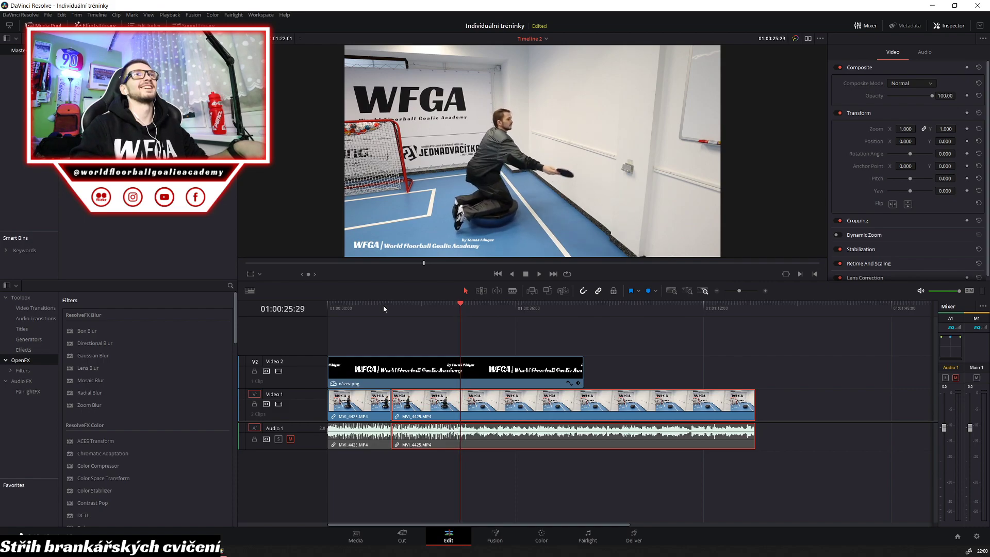
key("ctrl+b")
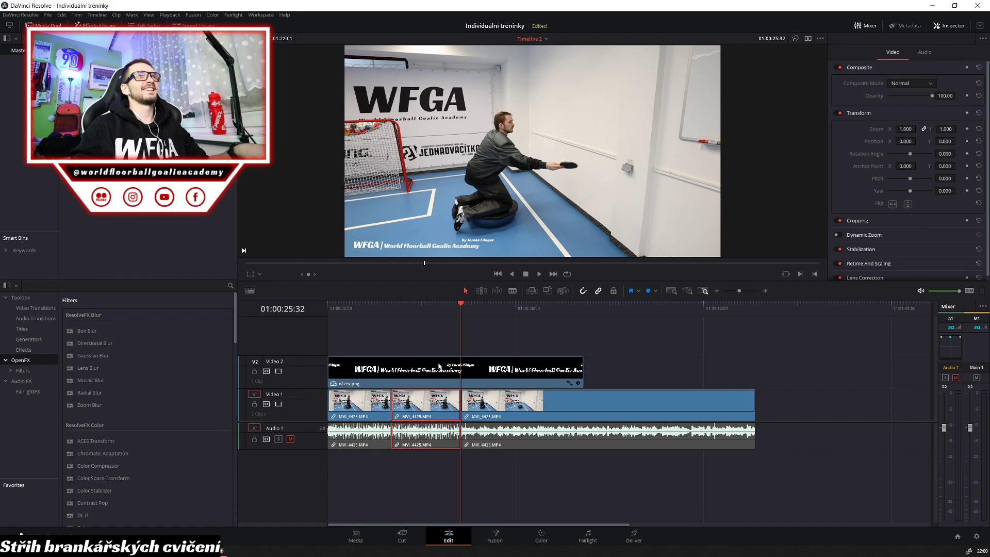
Delete the video section after the last cut and shorten the title overlay on Video 2 to end at 01:00:25:32
key("Delete")
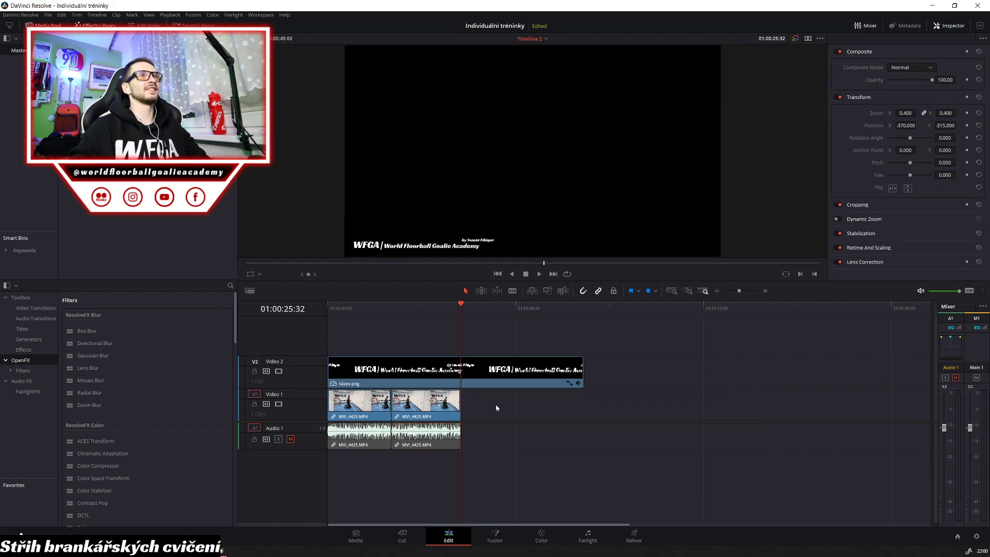
left_click_drag(582, 369, 460, 369)
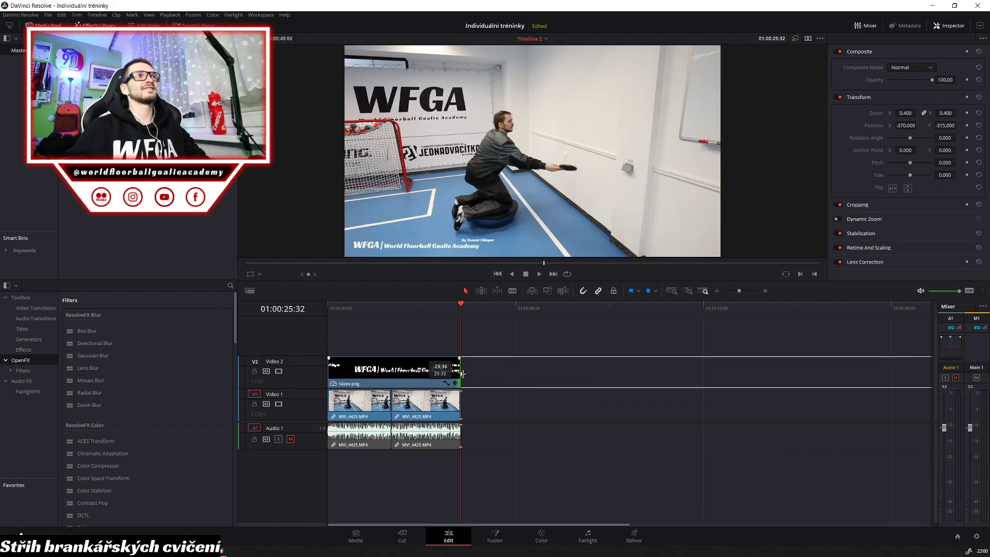
left_click(476, 408)
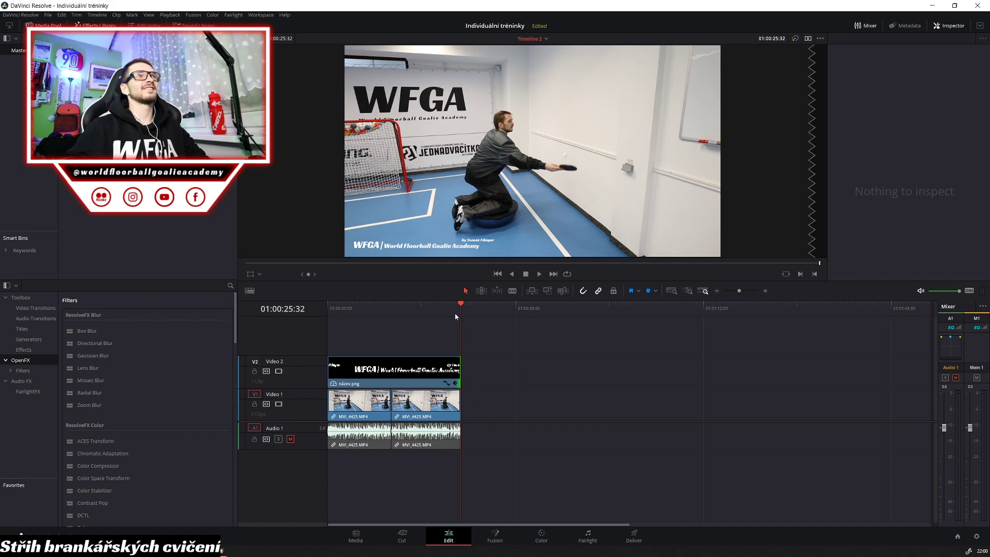
Export the finished ping-pong exercise timeline as an H.264 video named "Ping Pong o zeď na bose"
left_click_drag(456, 317, 304, 313)
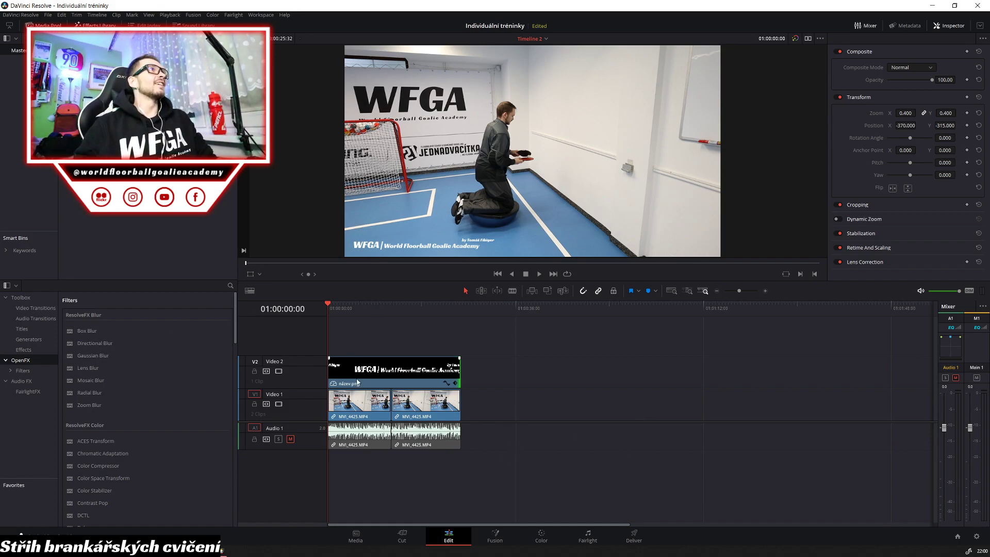
left_click(398, 536)
left_click(963, 26)
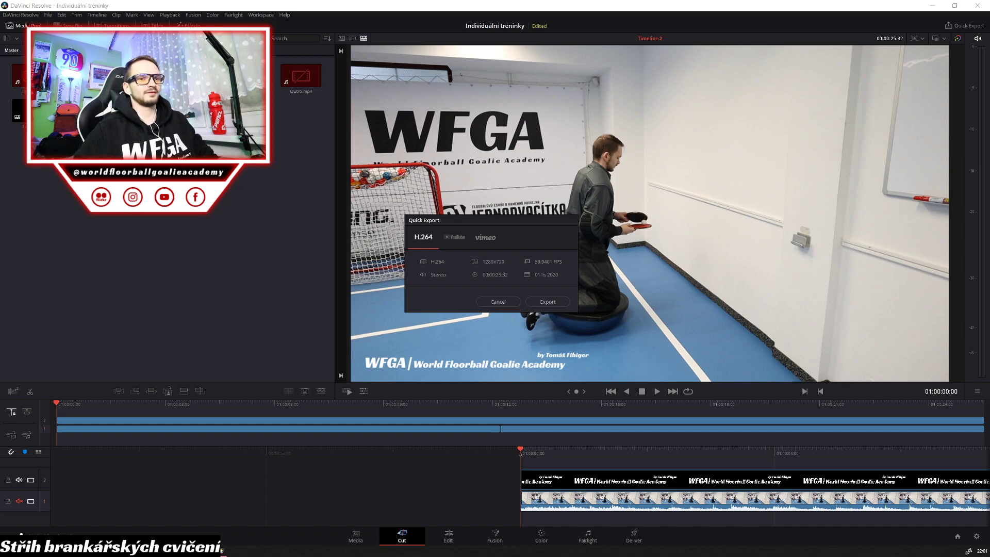
key("Return")
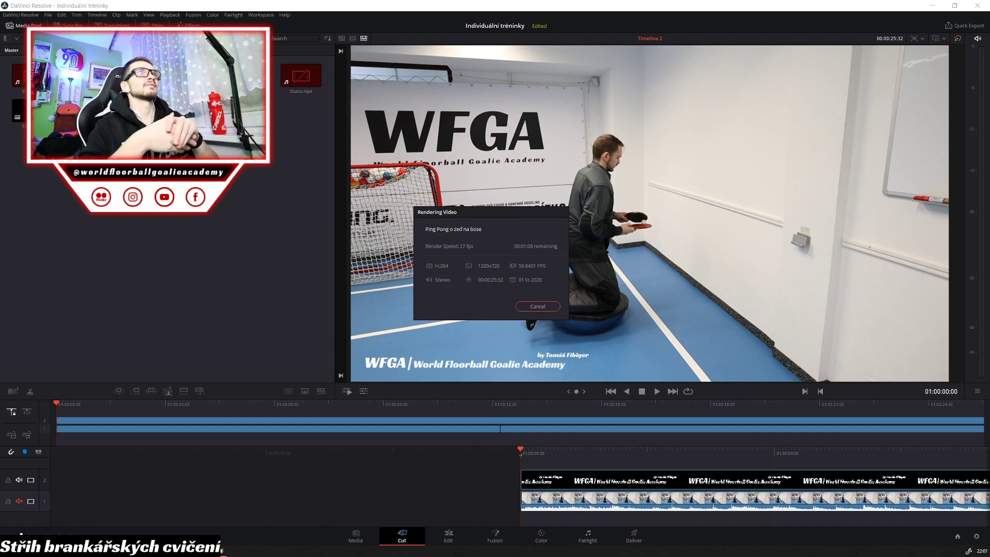
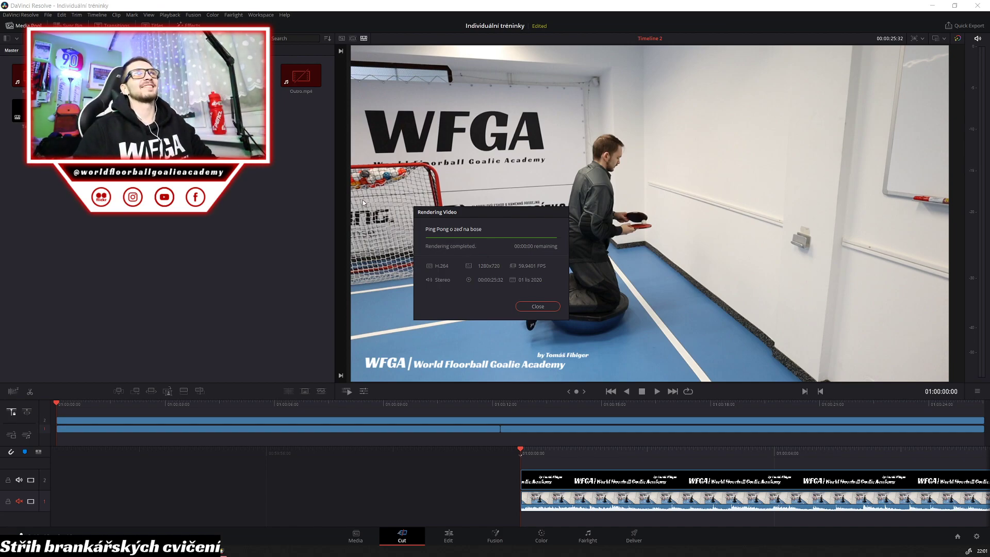
left_click(537, 307)
Add MVI_4426.MP4 to the edit timeline, delete both MVI_4425.MP4 sections, and move the new clip to the timeline start
key("shift+4")
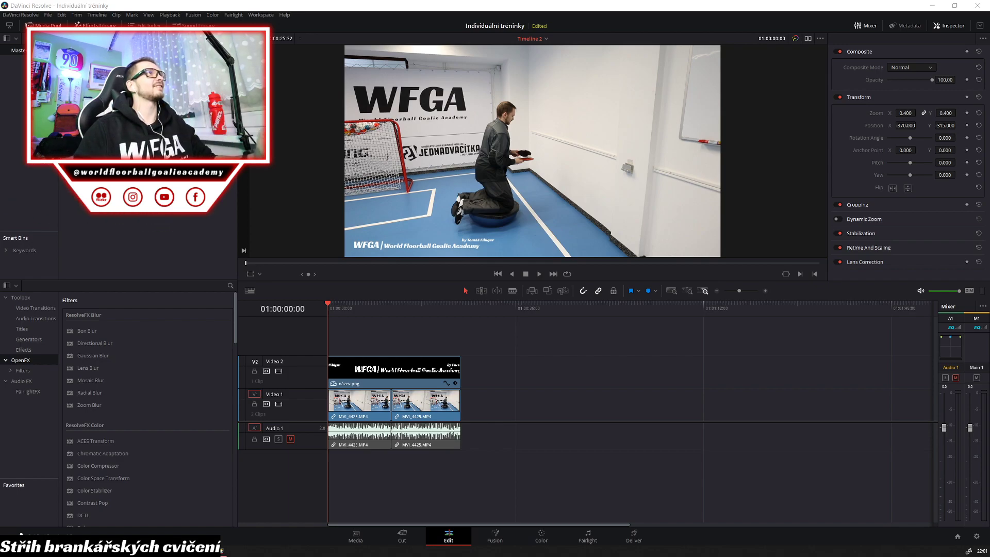
left_click_drag(149, 103, 463, 412)
left_click_drag(435, 465, 366, 418)
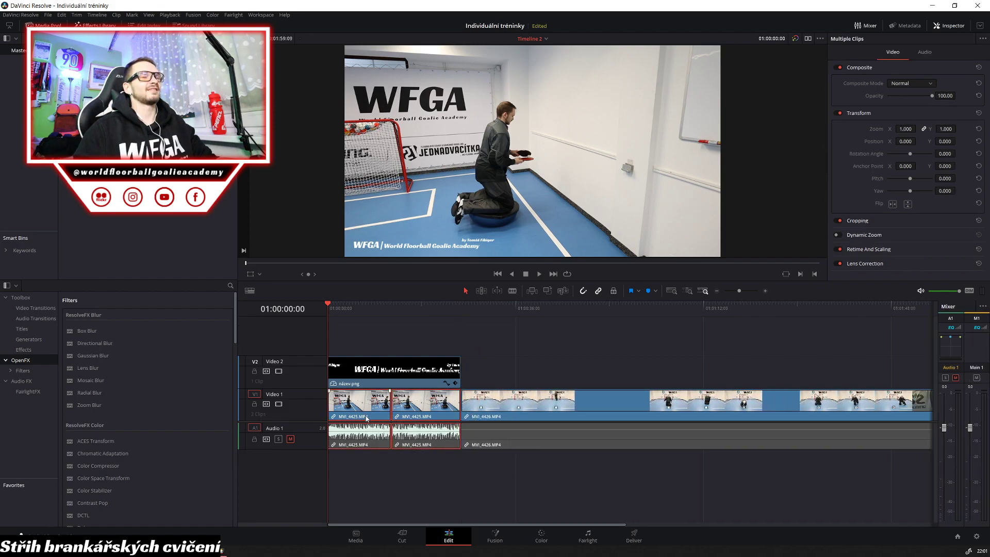
key("Delete")
left_click_drag(533, 409, 415, 402)
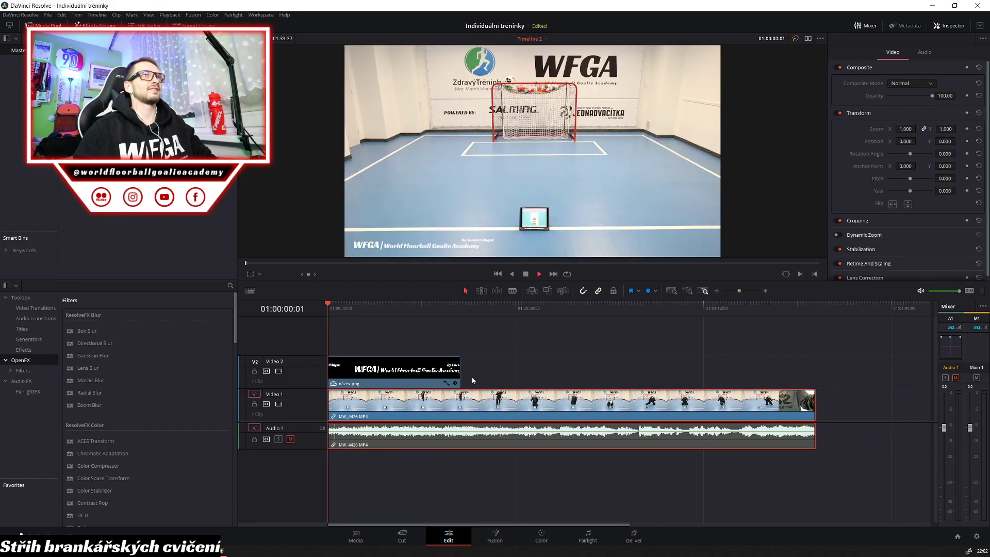
Find where the exercise starts, cut away everything before 01:00:56:19 from MVI_4426.MP4, and move the rest to the timeline start
key("space")
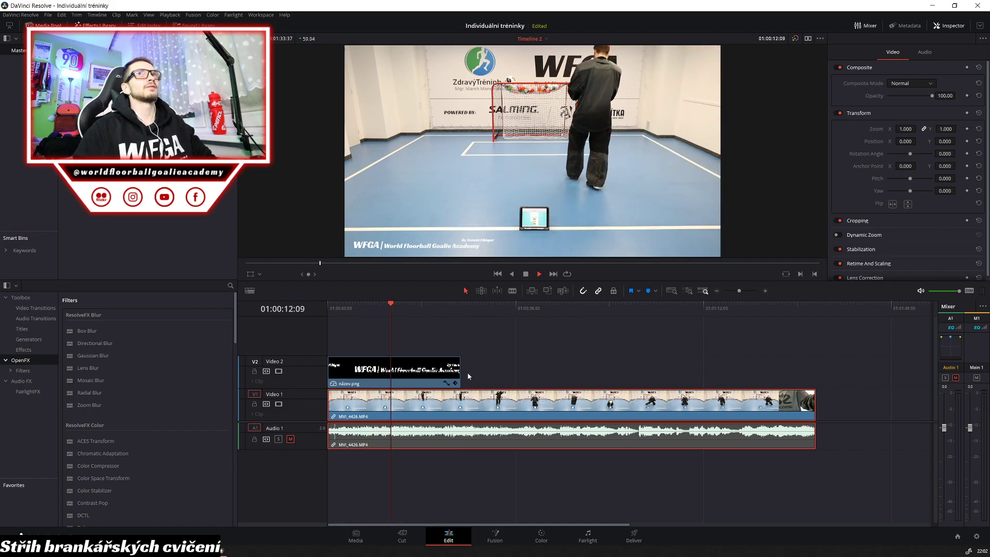
key("space")
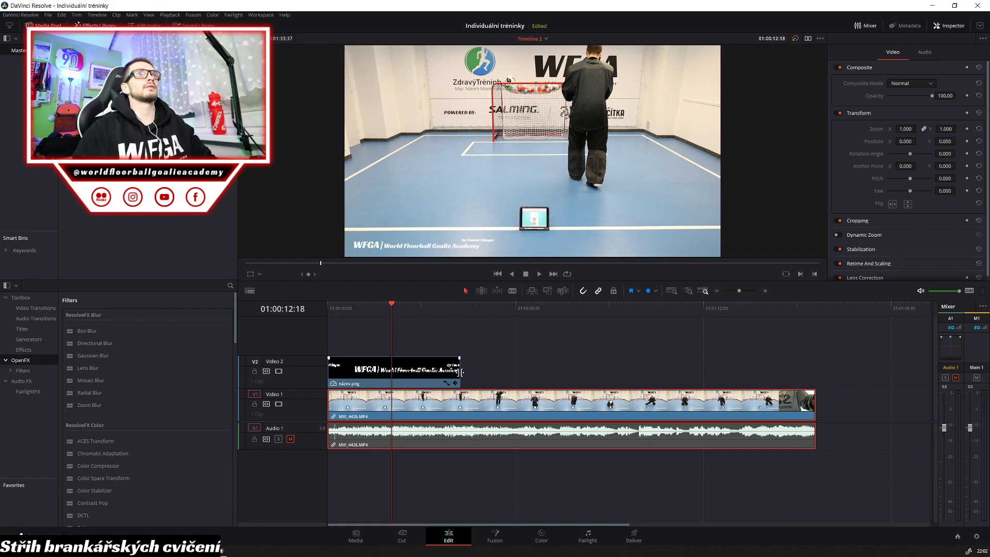
key("space")
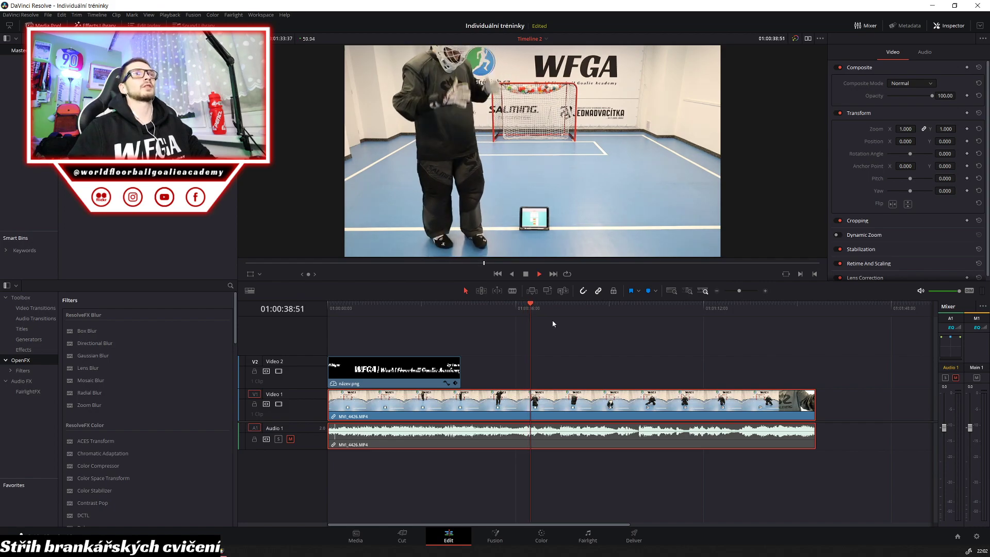
key("space")
key("space")
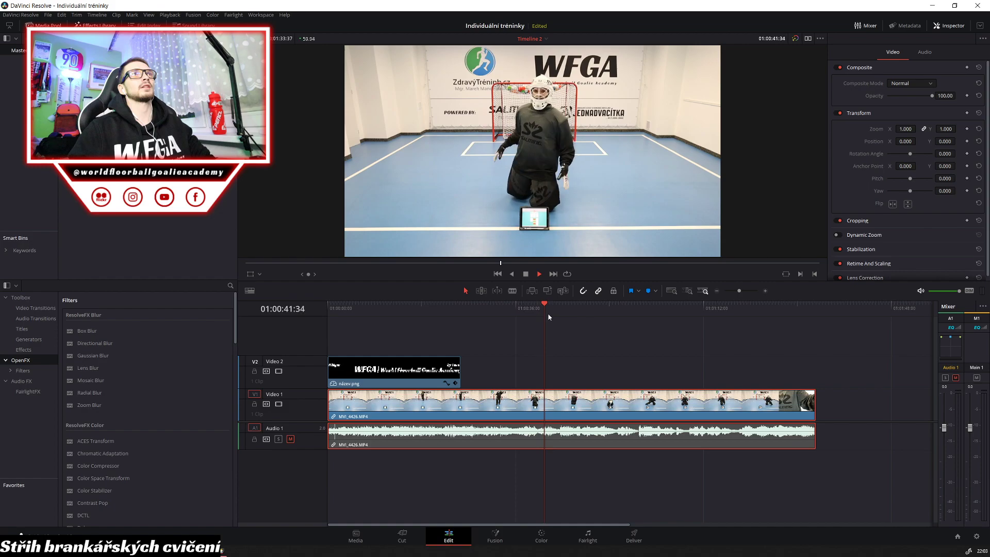
key("space")
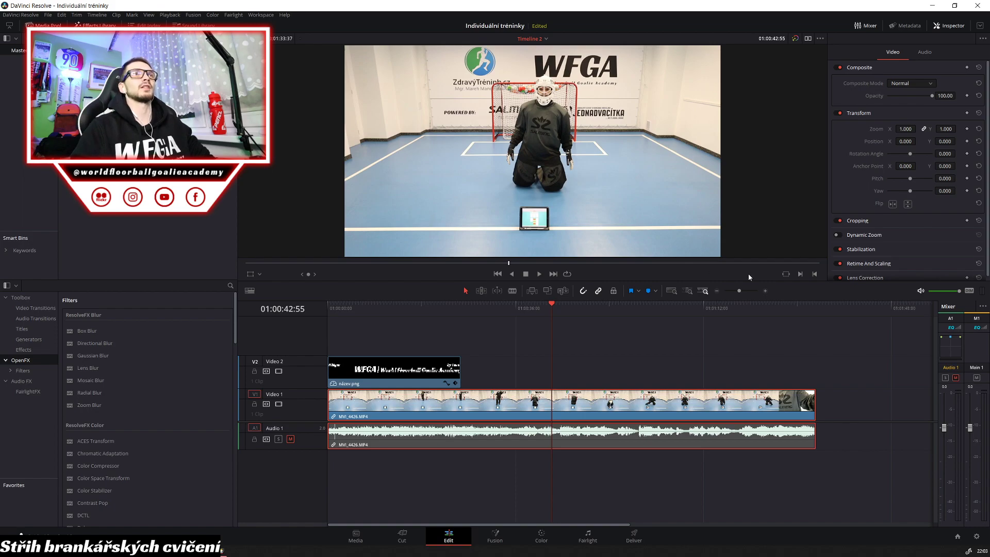
key("space")
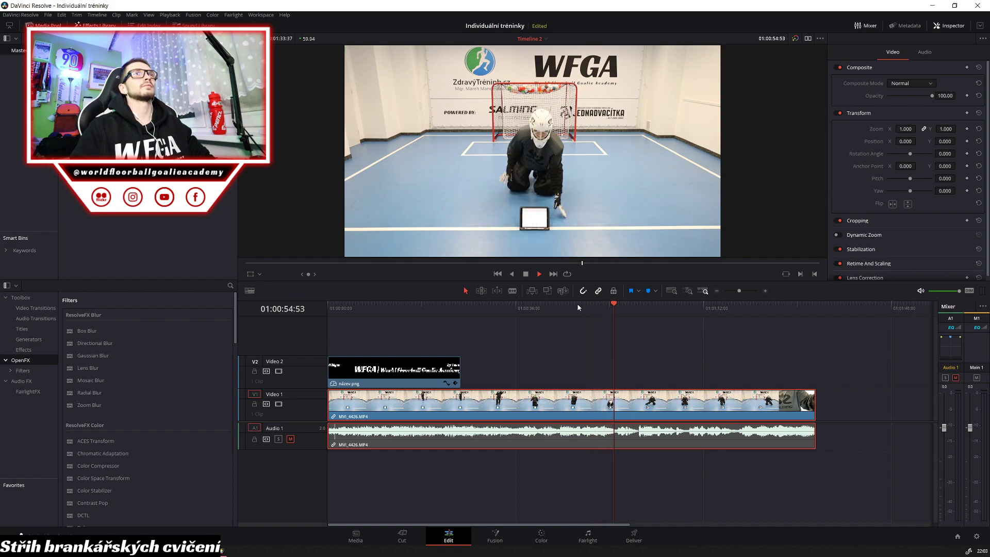
key("space")
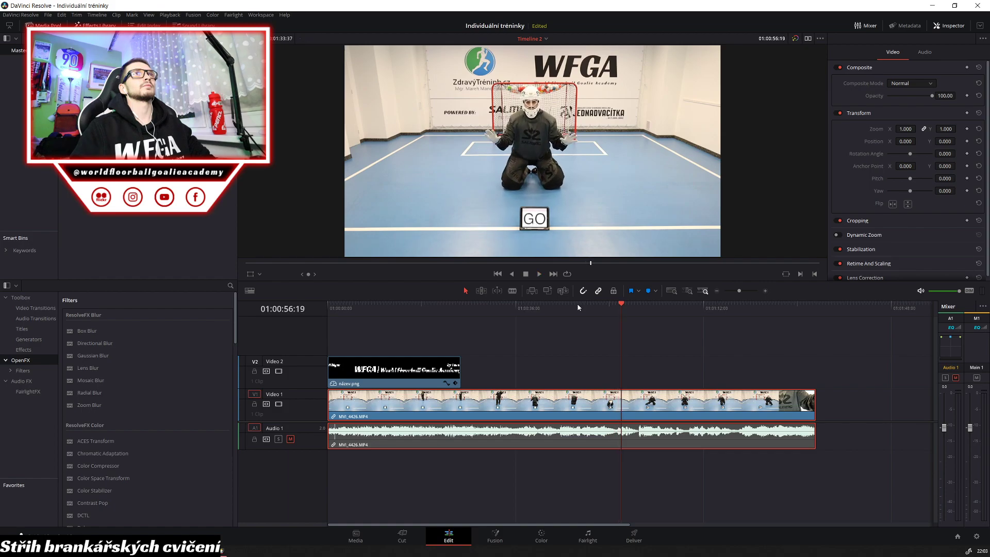
key("ctrl+b")
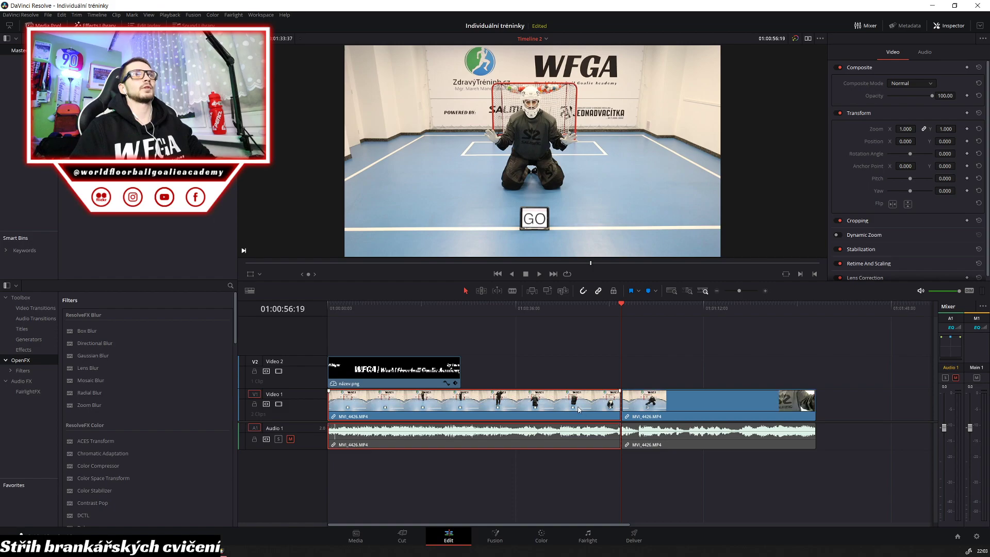
key("Delete")
left_click_drag(647, 411, 353, 411)
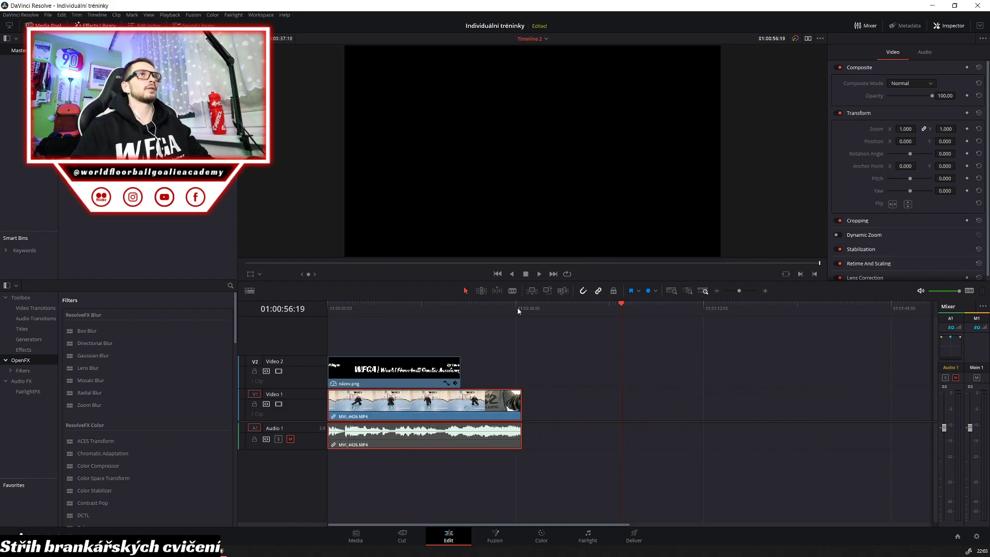
Find the last frames of the exercise before the tablet cue disappears and split the clip at 01:00:31:06
left_click(487, 307)
left_click(437, 308)
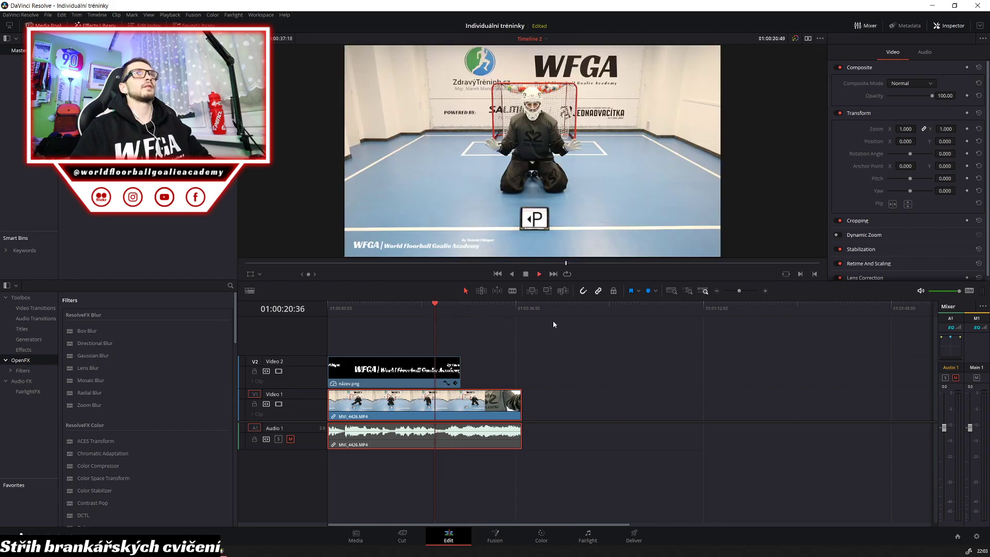
key("space")
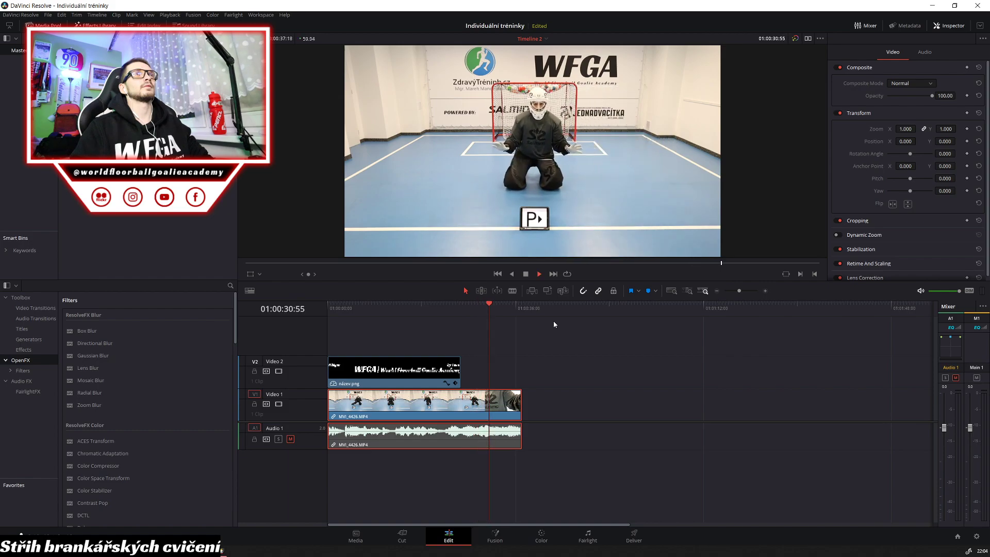
key("space")
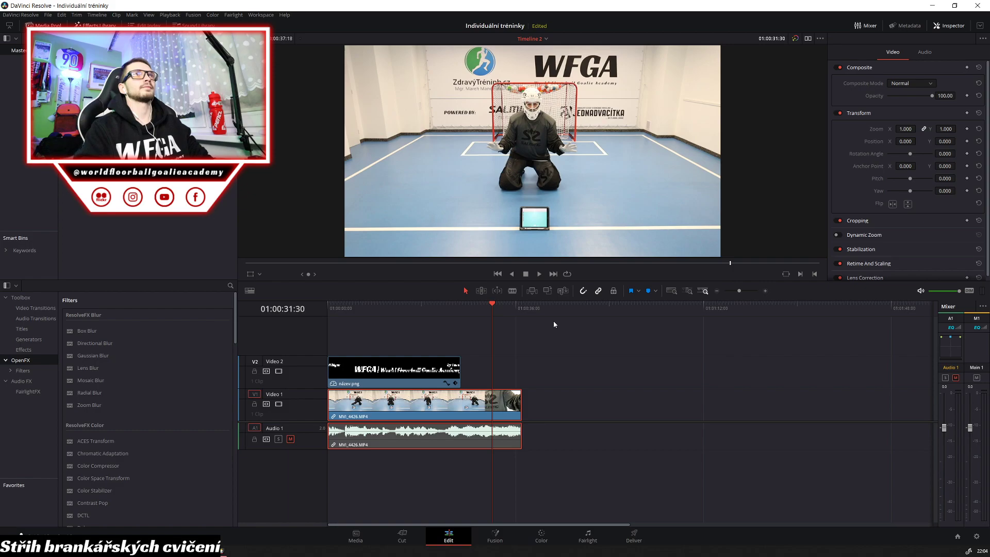
key("Left")
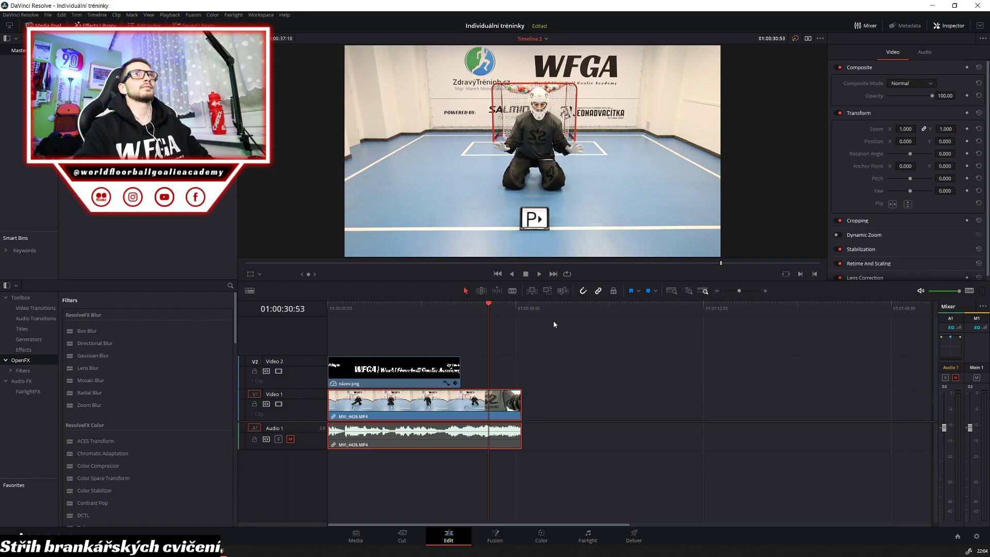
key("Right")
key("Right")
key("Right")
key("Right")
key("Right")
key("Right")
key("Right")
key("Right")
key("Right")
key("Right")
key("Right")
key("Right")
key("Right")
key("Right")
key("Right")
key("Right")
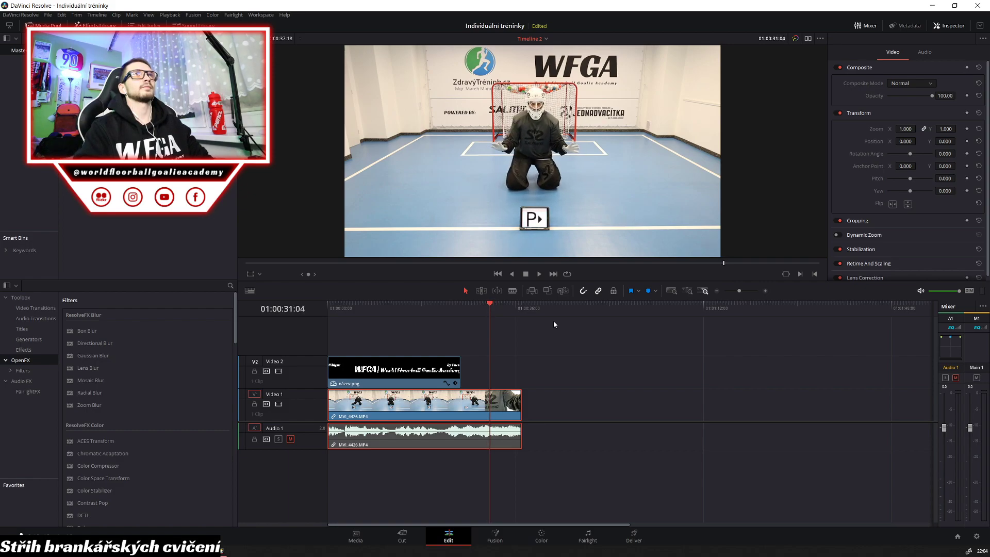
key("Left")
key("Left")
key("Left")
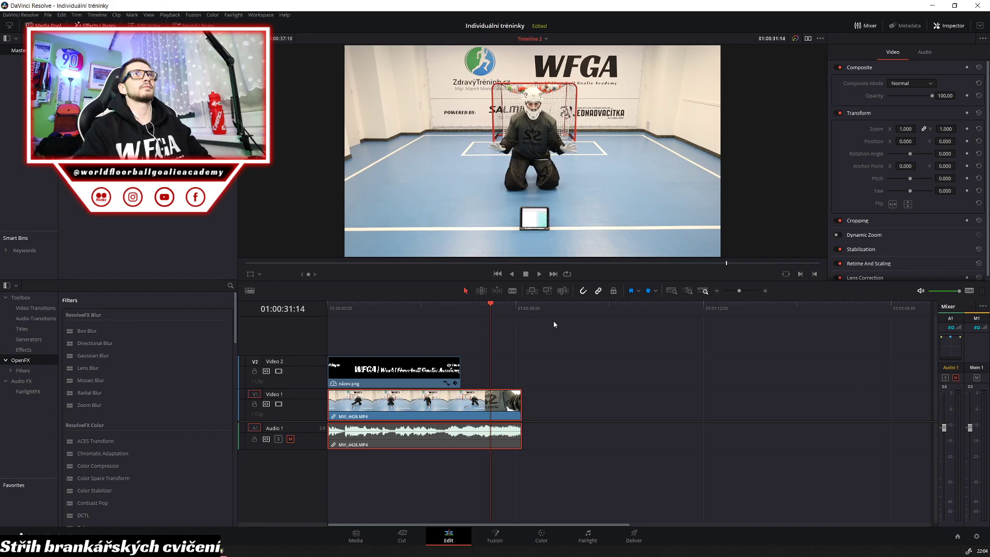
key("Left")
key("Left")
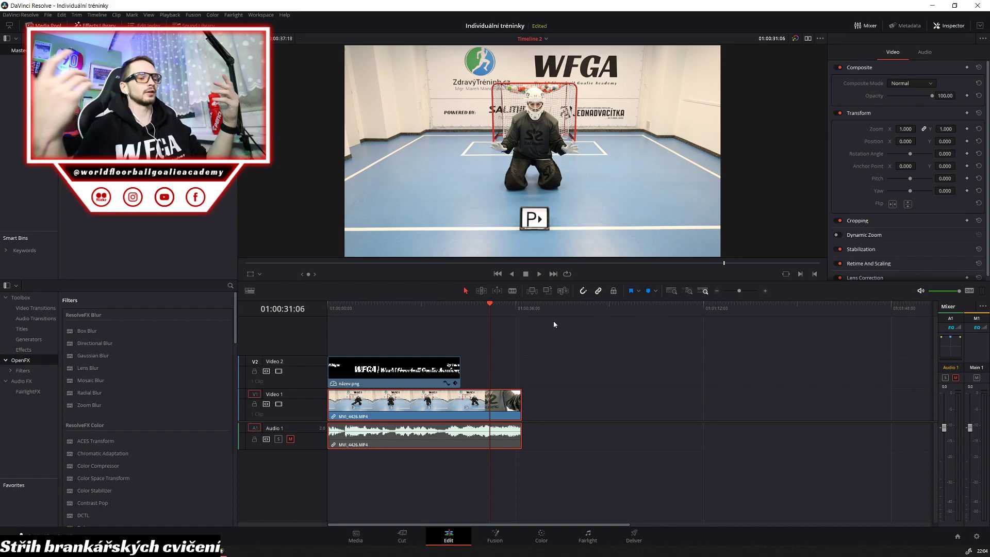
key("ctrl+b")
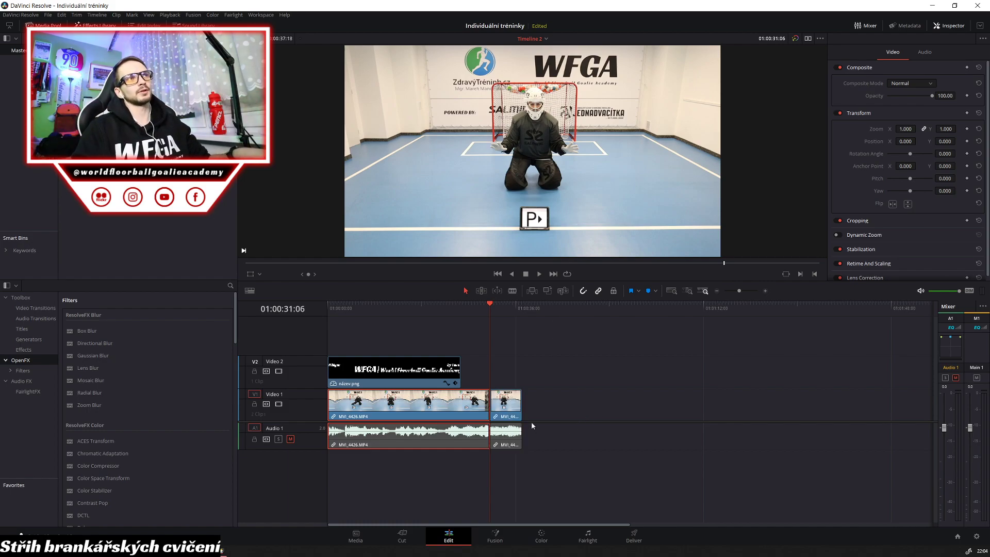
Delete the clip section after the cut and extend the title overlay on Video 2 to end at 01:00:31:06
left_click(503, 405)
key("Delete")
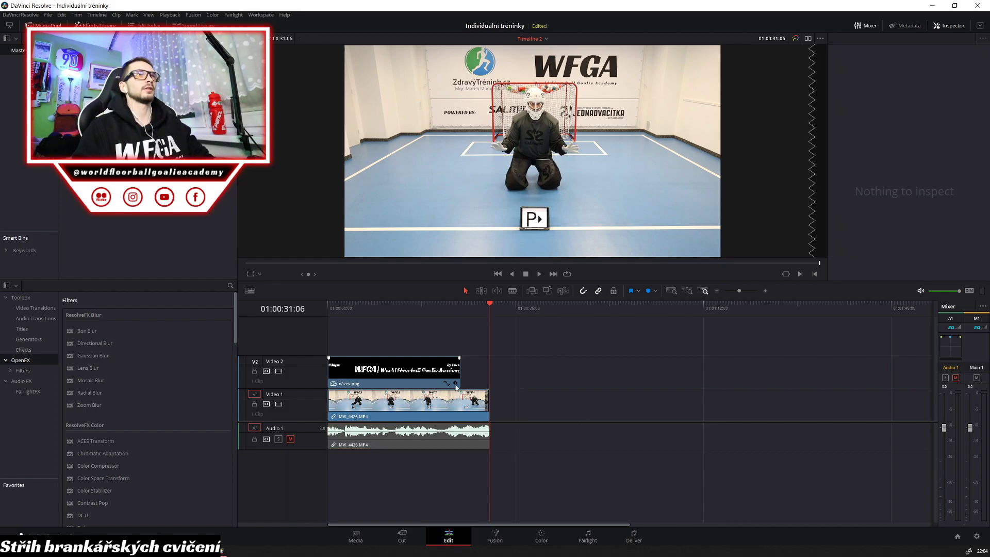
left_click_drag(459, 372, 489, 371)
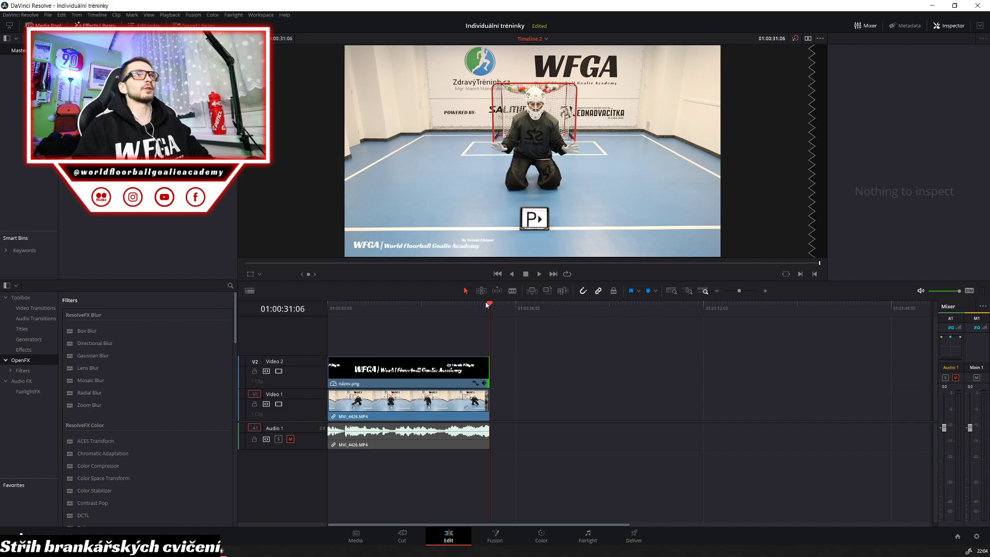
Play the trimmed exercise from the timeline start to its end to check the edit and the title overlay
key("Home")
key("space")
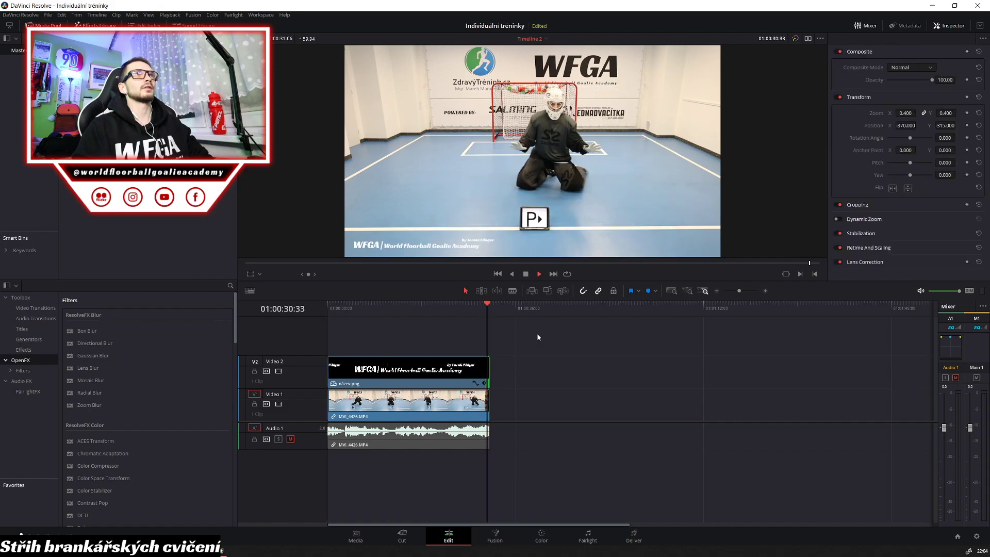
key("Home")
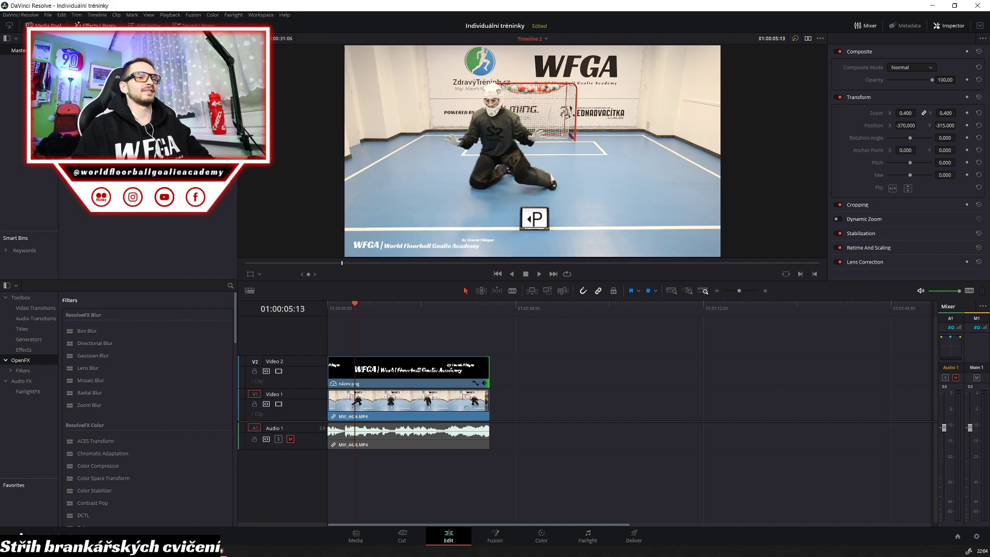
key("Home")
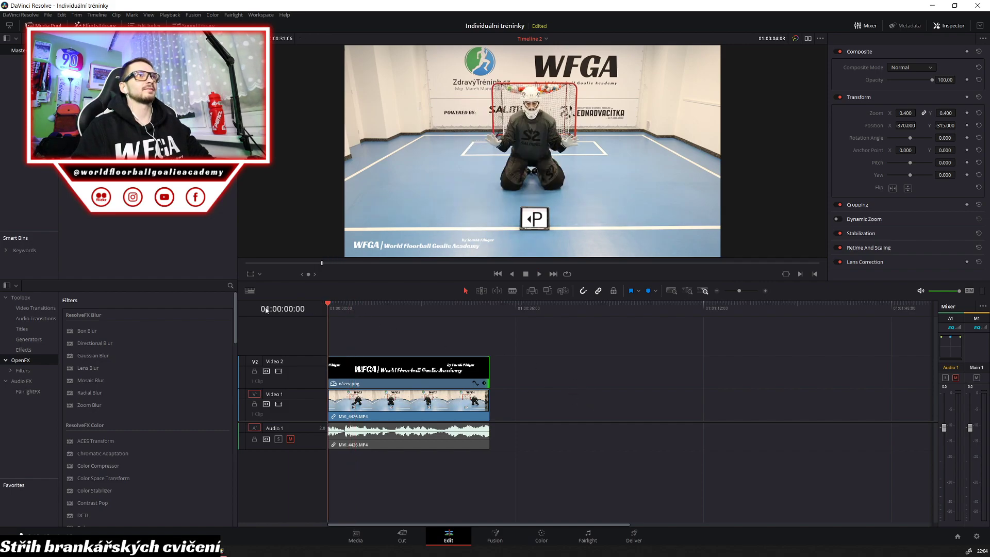
key("space")
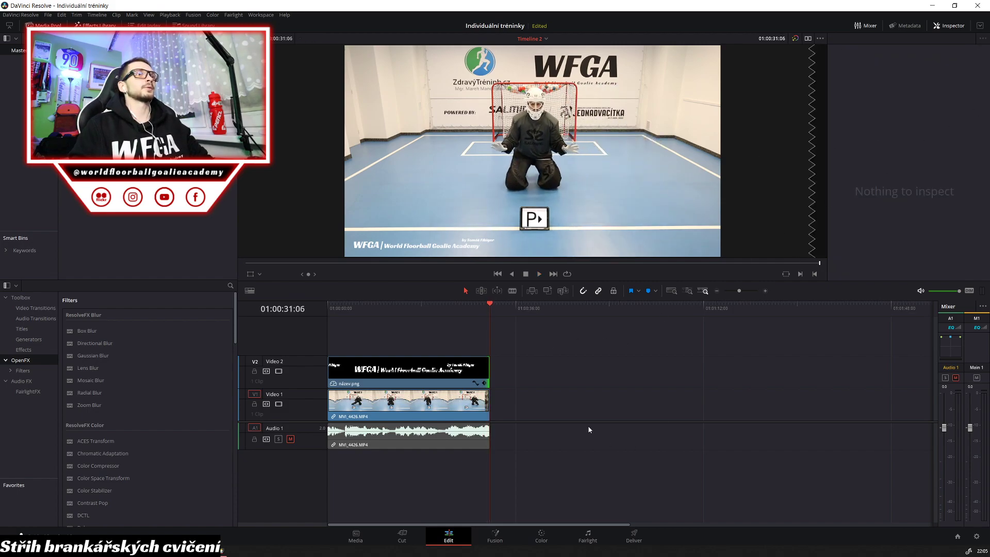
Export the trimmed timeline as an H.264 video named "MyFloorball - hokejové přesuny levá a pravá se stopkou"
left_click(402, 538)
left_click(949, 26)
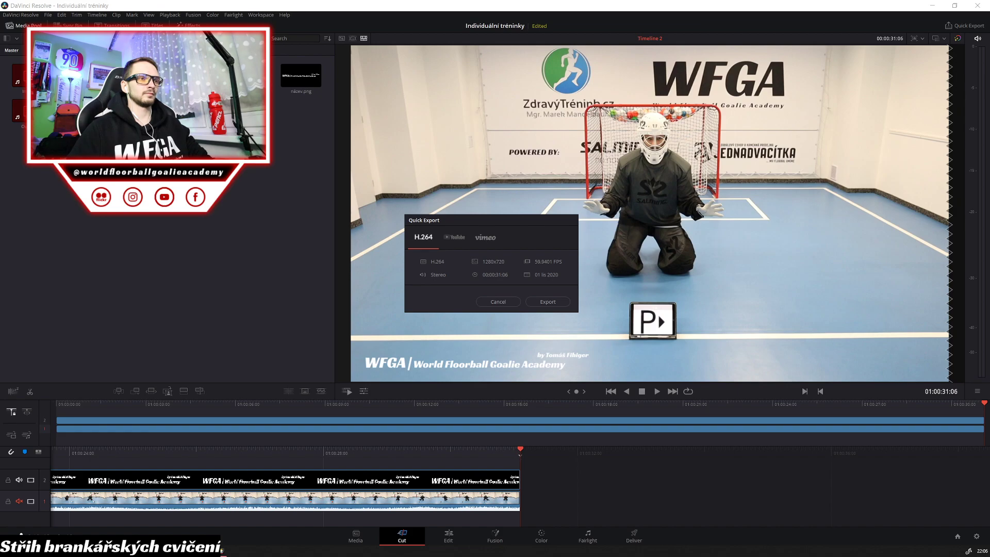
key("Return")
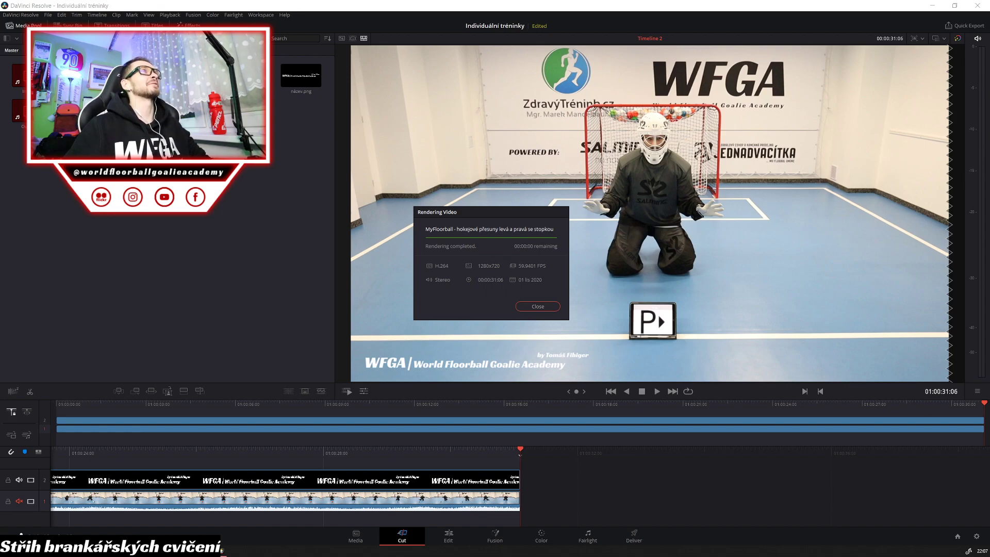
left_click(539, 308)
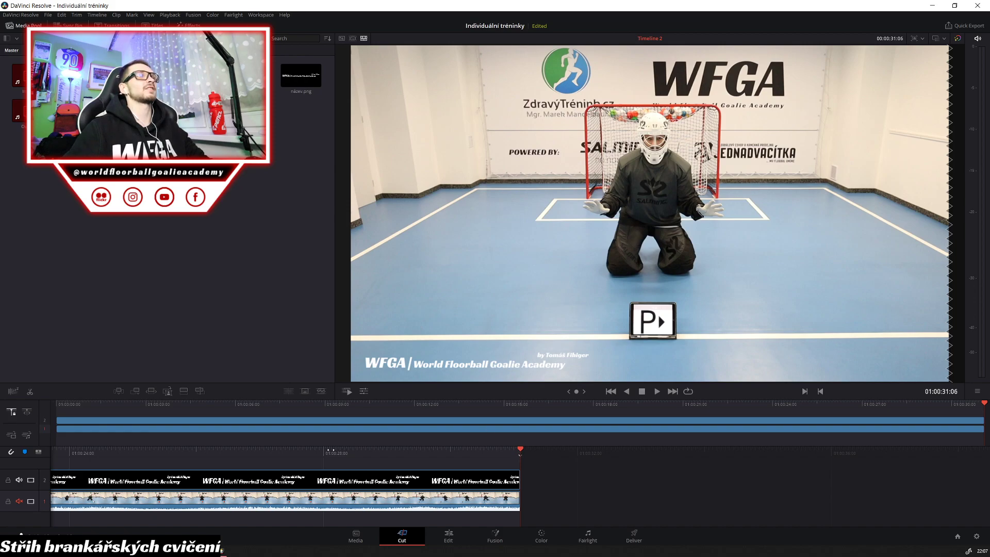
left_click_drag(330, 450, 560, 454)
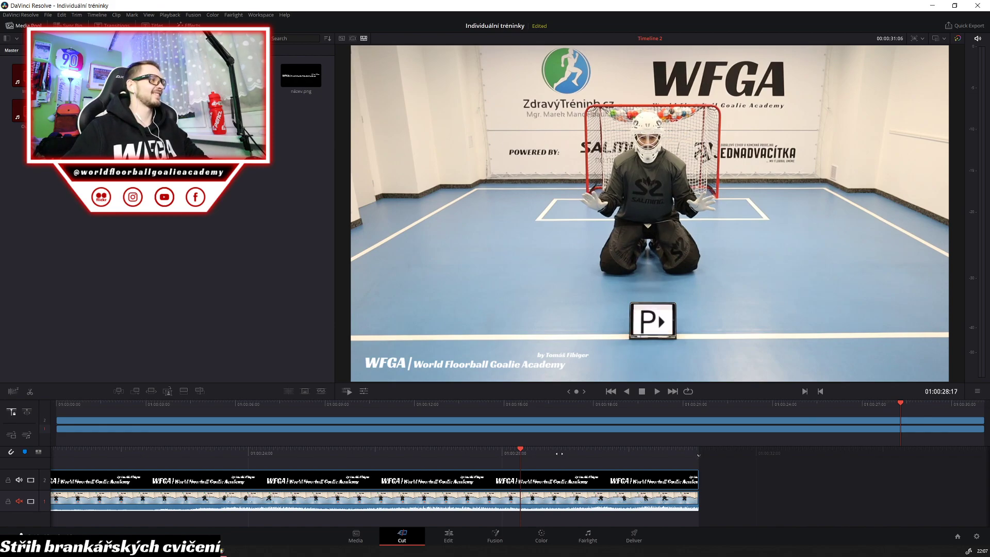
left_click_drag(592, 449, 403, 458)
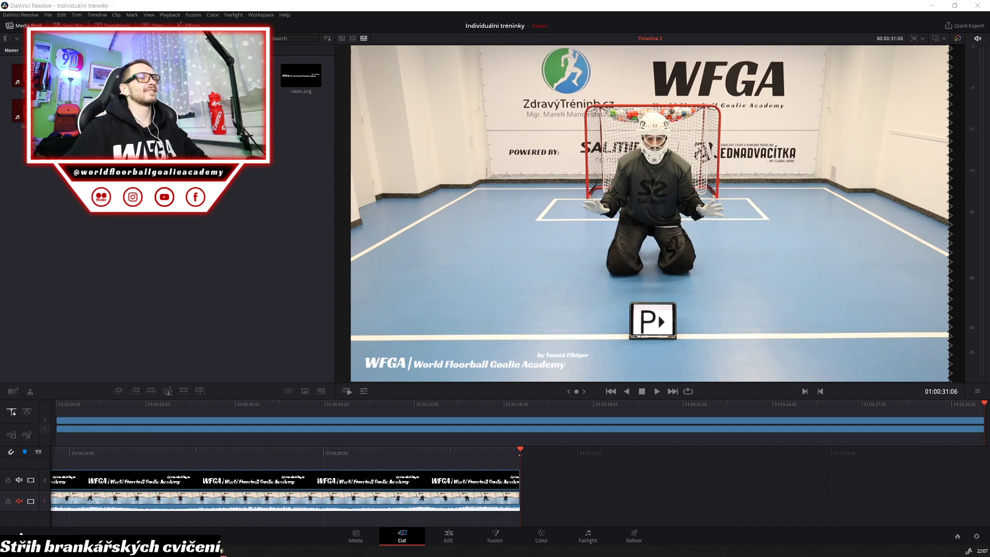
Import MVI_4427.MP4 into the media pool and place it on Video 1 after the current exercise clip
left_click_drag(88, 222, 186, 252)
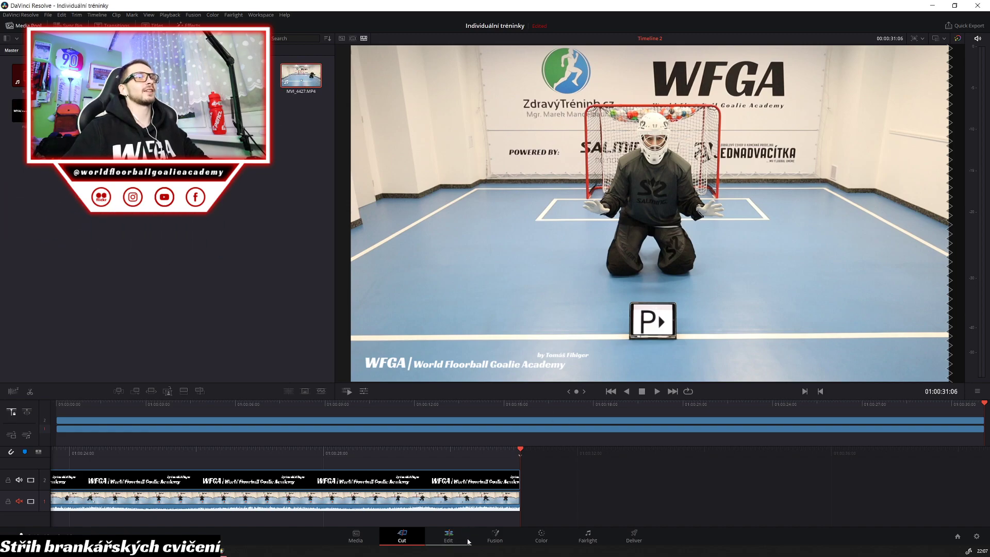
left_click(448, 536)
left_click_drag(369, 238, 504, 412)
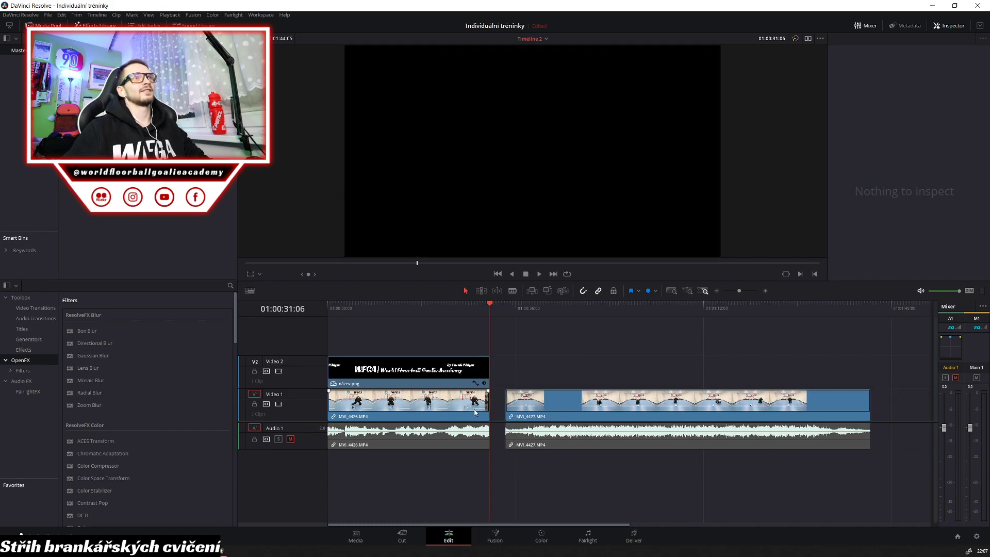
Delete the exported MVI_4426.MP4 clip and move MVI_4427.MP4 to the start of the timeline
left_click(475, 412)
key("BackSpace")
left_click_drag(573, 411, 396, 415)
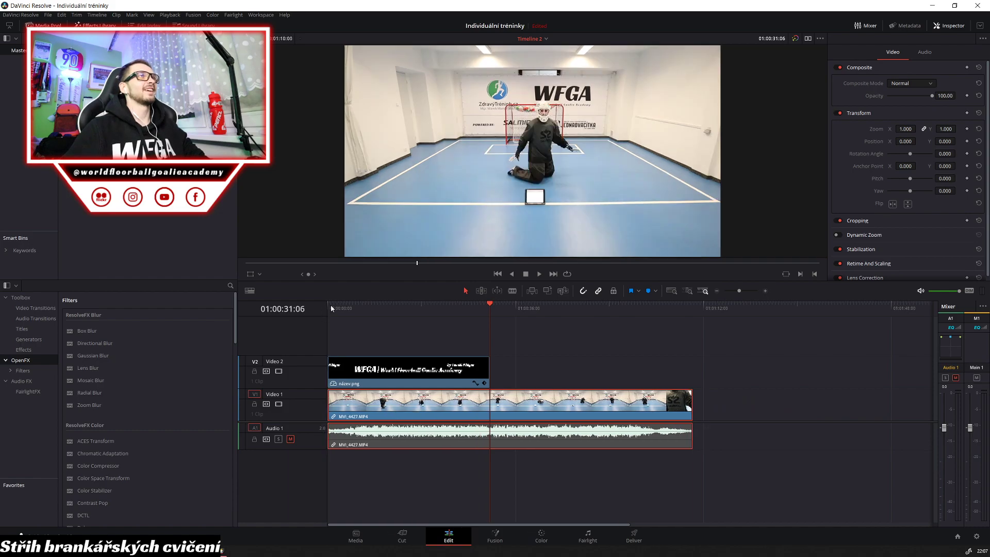
Play MVI_4427.MP4 from the timeline start until the GO cue on the tablet to locate the exercise start
left_click(328, 305)
key("space")
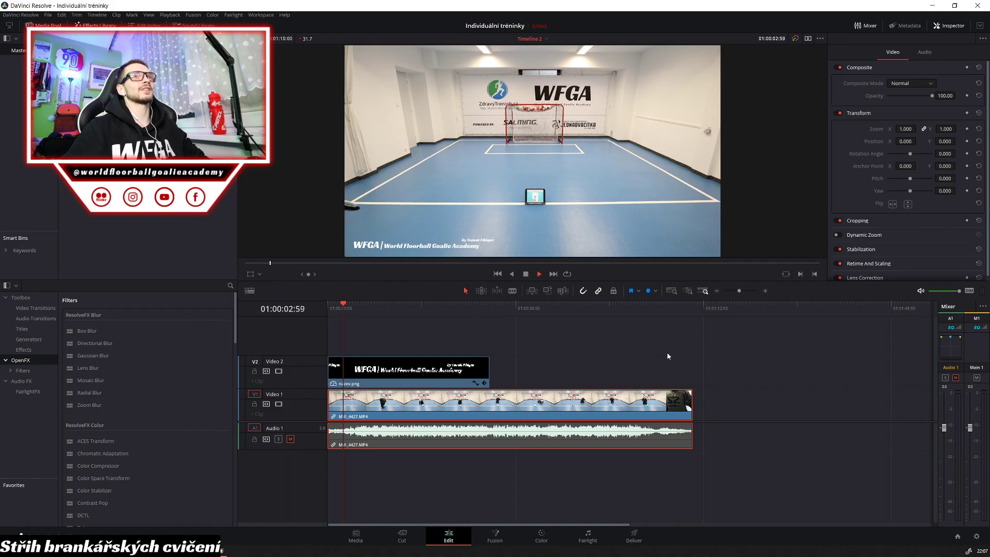
key("space")
key("space")
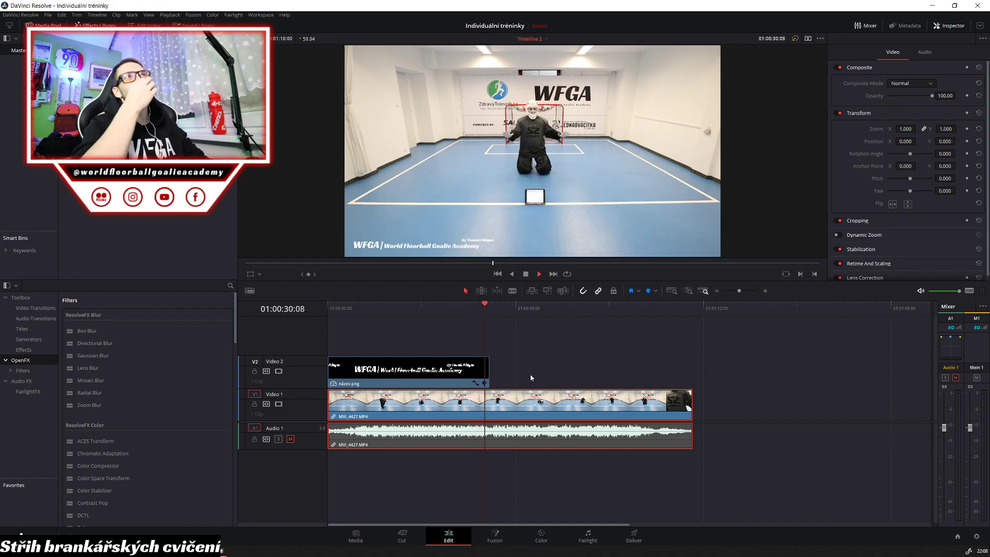
key("space")
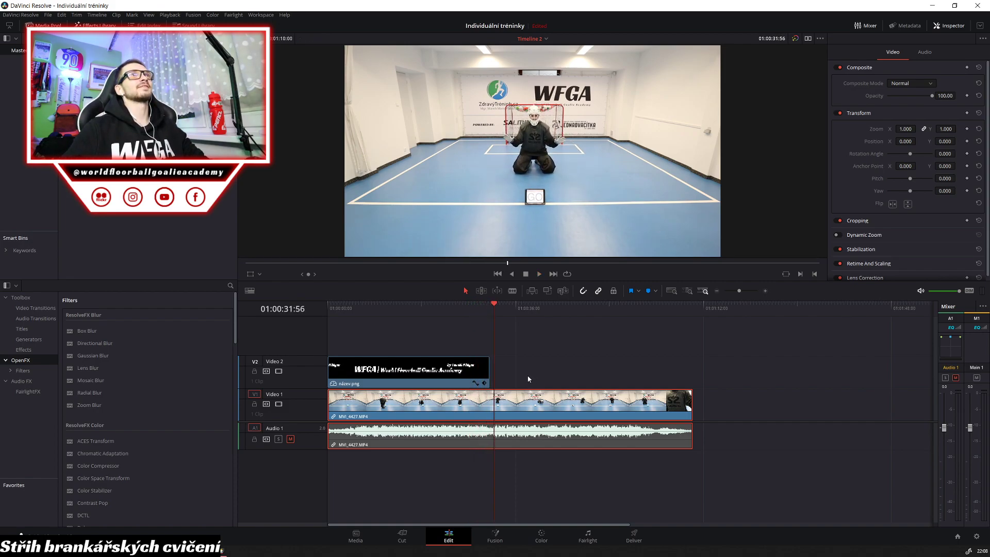
Enlarge the preview, find the first frames of the GO cue on the tablet and split MVI_4427.MP4 at 01:00:31:39
key("Left")
key("Left")
key("Left")
key("Left")
key("Left")
key("Left")
key("Left")
key("Left")
key("Left")
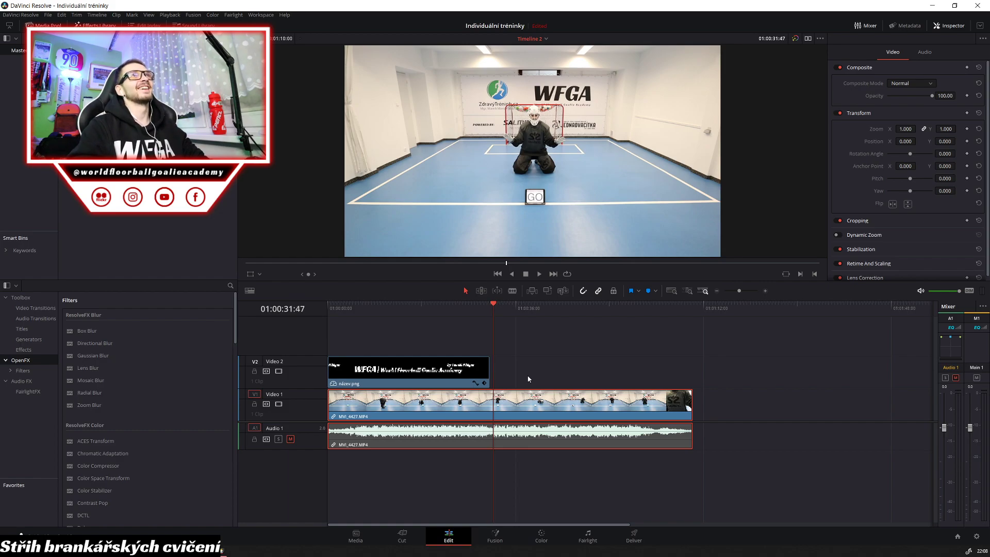
key("Left")
key("Left")
key("Left")
key("Left")
key("Left")
key("Left")
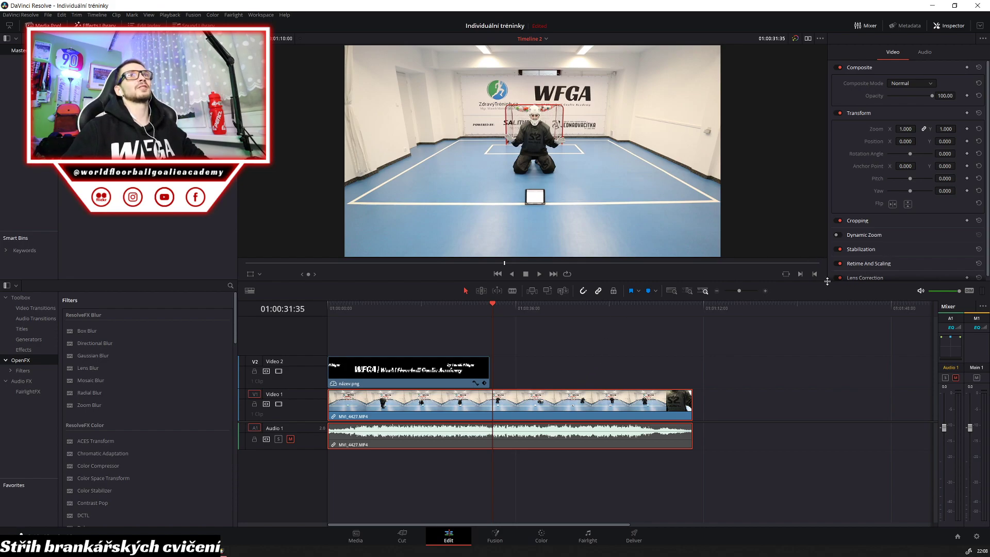
left_click_drag(827, 282, 839, 316)
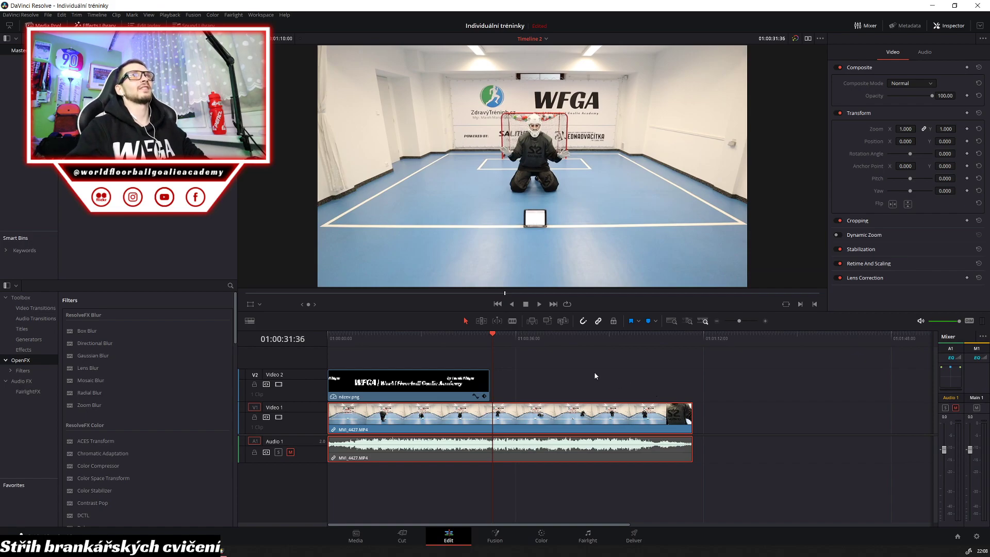
key("space")
key("Left")
key("Left")
key("Left")
key("Left")
key("Left")
key("Left")
key("Left")
key("Left")
key("Left")
key("Left")
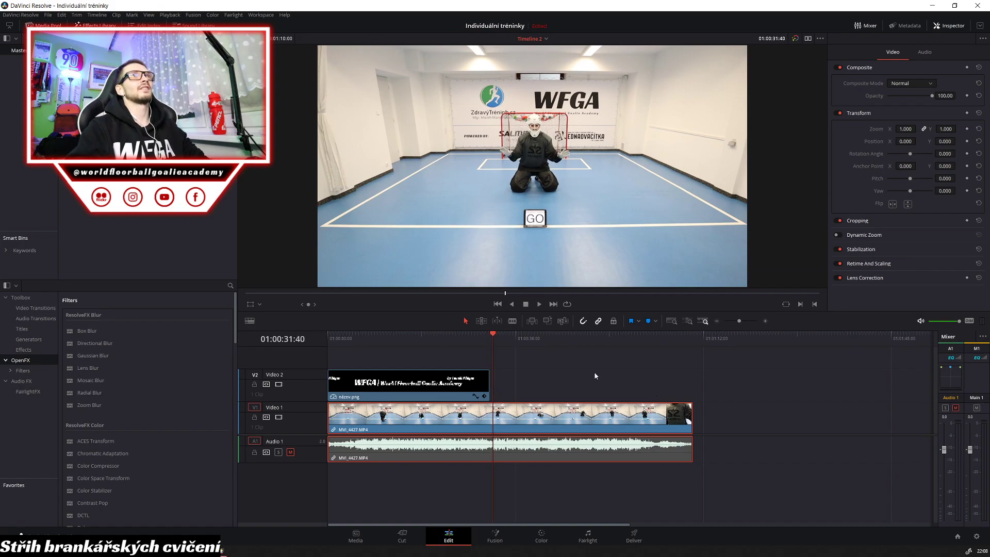
key("ctrl+b")
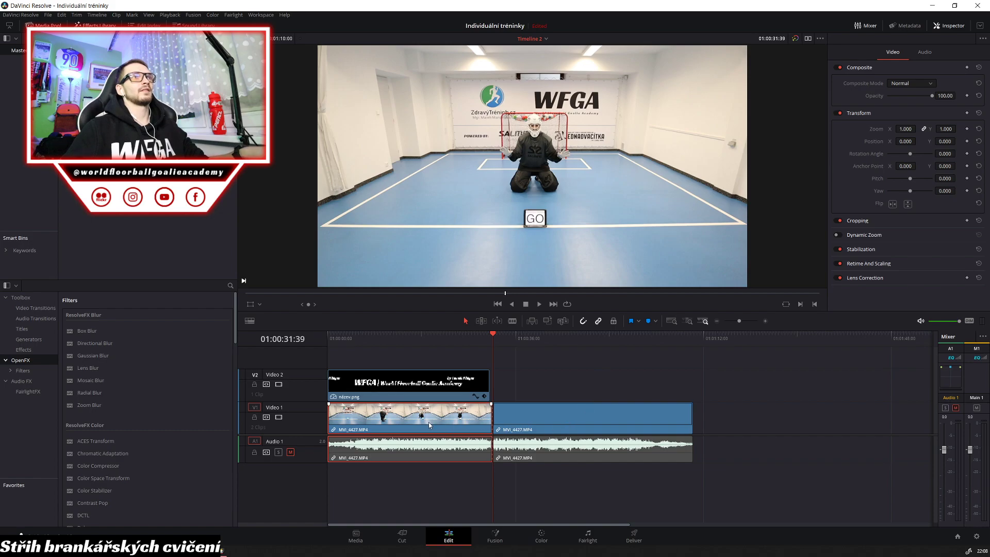
Replace the section before the cut with the rest of MVI_4427.MP4 at the timeline start, and extend the title overlay to the clip's end
key("BackSpace")
left_click_drag(521, 421, 356, 425)
left_click_drag(488, 388, 526, 388)
Play the exercise from the timeline start until the last tablet cue disappears to check the movements and the title overlay
key("Home")
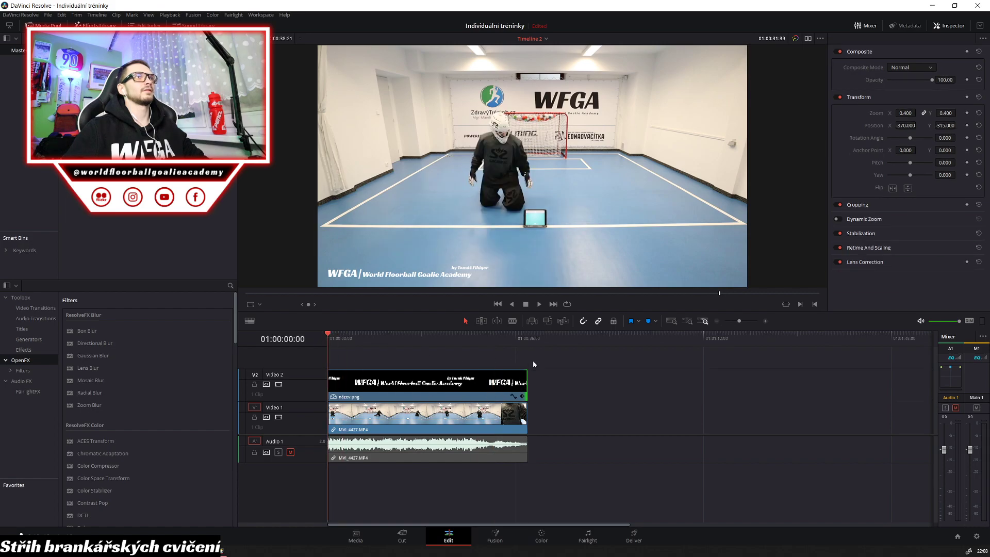
key("space")
key("space")
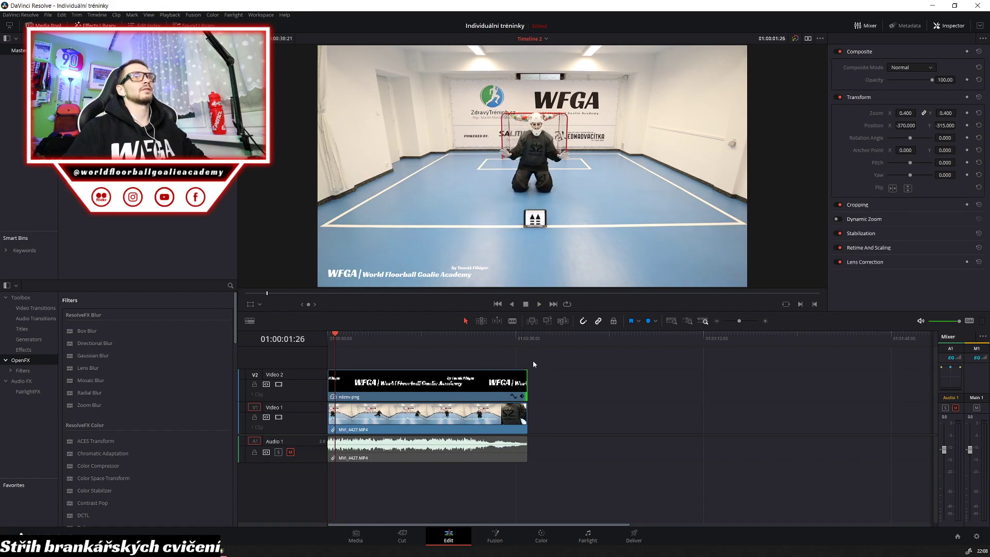
key("space")
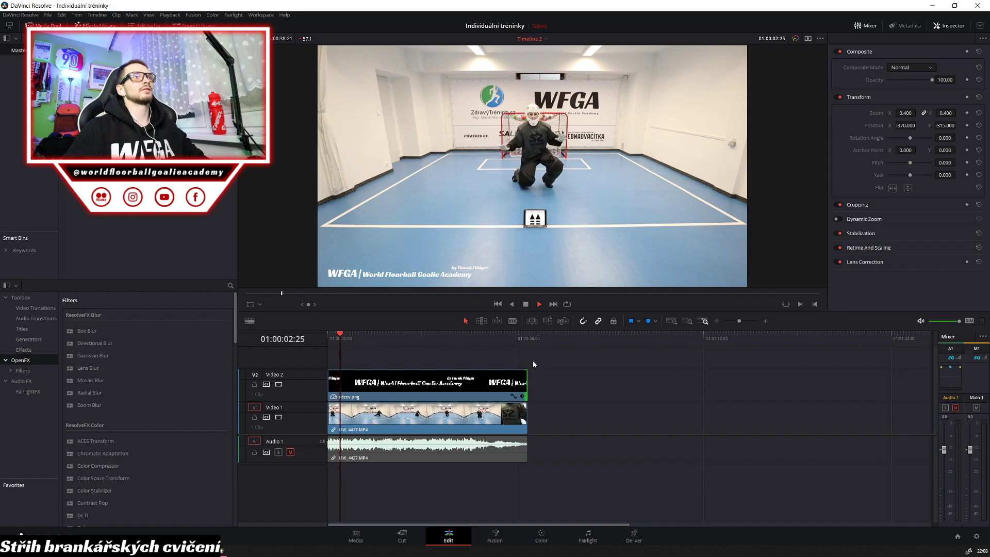
key("space")
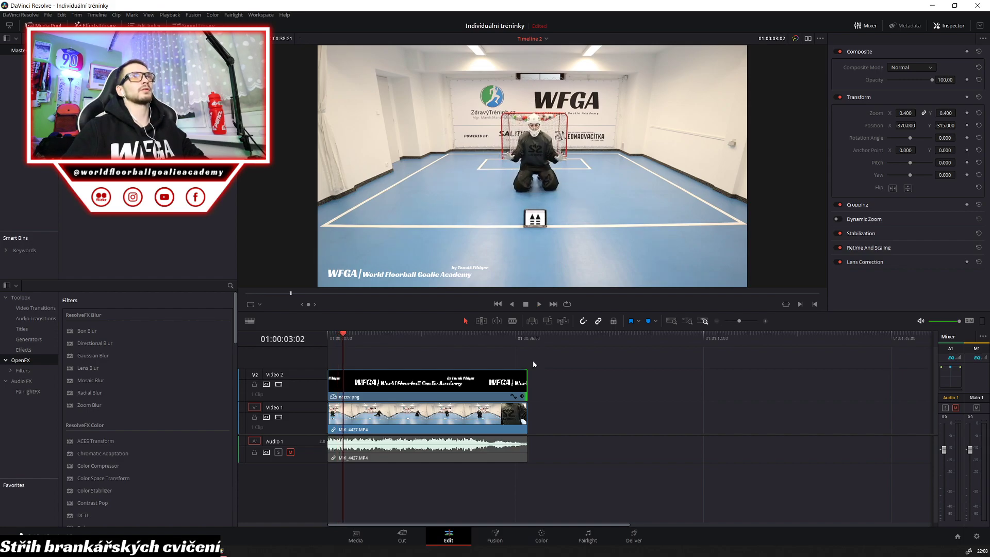
key("space")
key("space")
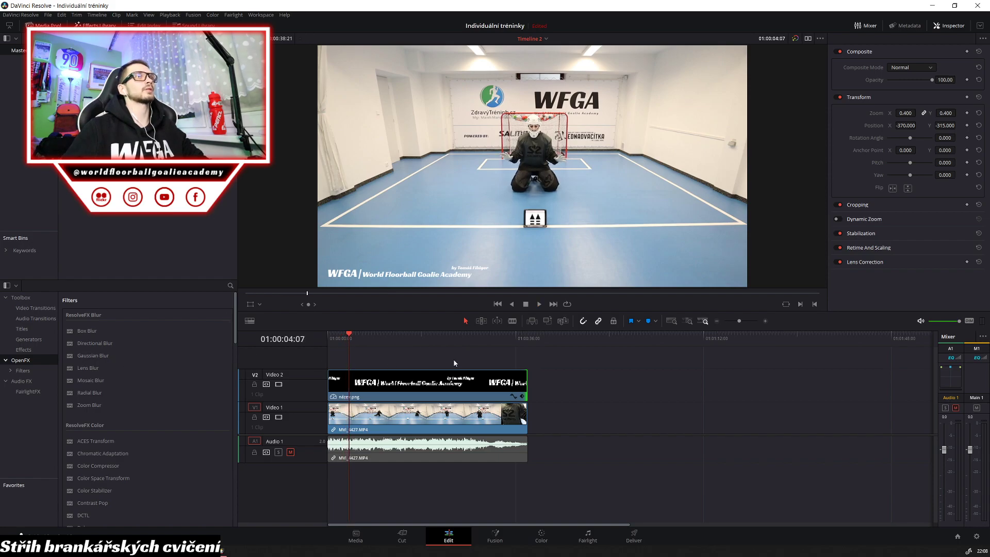
key("space")
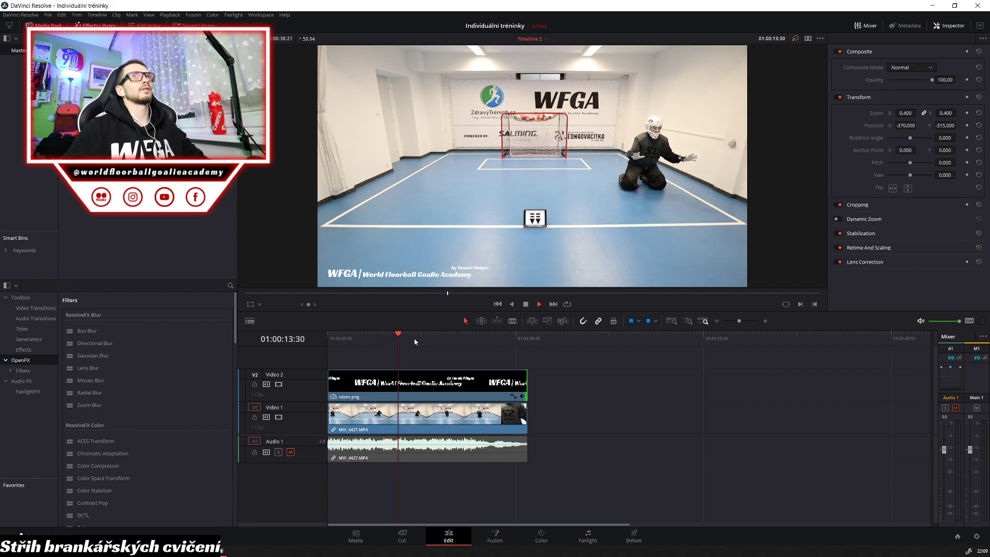
key("space")
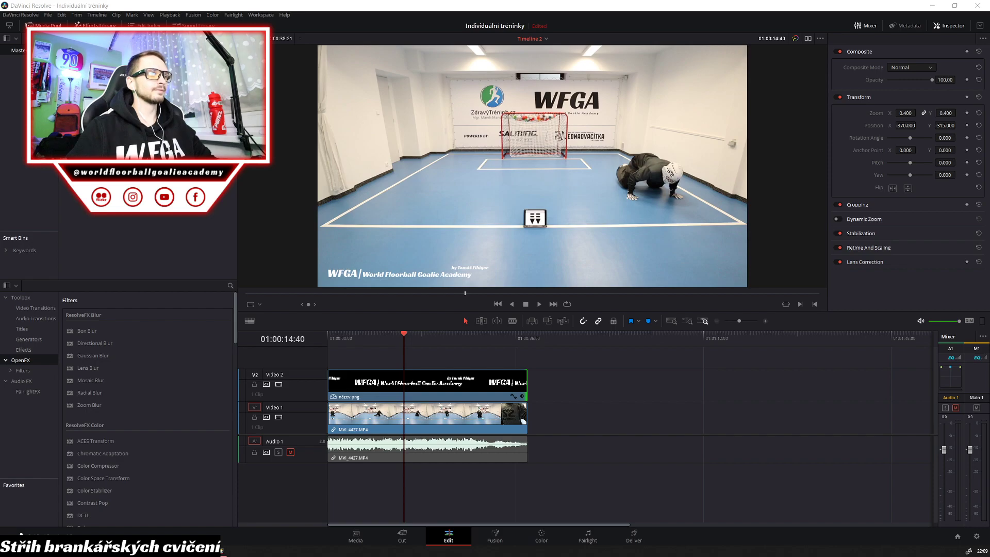
key("space")
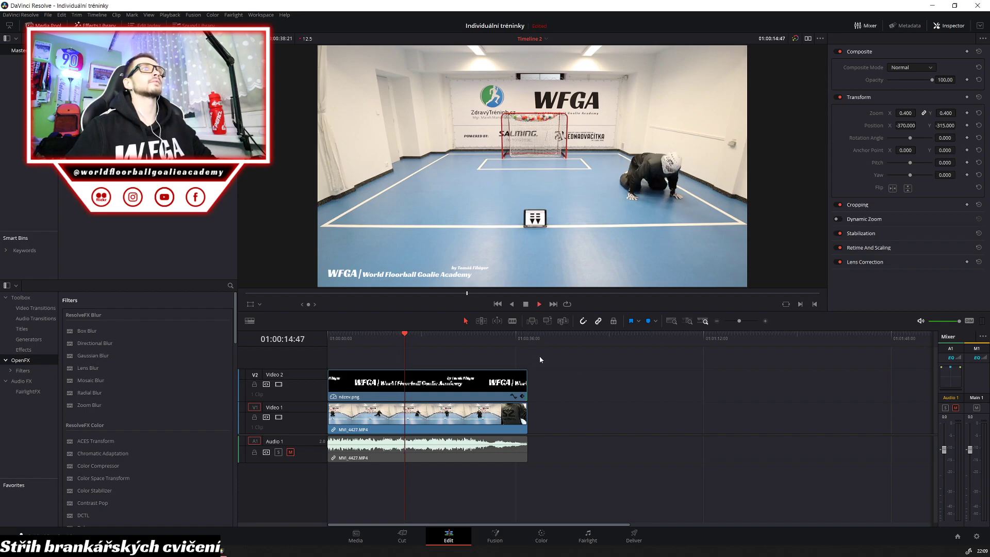
key("space")
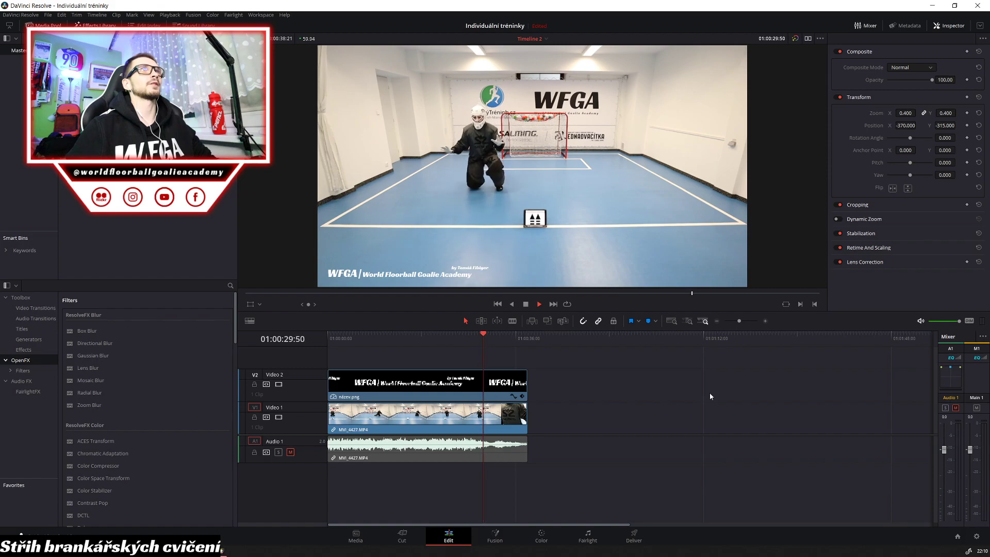
key("space")
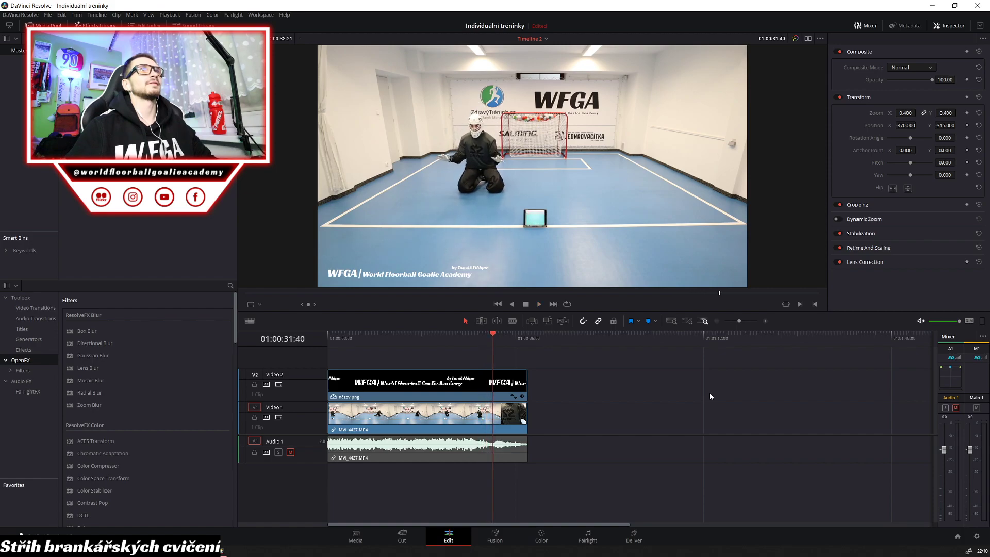
Find the last frame before the tablet cue disappears and split only the MVI_4427.MP4 clip at 01:00:31:07
key("j")
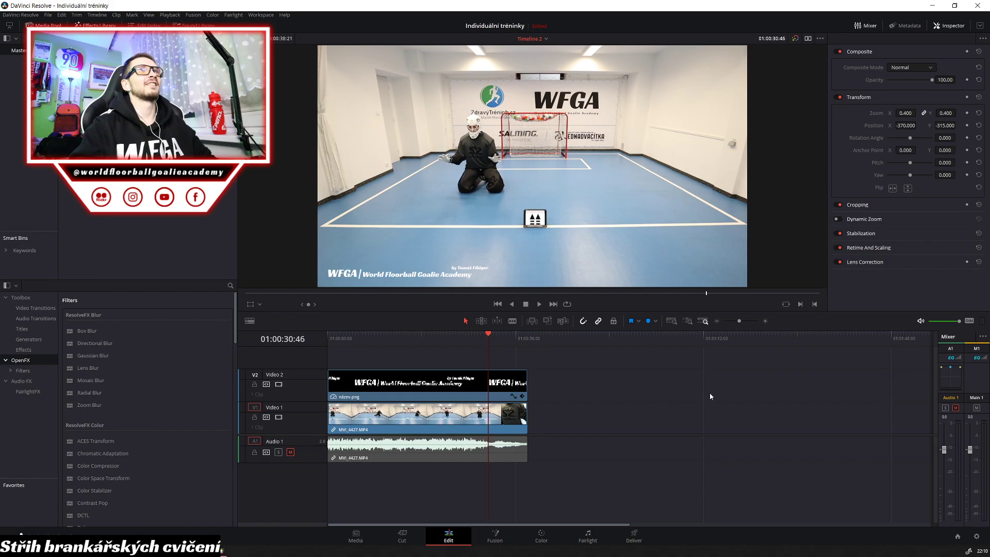
key("l")
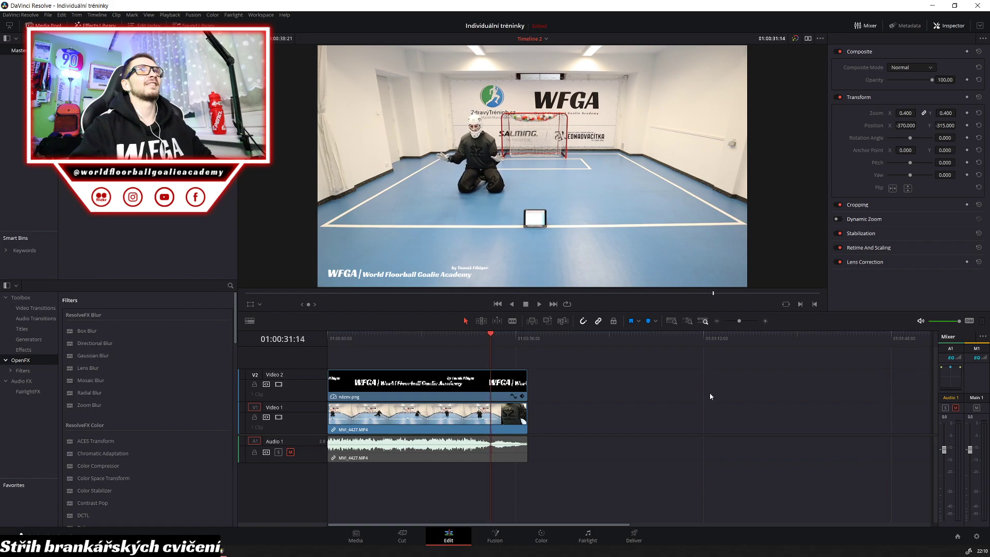
key("k")
key("ctrl+b")
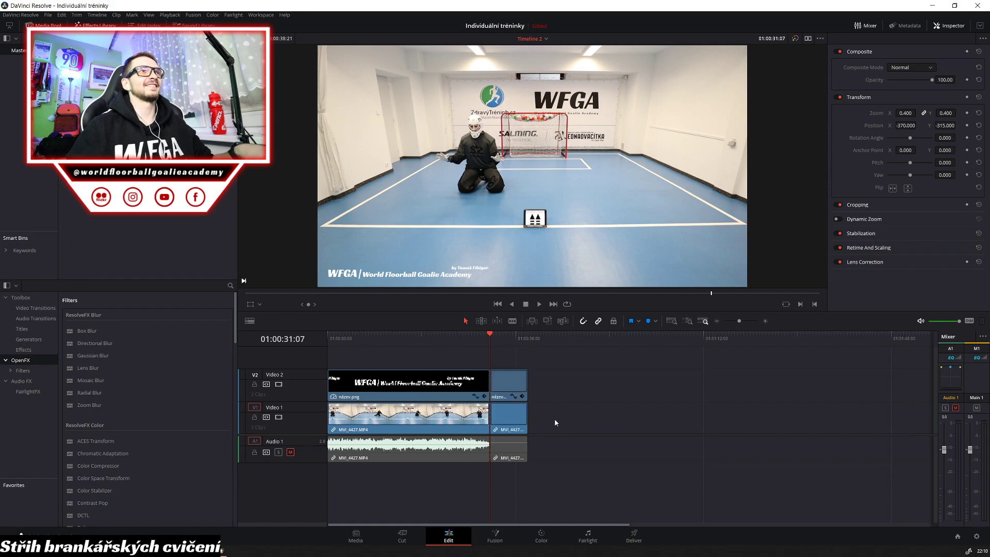
key("ctrl+z")
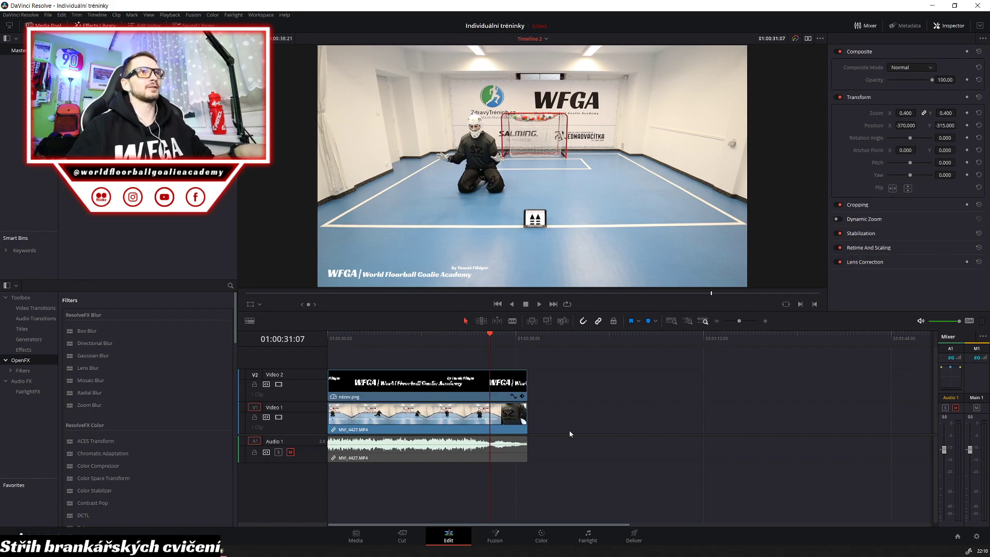
left_click(511, 417)
key("ctrl+b")
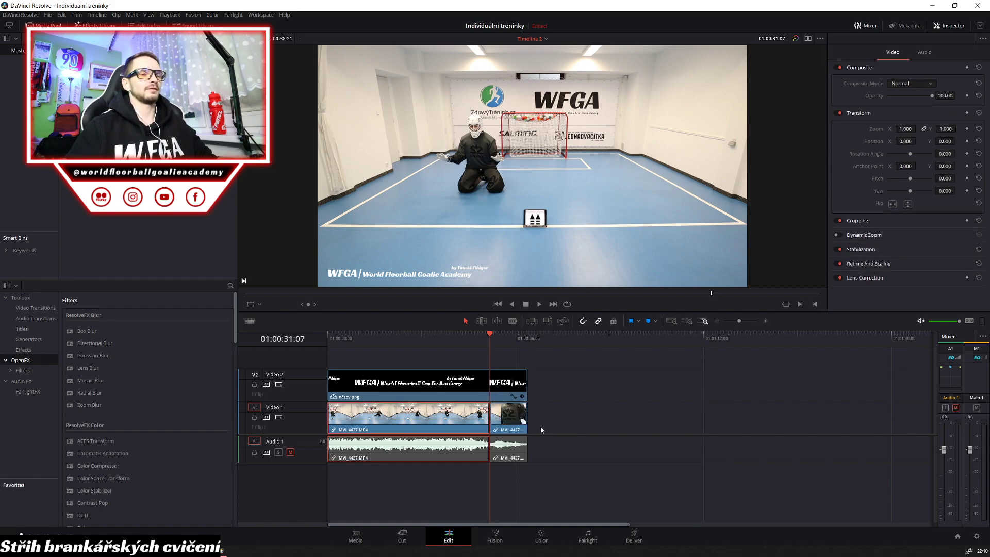
Delete the clip section after the cut and shorten the title overlay on Video 2 to end at 01:00:31:07
left_click(520, 422)
key("Delete")
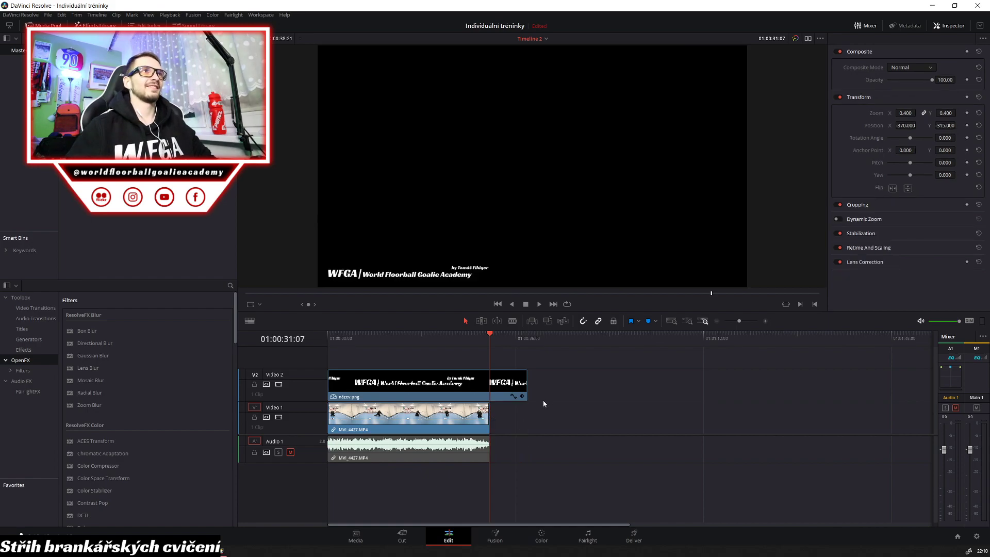
left_click_drag(525, 384, 489, 384)
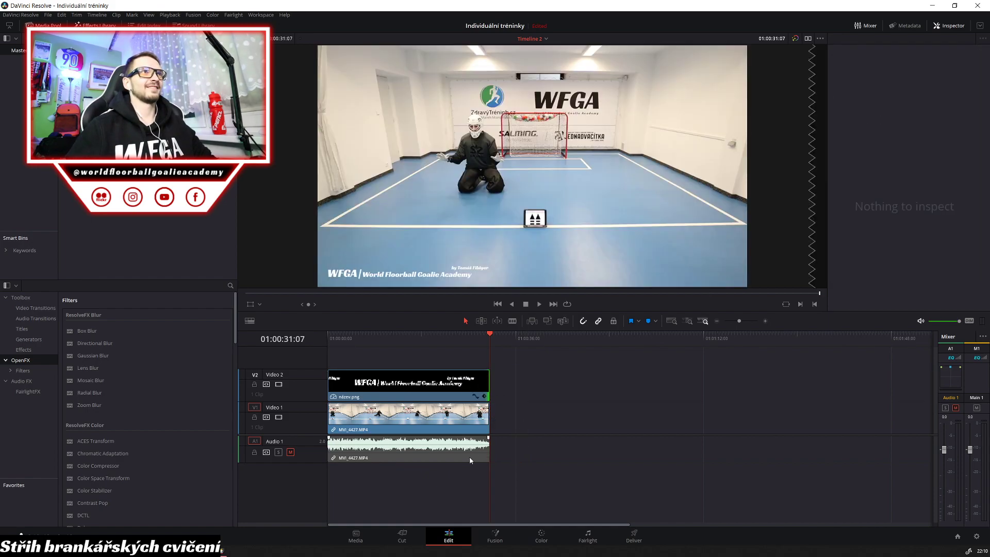
Export the trimmed timeline as an H.264 video named "MyFloorball - hokejové přesuny stranou + up&down"
left_click(402, 536)
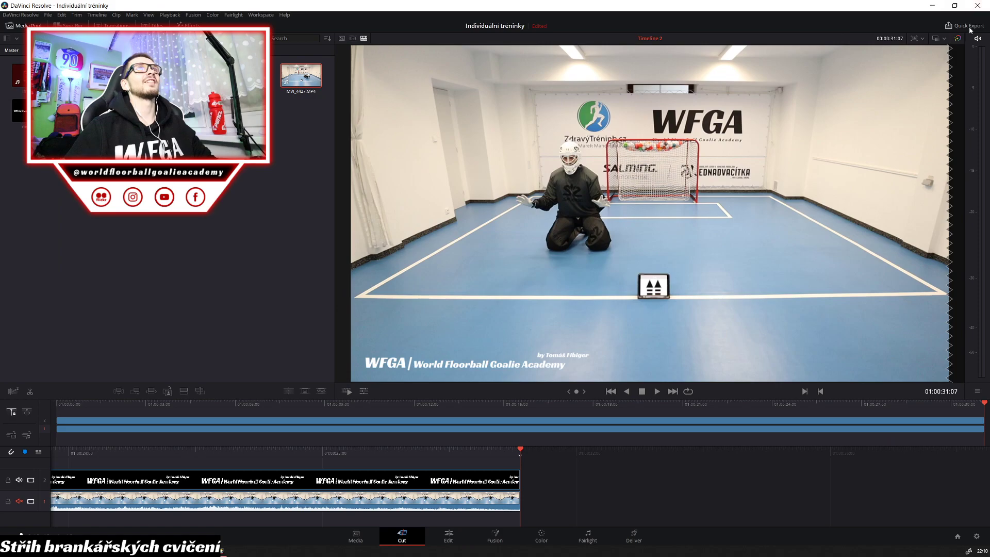
left_click(964, 25)
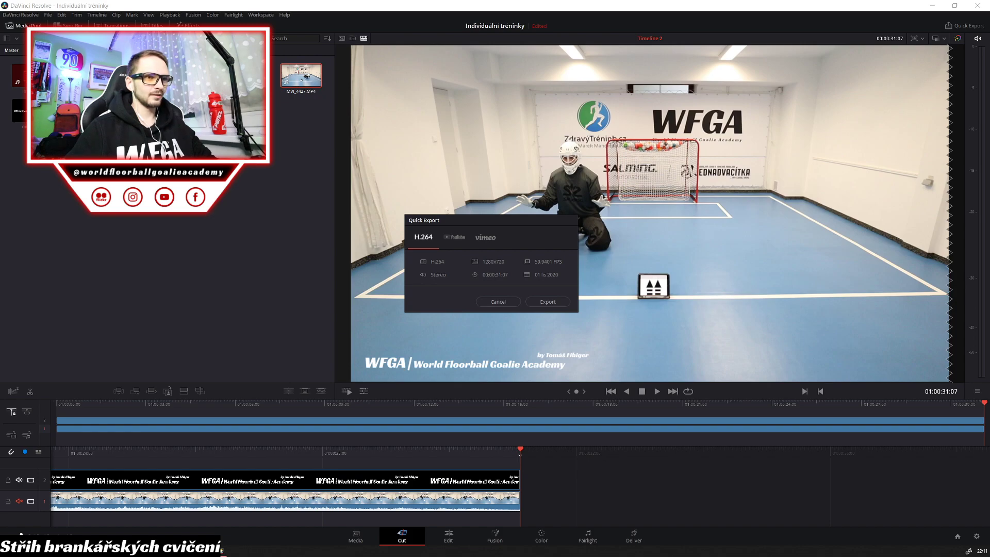
key("Return")
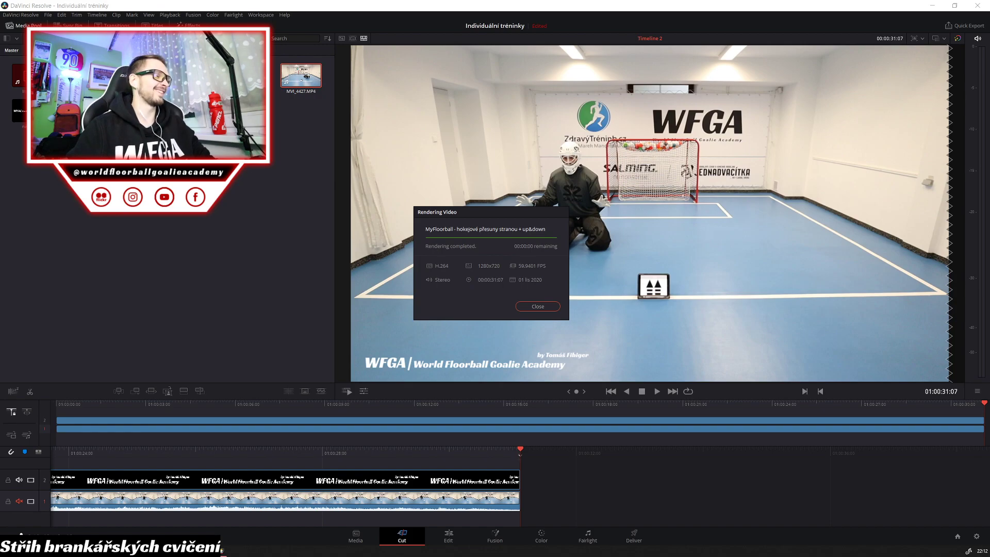
left_click(539, 307)
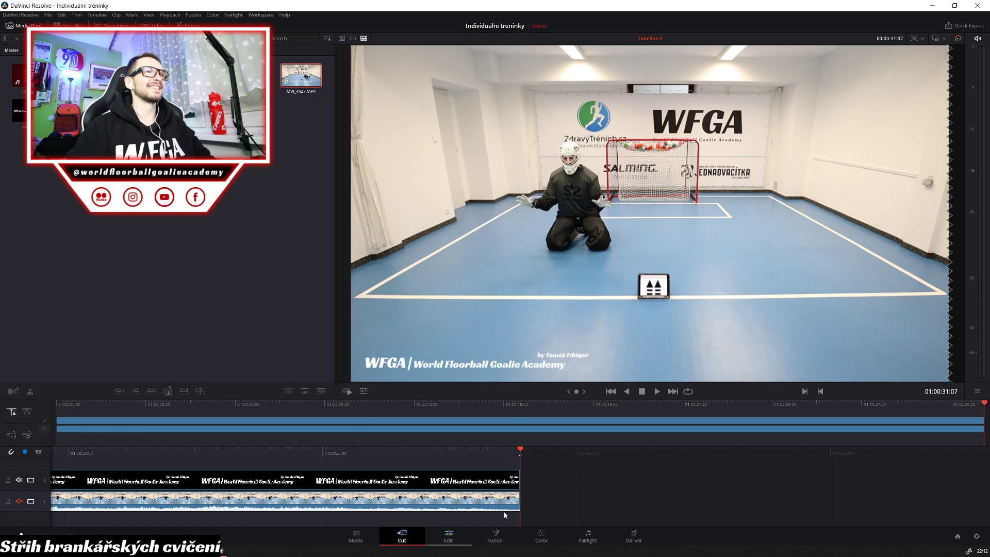
Replace the MVI_4427.MP4 clip on Video 1 with MVI_4428.MP4, placed at the timeline start under the title overlay
left_click(448, 536)
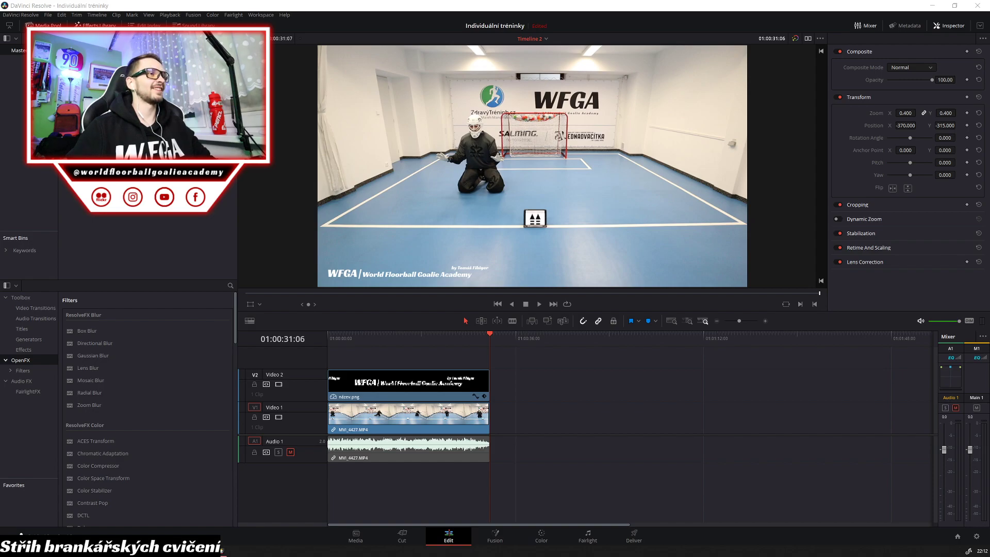
left_click_drag(146, 269, 166, 249)
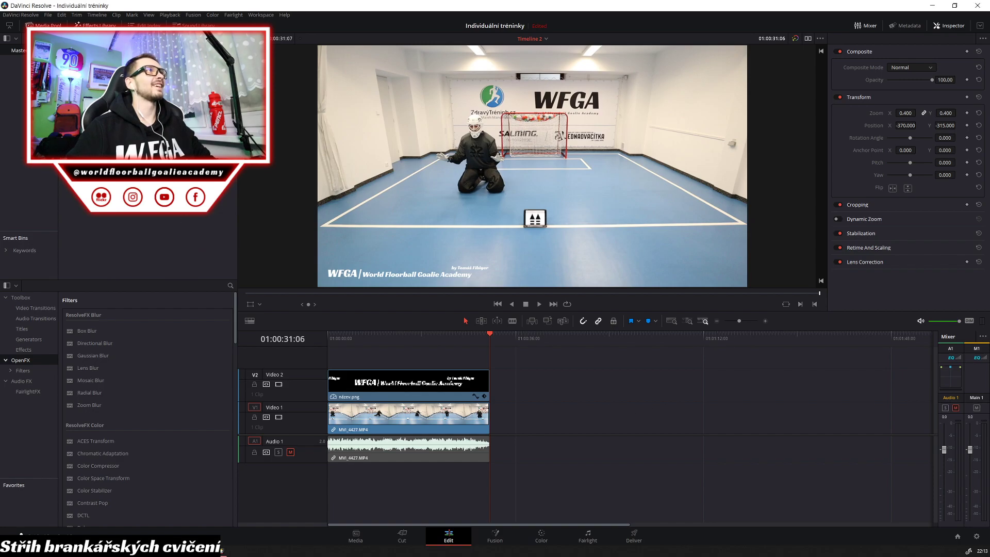
left_click_drag(499, 409, 490, 420)
left_click(452, 420)
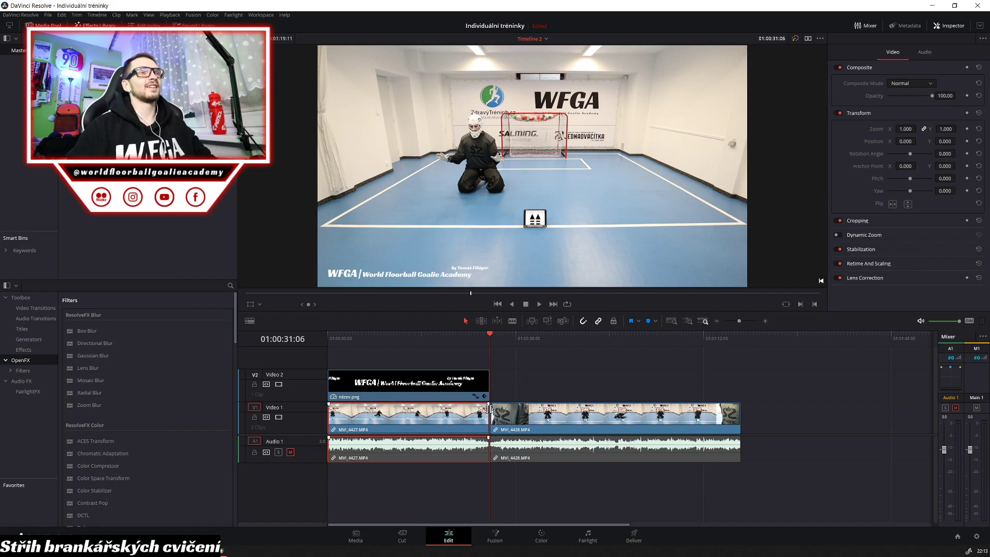
key("BackSpace")
left_click_drag(537, 431, 375, 431)
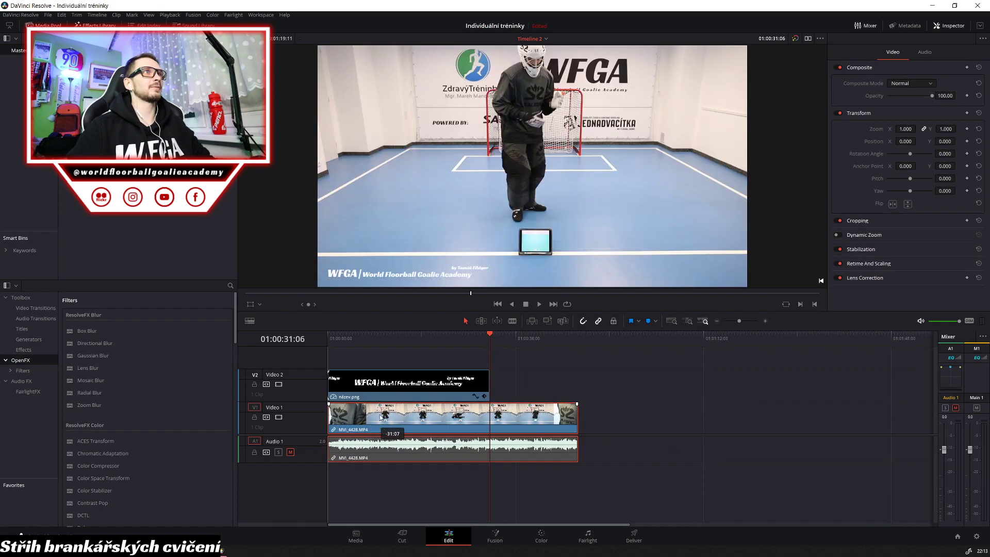
Find the frame where the GO cue appears on the tablet and split the MVI_4428.MP4 clip there at 01:00:11:13
left_click_drag(340, 340, 327, 342)
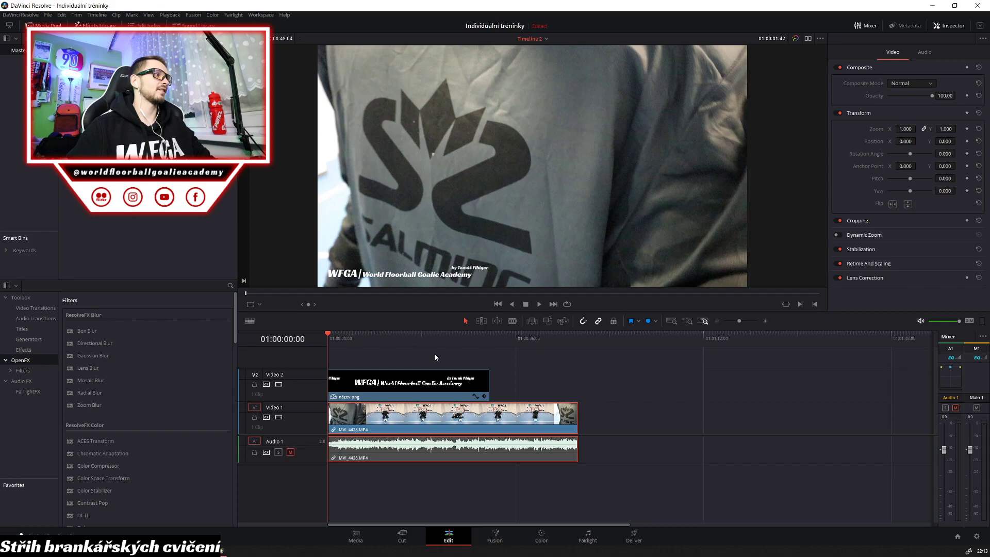
key("space")
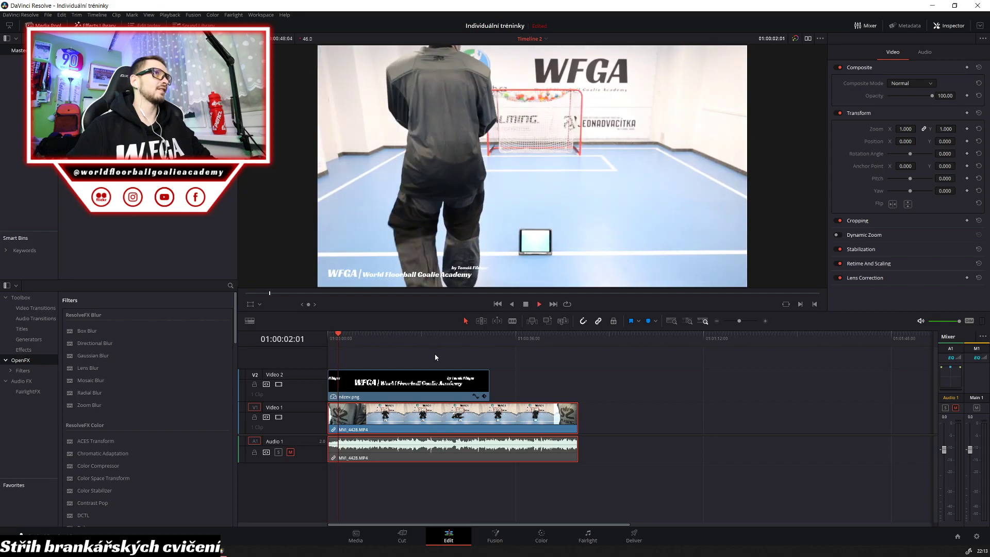
key("space")
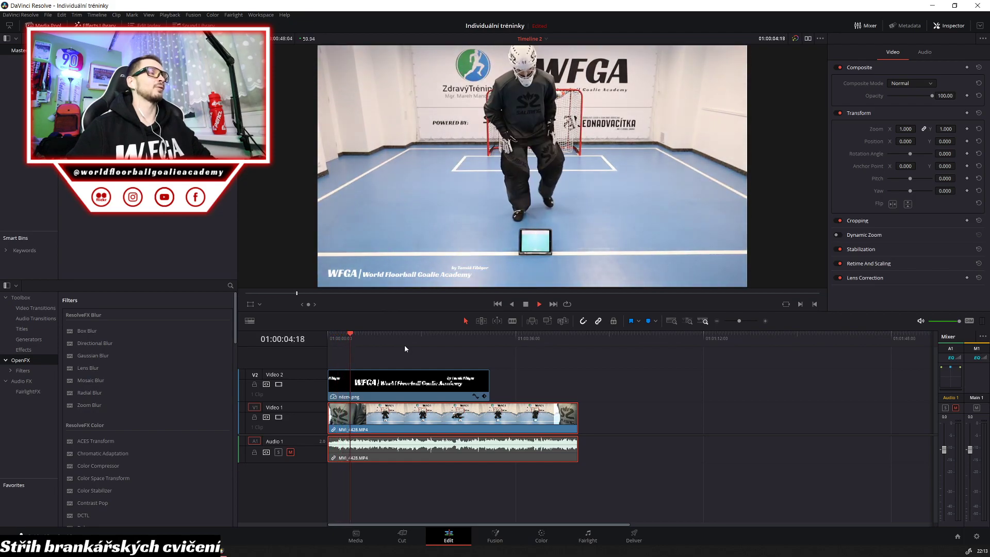
key("space")
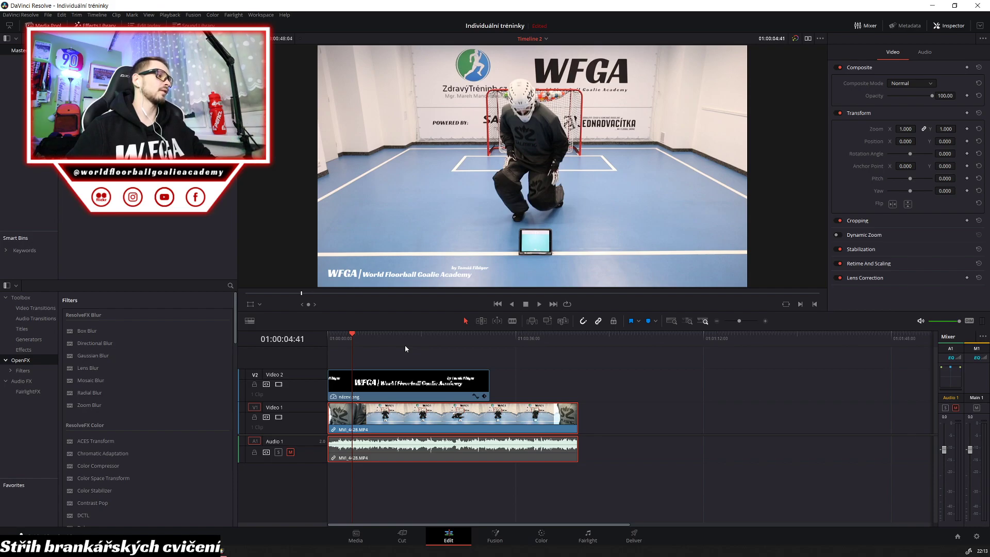
key("space")
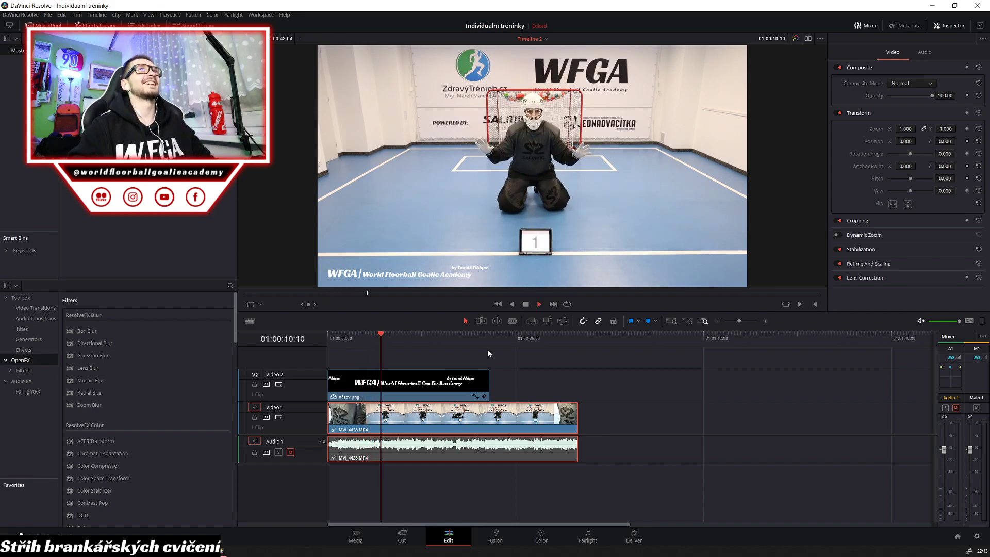
key("space")
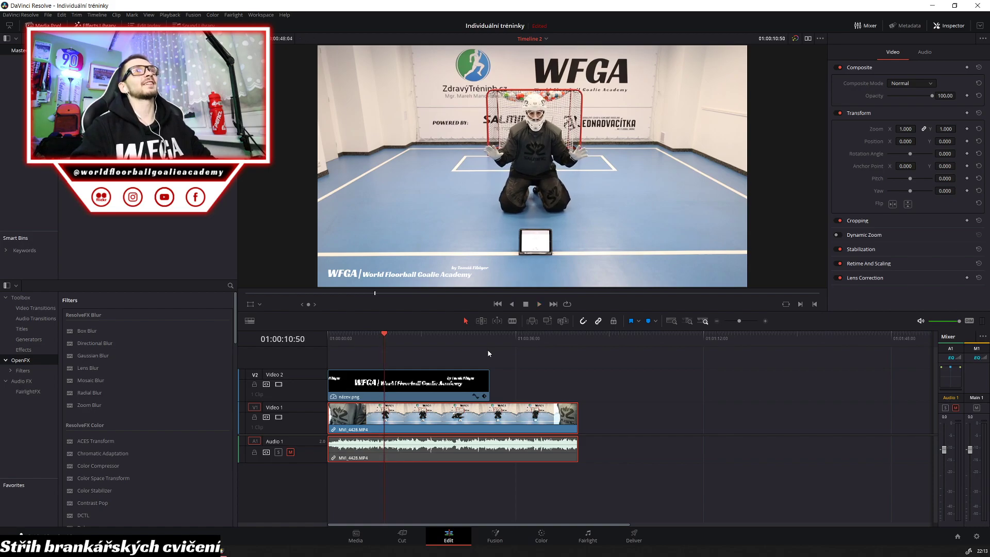
key("Right")
key("Right")
key("Right")
key("Right")
key("Right")
key("Right")
key("Right")
key("Right")
key("Right")
key("Right")
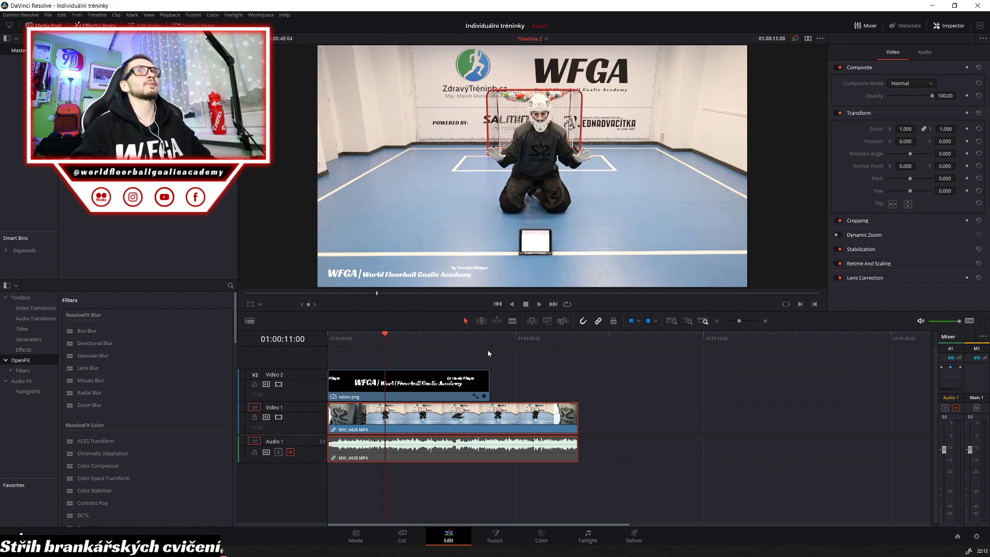
key("Right")
key("Right")
key("Right")
key("Right")
key("Right")
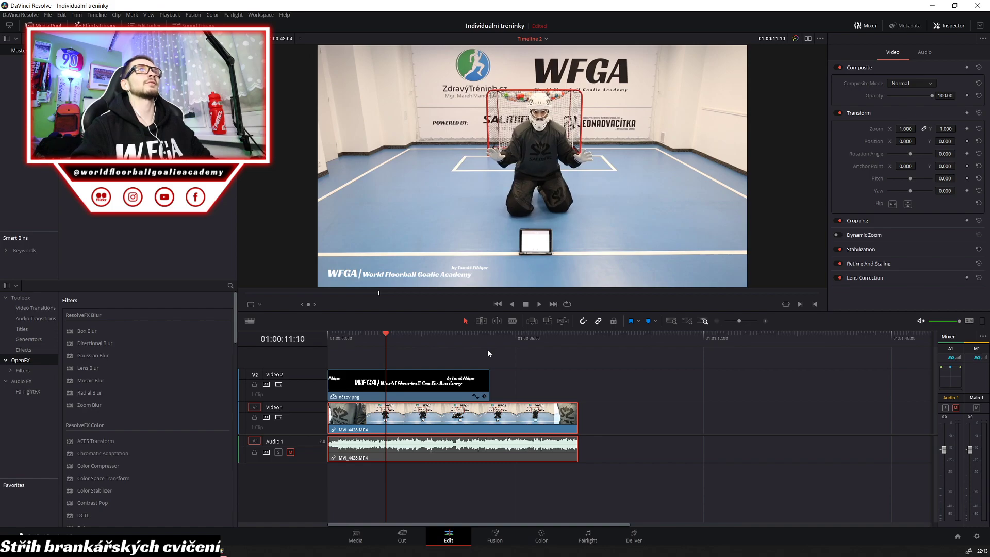
key("ctrl+b")
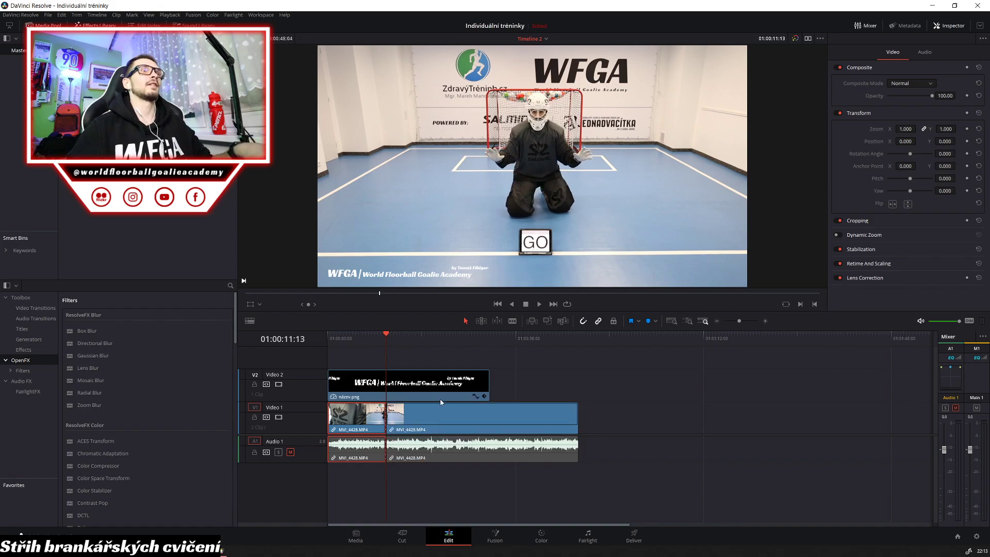
Delete the MVI_4428.MP4 section before the GO cue and move the remaining section to the timeline start
key("Delete")
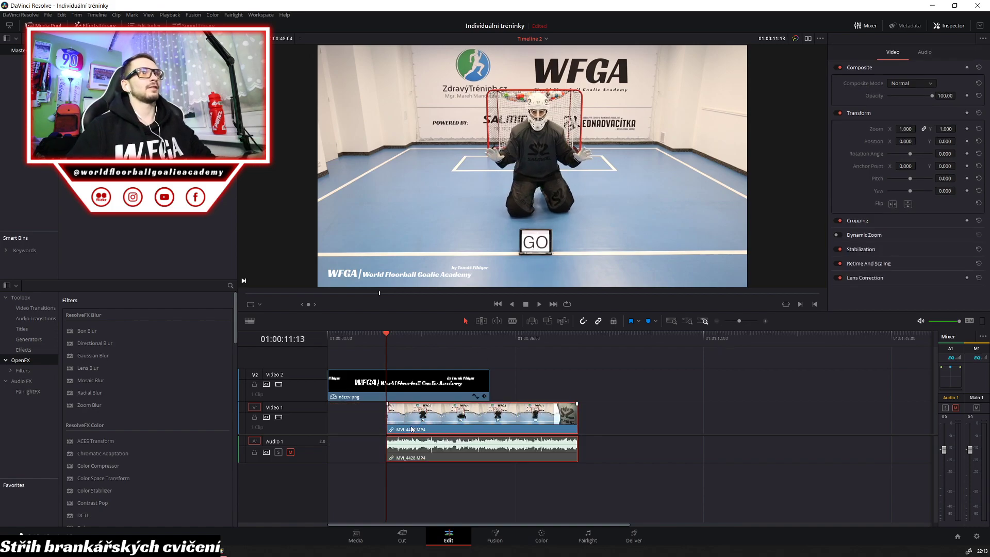
key("Home")
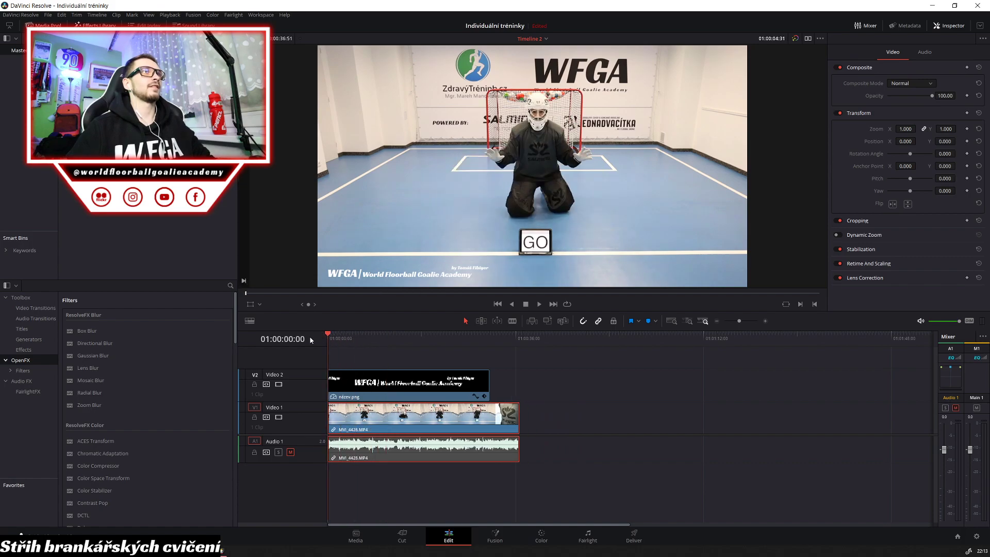
Trim MVI_4428.MP4 to end at 01:00:31:11, while the final tablet cue still shows, and extend the title overlay to the same frame
key("space")
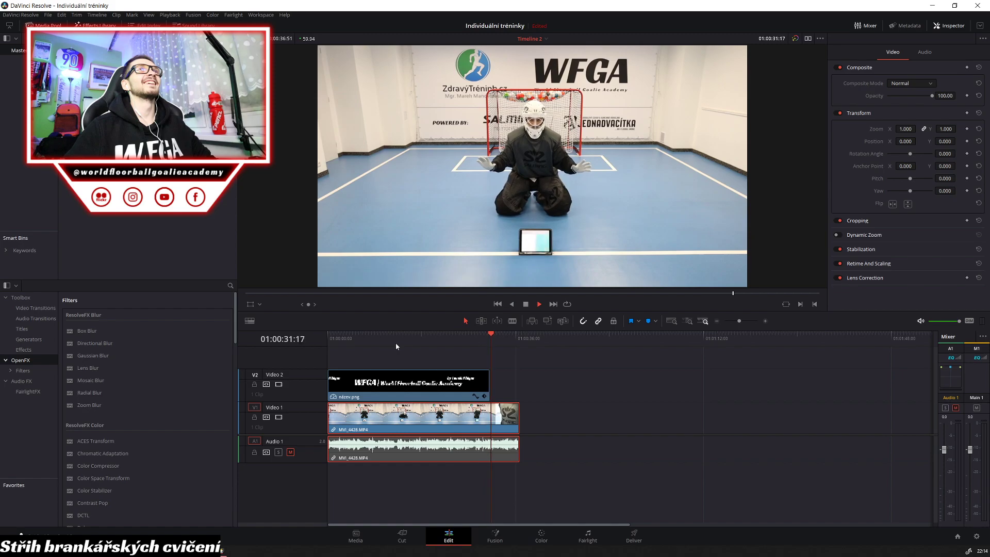
key("space")
key("j")
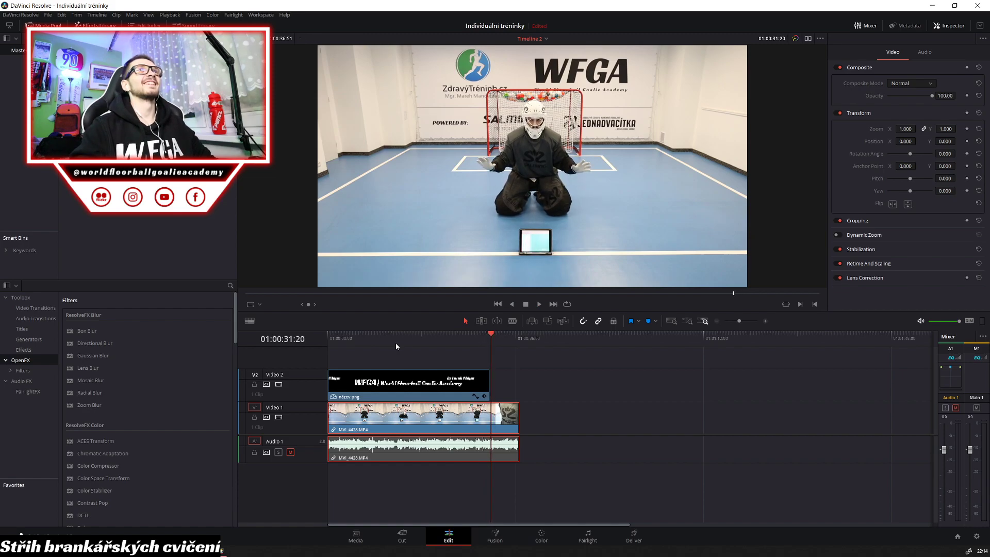
key("k")
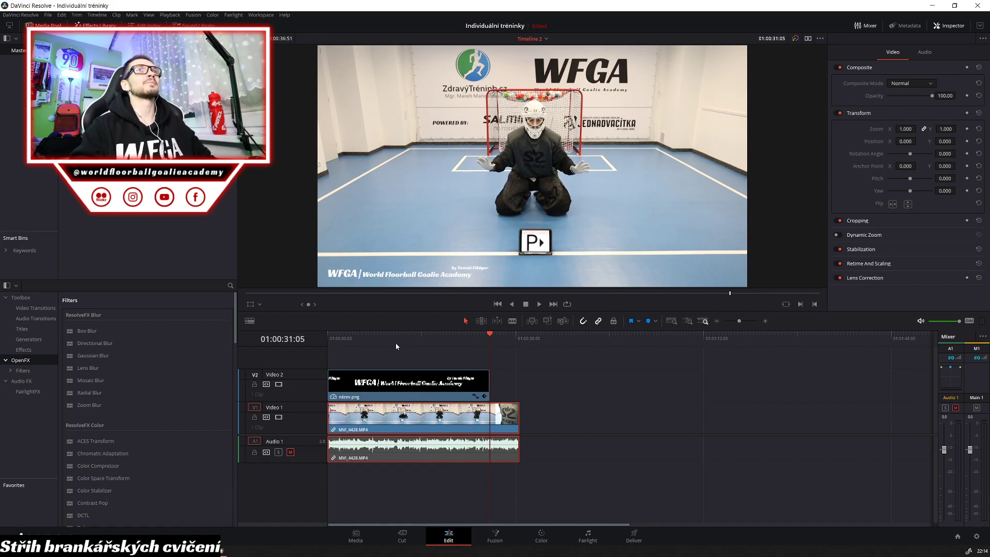
key("Right")
key("Right")
key("Right")
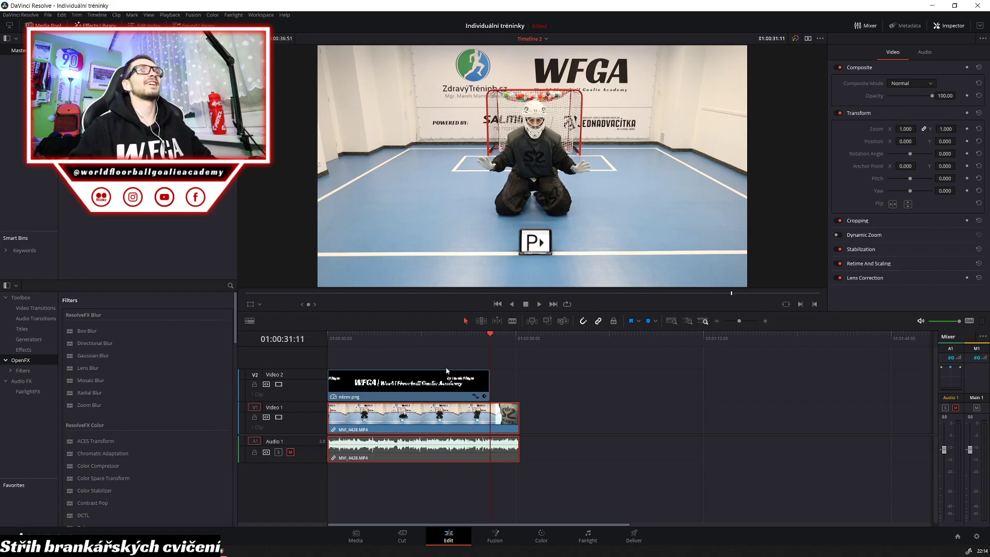
left_click(499, 420)
key("Delete")
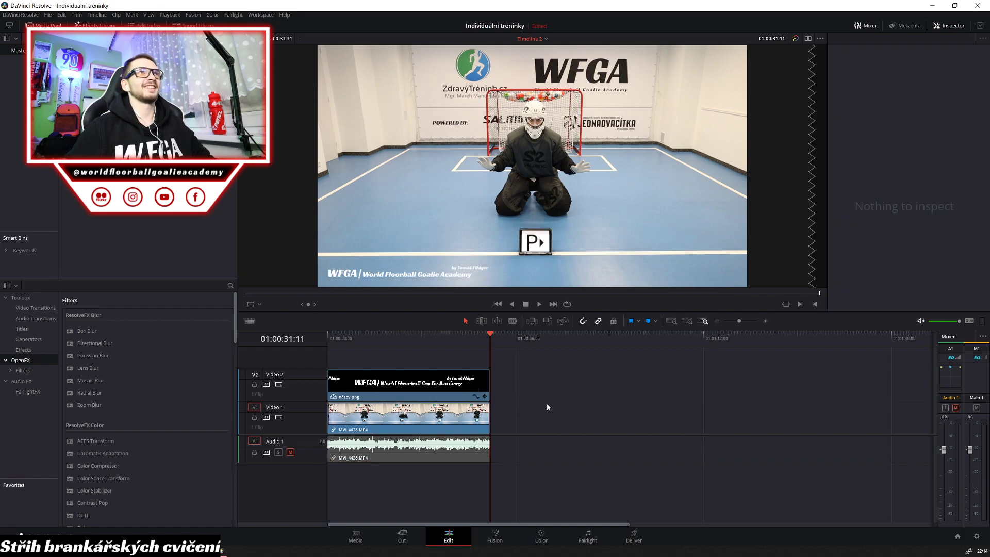
Export the trimmed timeline as an H.264 video named "MyFloorball - pády do stran"
left_click(402, 536)
left_click(971, 25)
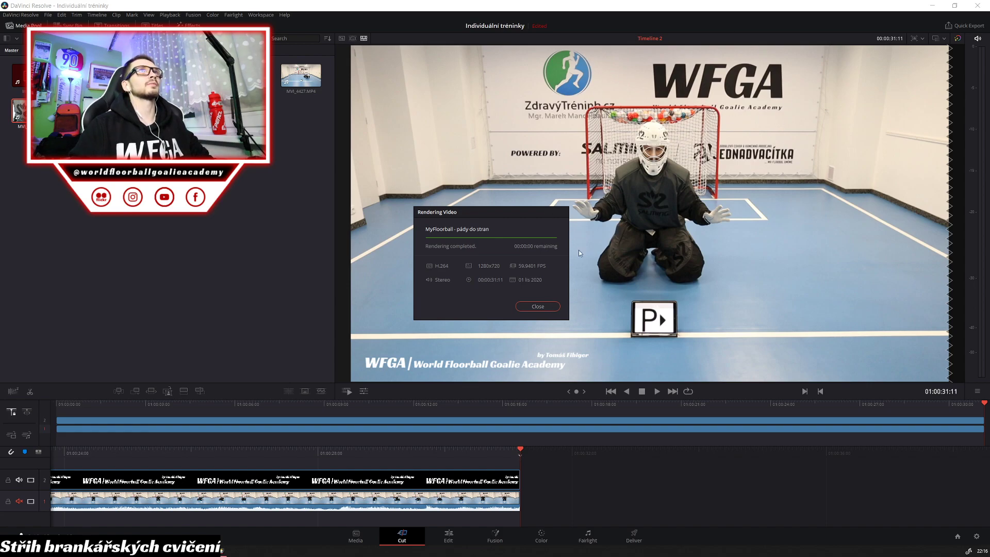
left_click(536, 308)
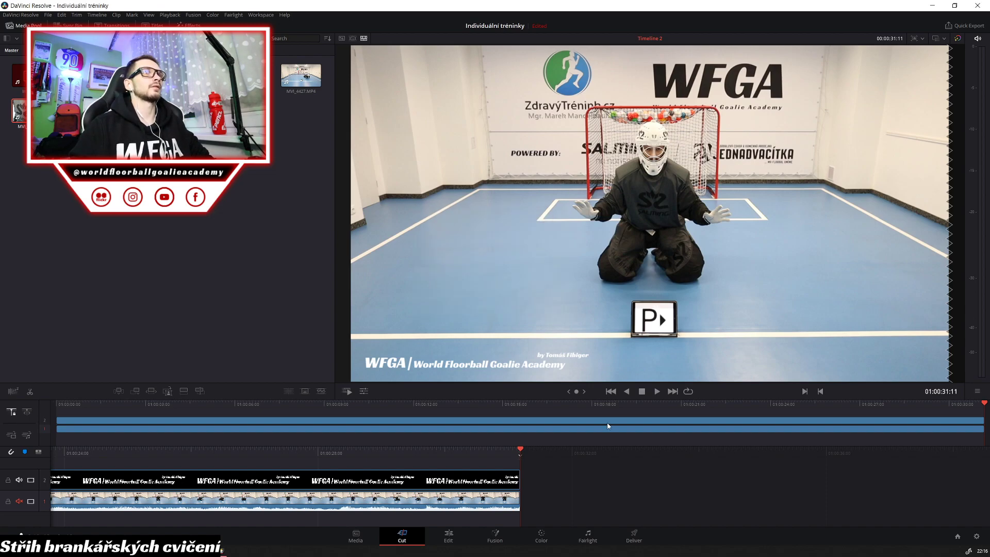
Replace the MVI_4428.MP4 clip on Video 1 with MVI_4429.MP4, placed at the timeline start under the title overlay
left_click(448, 536)
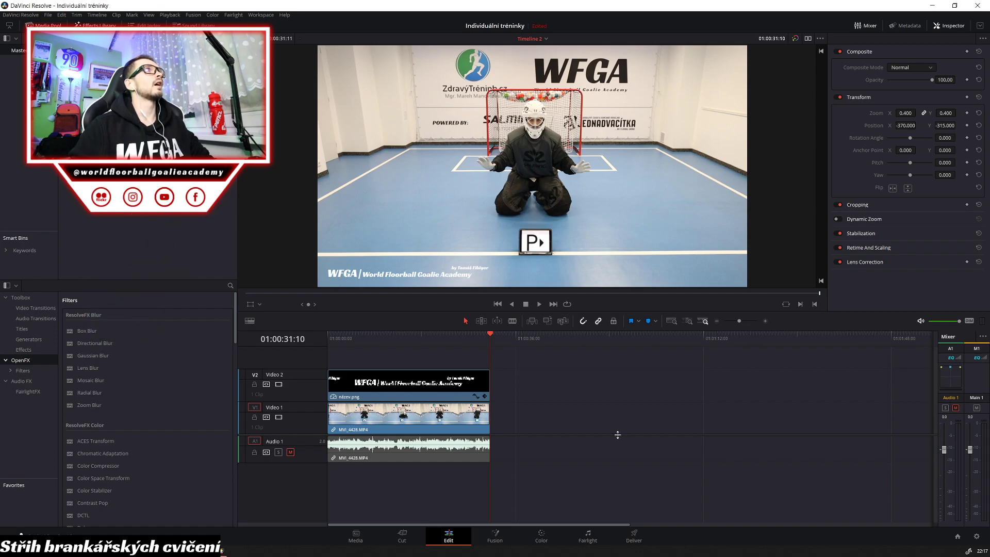
mouse_move(265, 245)
left_mouse_down()
mouse_move(534, 421)
mouse_move(377, 428)
left_mouse_up()
left_click(487, 412)
key("Delete")
Find the frame where the GO cue appears on the tablet and split the MVI_4429.MP4 clip there at 01:00:24:26
left_click(347, 339)
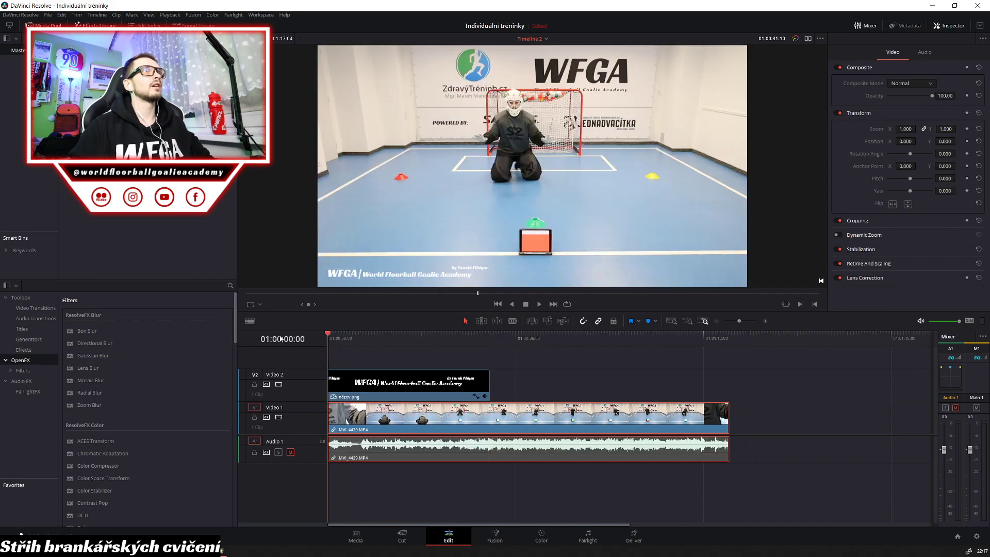
key("space")
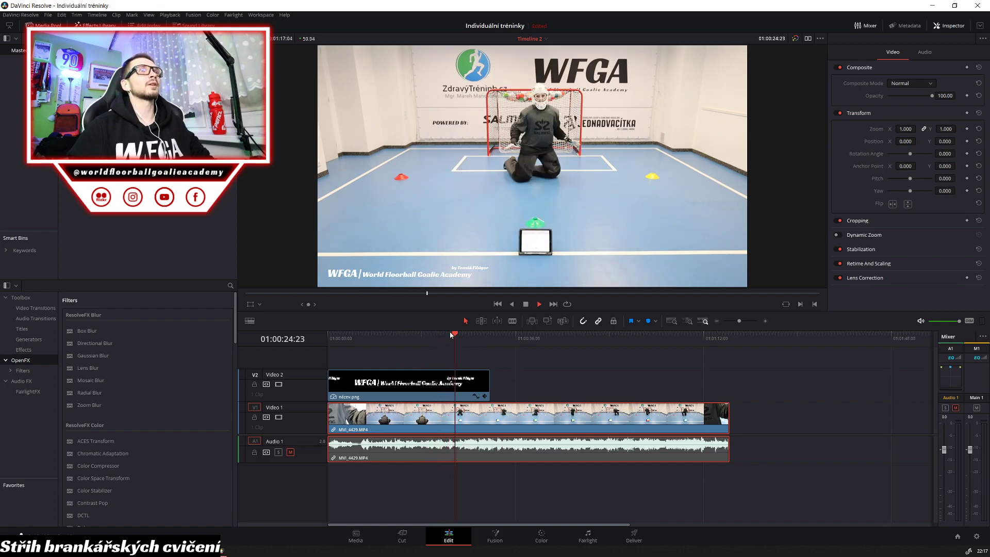
key("space")
key("Left")
key("Left")
key("Left")
key("Left")
key("Left")
key("Left")
key("Left")
key("Left")
key("Left")
key("Left")
key("Left")
key("Left")
key("Left")
key("Left")
key("Left")
key("Left")
key("Left")
key("Left")
key("Left")
key("Left")
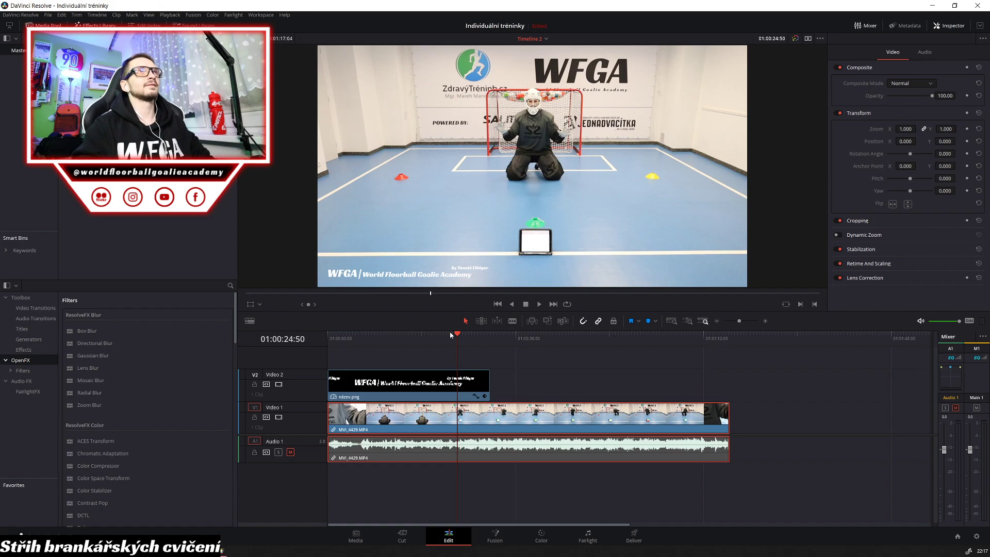
key("Left")
key("Left")
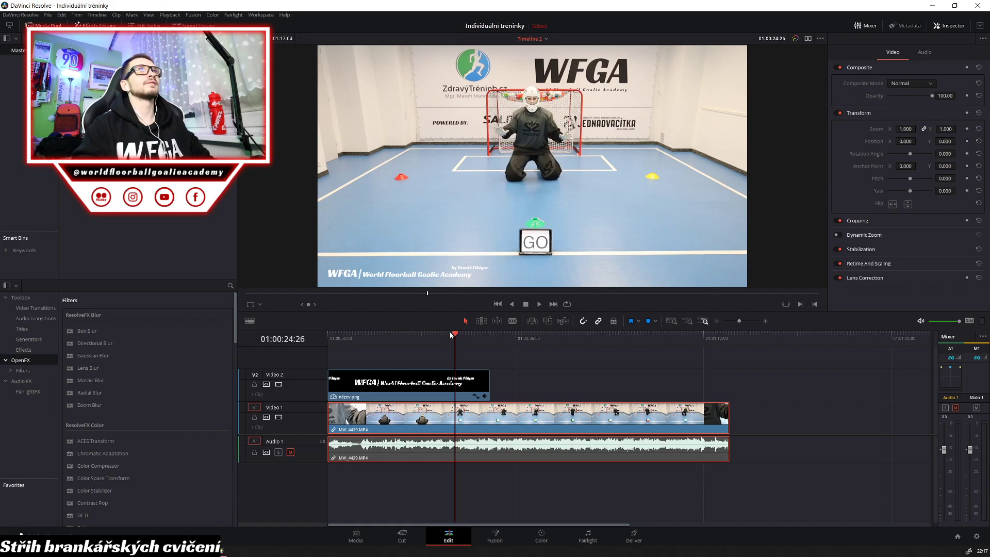
key("ctrl+b")
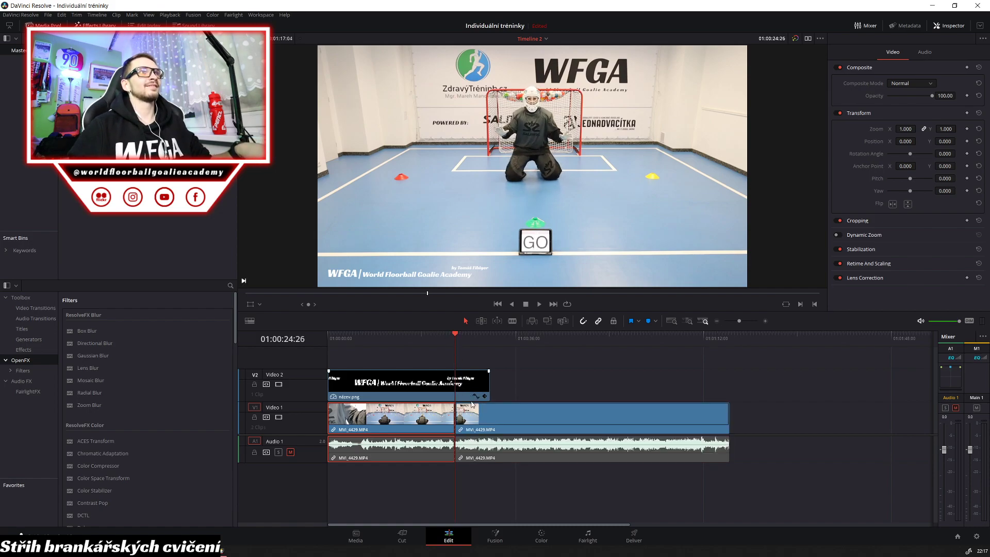
Delete the MVI_4429.MP4 section before the GO cue and move the remaining section to the timeline start
key("BackSpace")
left_click_drag(472, 419, 345, 419)
key("Home")
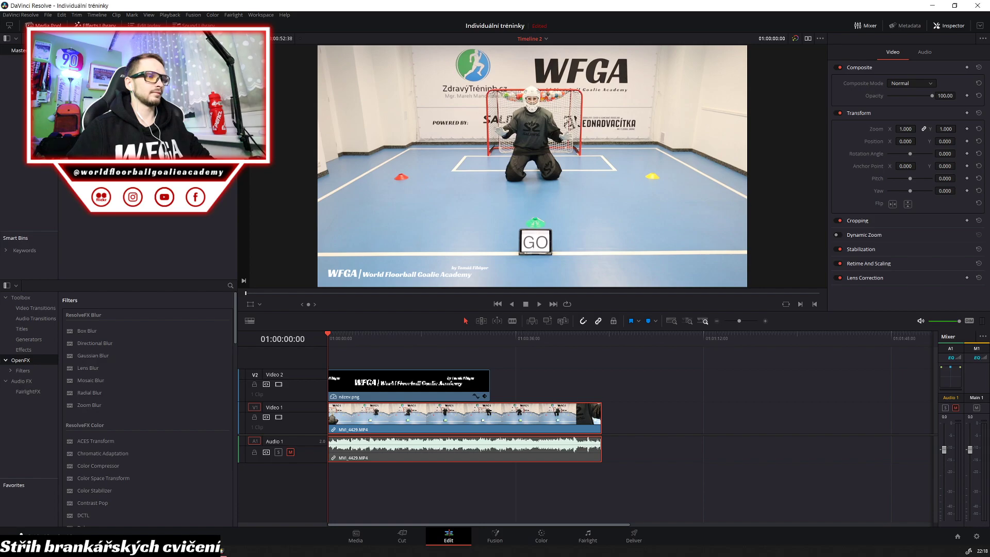
Play the MVI_4429.MP4 exercise from the timeline start until the goalie finishes after the last tablet cue
left_click(657, 369)
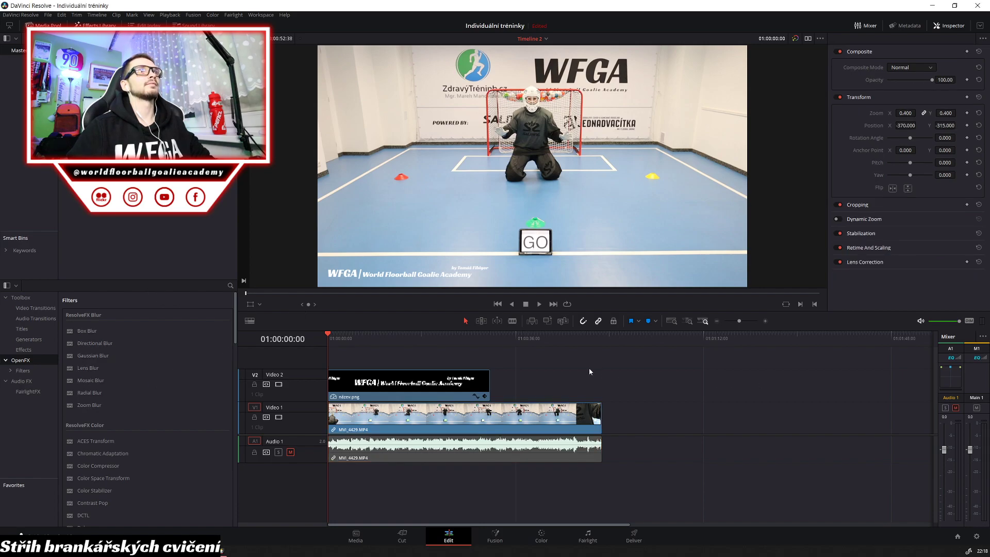
key("Right")
key("space")
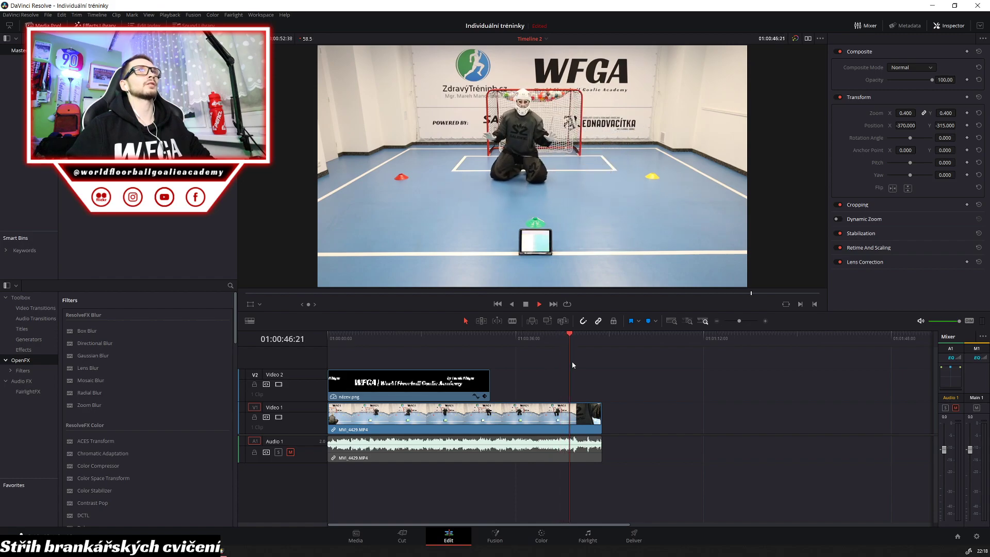
key("space")
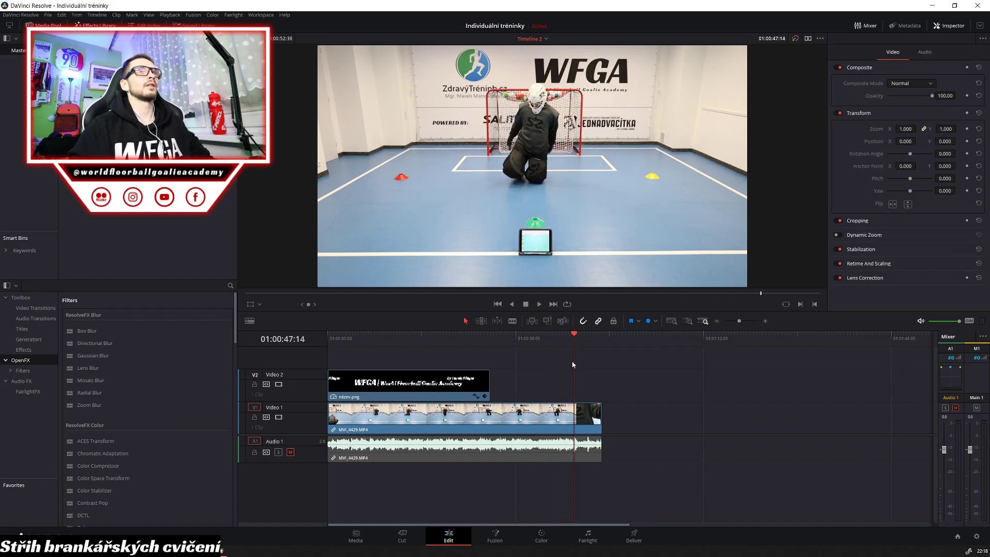
Find the end of the exercise in the MVI_4429.MP4 clip and split the clip there at 01:00:46:09
left_click(567, 336)
left_click_drag(567, 336, 570, 334)
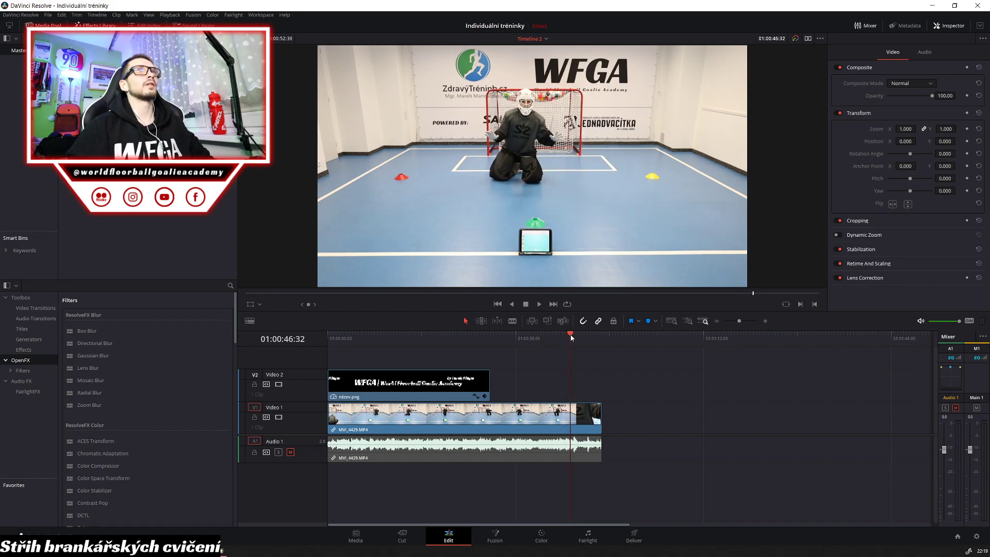
key("Left")
key("Left")
key("Left")
key("Left")
key("Left")
key("Left")
key("Left")
key("Left")
key("Left")
key("Left")
key("Left")
key("Left")
key("Left")
key("Left")
key("Left")
key("Left")
key("Left")
key("Left")
key("Left")
key("Left")
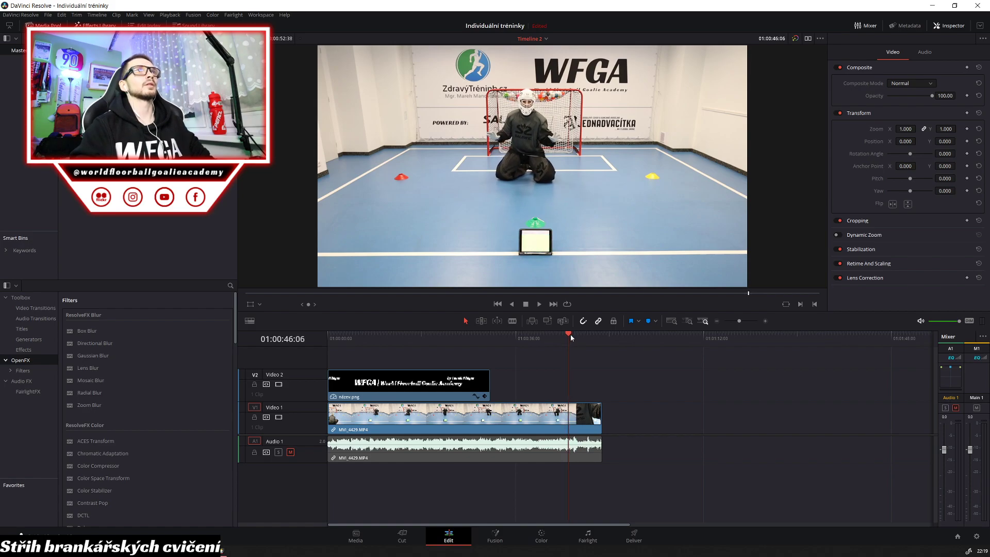
key("Right")
key("Right")
key("Right")
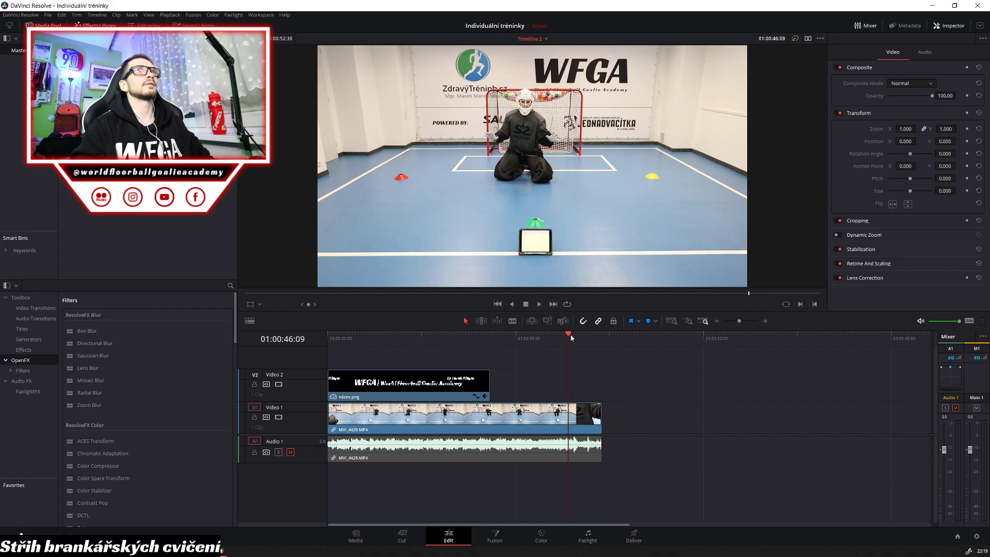
key("ctrl+b")
Delete the MVI_4429.MP4 section after the split and extend the title overlay on Video 2 to the end of the remaining clip
left_click(587, 421)
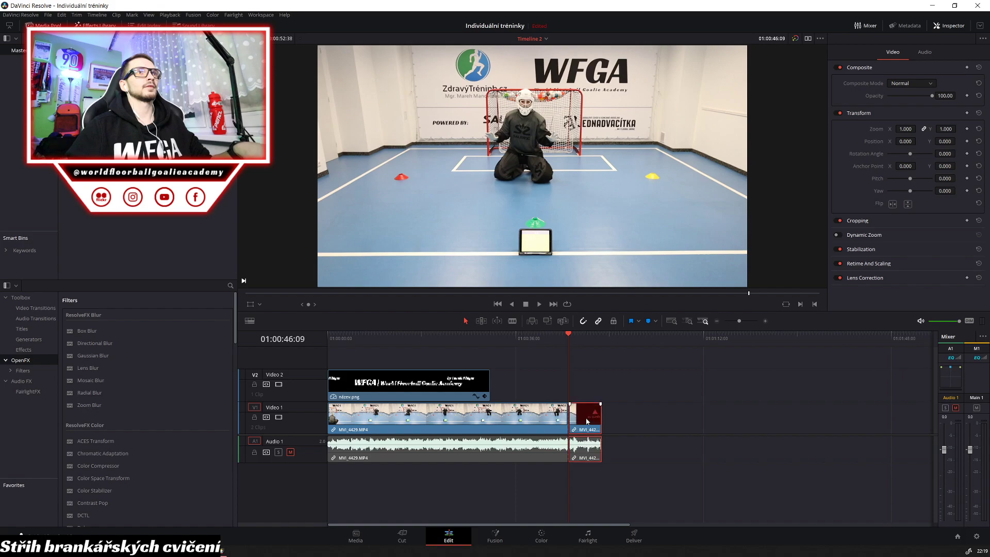
key("Delete")
left_click_drag(488, 391, 563, 396)
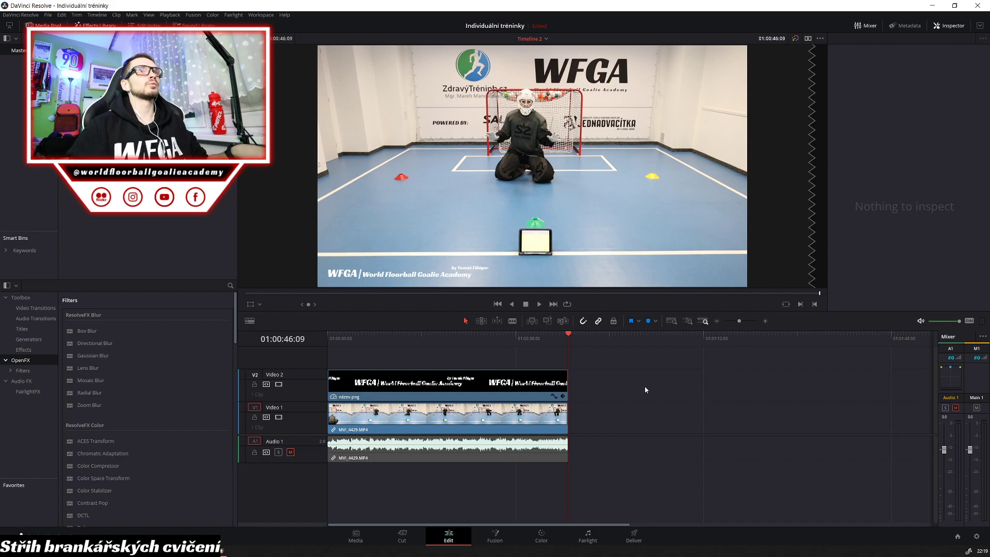
Quick-export the timeline as H.264 under the name "MyFloorball - barevné hokejové přesuny" and close the finished render dialog
left_click(402, 536)
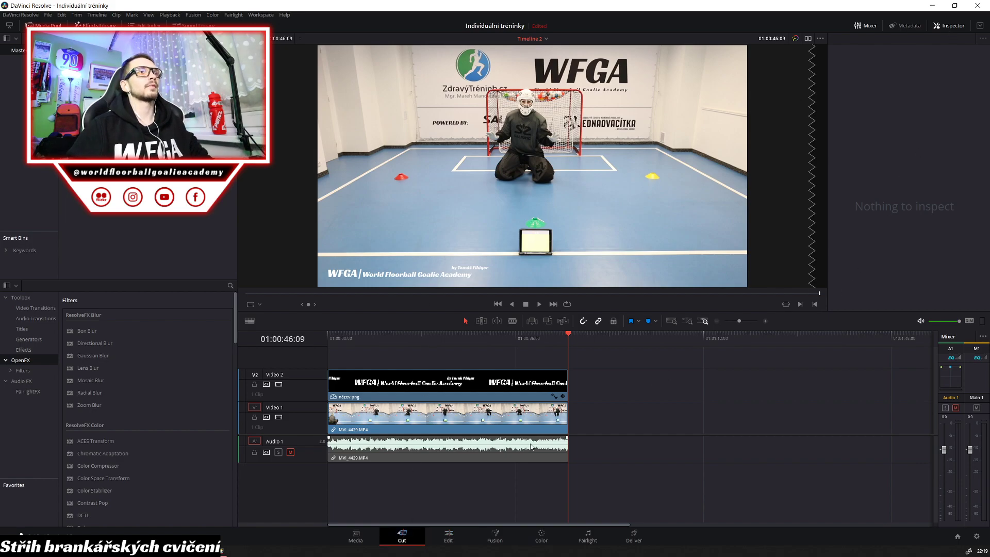
left_click(956, 26)
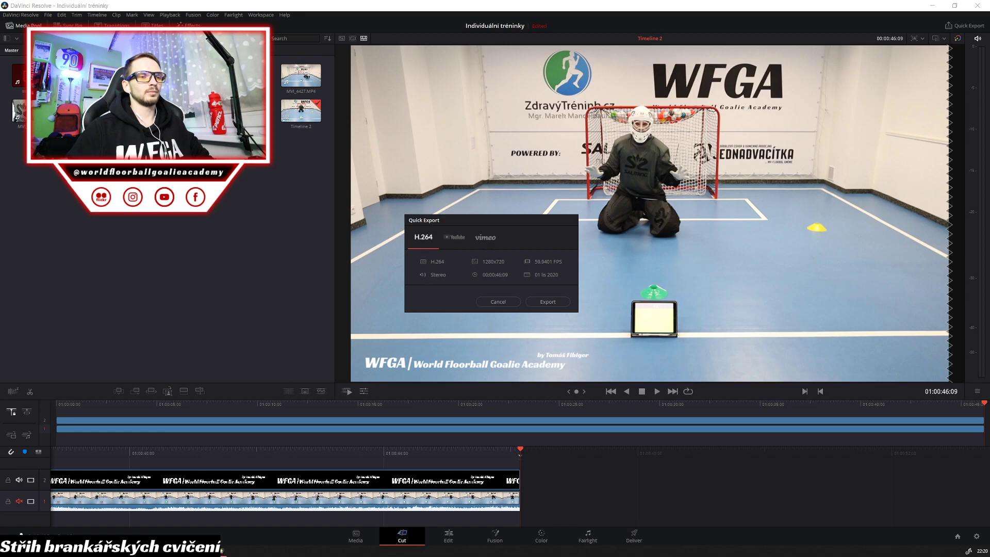
key("Return")
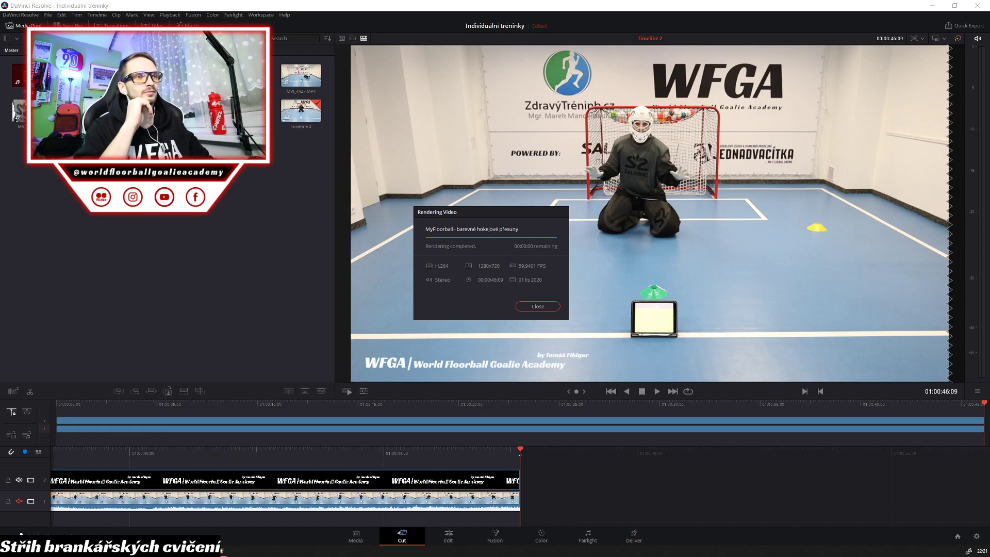
left_click(541, 306)
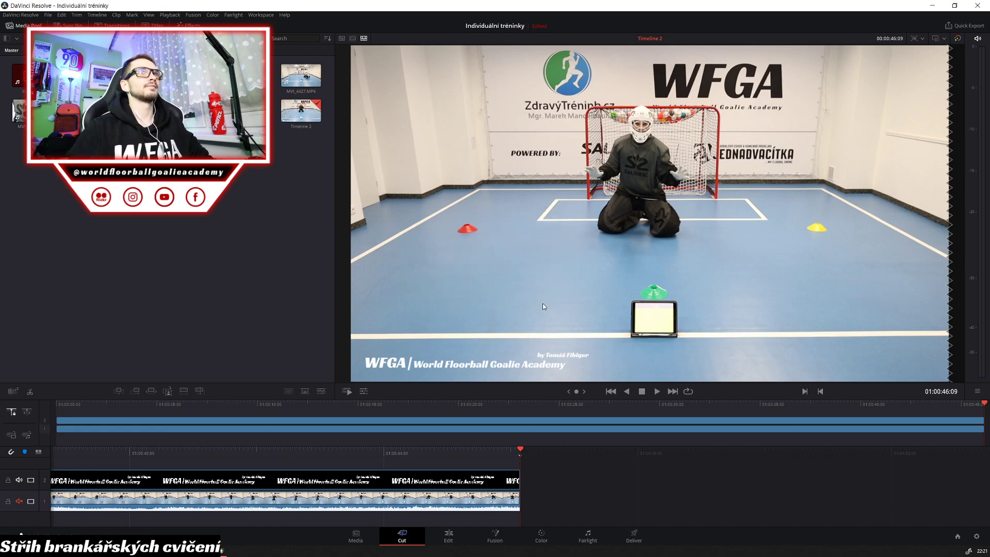
Replace the MVI_4429.MP4 clip on Video 1 with MVI_4430.MP4, placed at the timeline start under the title overlay
left_click(457, 535)
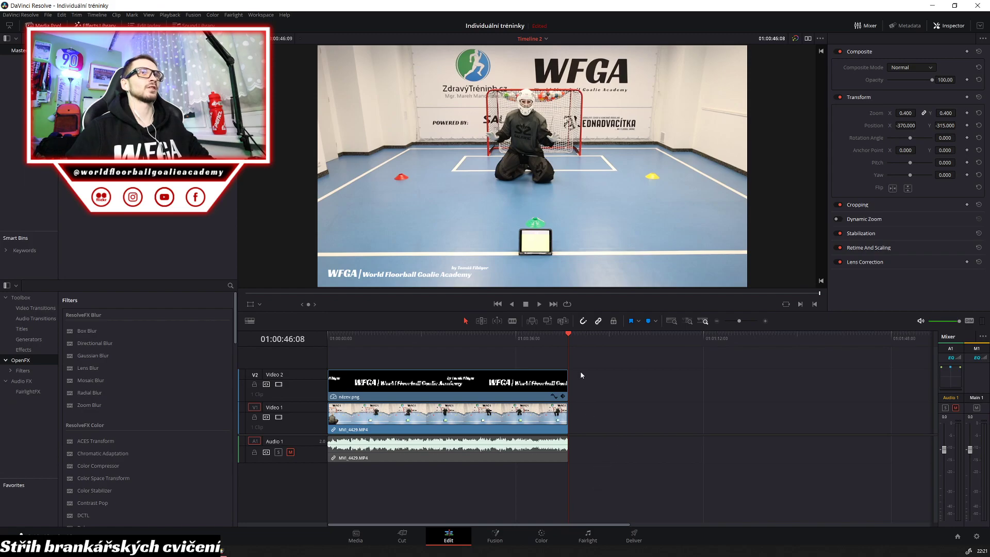
left_click_drag(569, 341, 328, 344)
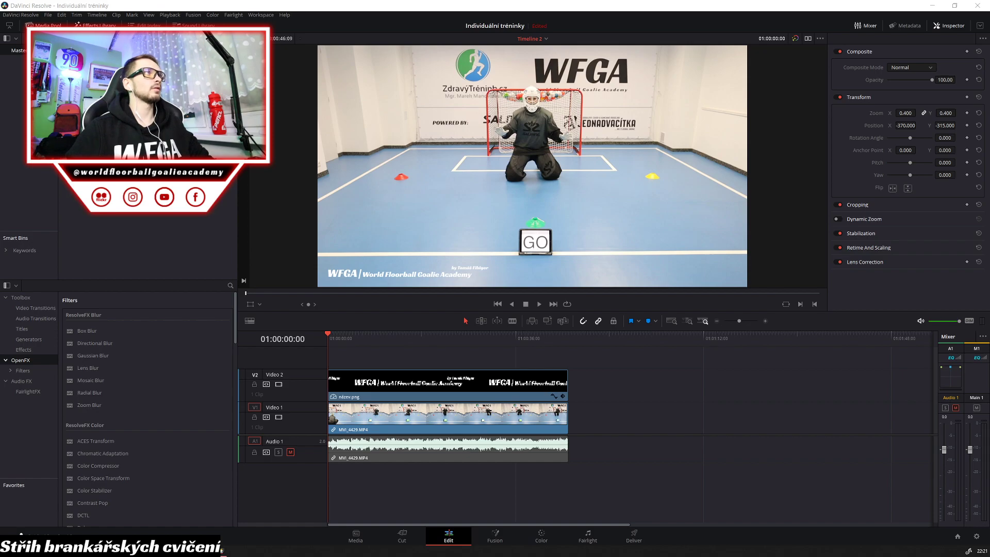
left_click_drag(166, 212, 177, 238)
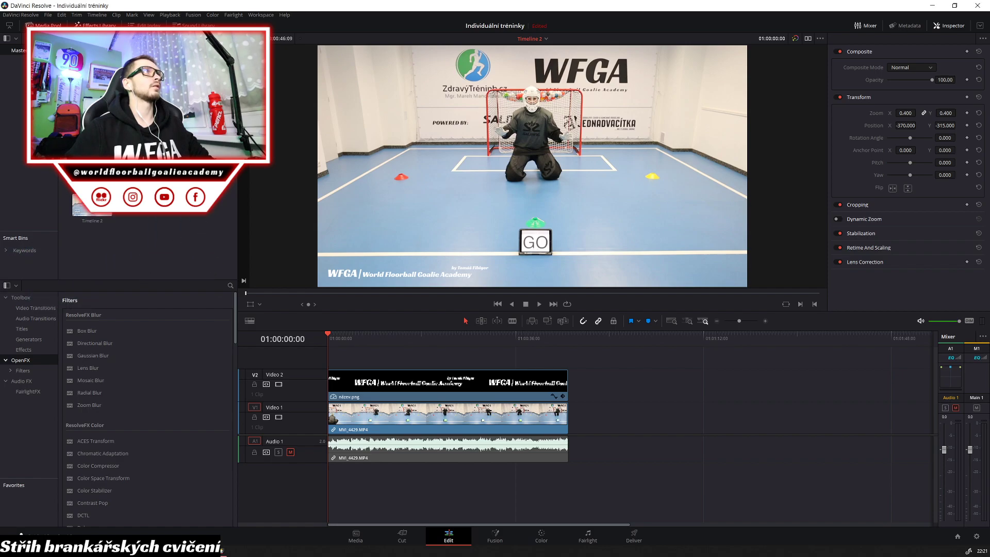
left_click_drag(555, 351, 569, 425)
left_click(537, 426)
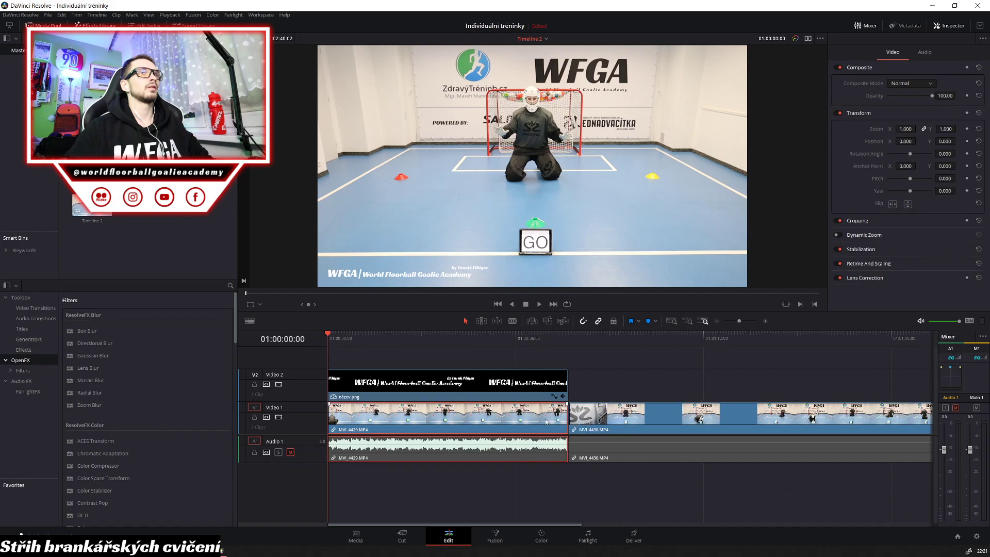
key("BackSpace")
left_click(601, 421)
left_click_drag(601, 420, 360, 420)
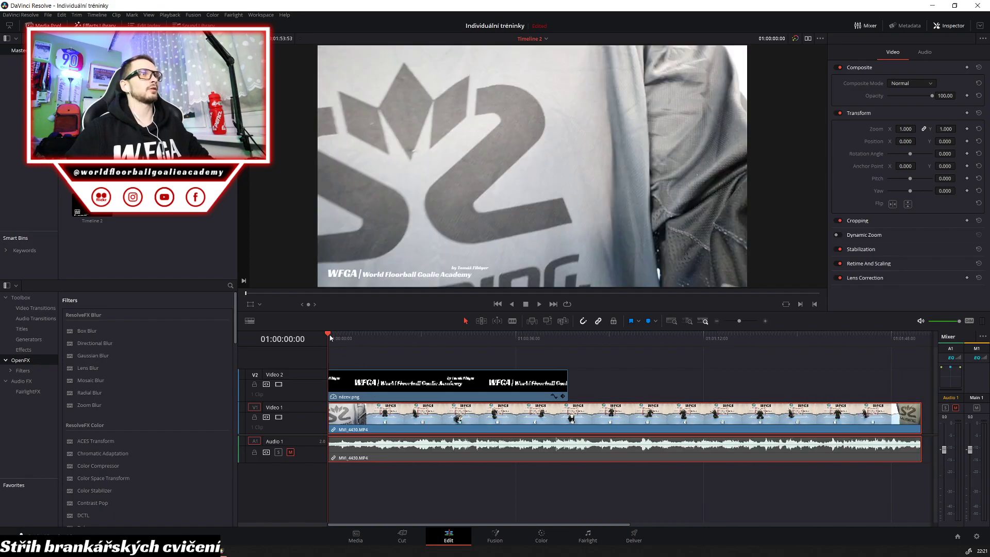
Find the frame where the first GO cue appears on the tablet and split the MVI_4430.MP4 clip there at 01:00:12:50
left_click_drag(331, 337, 337, 337)
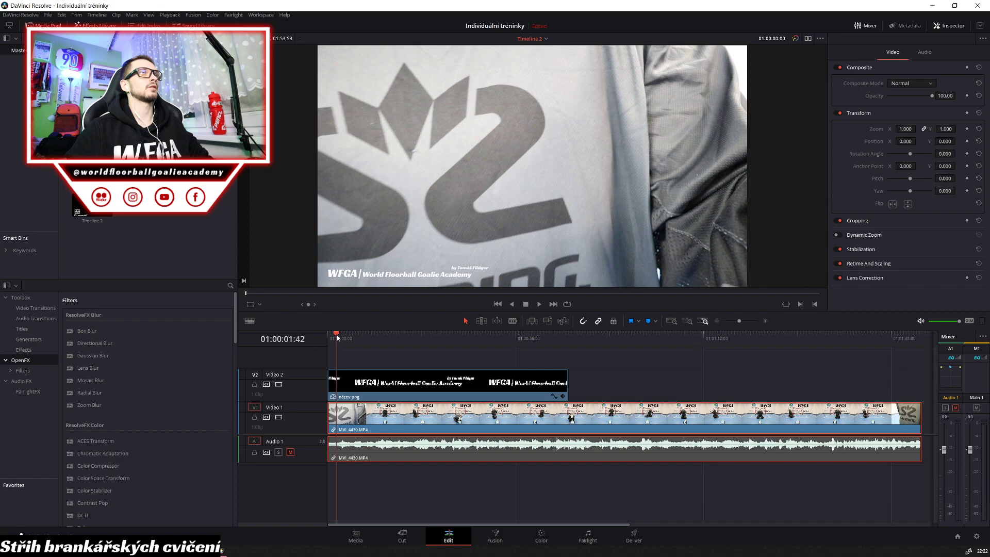
key("space")
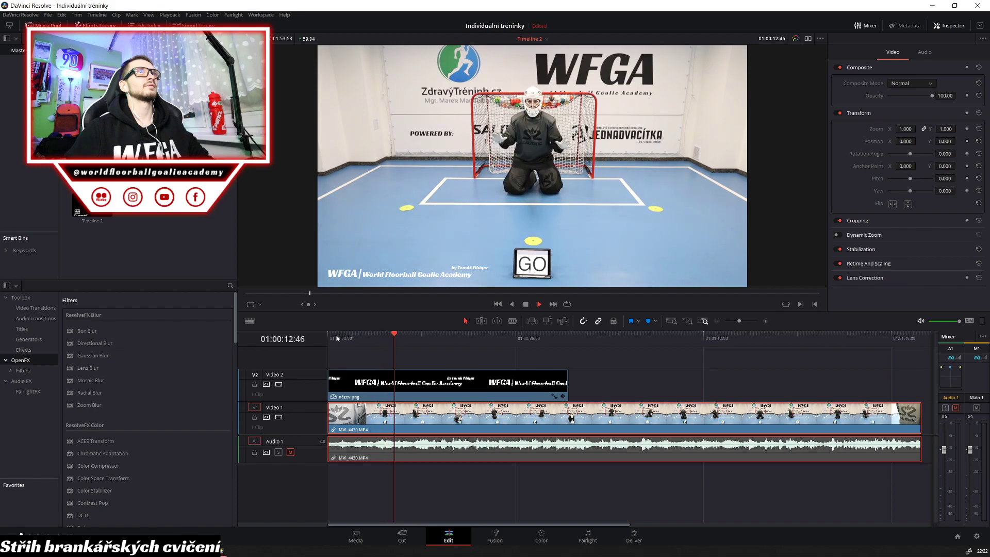
key("space")
key("Left")
key("Left")
key("Left")
key("Left")
key("Left")
key("Left")
key("Left")
key("Left")
key("Left")
key("Left")
key("Left")
key("Left")
key("Left")
key("Left")
key("Left")
key("Left")
key("Left")
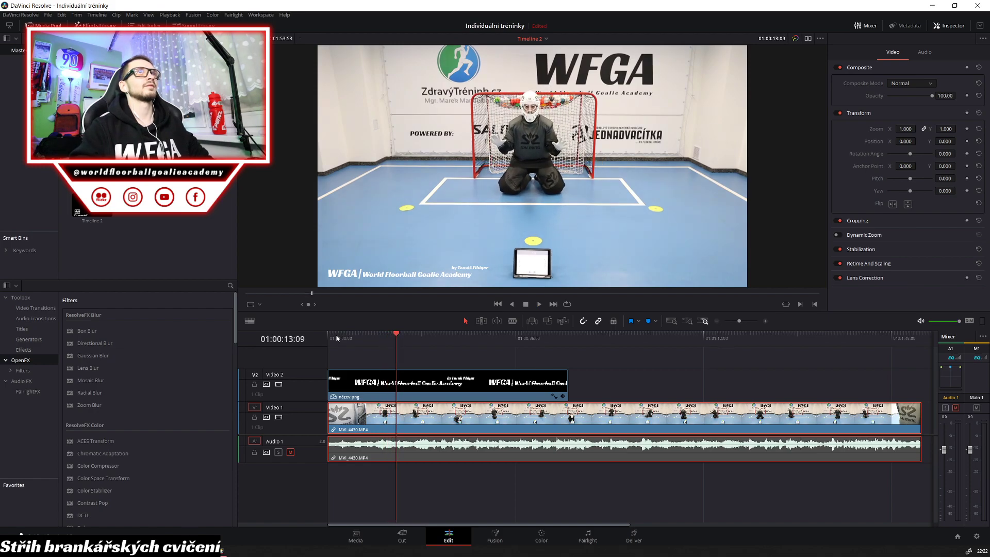
key("Left")
key("Left")
key("Left")
key("Left")
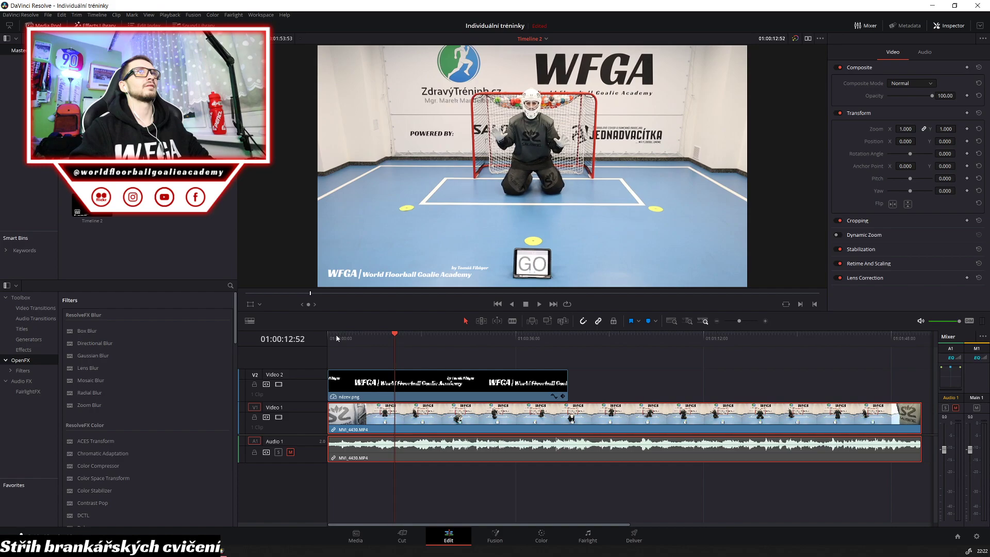
key("Left")
key("Left")
key("Left")
key("Left")
key("Left")
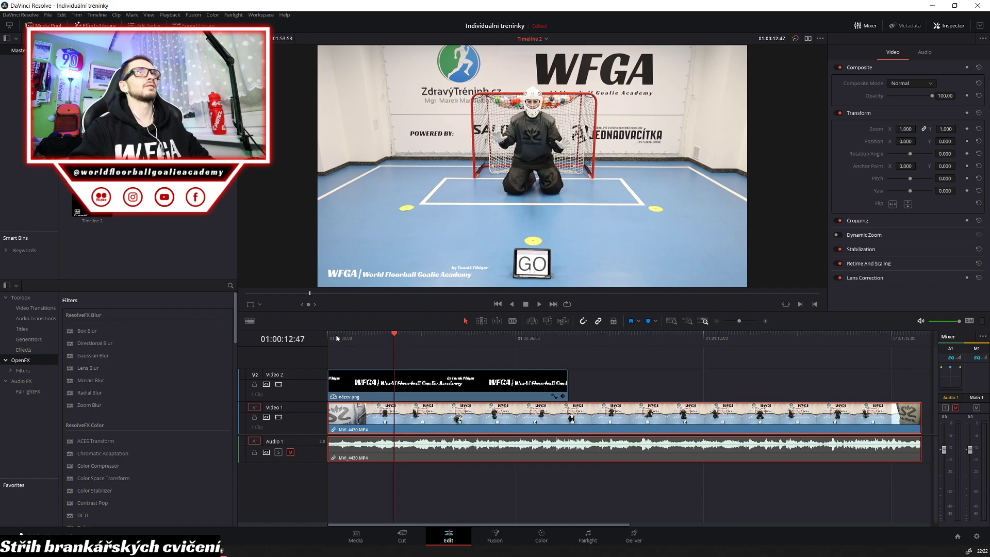
key("Right")
key("Right")
key("Right")
key("ctrl+b")
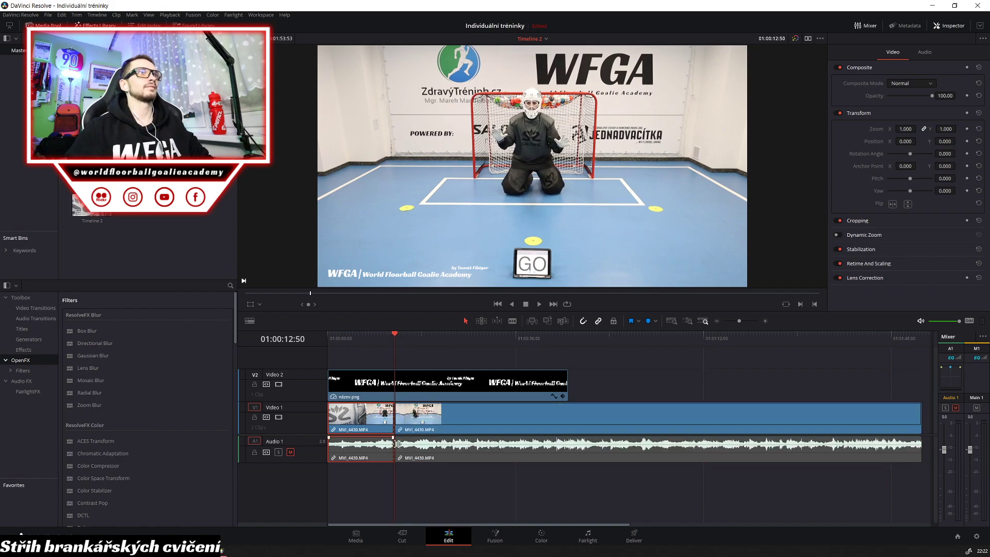
Delete the MVI_4430.MP4 section before the first GO cue and move the remaining section to the timeline start
left_click_drag(397, 442, 367, 429)
key("Home")
Play MVI_4430.MP4 up to the second GO cue on the tablet and split the clip there at 01:00:24:41
key("space")
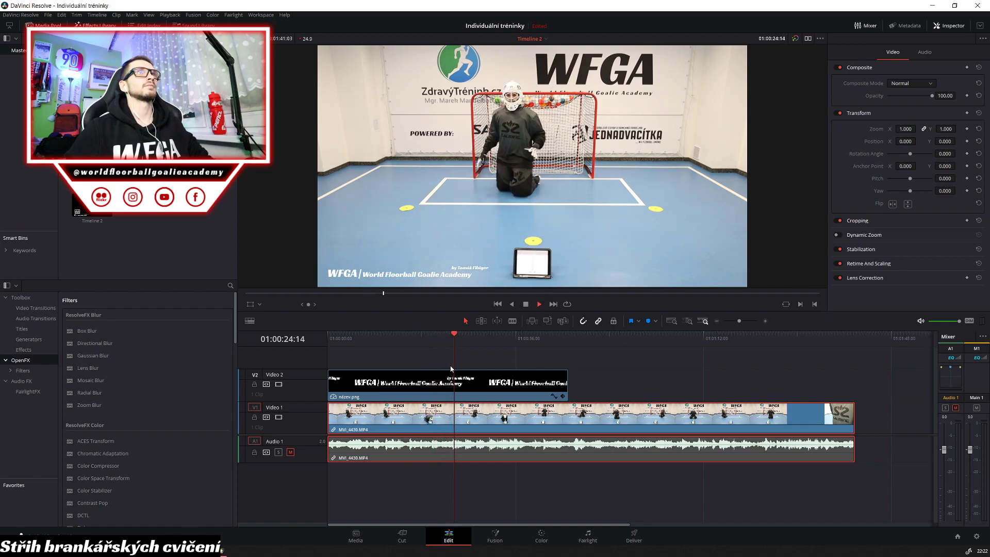
key("space")
key("Right")
key("Right")
key("Right")
key("Right")
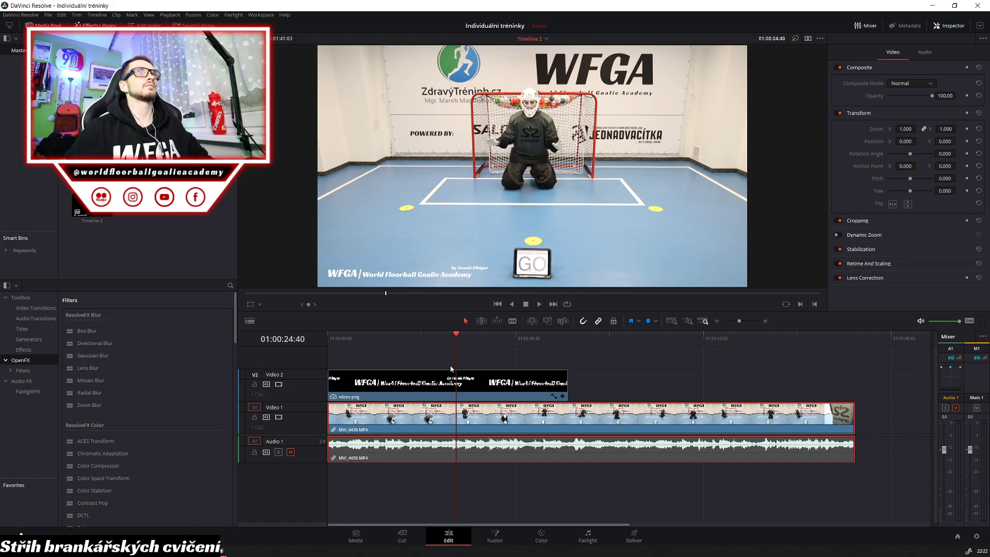
key("Right")
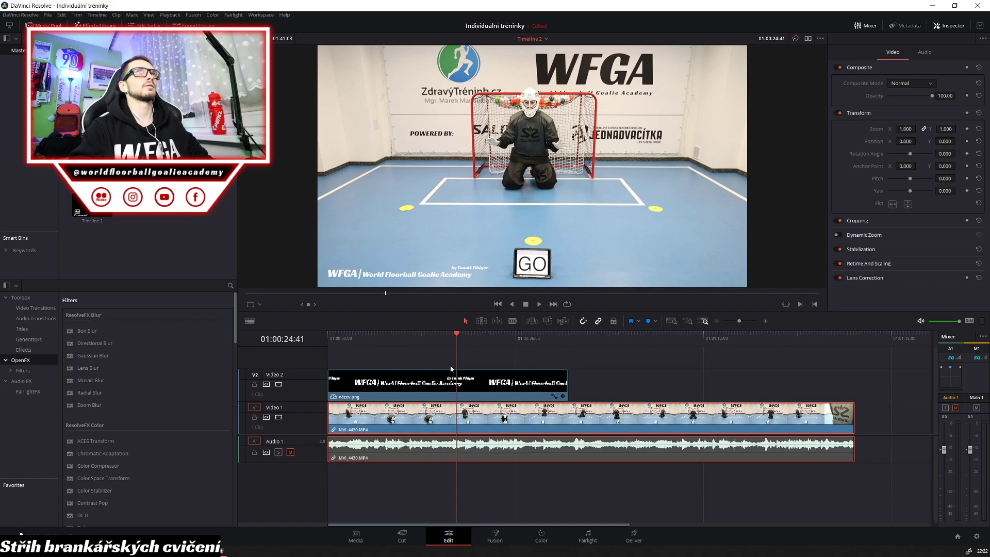
key("ctrl+b")
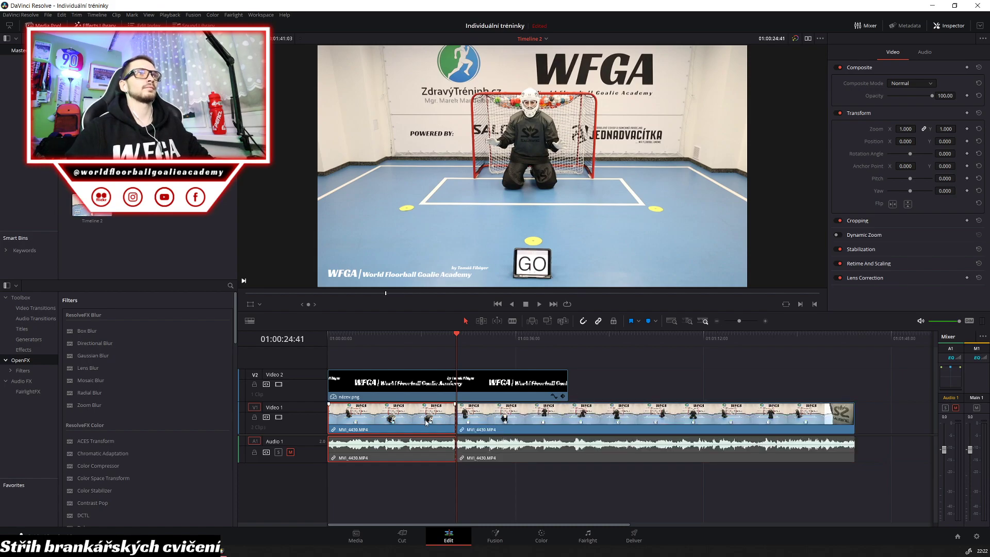
Delete the MVI_4430.MP4 section before the second GO cue and move the remaining section to the timeline start
key("BackSpace")
left_click_drag(447, 418, 319, 415)
key("Home")
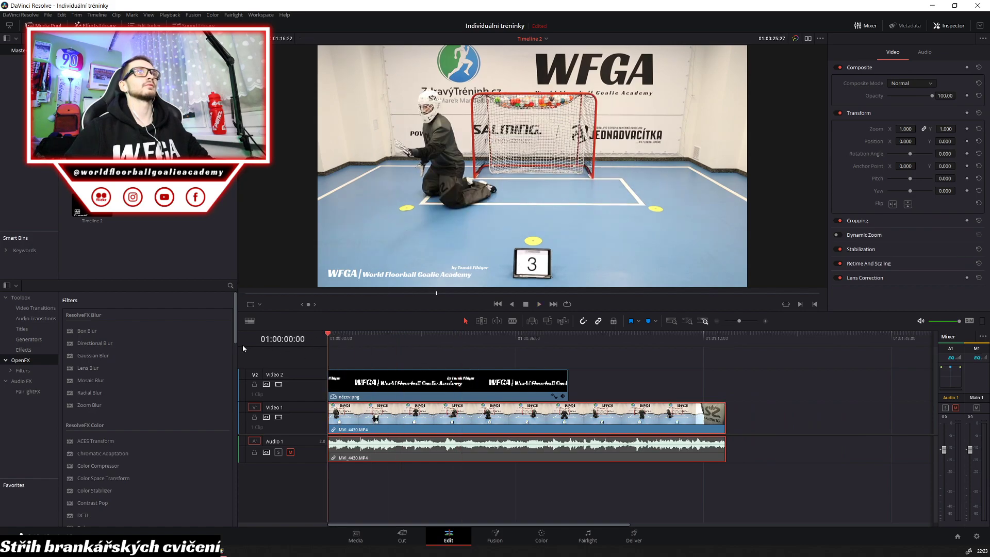
Play through MVI_4430.MP4 to the third GO cue on the tablet and split the clip there at 01:00:20:31
key("space")
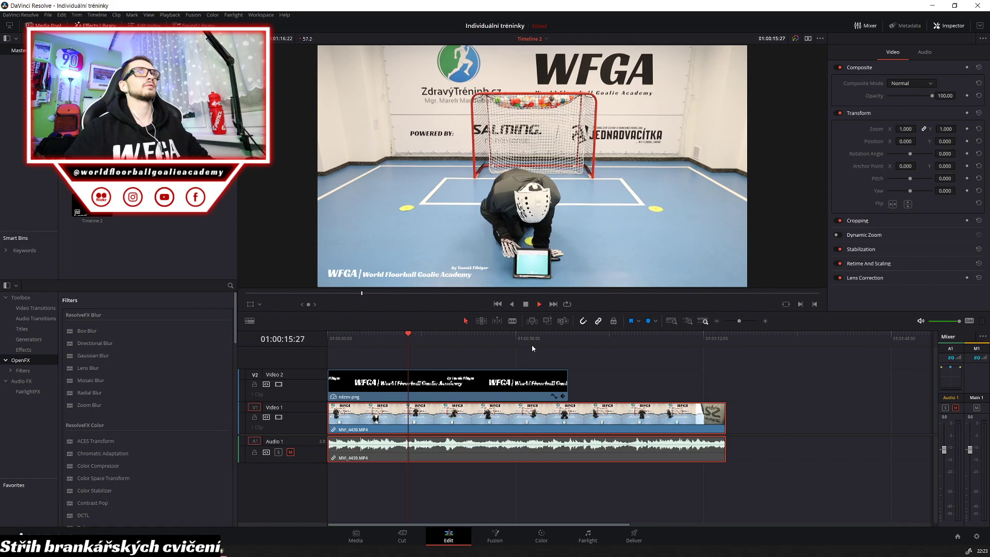
key("Home")
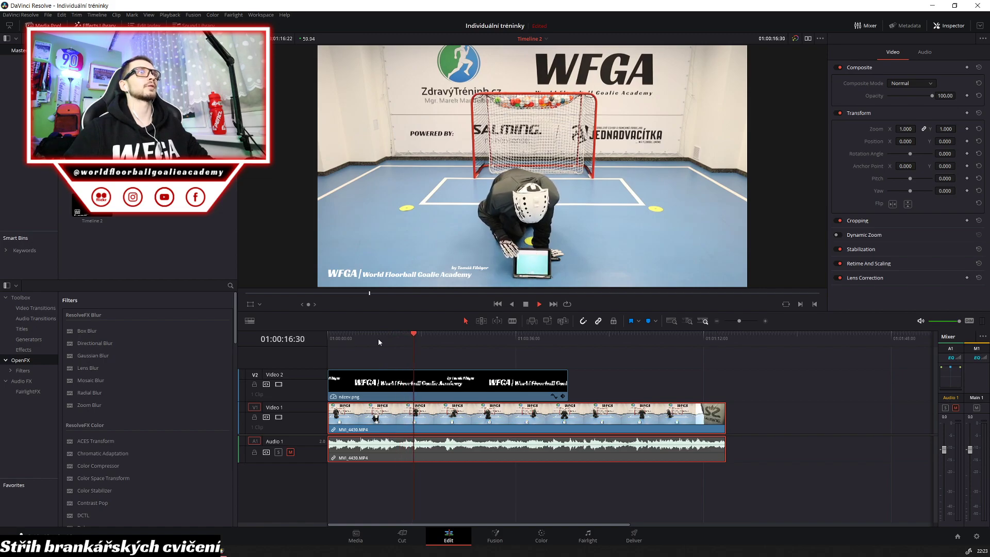
key("space")
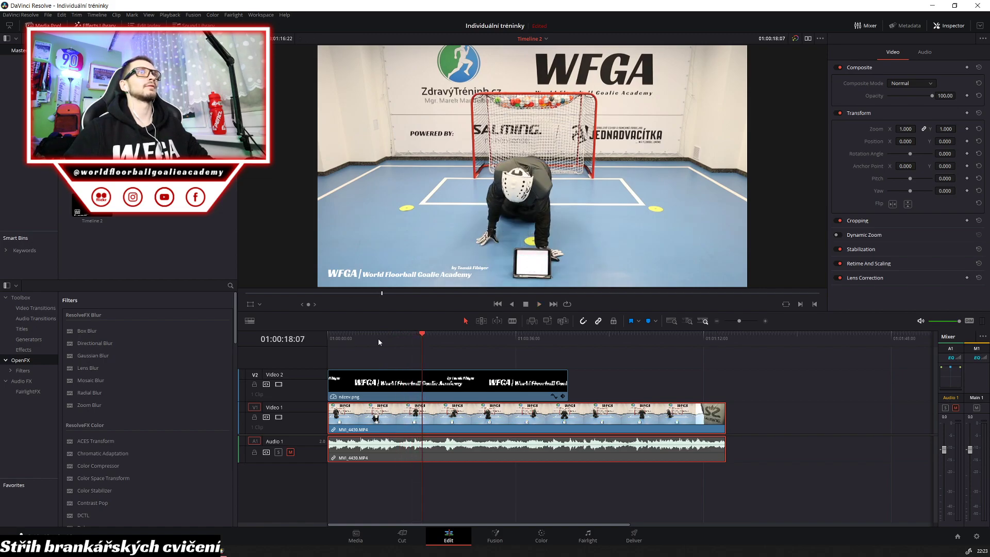
key("space")
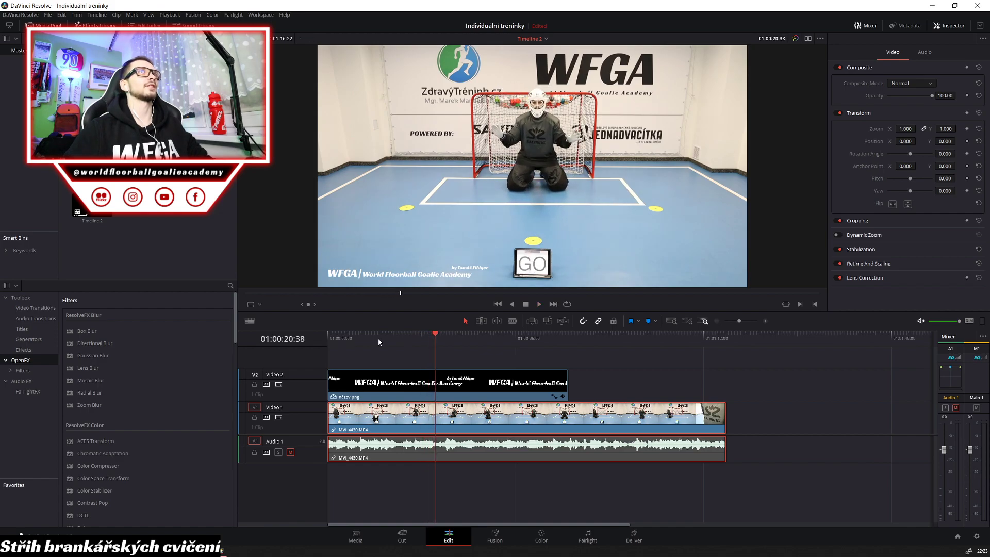
key("j")
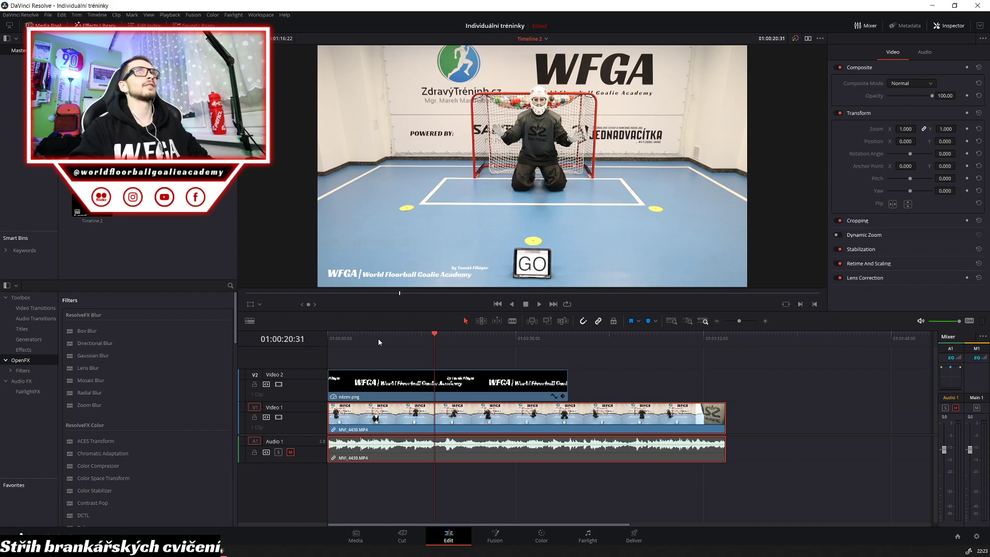
key("ctrl+b")
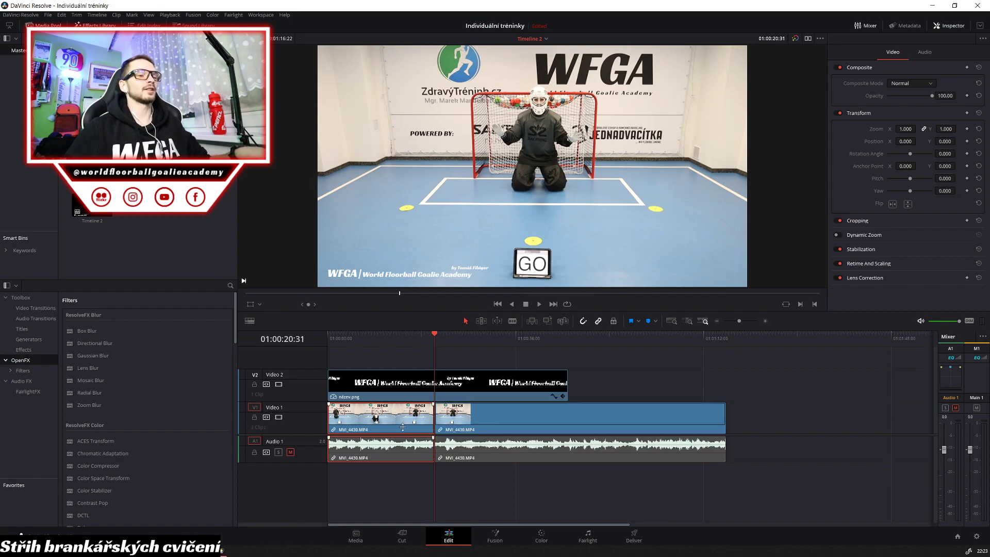
Delete the MVI_4430.MP4 section before the third GO cue and move the remaining section to the timeline start
left_click(400, 421)
key("BackSpace")
left_click_drag(438, 422, 330, 422)
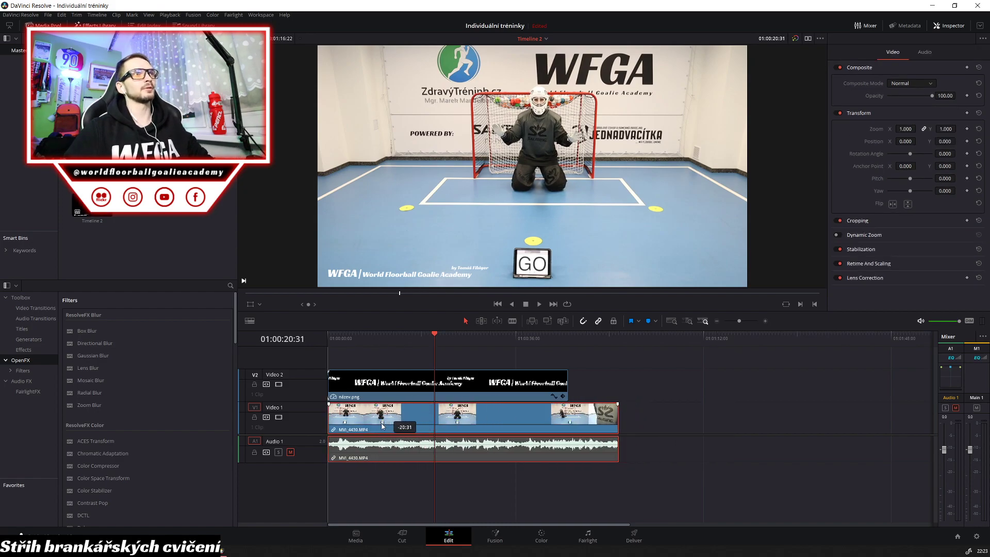
Play the trimmed MVI_4430.MP4 exercise from the timeline start and stop near its end at 01:00:49:01
key("Home")
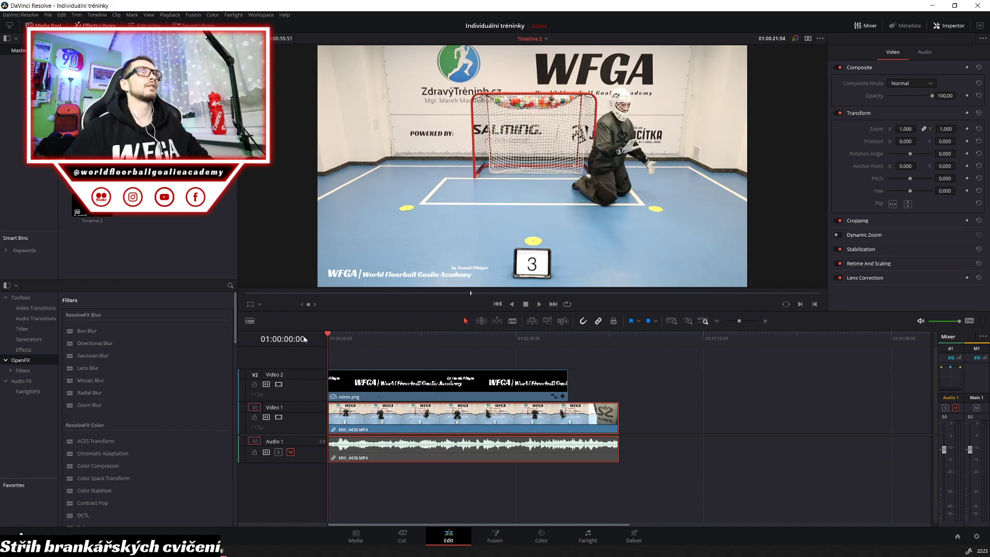
key("space")
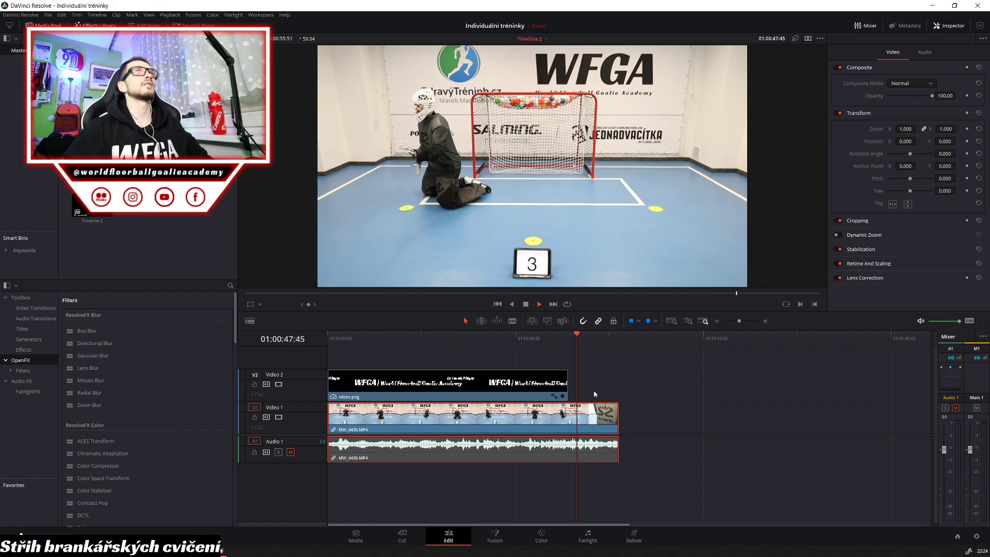
key("space")
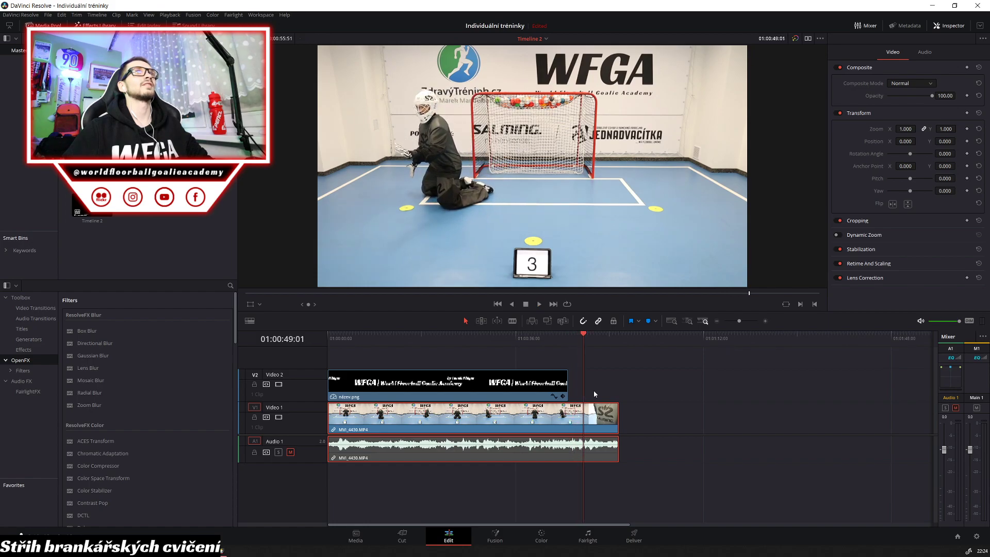
Find the frame just before the tablet's final number 3 disappears and split MVI_4430.MP4 there at 01:00:49:07
key("space")
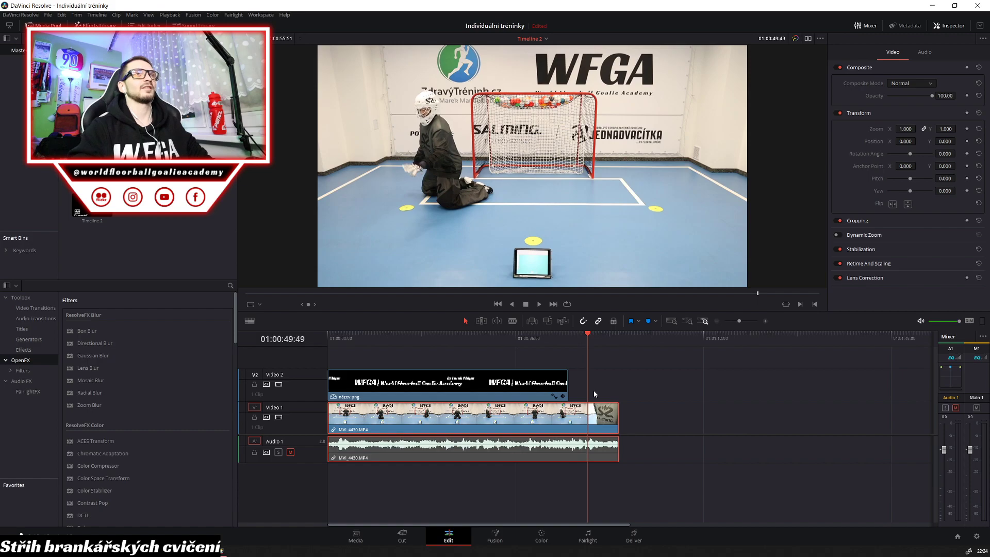
key("j")
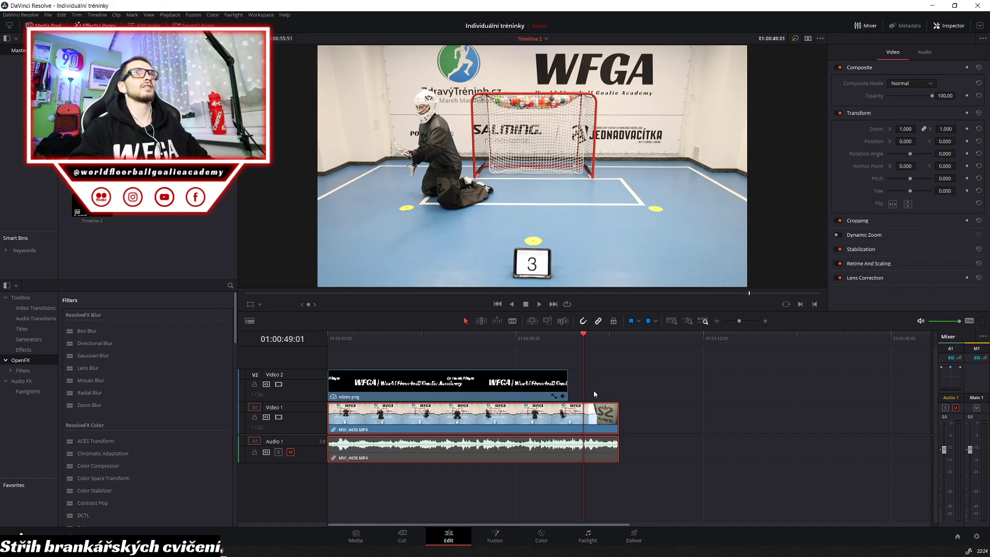
key("Left")
key("Left")
key("Right")
key("Right")
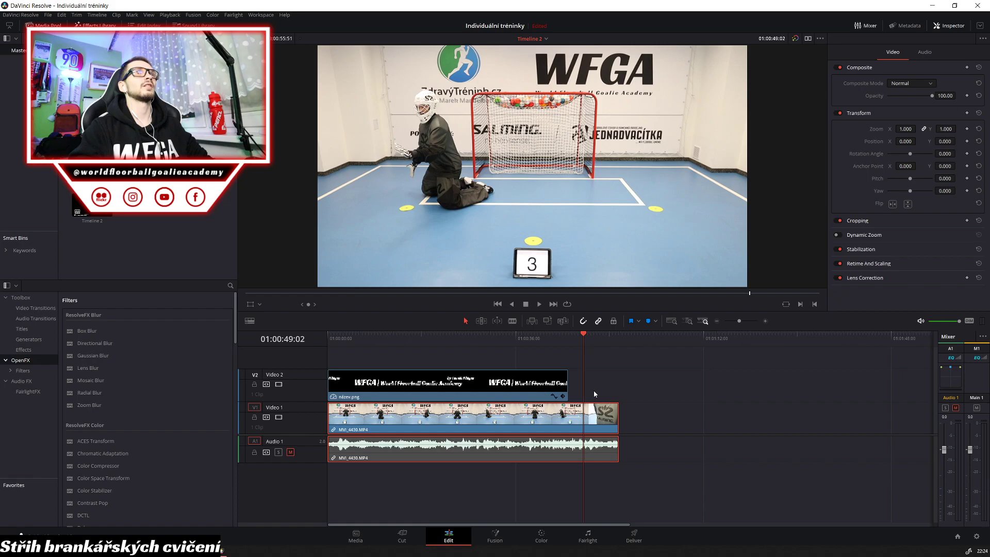
key("Right")
key("Right")
key("Right")
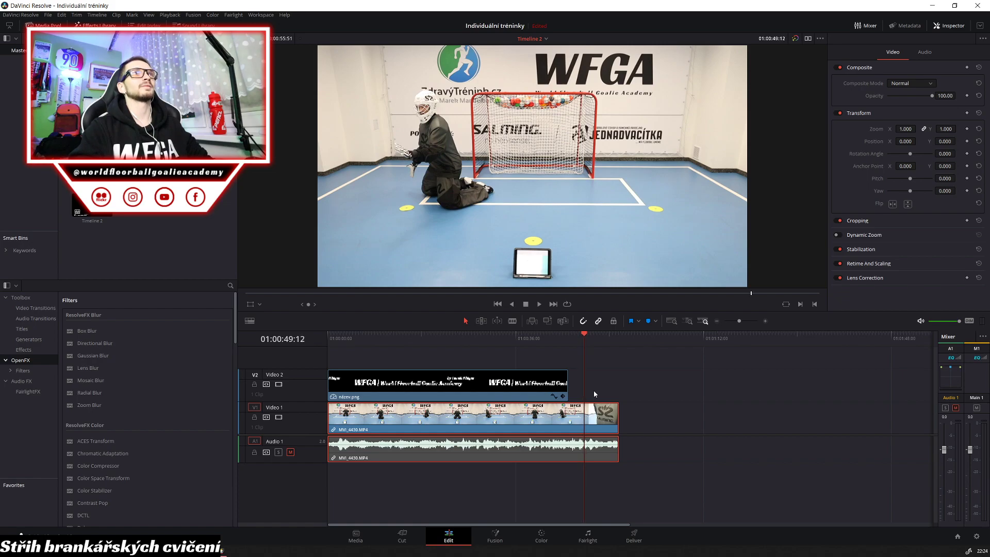
key("Left")
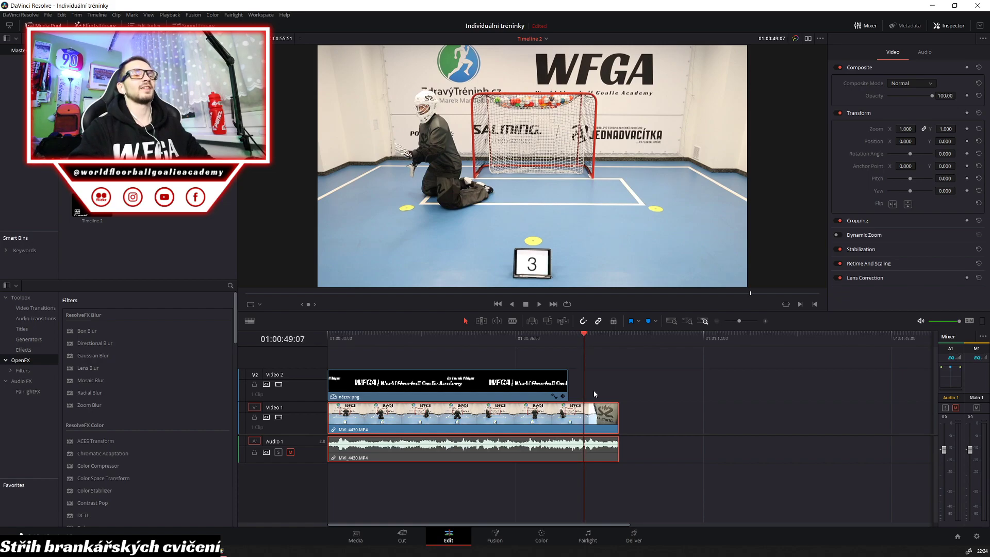
key("ctrl+b")
Delete the leftover end section of MVI_4430.MP4 and extend the title overlay to the trimmed clip's end, then return to the timeline start
left_click(599, 417)
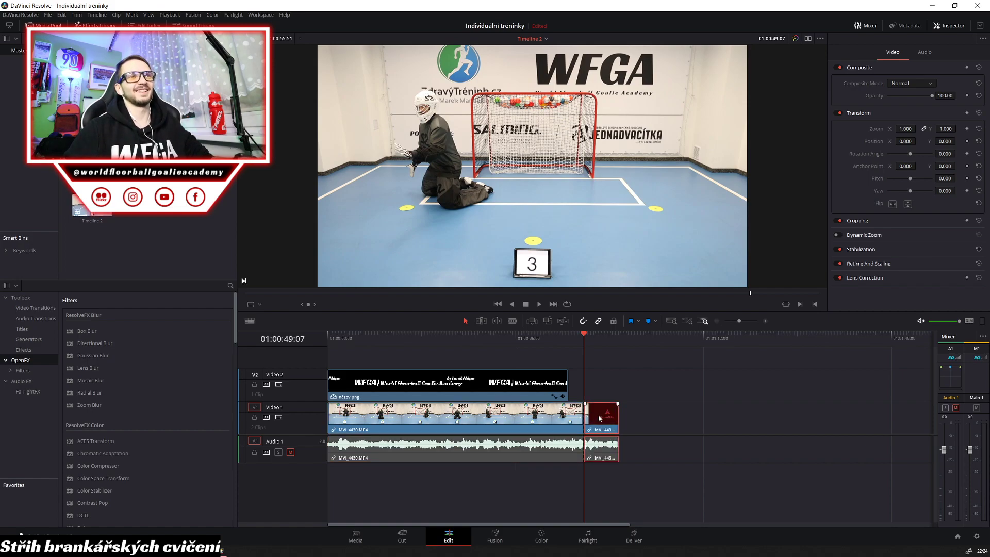
key("Delete")
left_click_drag(567, 385, 583, 384)
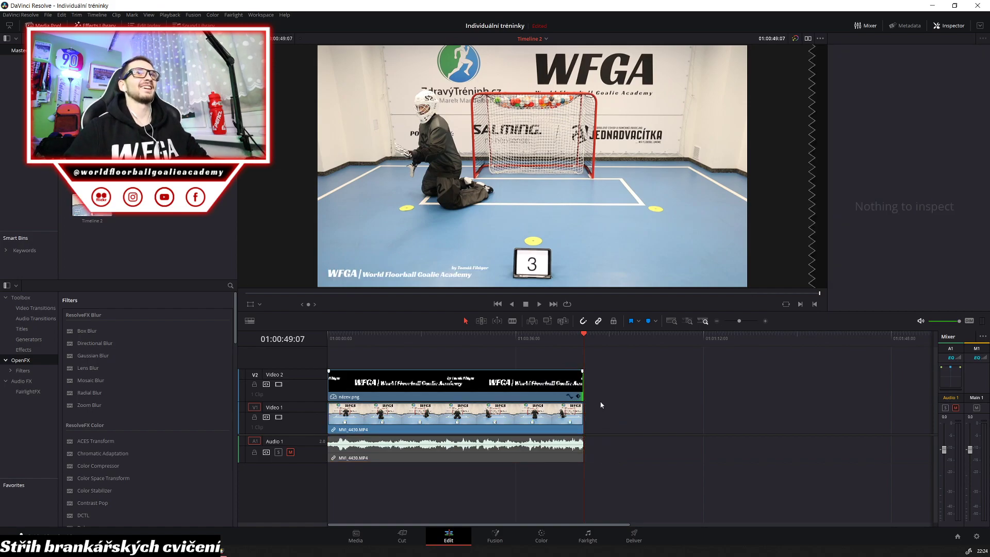
key("Home")
left_click(468, 422)
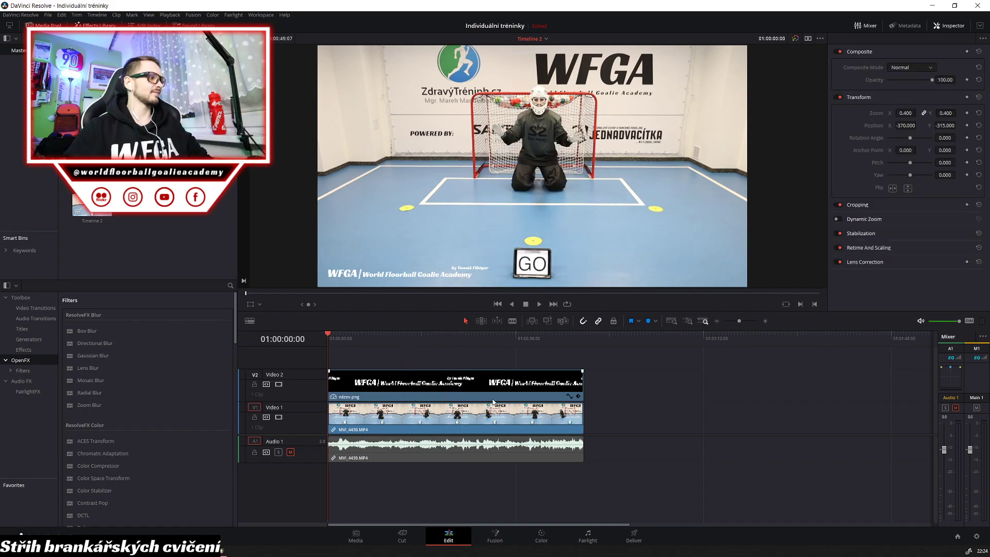
Quick-export the timeline as an H.264 video named "MyFloorball - hokejový nebo mini přesuny na 3 kužílky" and dismiss the finished render
left_click(402, 537)
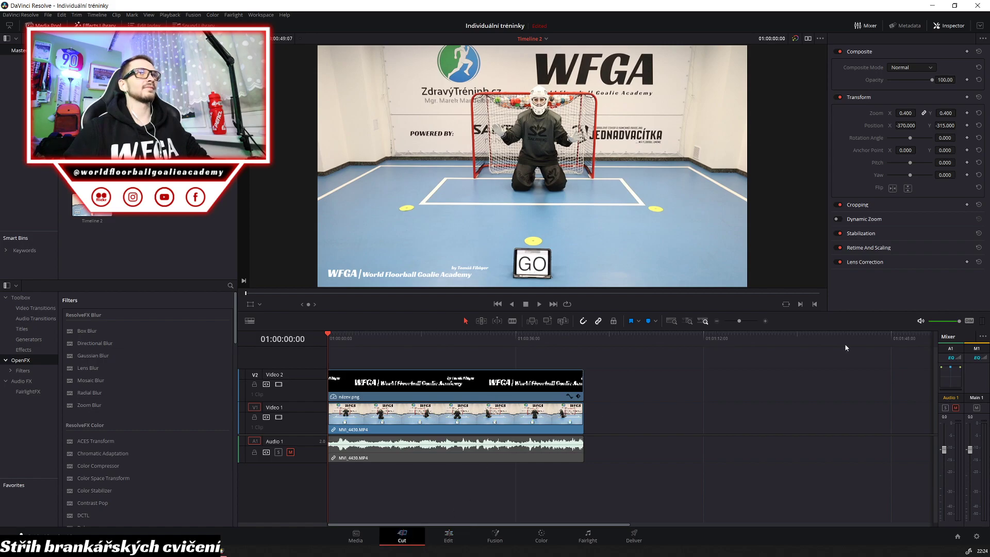
left_click(960, 25)
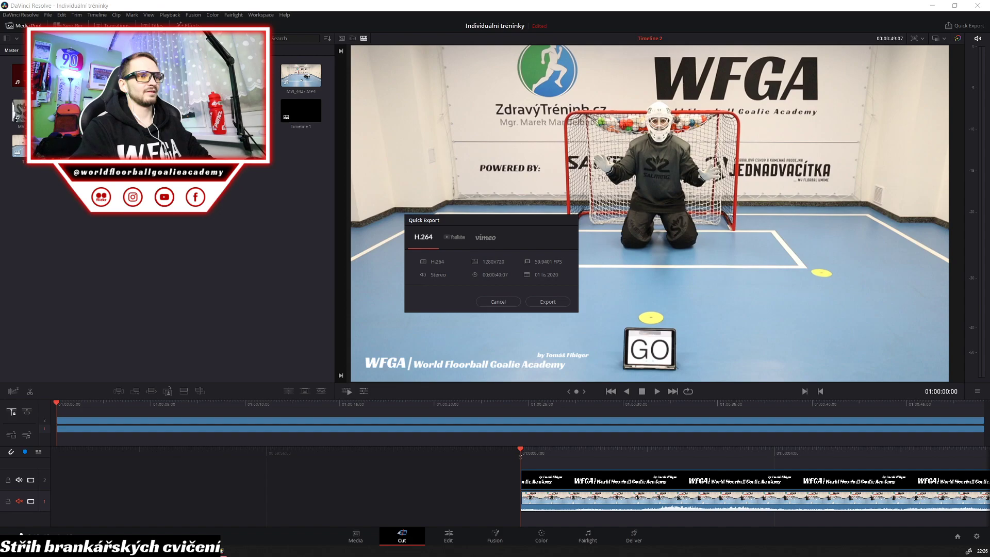
key("Return")
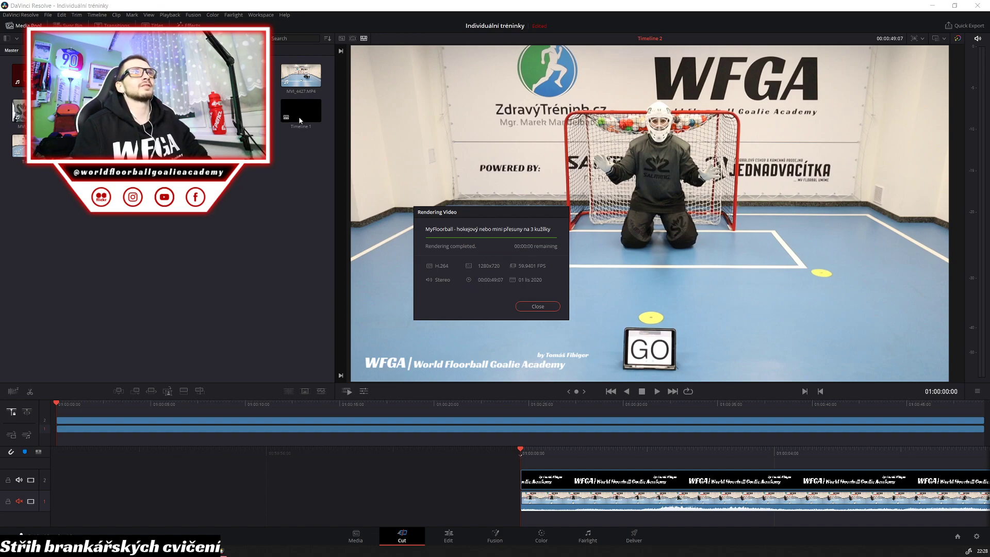
left_click(538, 306)
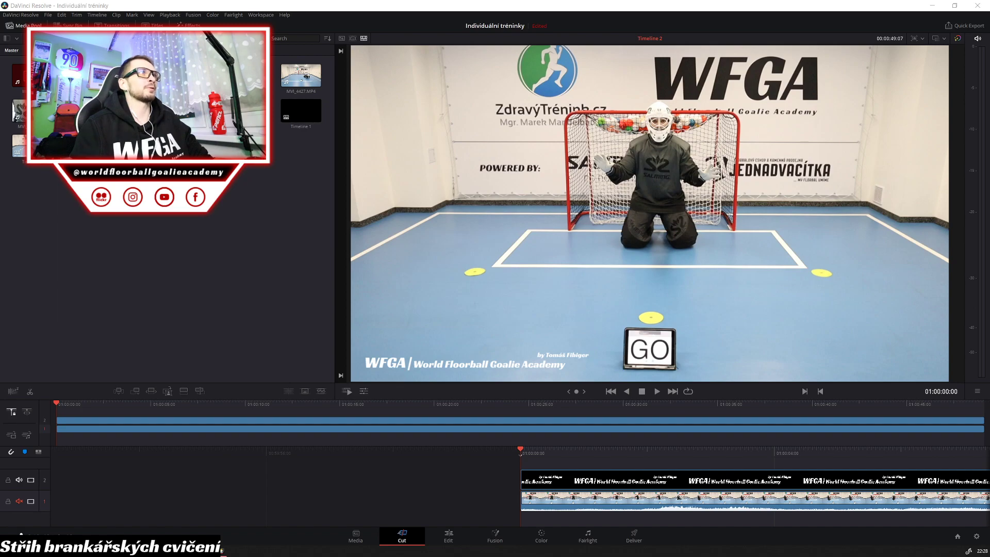
Return to the Edit page and import the next exercise clip into the media pool
left_click(448, 536)
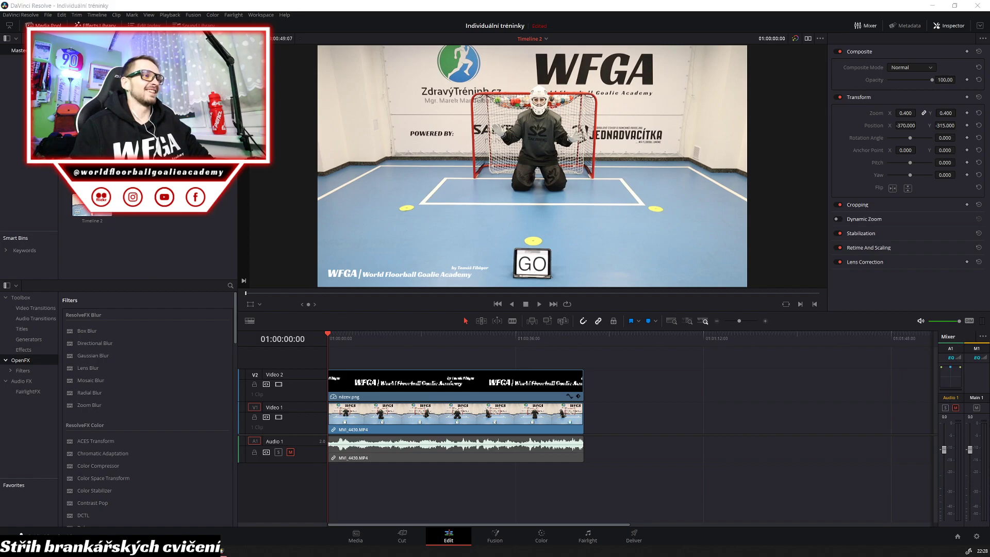
left_click_drag(87, 302, 209, 242)
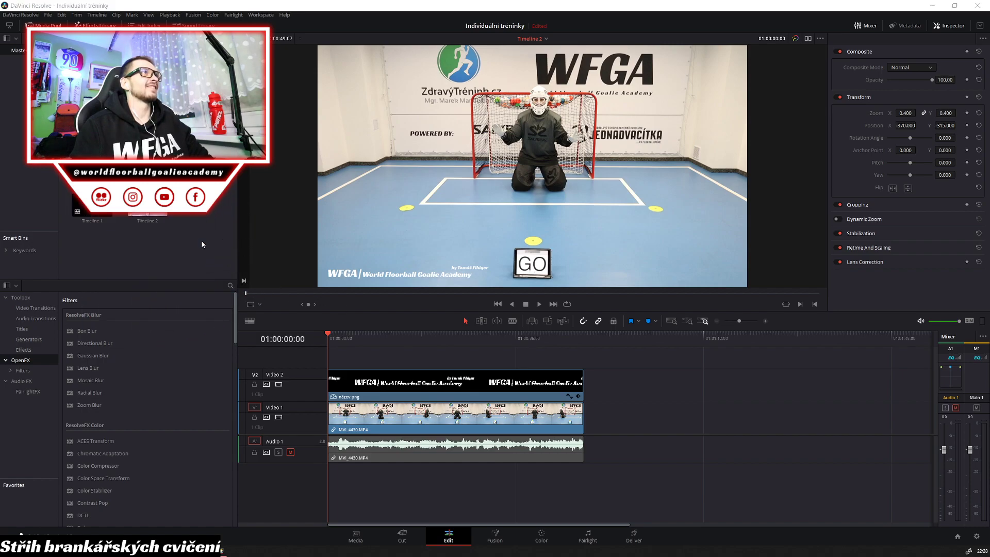
Add MVI_4431.MP4 to the timeline, delete the MVI_4430.MP4 clip and move the new clip to the timeline start
left_click_drag(204, 201, 582, 423)
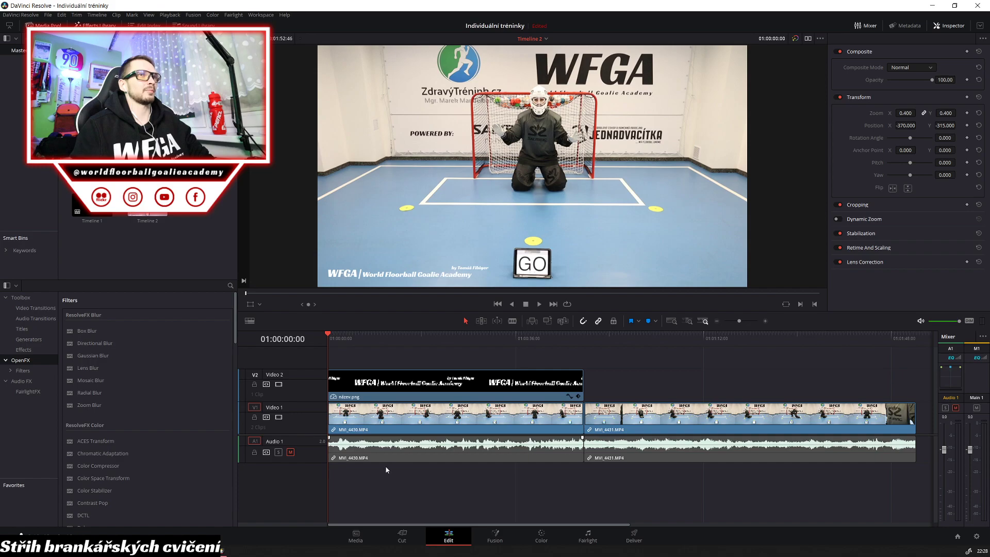
left_click_drag(364, 477, 461, 411)
key("BackSpace")
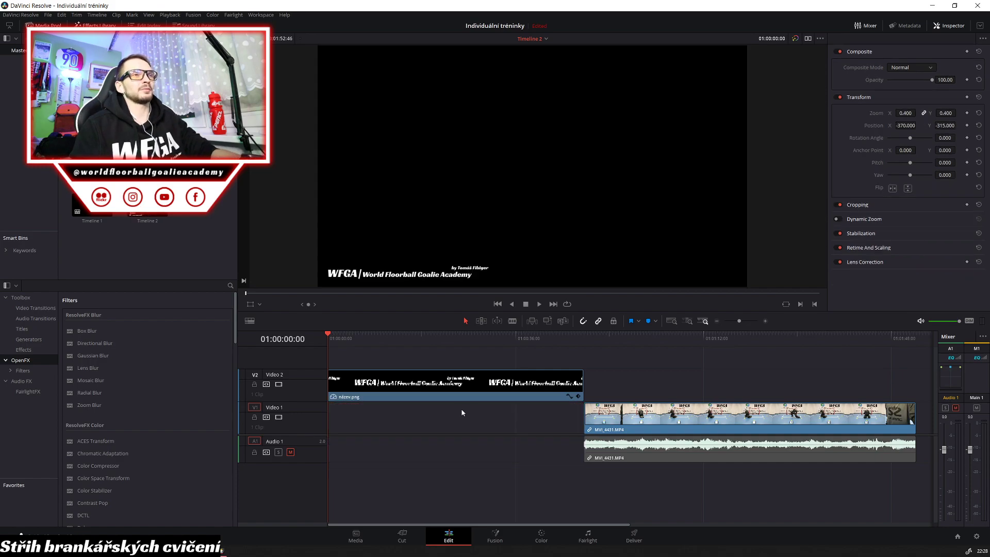
left_click_drag(634, 420, 378, 420)
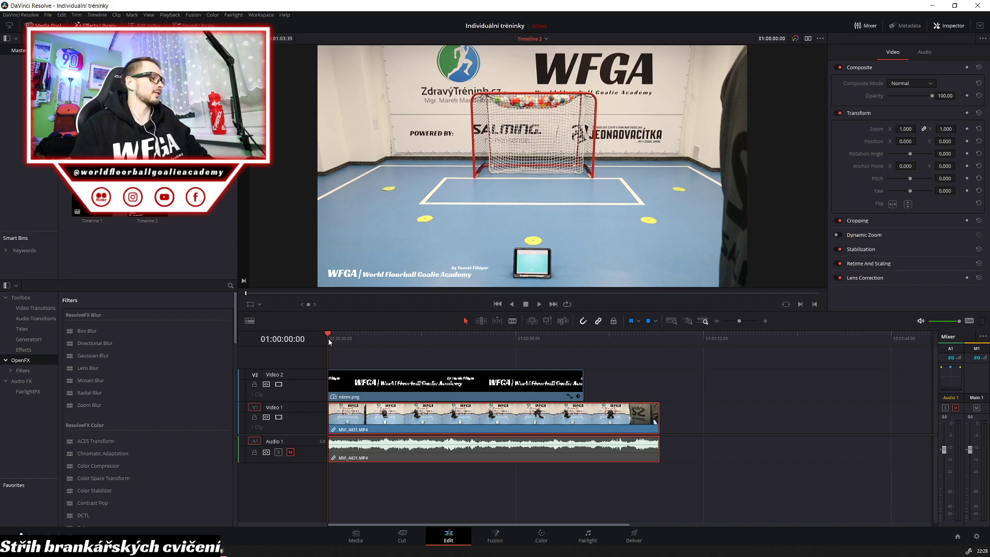
Split MVI_4431.MP4 at the GO frame at 01:00:08:40, delete the lead-in and move the remaining clip to the timeline start
key("space")
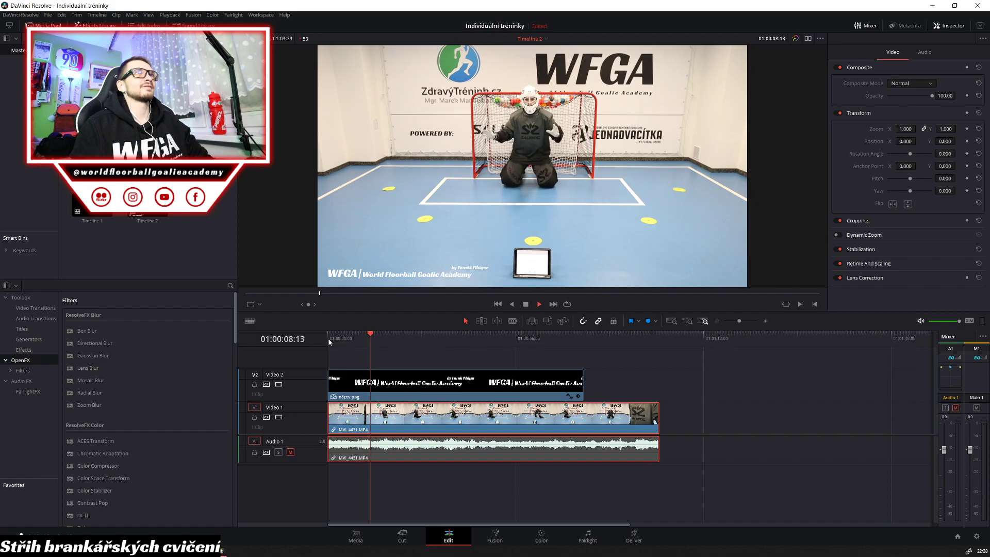
key("space")
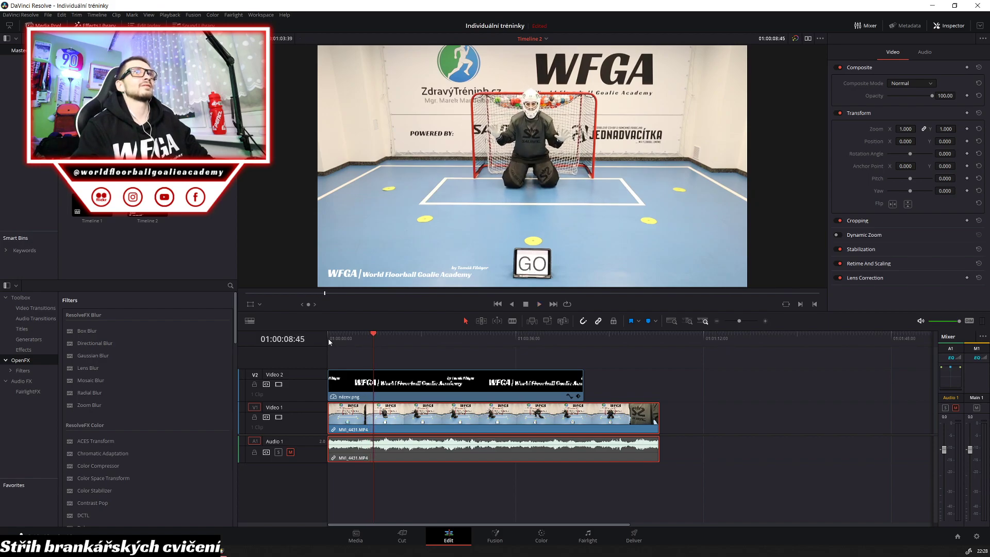
key("Left")
key("Left")
key("Left")
key("Left")
key("Left")
key("Left")
key("Left")
key("Left")
key("Left")
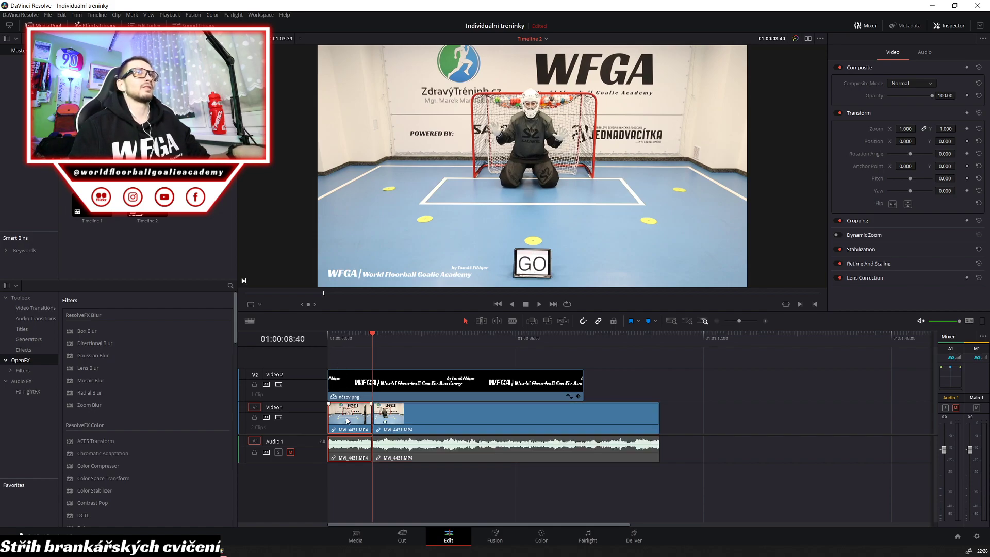
left_click_drag(328, 417, 368, 419)
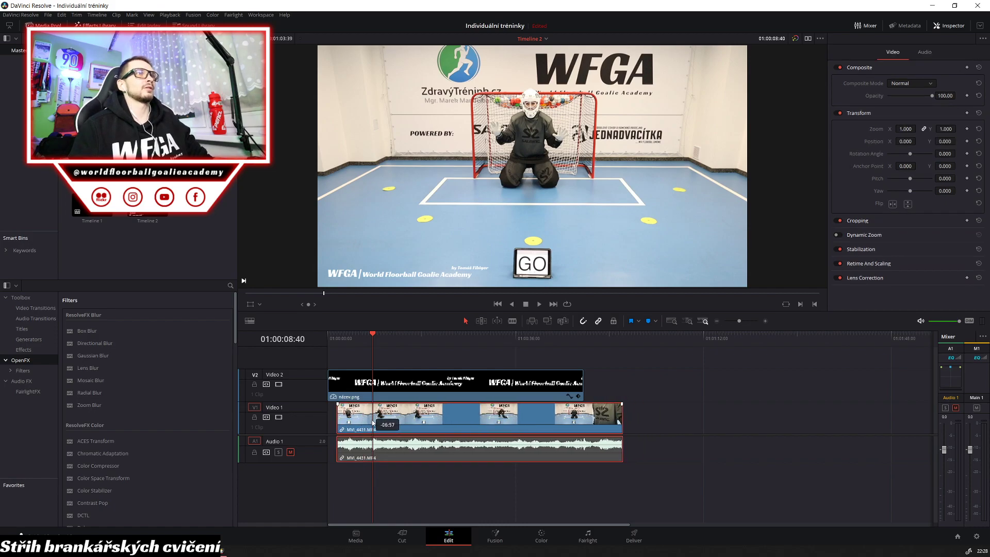
Cut off the tail of MVI_4431.MP4 at 01:00:45:03 and shorten the WFGA title overlay to the same end
key("Home")
key("space")
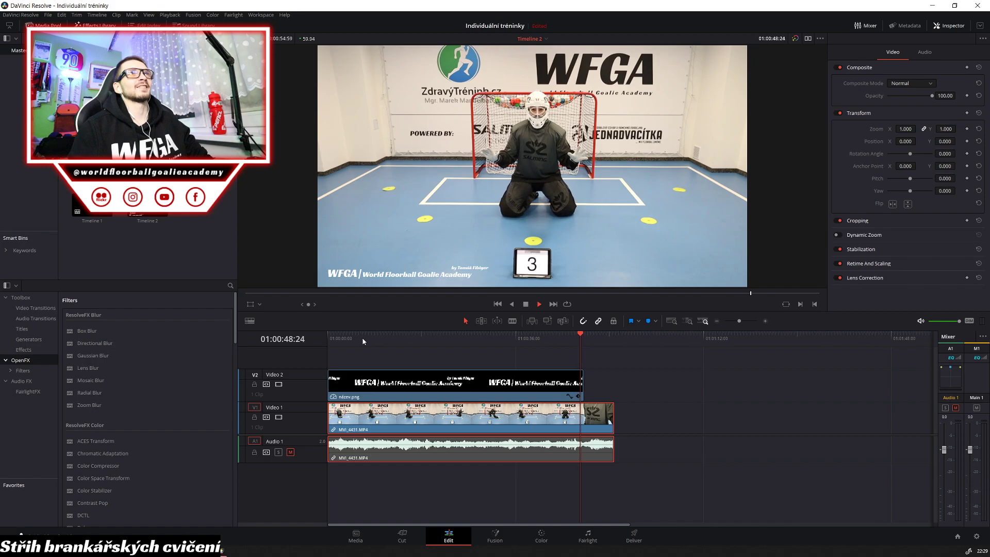
left_click_drag(577, 333, 569, 335)
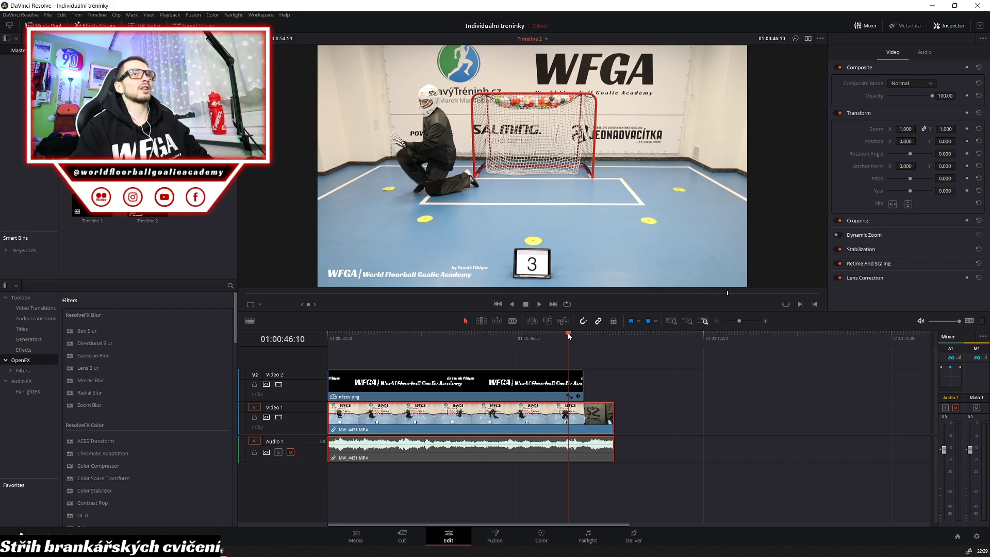
key("j")
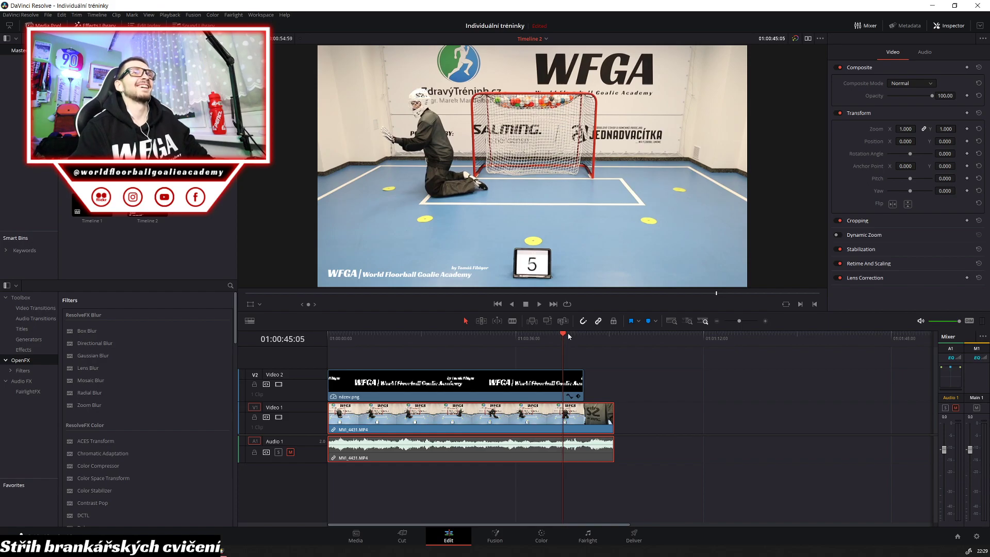
key("l")
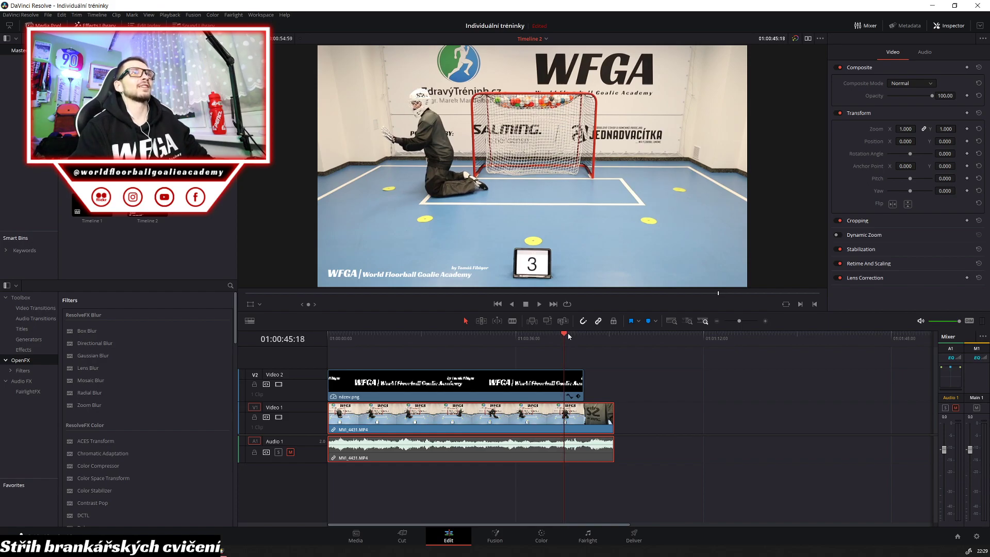
key("alt+k")
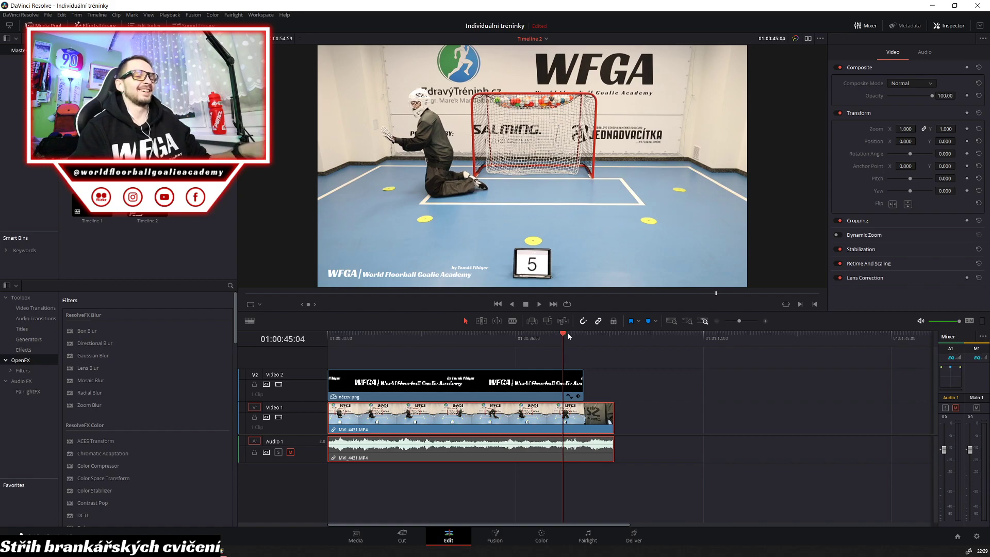
key("ctrl+b")
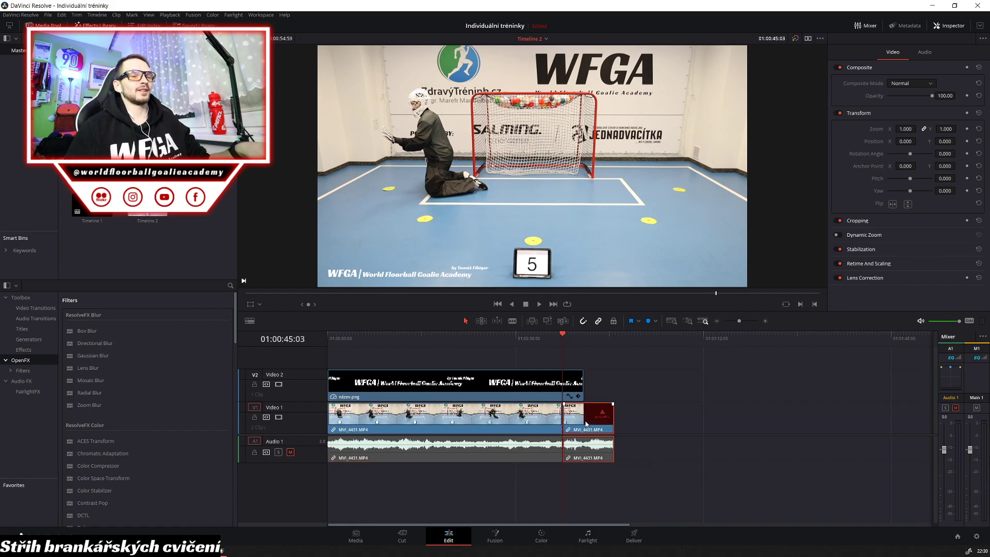
key("Delete")
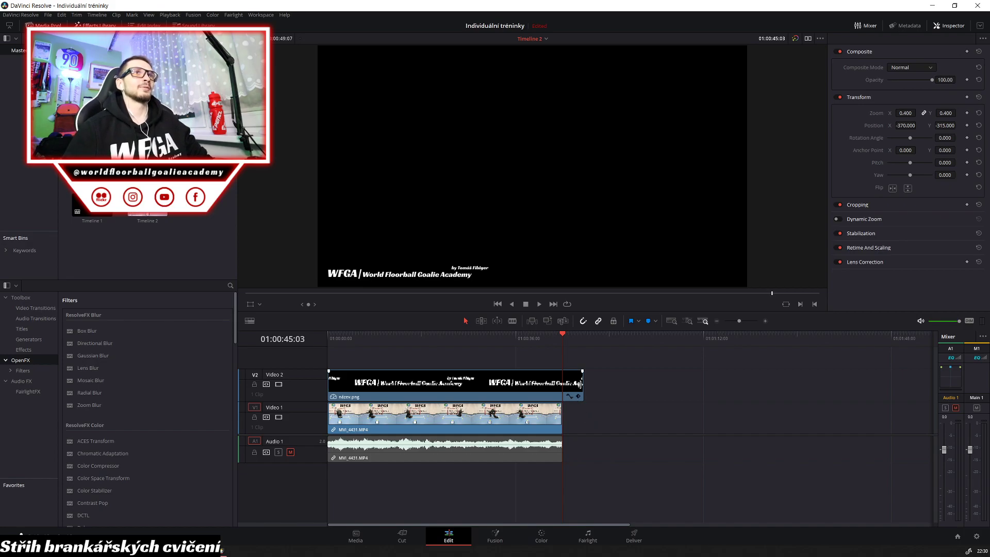
left_click_drag(581, 384, 561, 384)
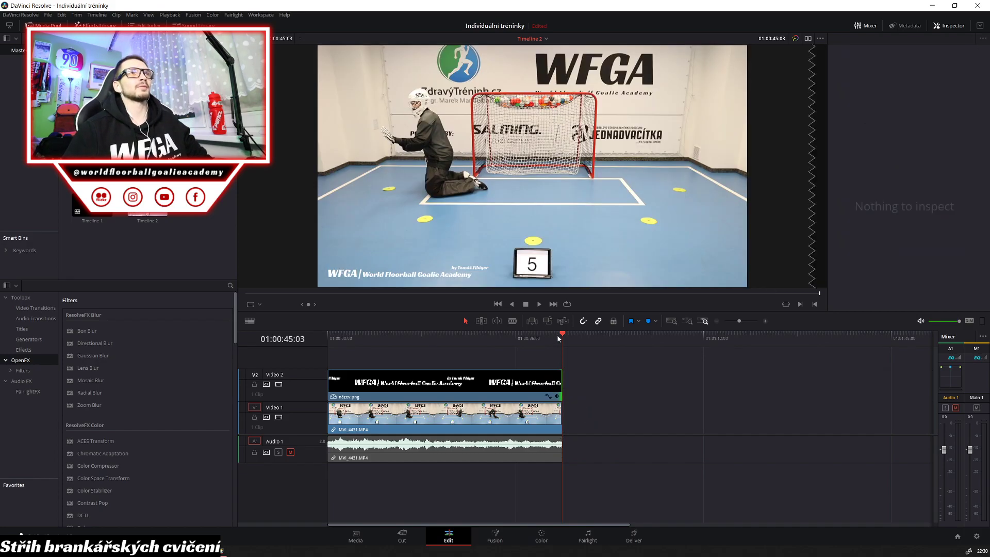
Quick Export the timeline as an H.264 video named "MyFloorball - hokejový nebo mini přesuny na 5 kužílky"
left_click_drag(558, 338, 335, 343)
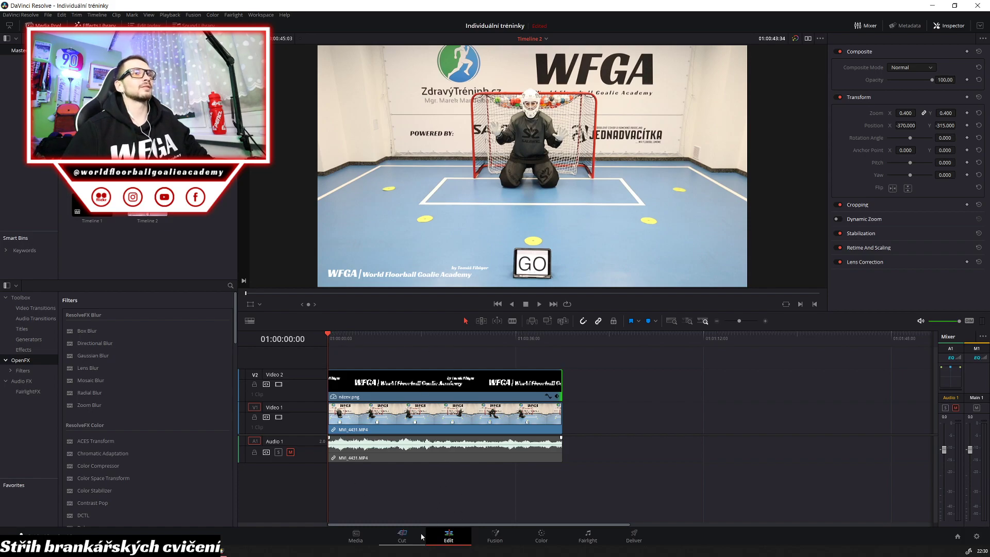
left_click(402, 538)
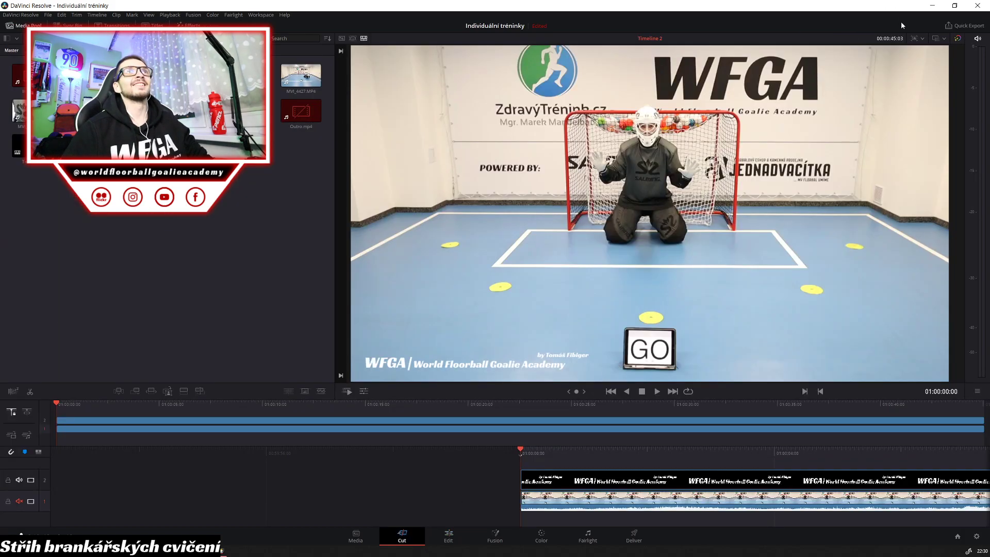
left_click(967, 27)
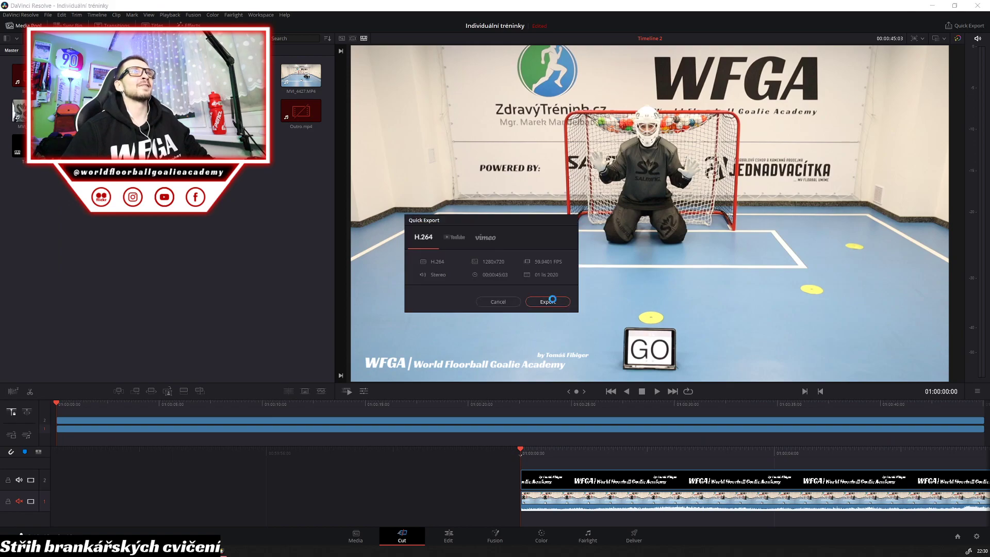
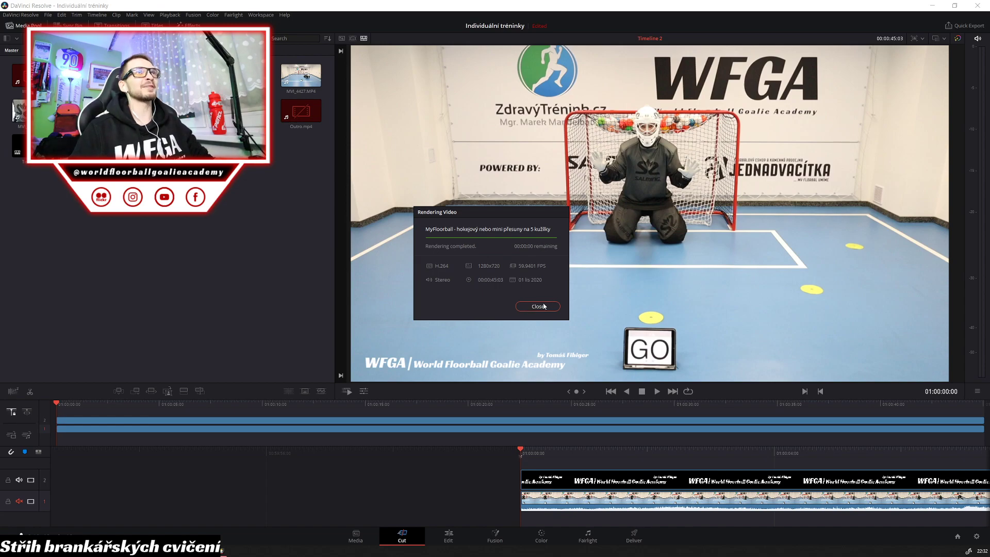
left_click(535, 307)
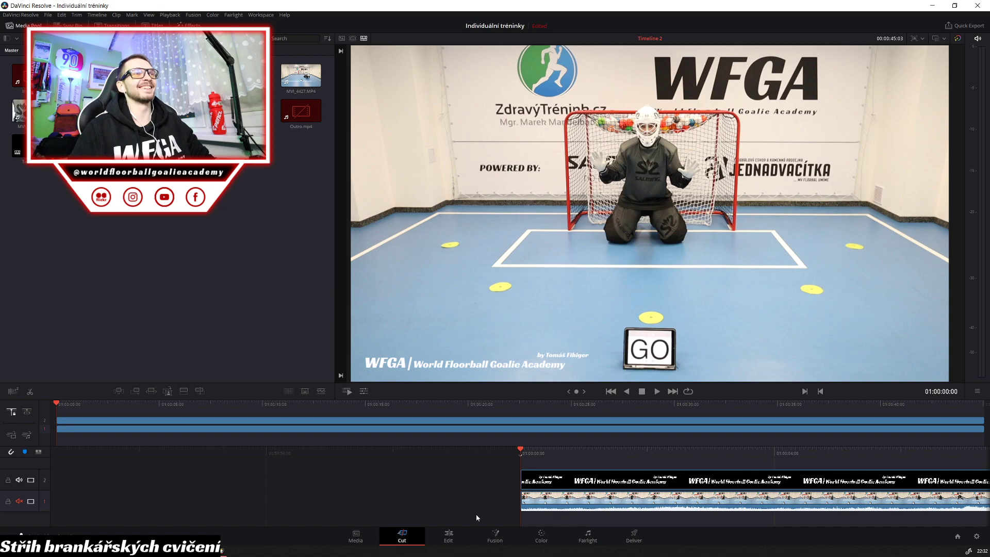
Replace the MVI_4431.MP4 clip in the editing timeline with MVI_4432.MP4, placed at the timeline start
left_click(448, 536)
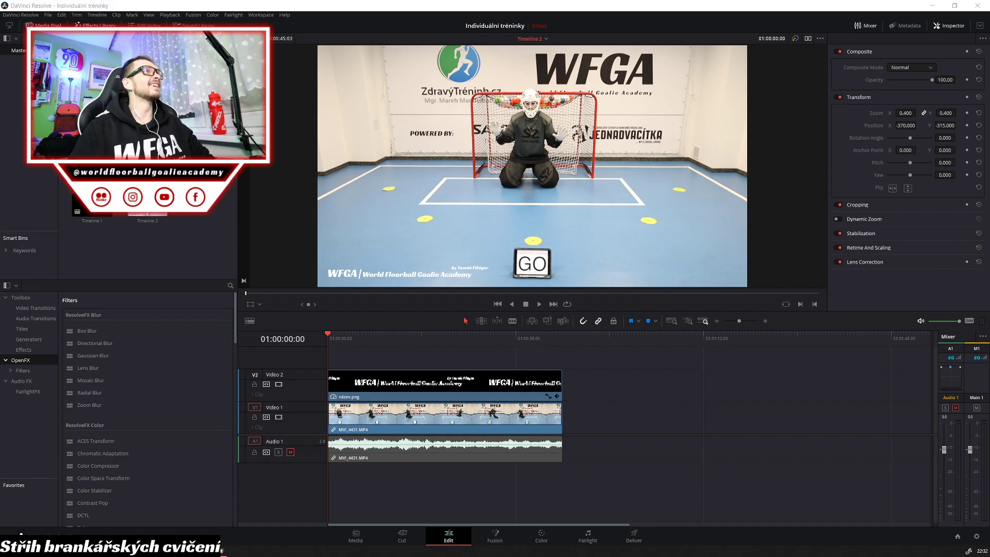
left_click_drag(210, 310, 206, 212)
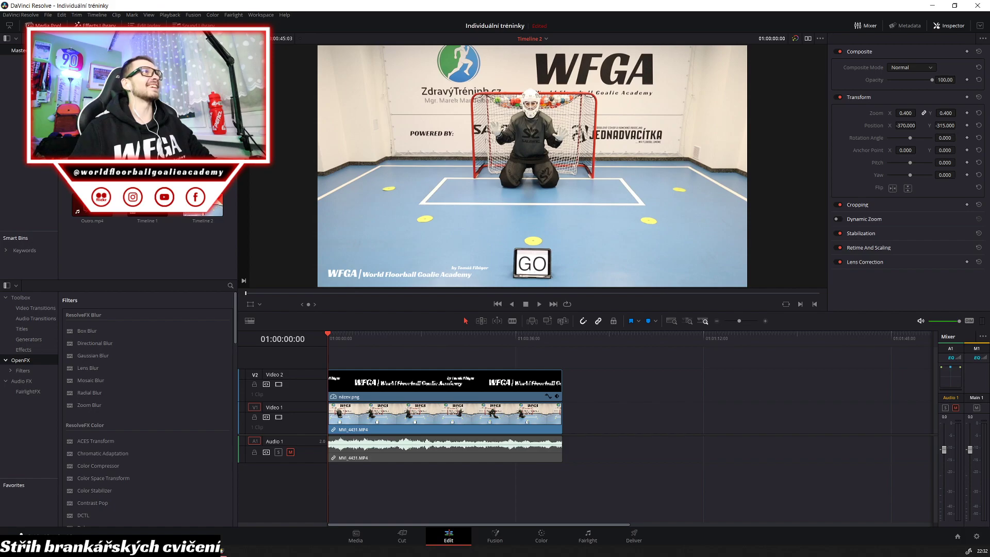
left_click_drag(533, 336, 588, 415)
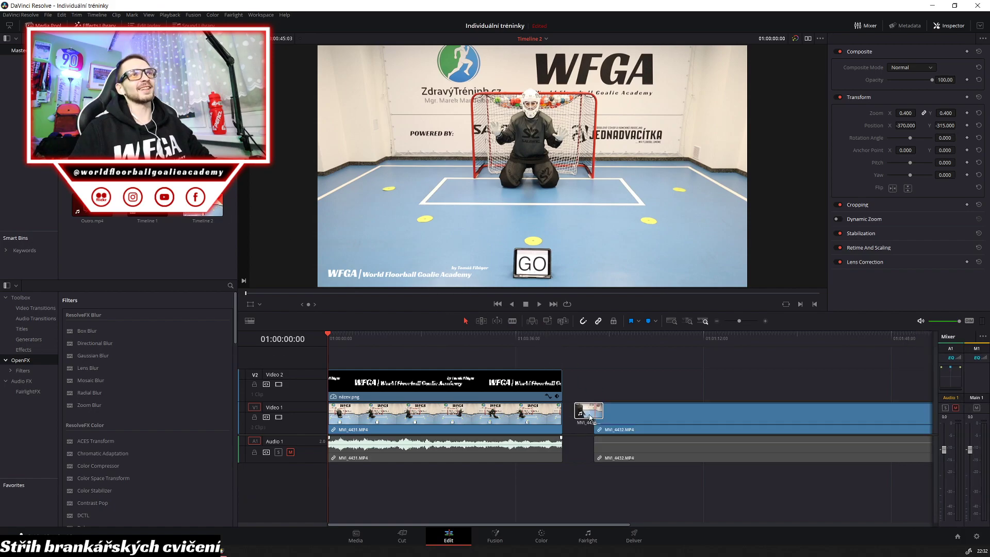
left_click(517, 417)
key("BackSpace")
left_click_drag(603, 425, 386, 430)
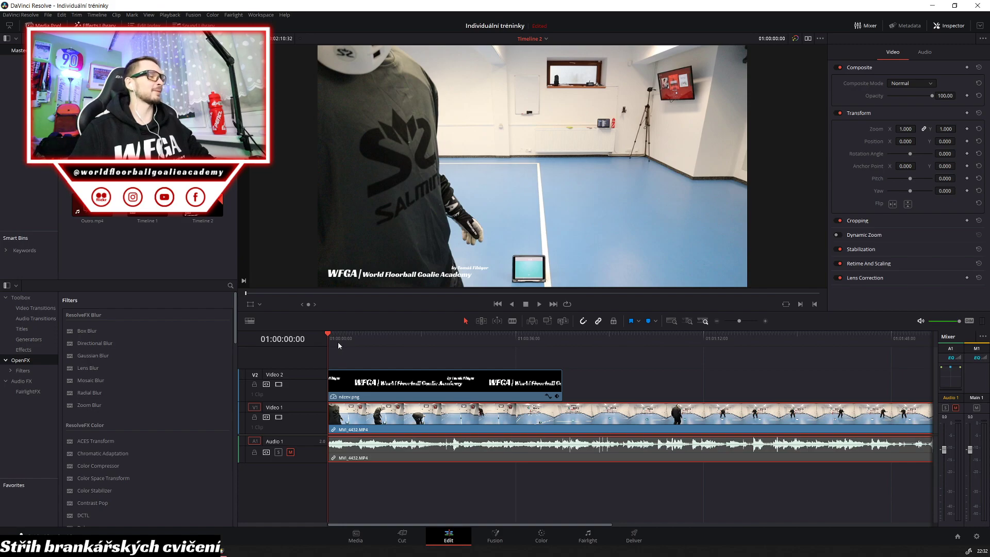
Split MVI_4432.MP4 at the GO frame at 01:01:17:34, remove the footage before it and move the remainder to the timeline start
key("space")
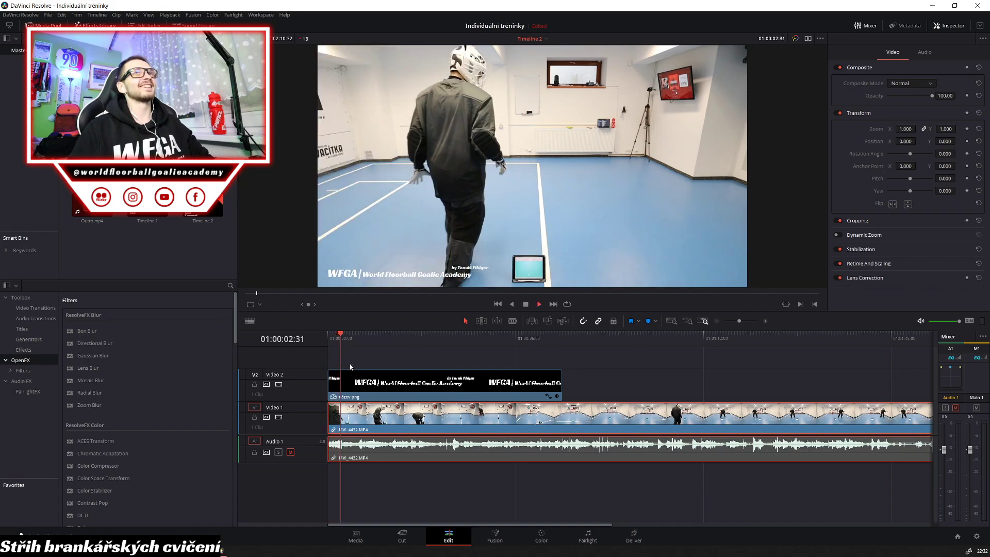
key("space")
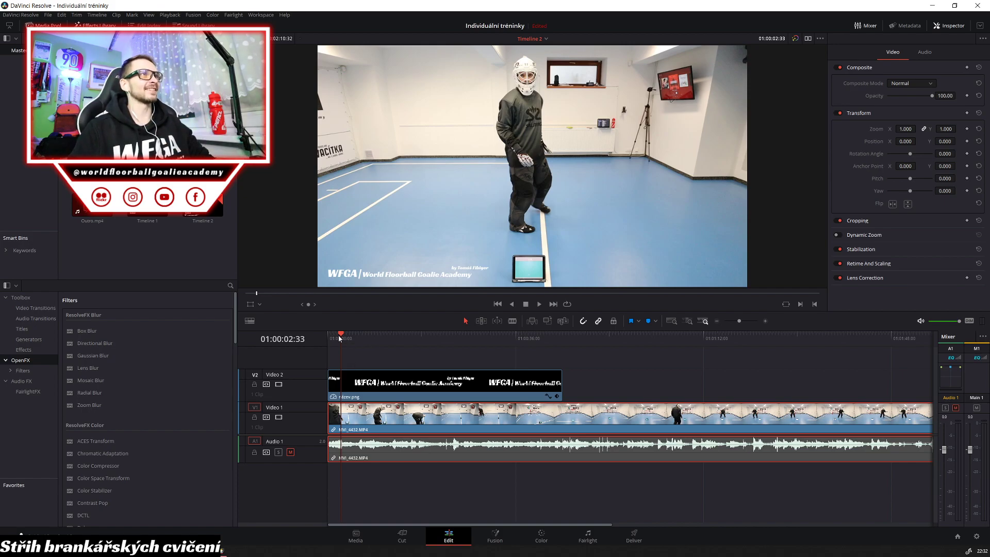
left_click_drag(339, 338, 733, 364)
key("Right")
key("Right")
key("Right")
key("Right")
key("Right")
key("Right")
key("Right")
key("Right")
key("Right")
key("Right")
key("Right")
key("Right")
key("Right")
key("Right")
key("Right")
key("Right")
key("Right")
key("Right")
key("Right")
key("Right")
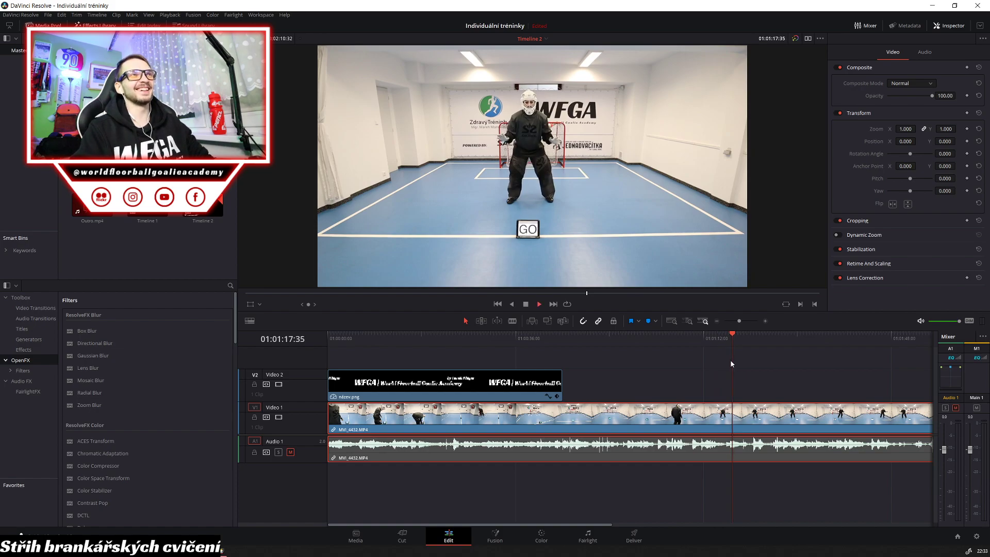
key("Left")
key("Left")
key("Left")
key("Left")
key("Left")
key("Left")
key("Left")
key("Left")
key("Left")
key("Left")
key("Left")
key("Left")
key("Left")
key("Left")
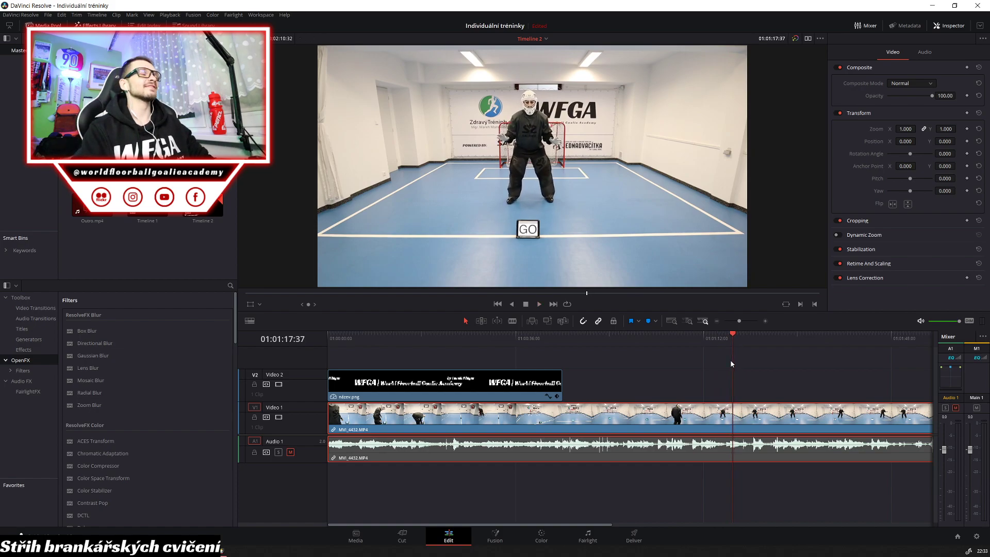
key("Left")
key("Left")
key("Left")
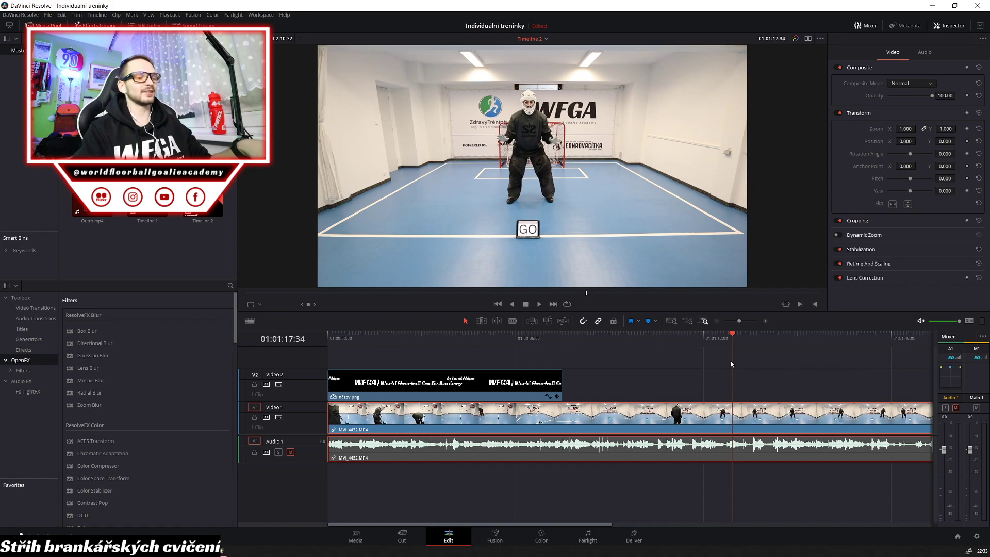
key("Right")
key("Right")
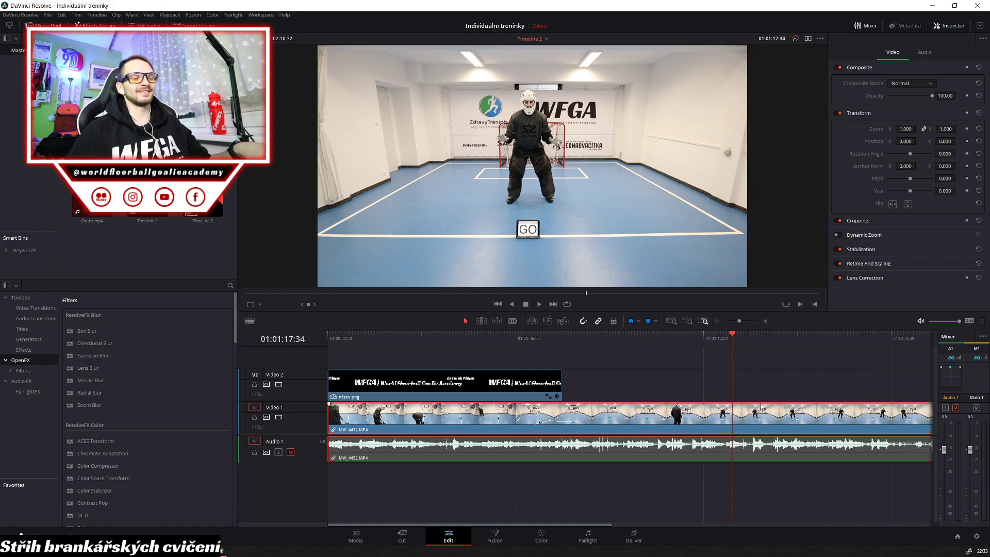
key("Delete")
left_click_drag(732, 415, 330, 430)
left_click_drag(335, 338, 286, 340)
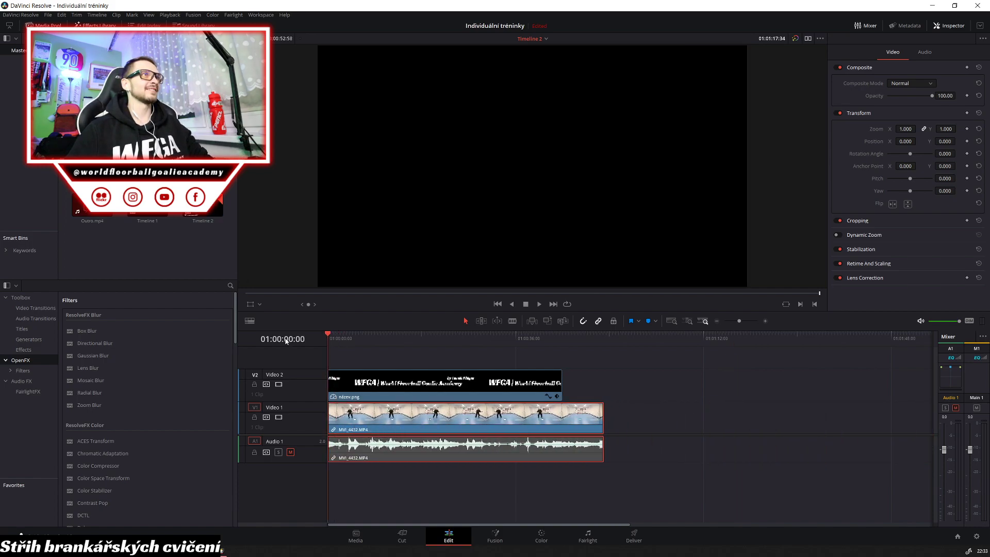
Extend the WFGA title overlay to the end of MVI_4432.MP4 and play back the beginning of the drill
left_click_drag(559, 395, 603, 395)
key("space")
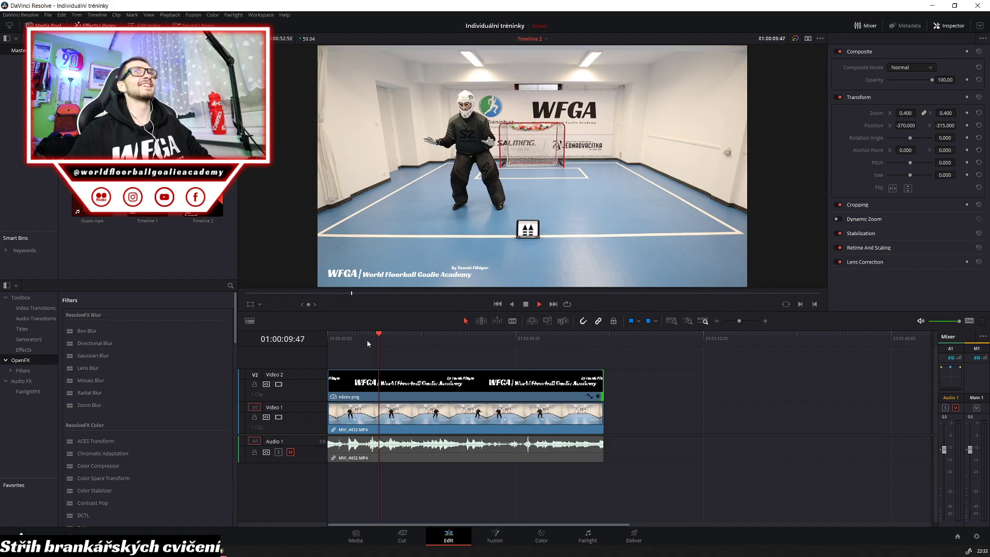
key("space")
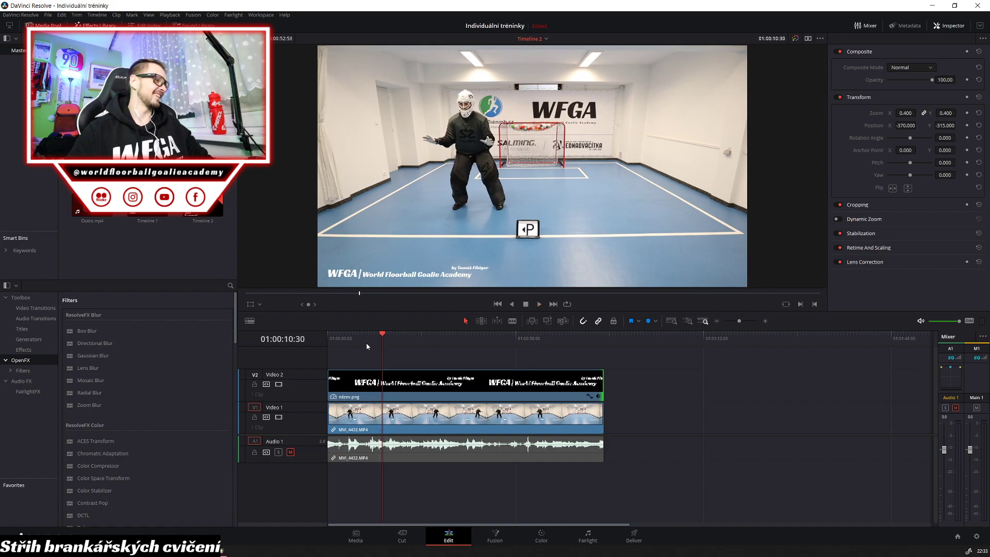
Cut off the tail of MVI_4432.MP4 at 01:00:46:10 and shorten the WFGA title overlay to the same end
key("space")
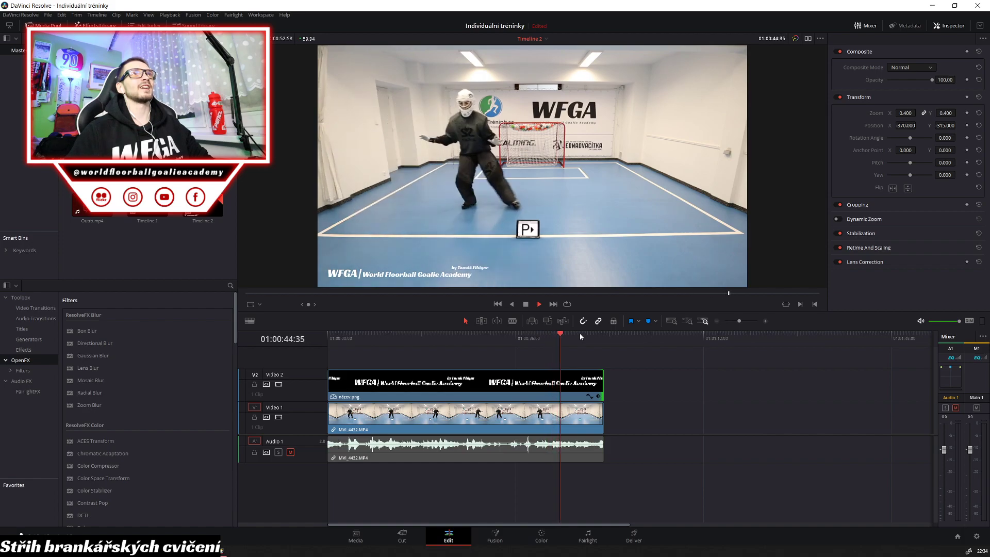
key("space")
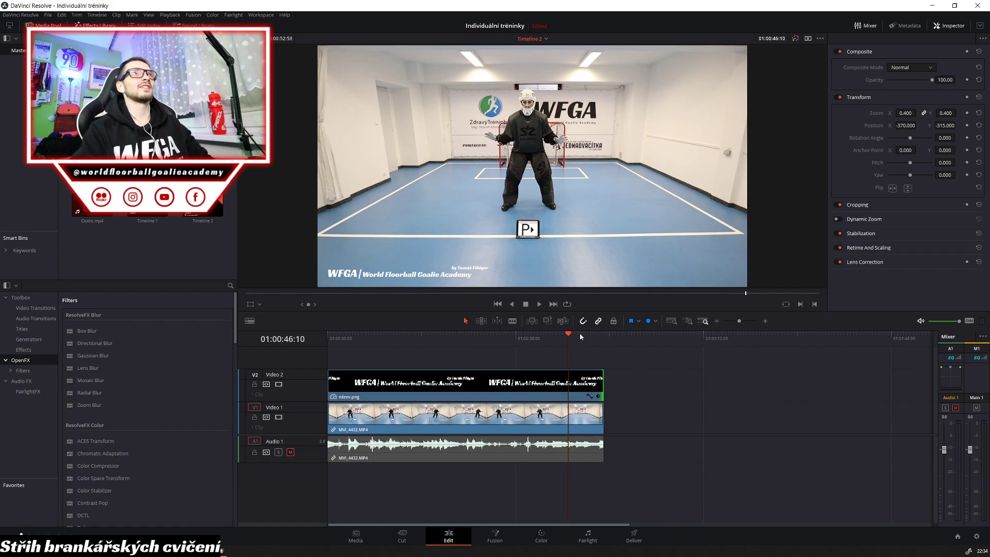
left_click(585, 420)
key("ctrl+b")
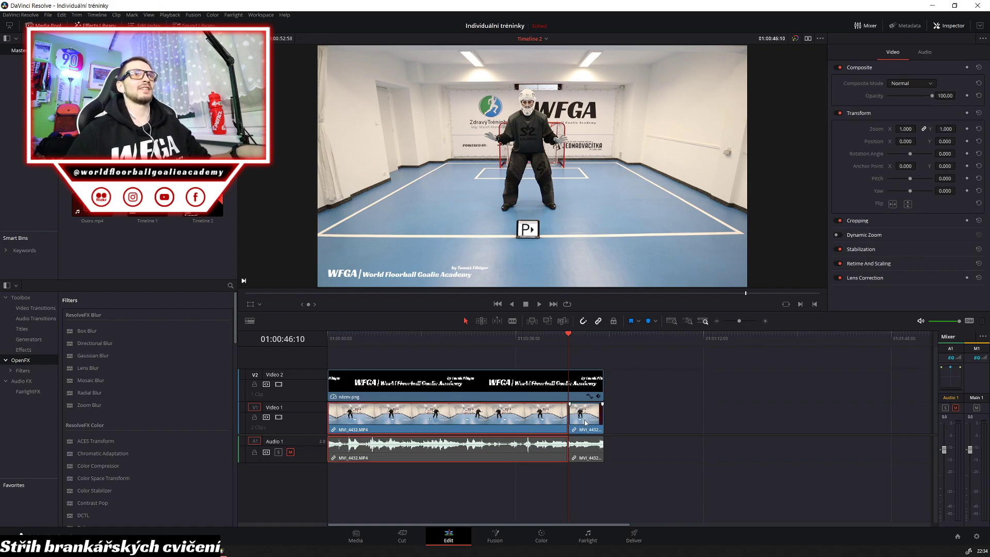
left_click(584, 422)
key("Delete")
left_click_drag(602, 384, 570, 393)
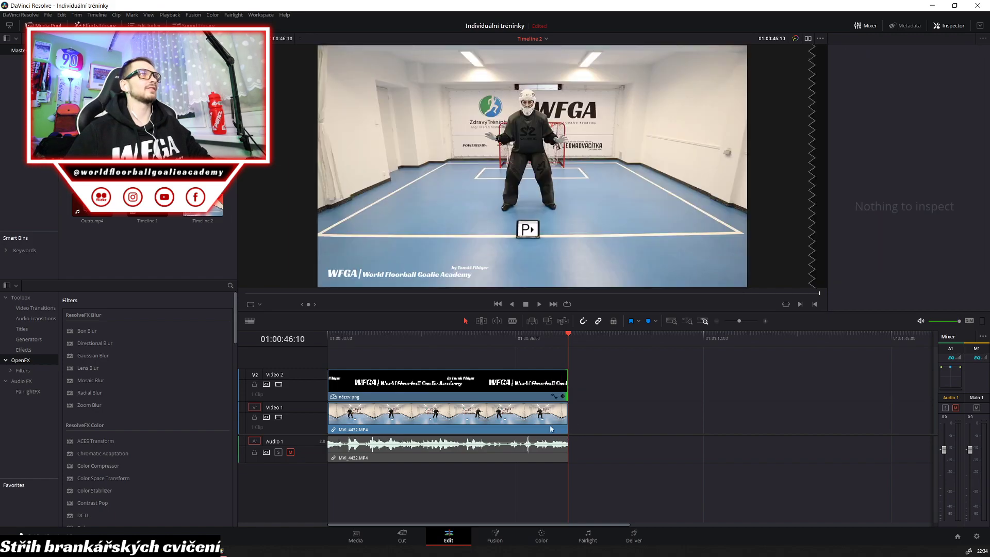
Quick Export the timeline as an H.264 video named "MyFloorball - cval stranu s dřepem a výskokem"
left_click(401, 537)
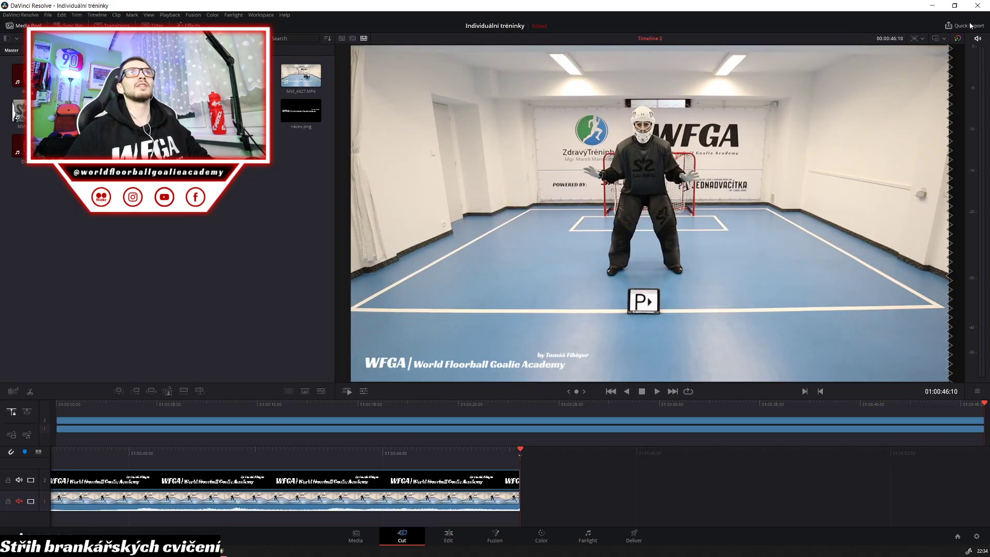
left_click(971, 26)
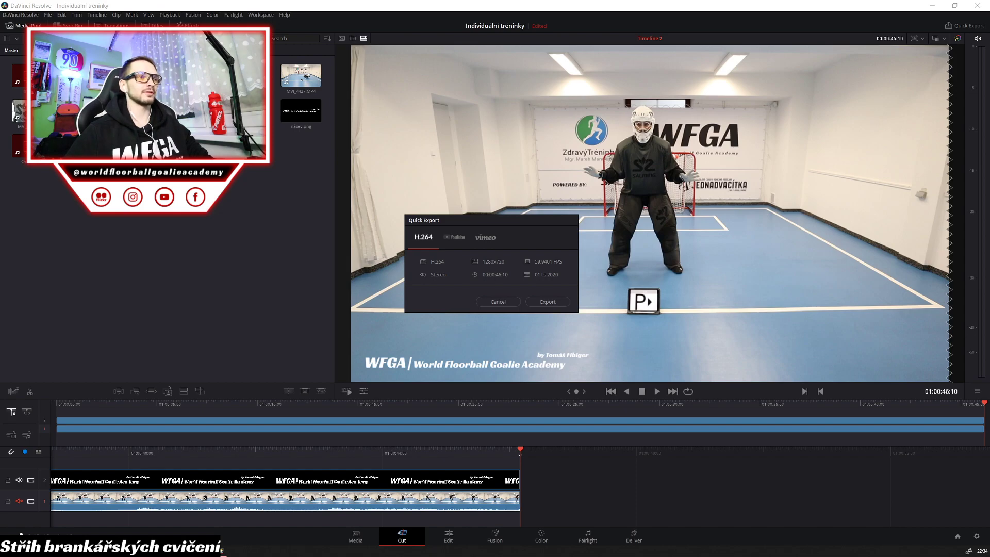
key("Return")
key("Return")
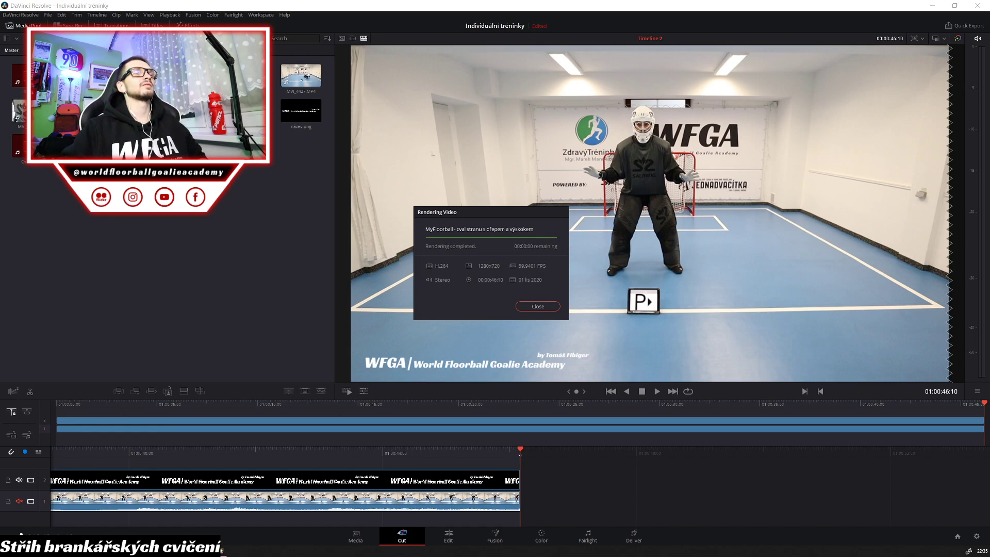
left_click(541, 307)
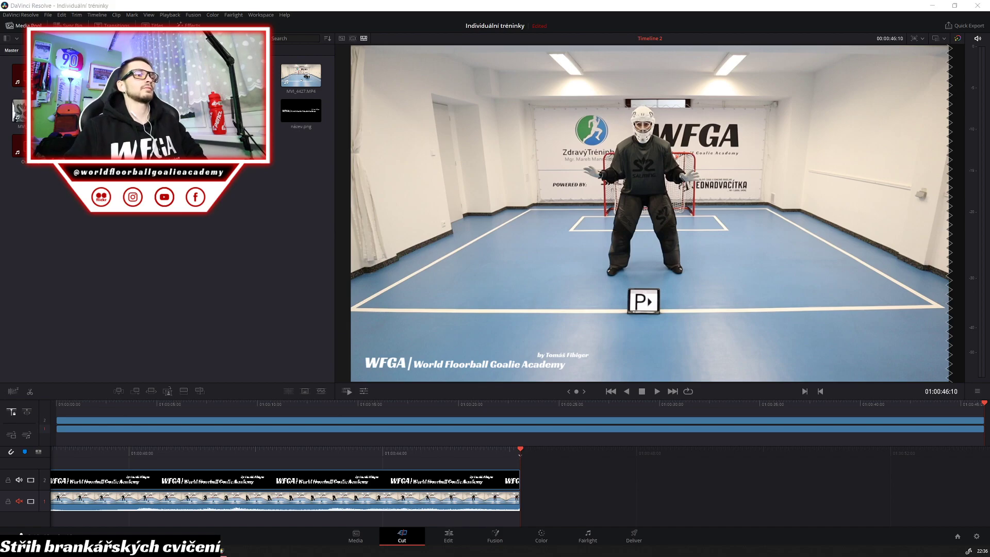
Import MVI_4433.MP4 into the media pool and put it at the timeline start in place of MVI_4432.MP4
left_click_drag(83, 255, 201, 269)
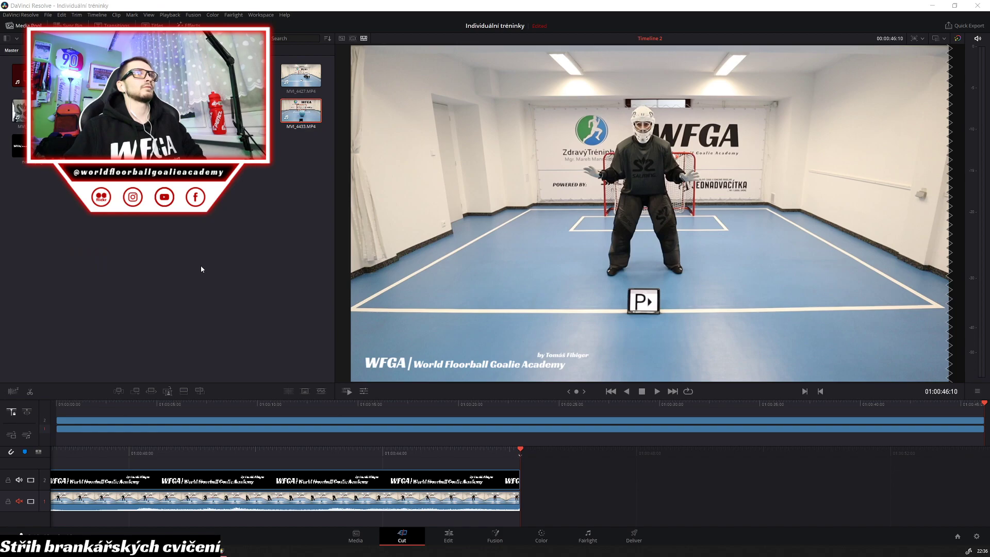
left_click(448, 536)
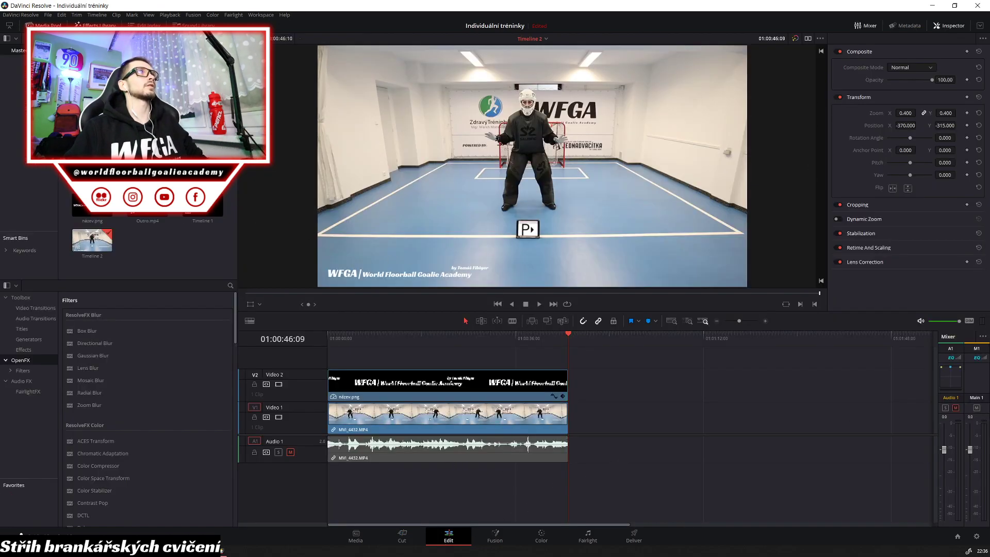
left_click_drag(202, 155, 582, 422)
left_click(542, 425)
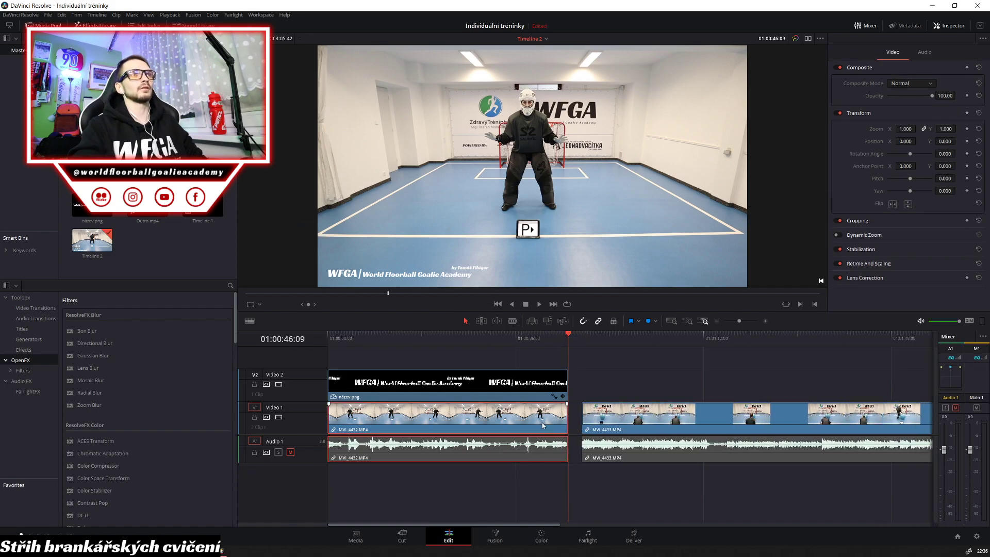
key("BackSpace")
left_click_drag(661, 430, 407, 431)
Split MVI_4433.MP4 at 01:01:12:47, remove the footage before it and move the remainder to the timeline start
left_click(329, 336)
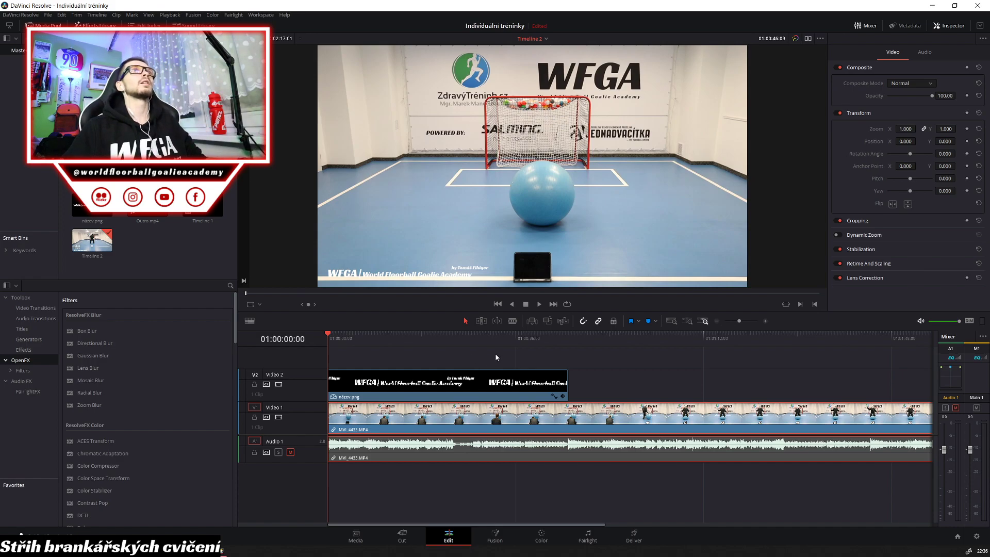
key("space")
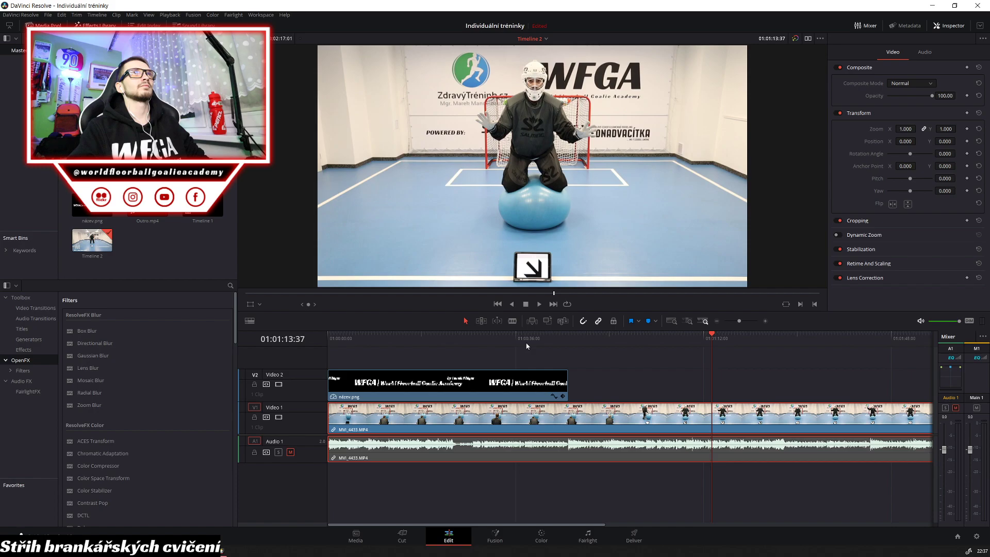
key("Left")
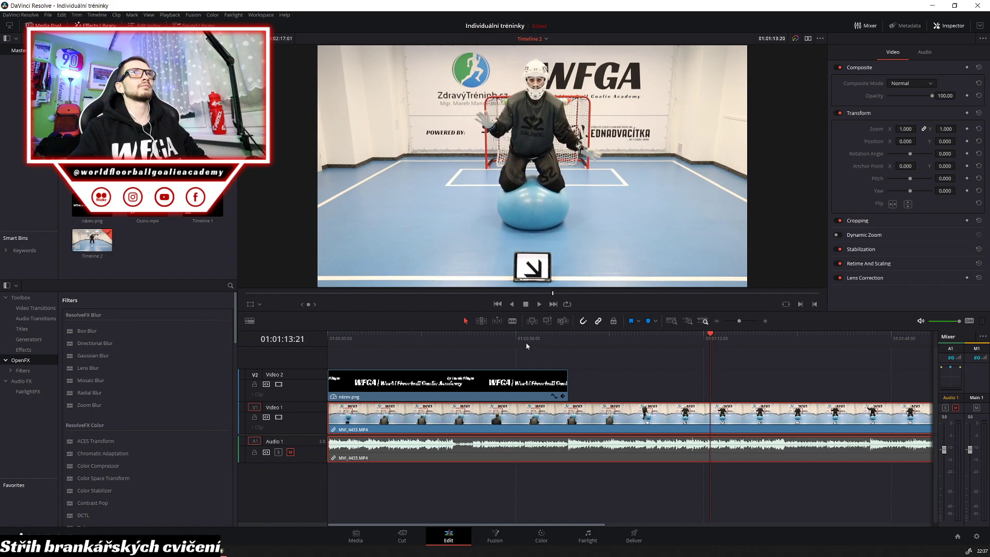
key("Left")
key("Left")
key("Left")
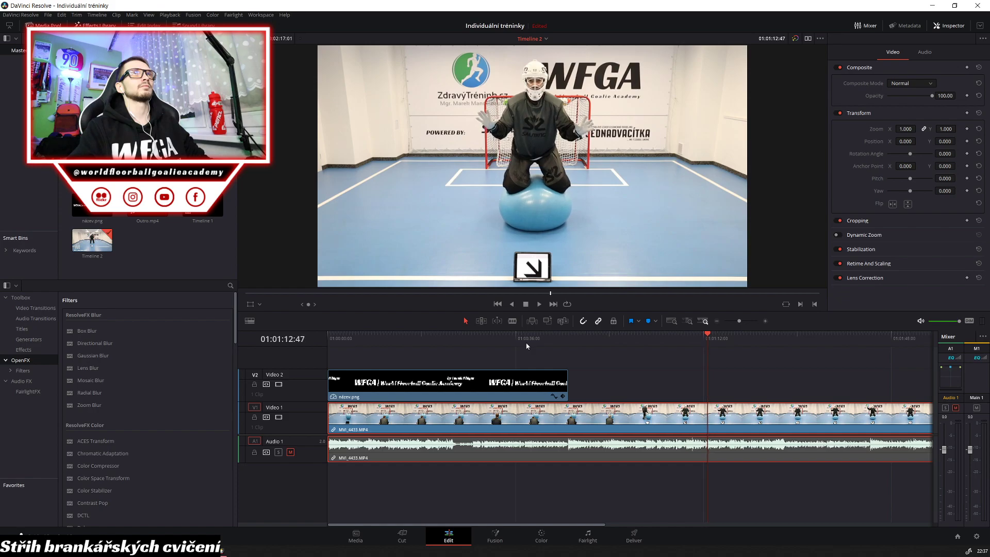
key("ctrl+b")
left_click(684, 413)
key("Delete")
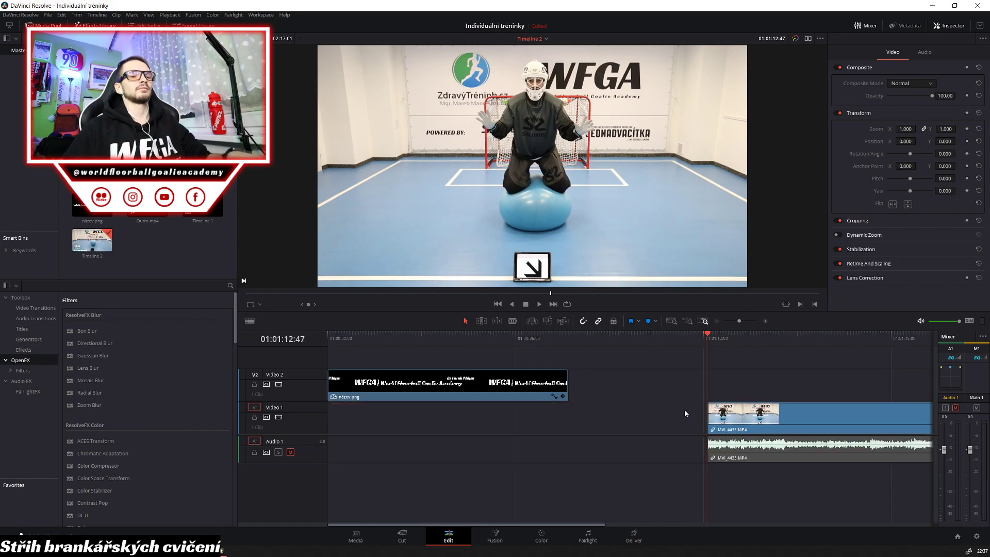
left_click_drag(714, 415, 332, 415)
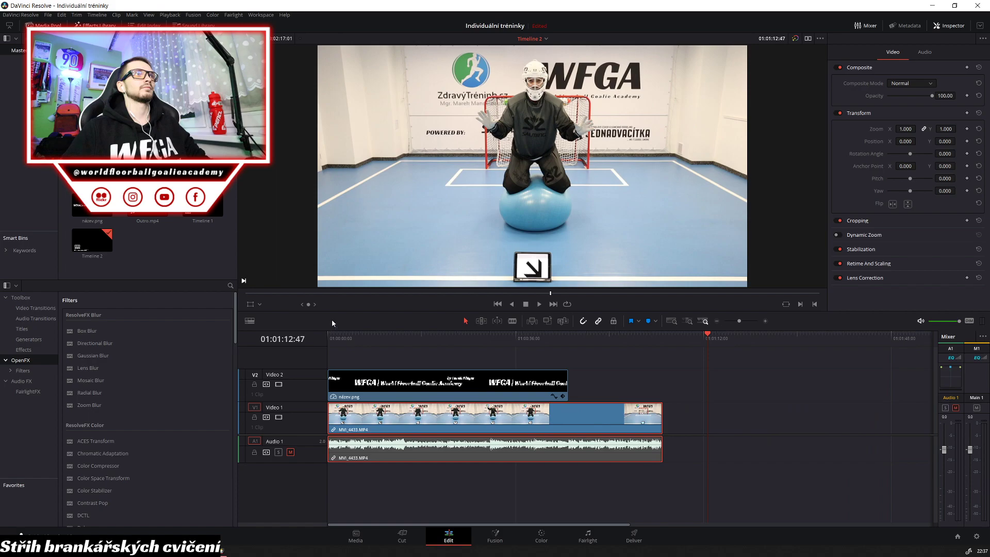
Cut off the tail of MVI_4433.MP4 at 01:00:49:28, just before the tablet's arrow disappears, and extend the WFGA title overlay to the same end
key("Home")
key("space")
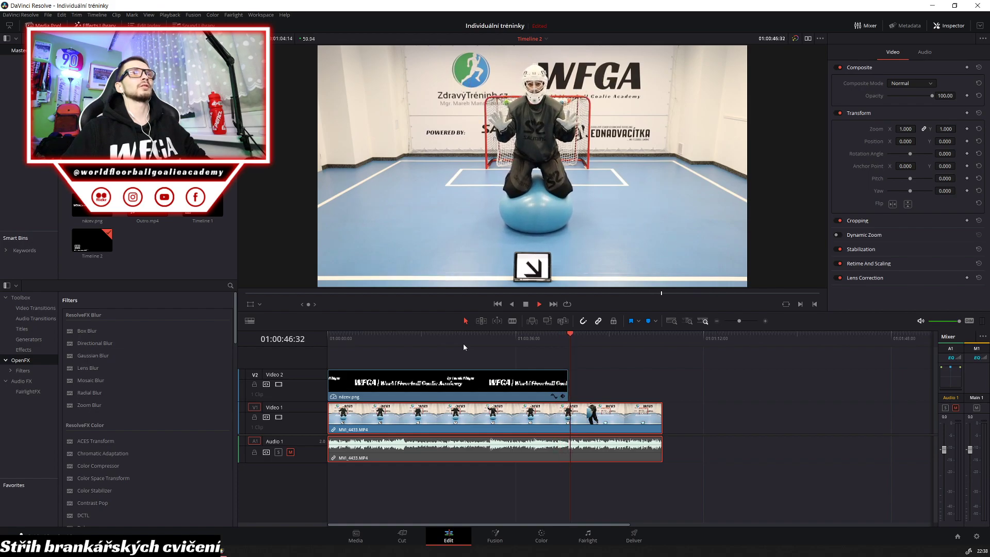
key("space")
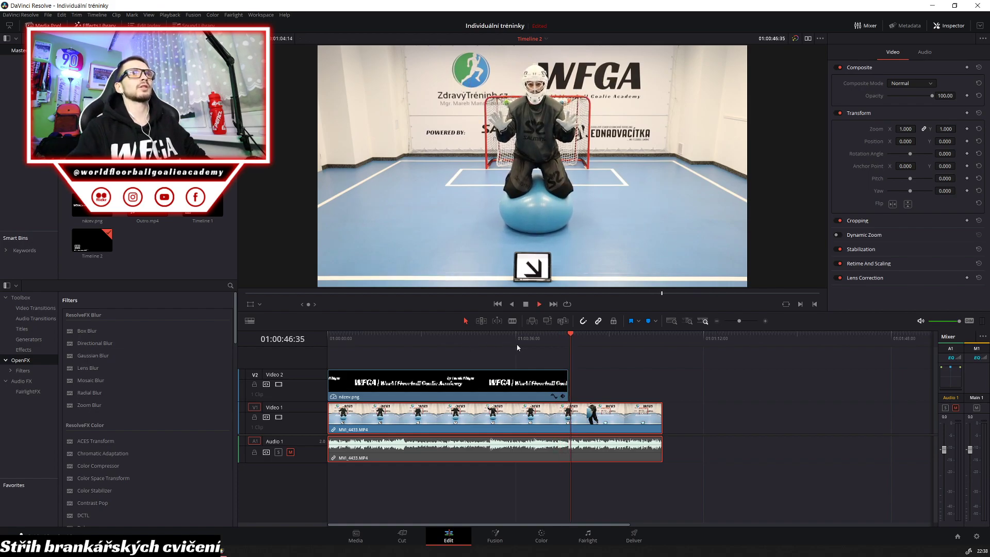
key("space")
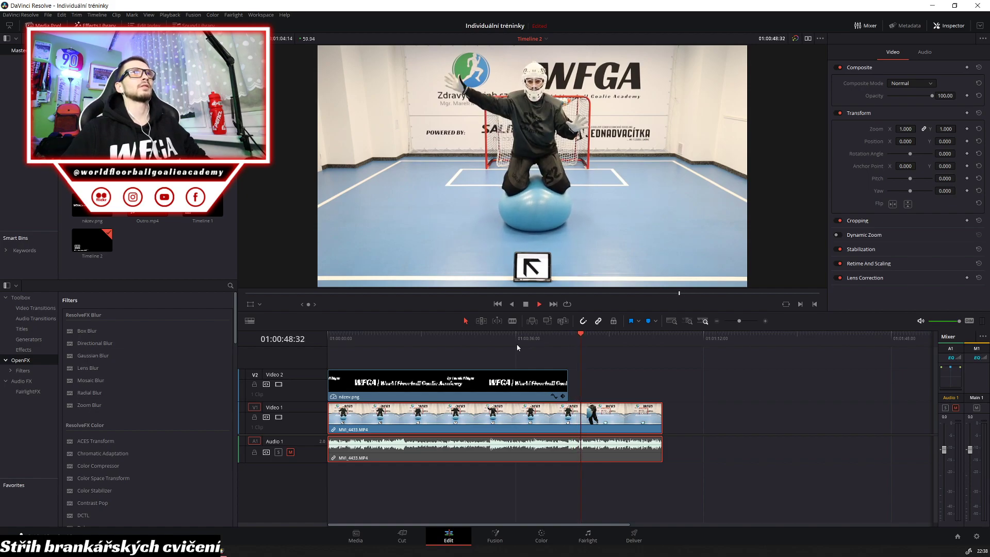
key("space")
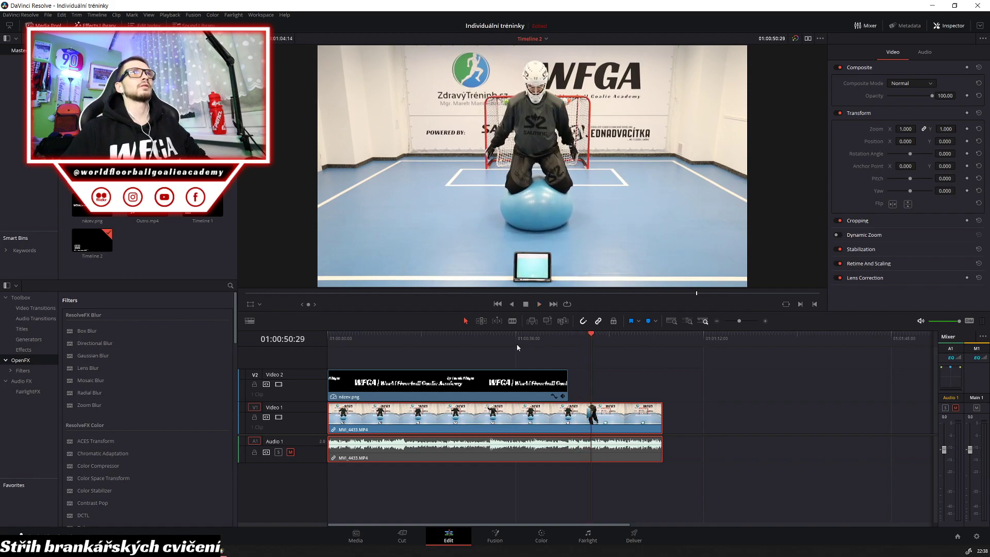
key("Left")
key("Left")
key("Left")
key("Left")
key("Left")
key("Left")
key("Left")
key("Left")
key("Left")
key("Left")
key("Left")
key("Left")
key("Left")
key("Left")
key("Left")
key("Left")
key("Left")
key("Left")
key("Left")
key("Left")
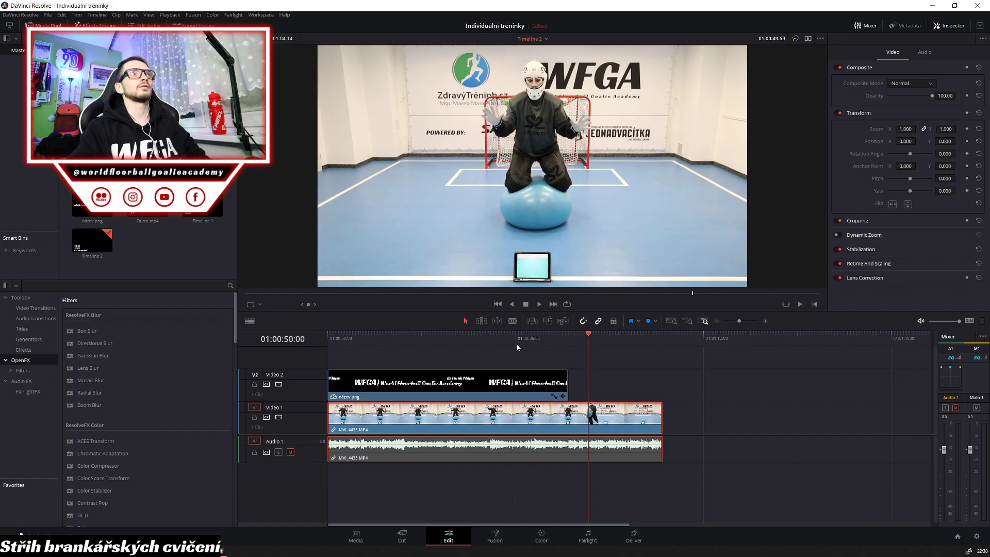
key("Left")
key("Left")
key("Left")
key("Left")
key("Left")
key("Left")
key("Left")
key("Left")
key("Left")
key("Left")
key("Left")
key("Left")
key("Left")
key("Left")
key("Left")
key("Left")
key("Left")
key("Left")
key("Left")
key("Left")
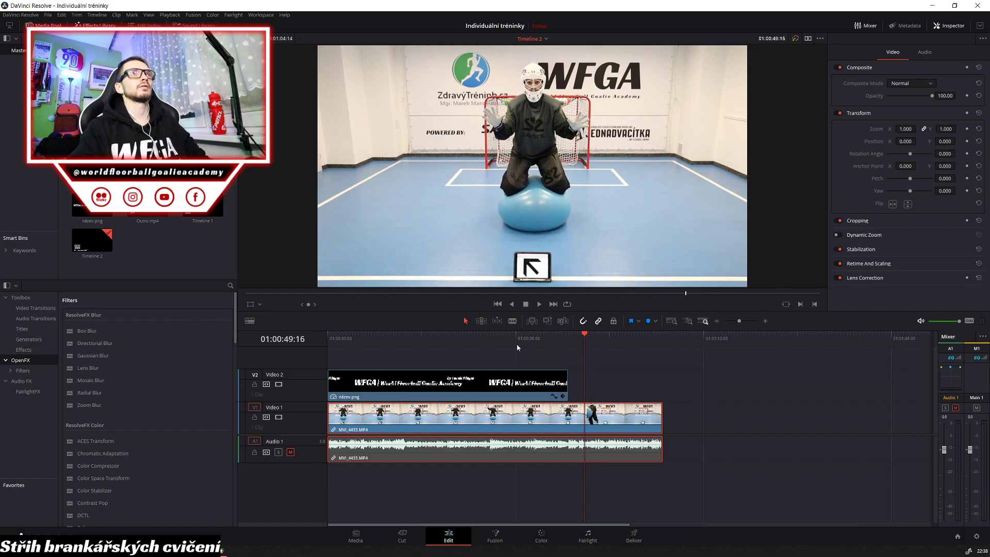
key("Right")
key("Right")
key("Right")
key("Right")
key("Right")
key("Right")
key("Right")
key("Right")
key("Right")
key("Right")
key("Right")
key("Right")
key("Right")
key("Right")
key("Right")
key("Right")
key("Right")
key("Right")
key("Right")
key("Right")
key("Left")
key("Left")
key("Left")
key("Left")
key("Left")
key("Left")
key("Left")
key("Left")
key("Left")
key("Left")
key("Left")
key("Left")
key("Left")
key("Left")
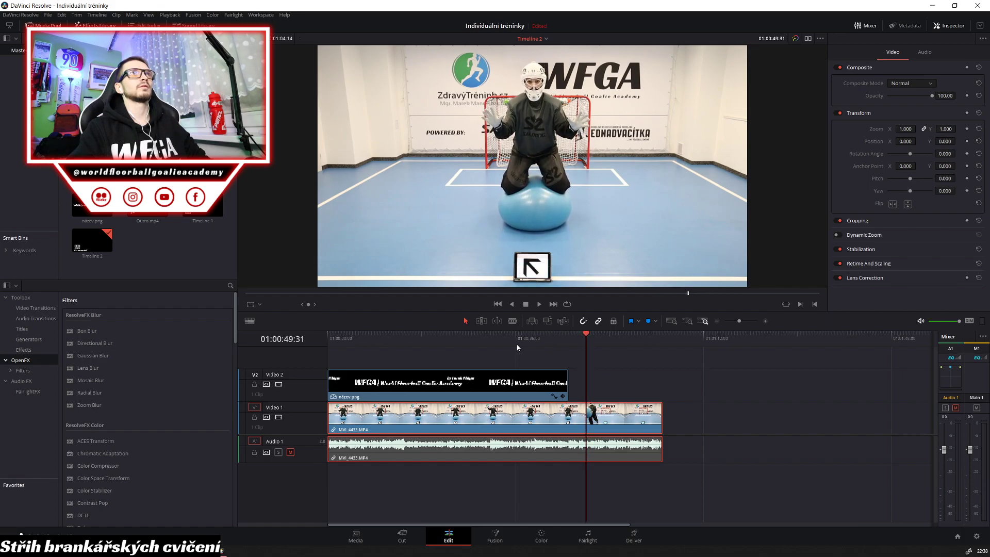
key("ctrl+b")
left_click(623, 412)
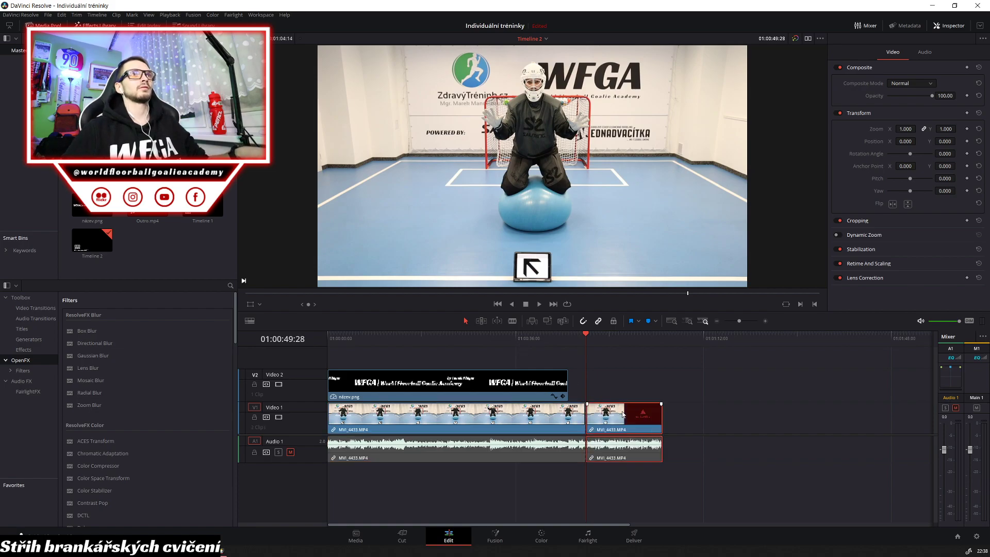
key("Delete")
left_click_drag(567, 382, 584, 382)
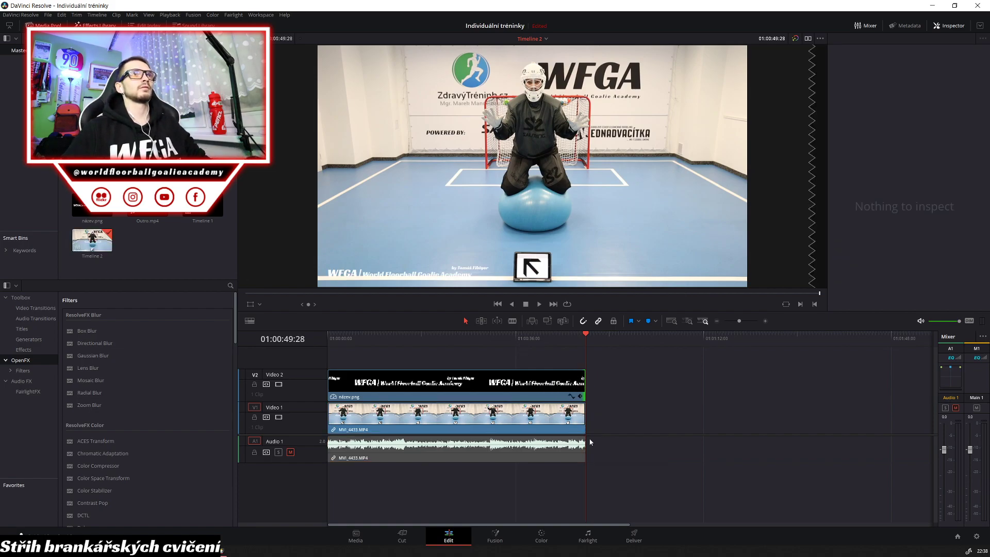
left_click_drag(542, 339, 581, 333)
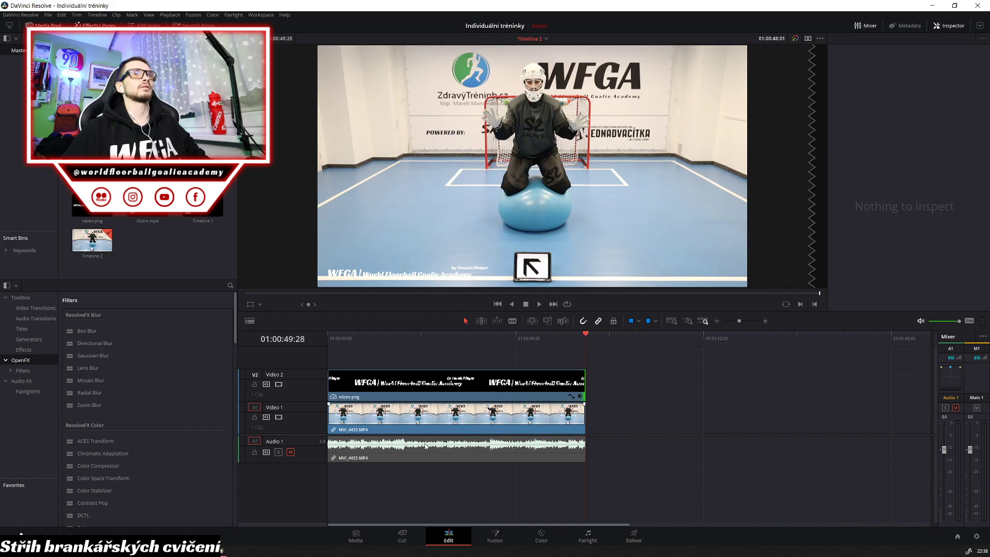
Quick Export the timeline as an H.264 video named "MyFloorball - zákroky na gymnastickém míči"
left_click(398, 537)
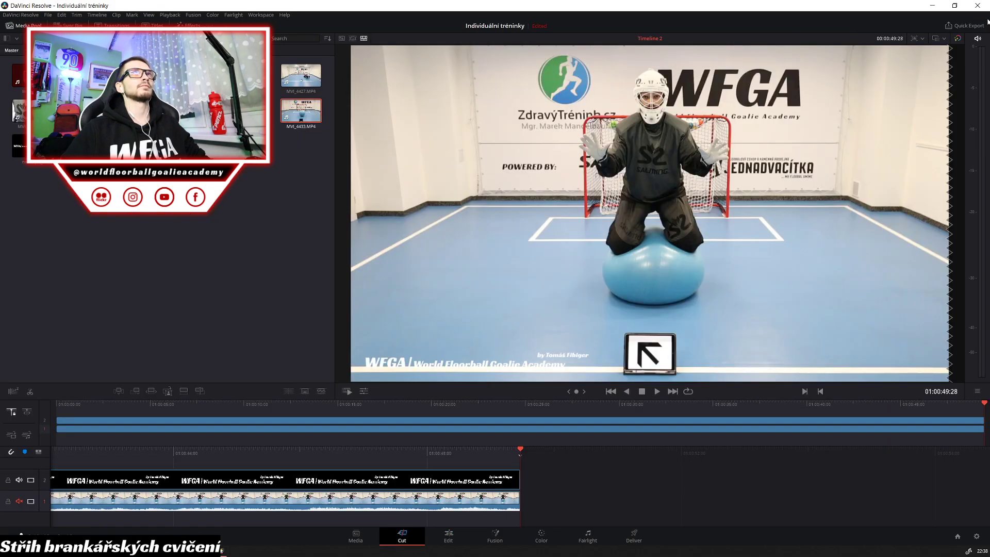
left_click(964, 26)
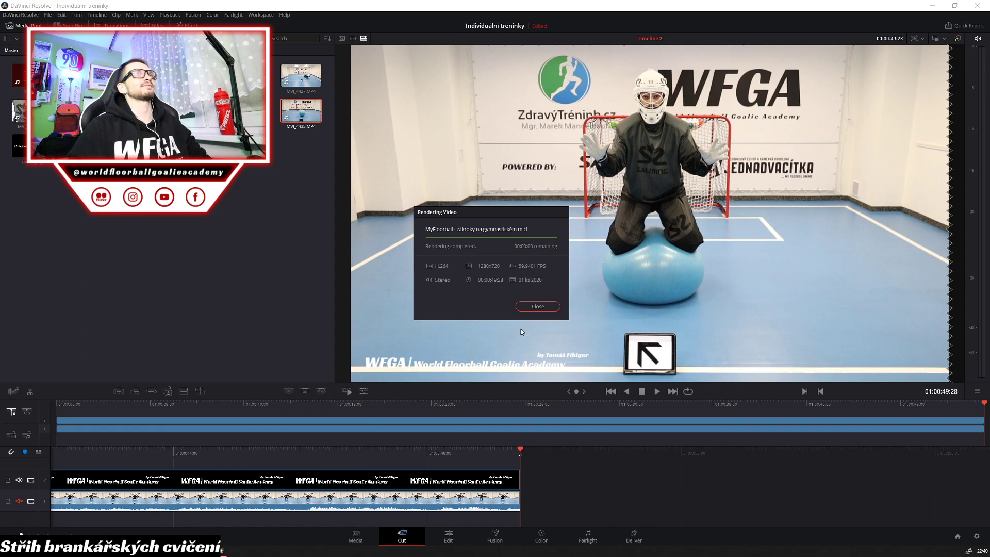
left_click(538, 306)
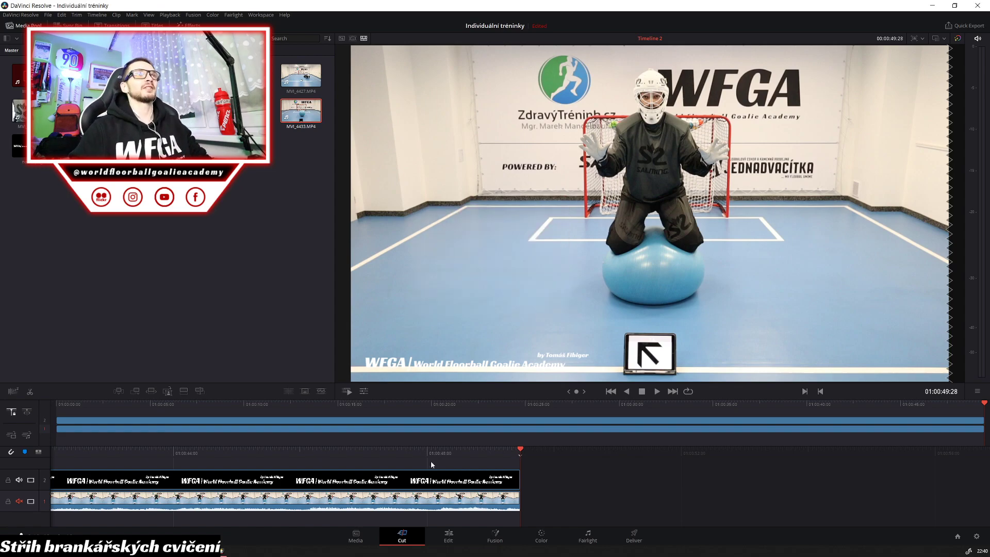
Import MVI_4434.MP4 into the media pool and replace MVI_4433.MP4 with it at the start of the editing timeline
left_click(433, 534)
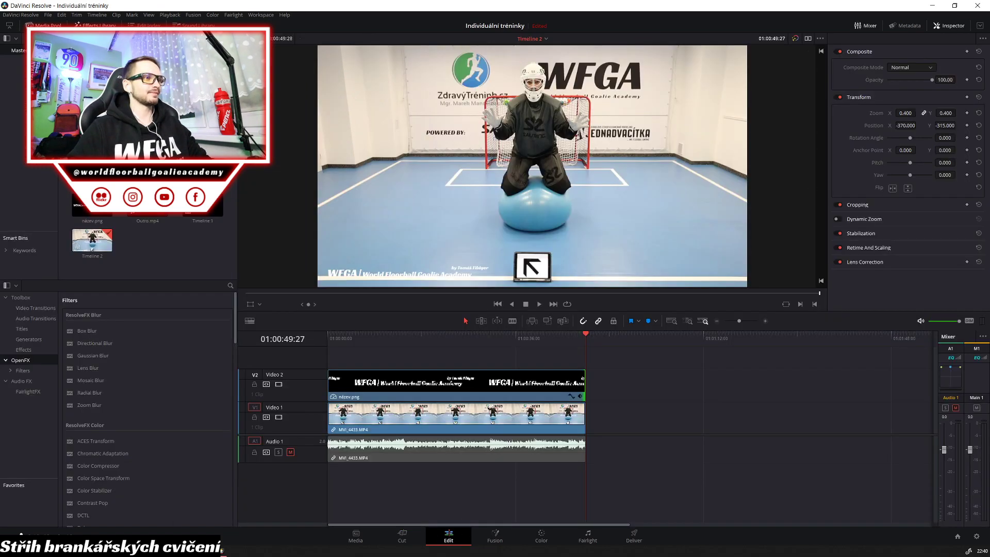
left_click_drag(221, 208, 174, 243)
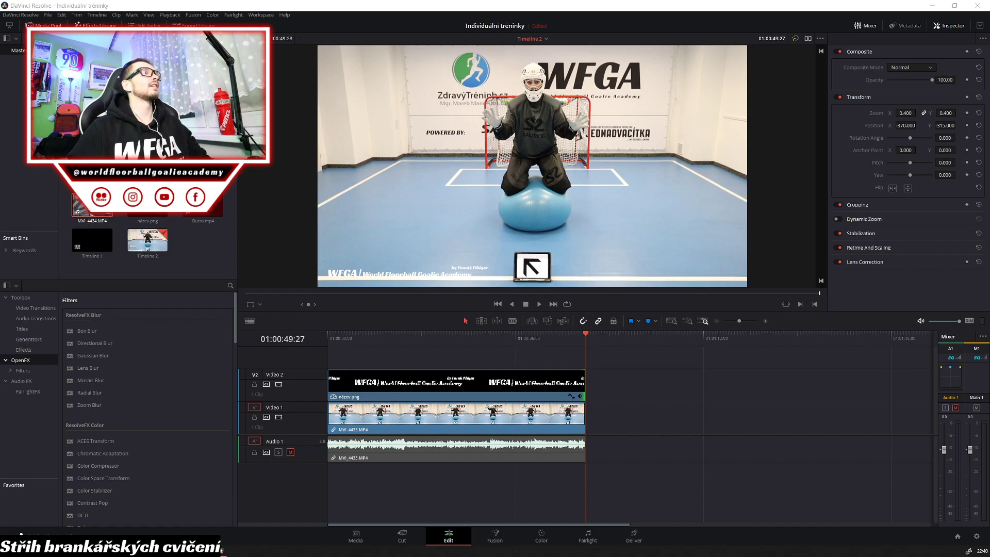
left_click_drag(92, 203, 374, 435)
left_click(541, 421)
key("BackSpace")
Split MVI_4434.MP4 at 01:00:11:20, where the tablet shows GO, and ripple-delete the footage before it
key("Home")
key("space")
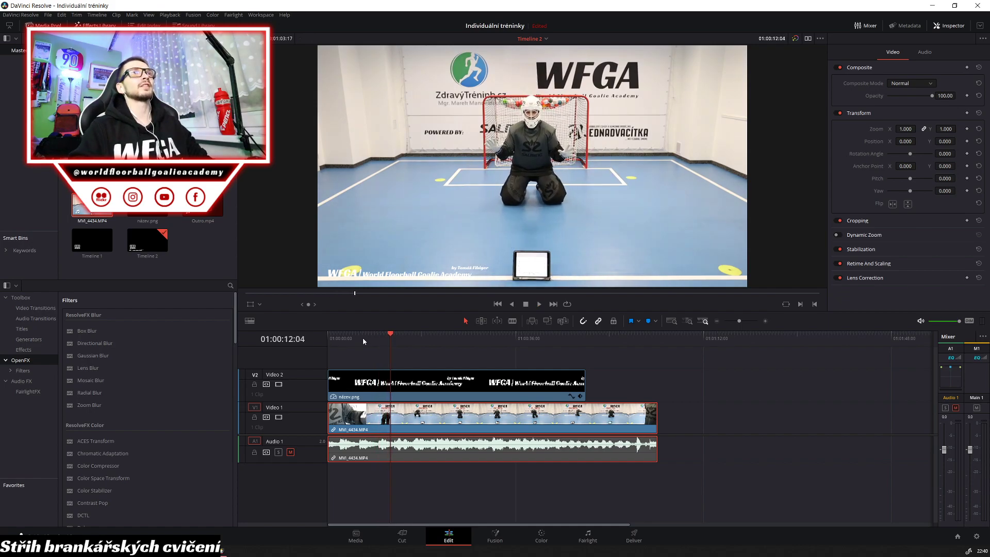
key("j")
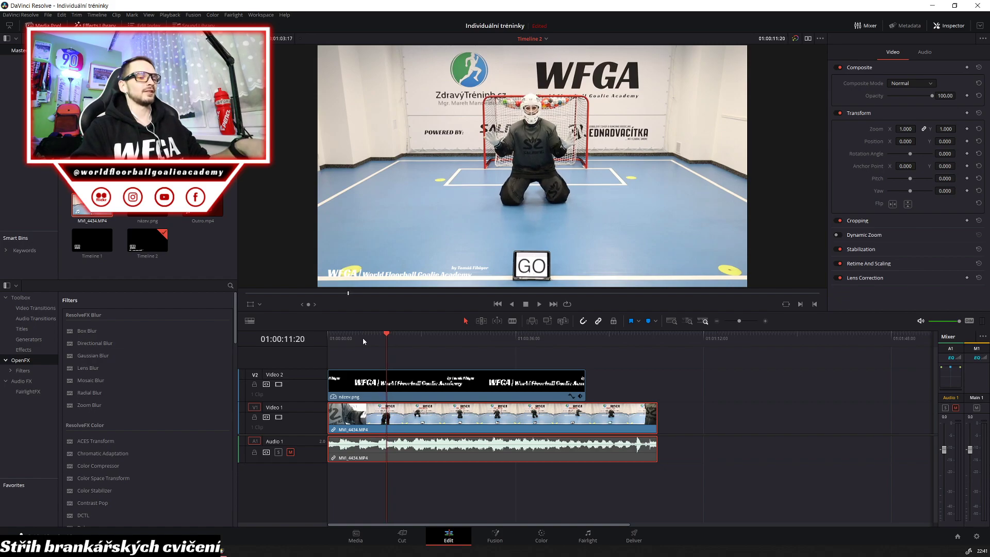
key("ctrl+b")
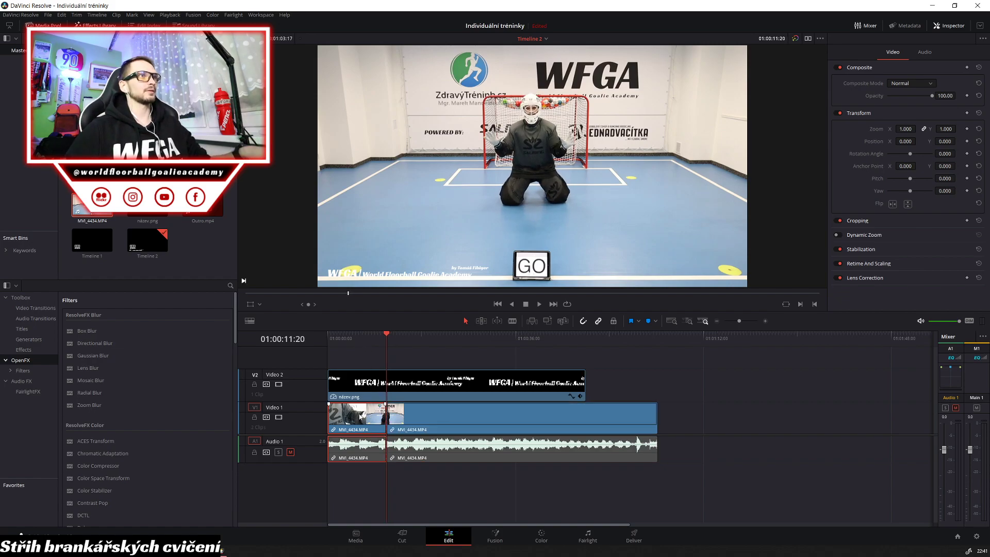
key("Delete")
Review the first 21 seconds of the trimmed MVI_4434.MP4, comparing the tablet's arrows with the goalie's movements
left_click(339, 338)
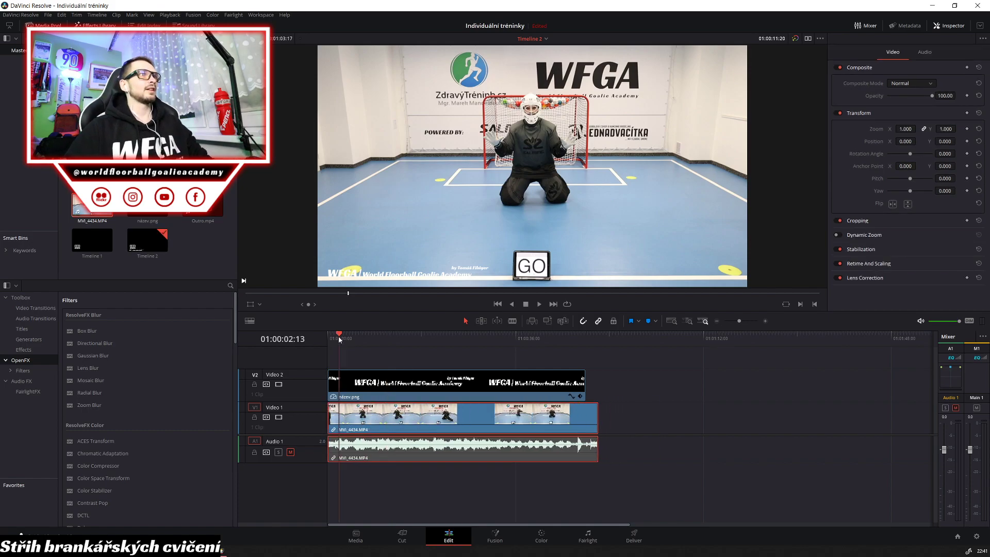
key("Home")
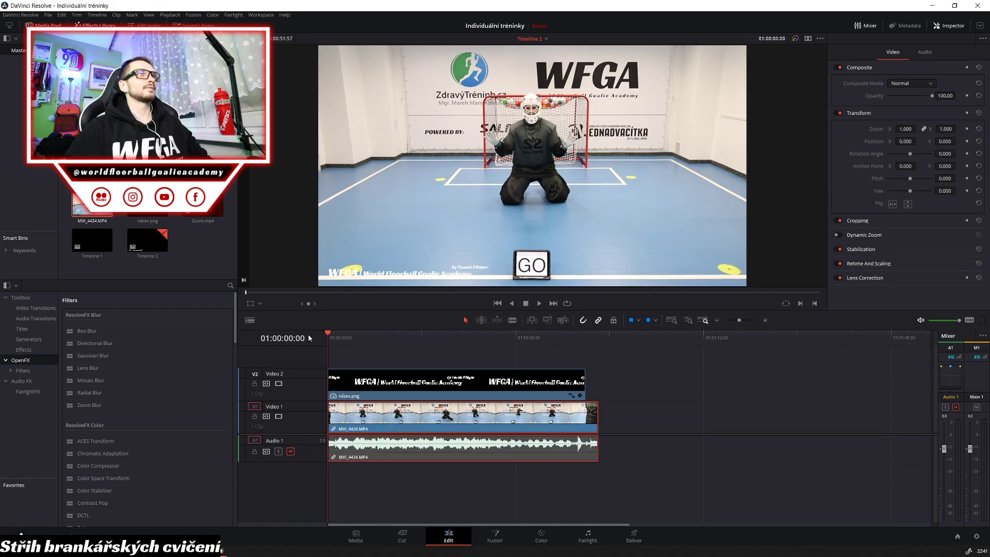
key("space")
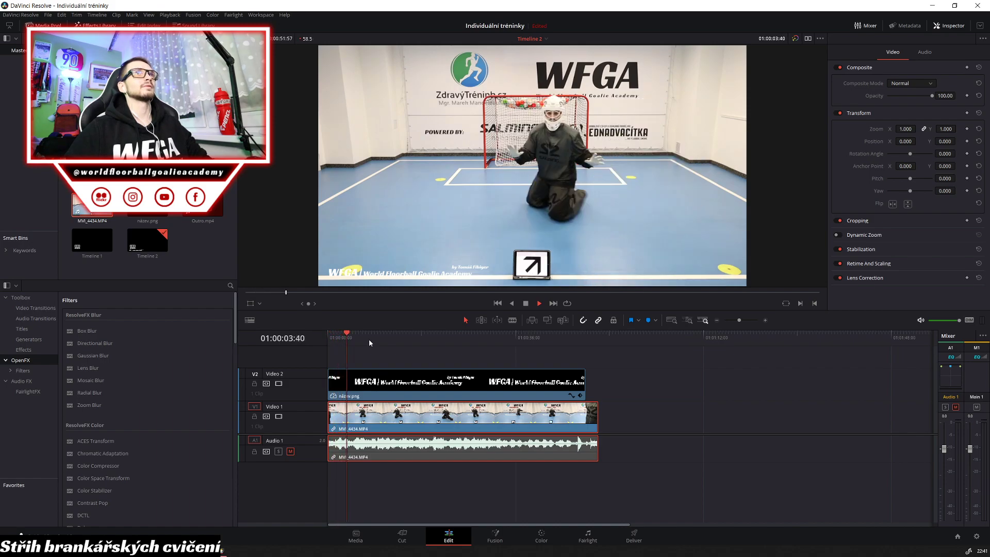
key("space")
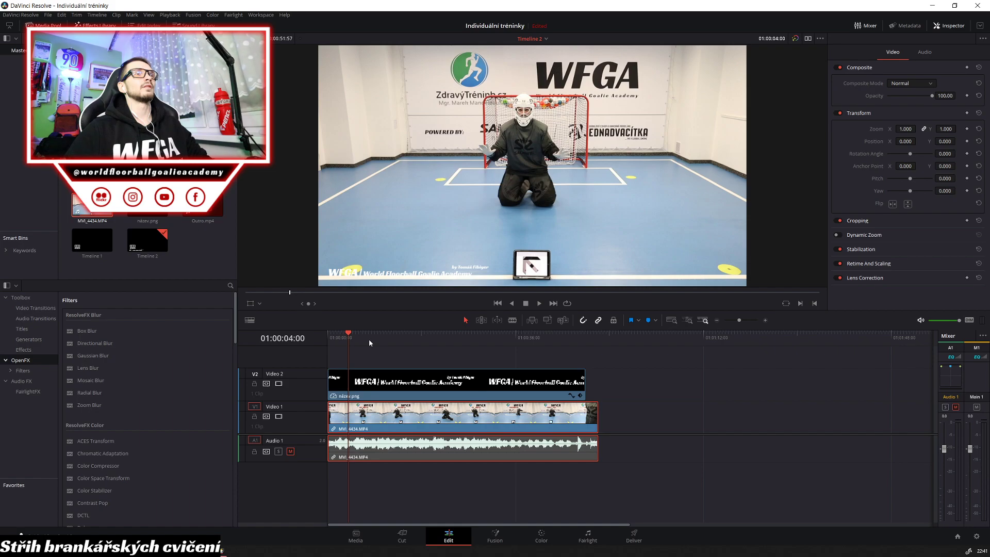
key("space")
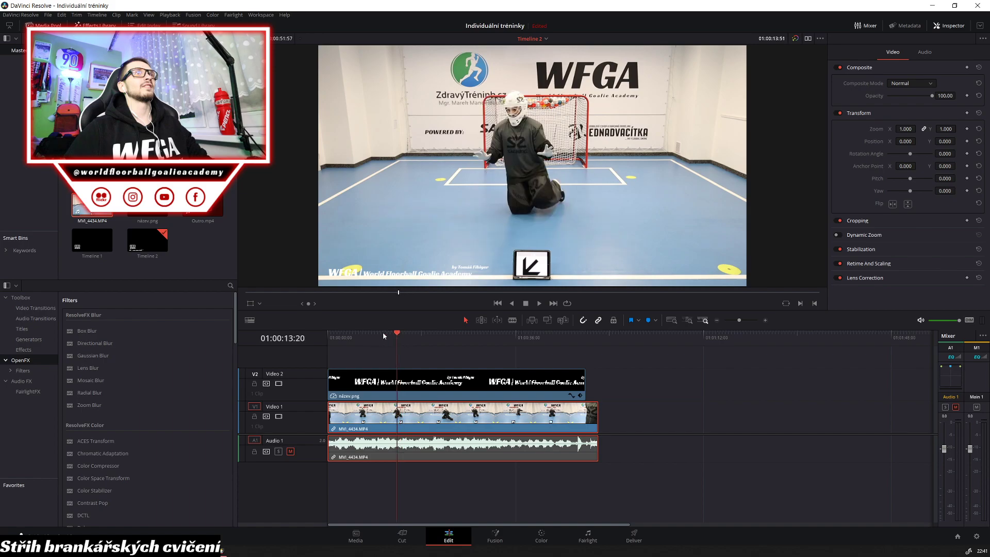
left_click_drag(382, 332, 319, 339)
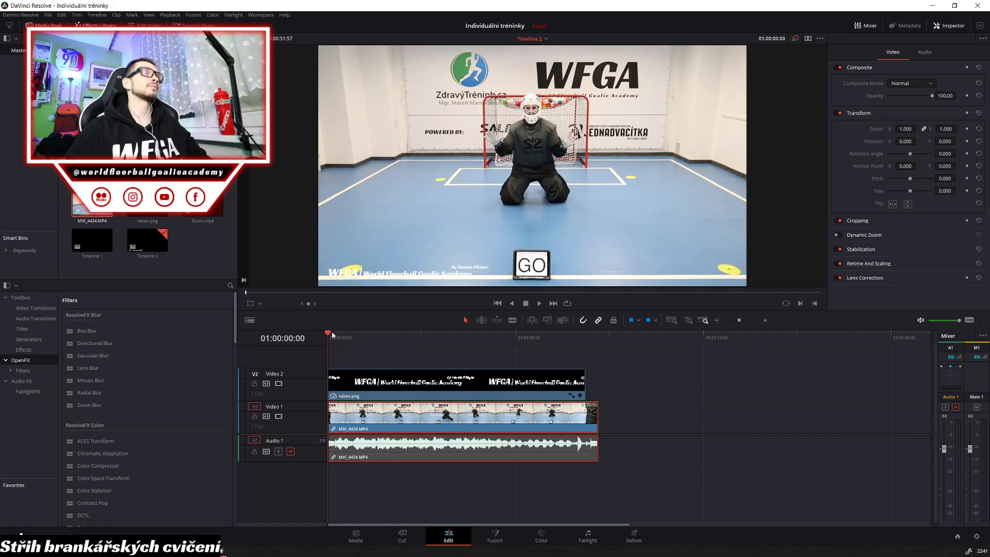
key("space")
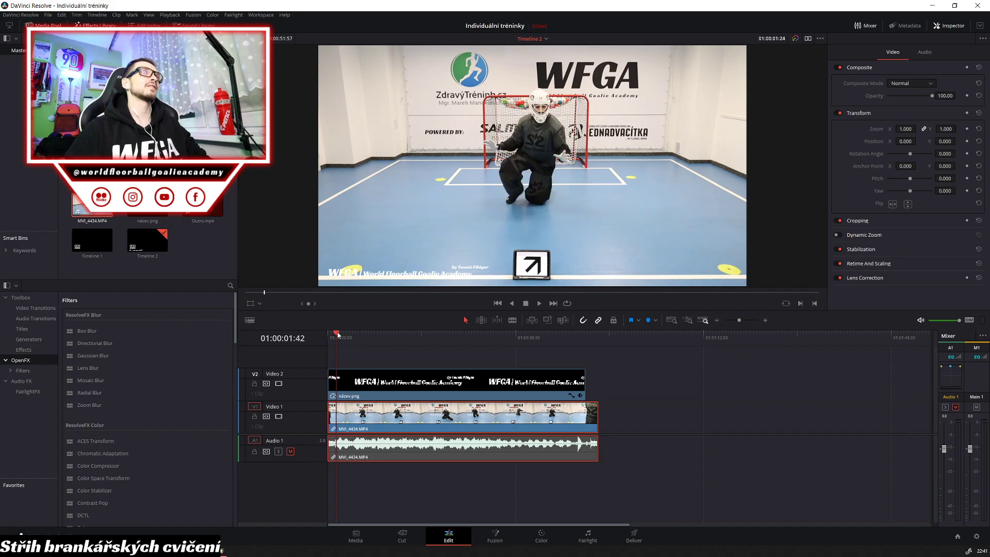
key("space")
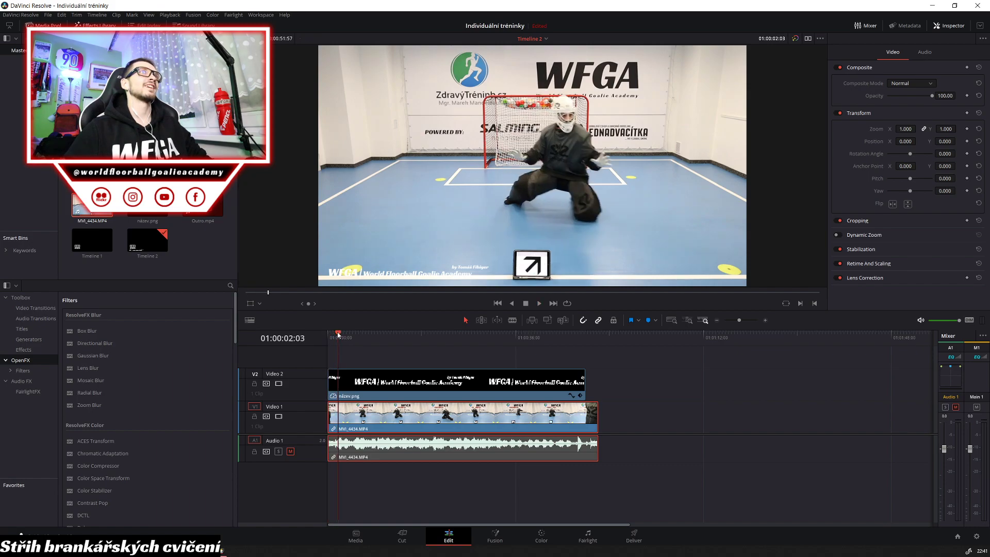
mouse_move(338, 334)
left_mouse_down()
mouse_move(375, 333)
mouse_move(335, 336)
mouse_move(352, 336)
left_mouse_up()
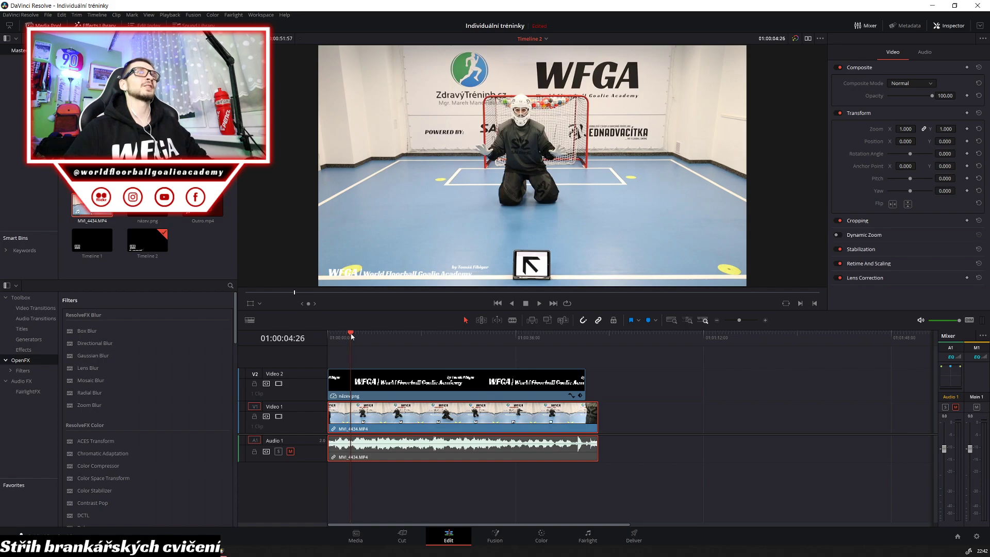
left_click_drag(353, 337, 440, 333)
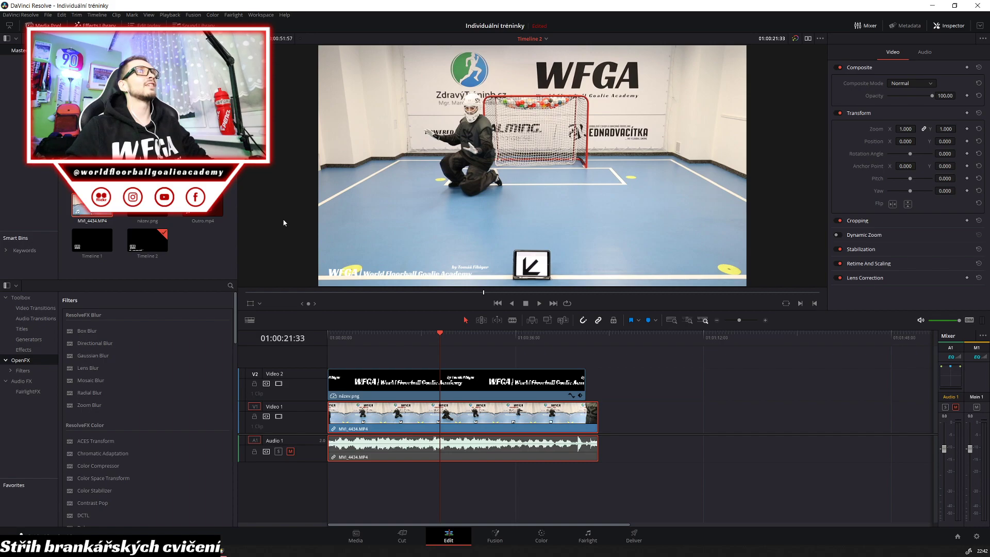
Crop MVI_4434.MP4 down to the tablet's arrow screen: left 601, right 601, top about 626.1 and bottom about 31.3
left_click(437, 336)
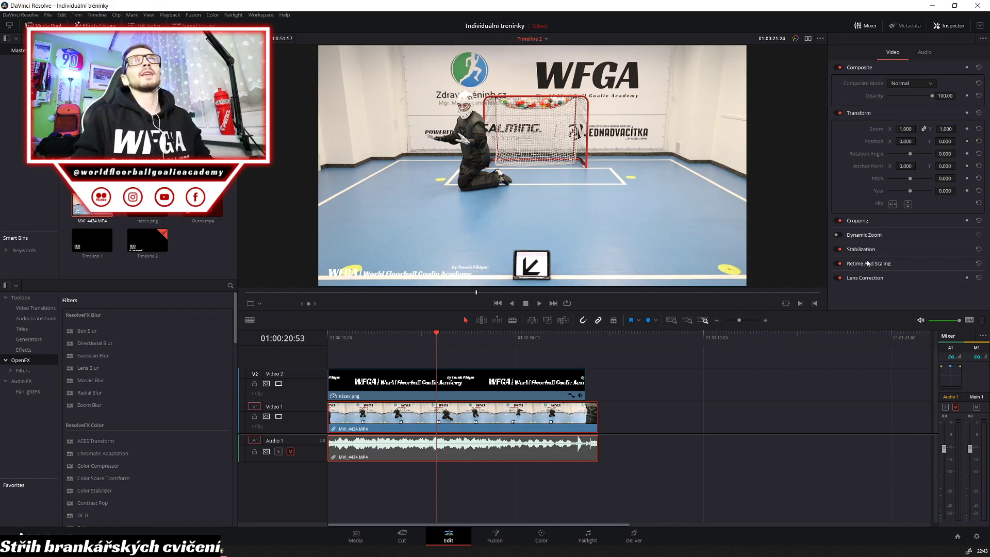
left_click(854, 222)
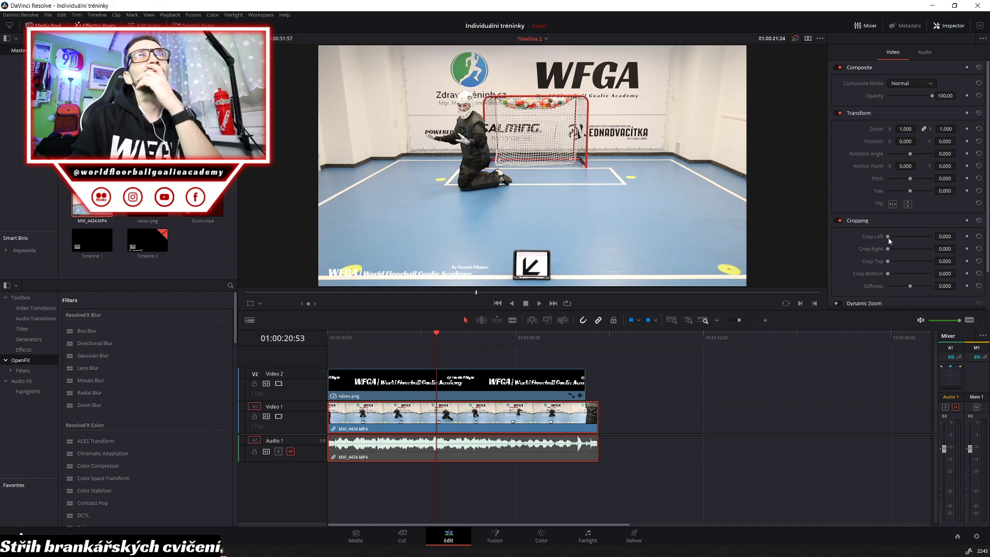
left_click_drag(887, 237, 890, 277)
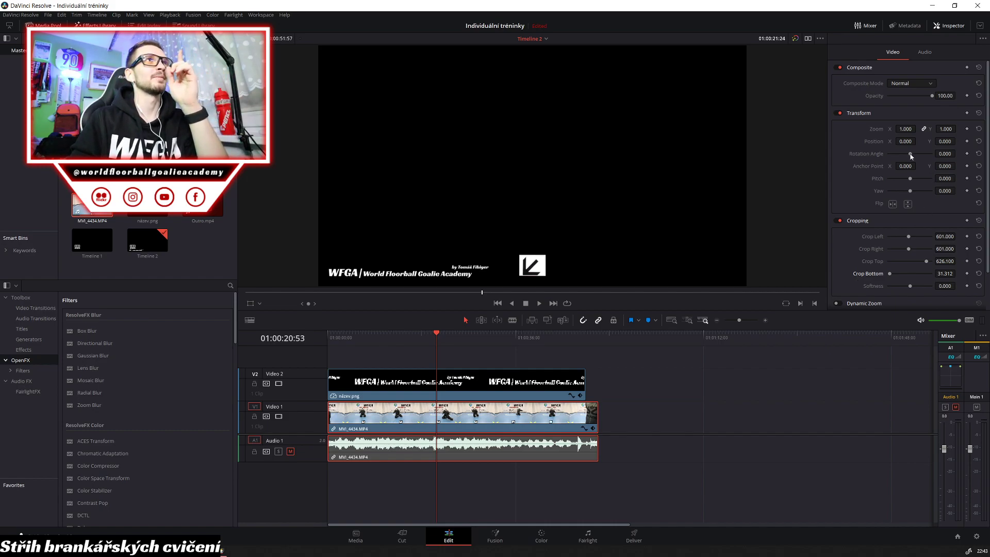
Rotate the cropped tablet image by 180 degrees and shift it back down to a Y position of -598
left_click_drag(910, 156, 923, 156)
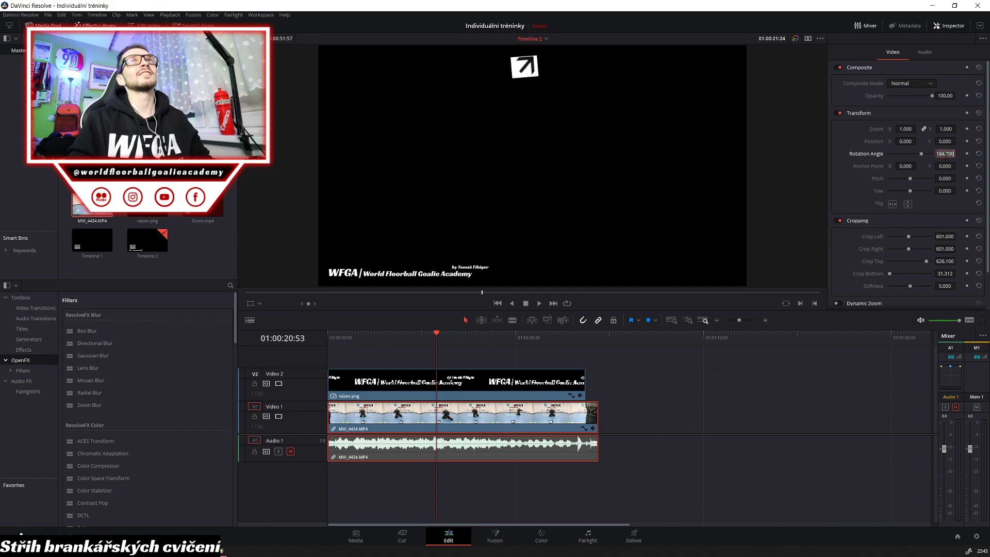
left_click(946, 153)
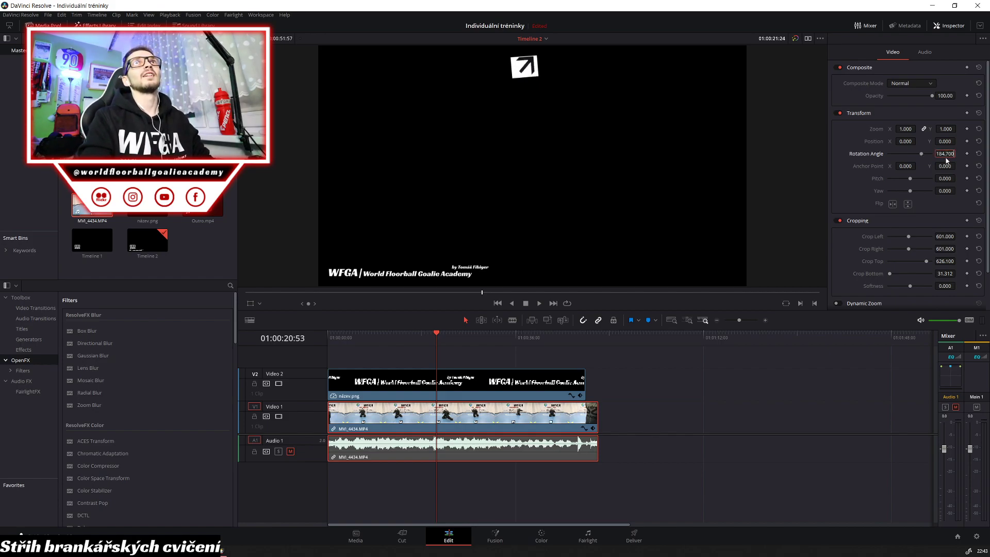
type("180")
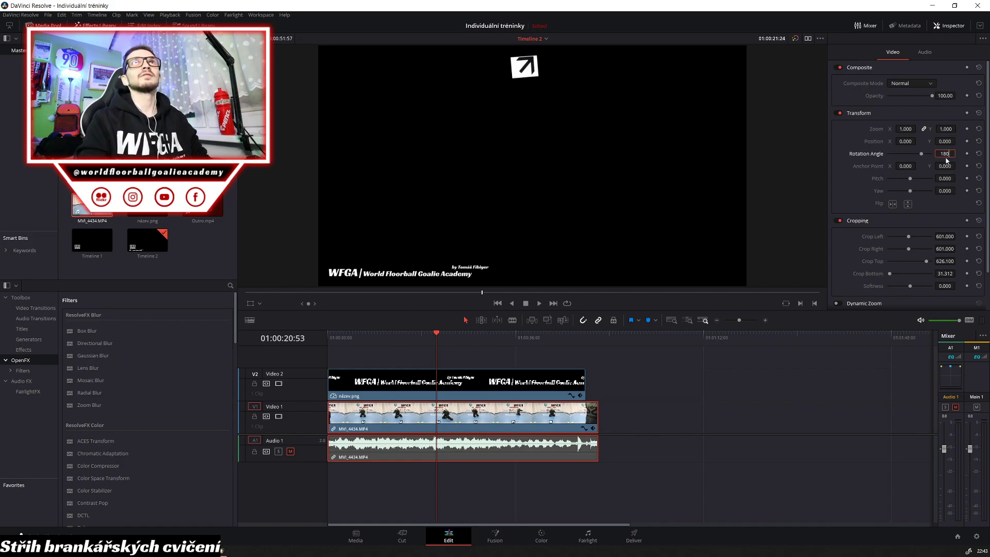
key("Return")
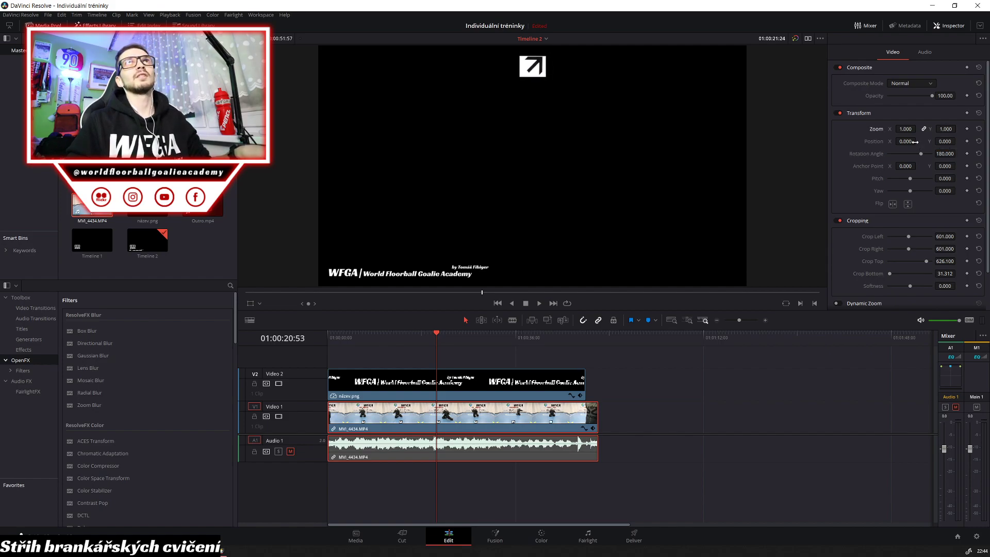
left_click_drag(907, 141, 942, 142)
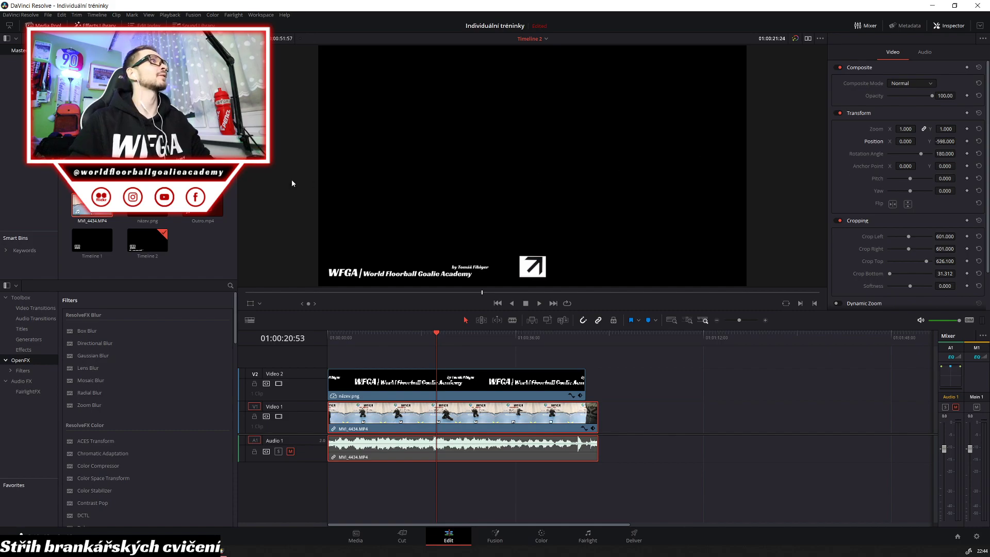
Shift the title and the cropped clip up one video track each and place a full MVI_4434.MP4 on Video 1 from the timeline start
left_click_drag(92, 215, 626, 422)
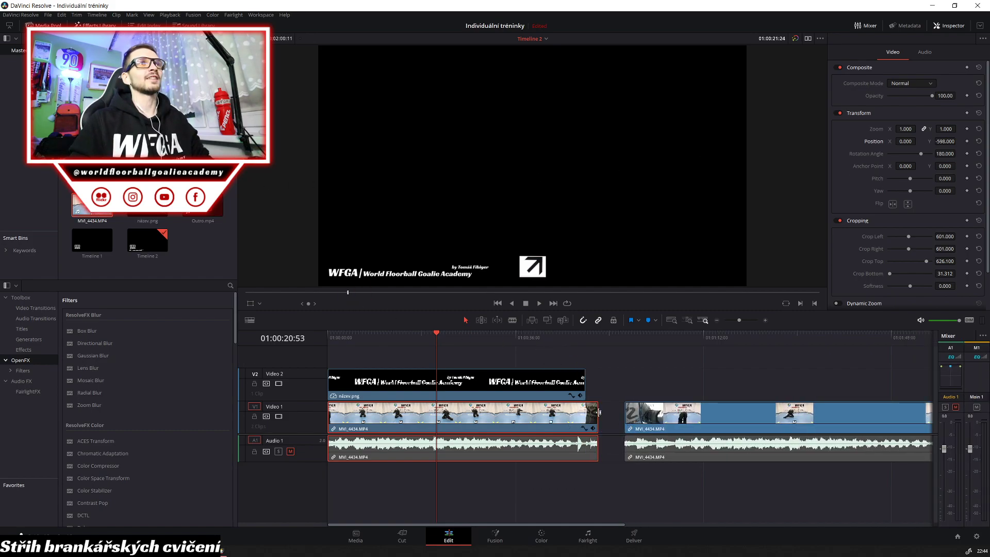
left_click(394, 374)
left_click_drag(394, 375, 393, 356)
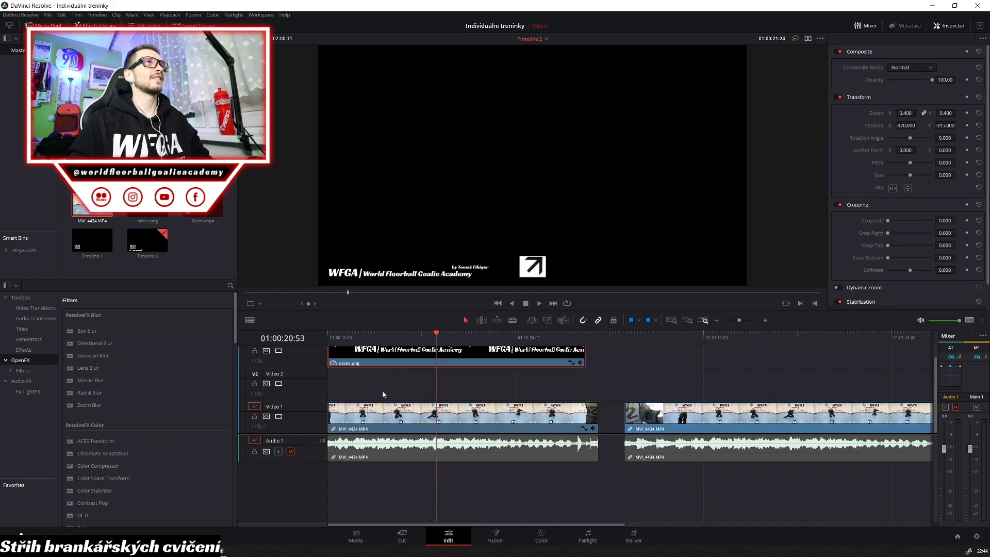
left_click_drag(381, 415, 378, 396)
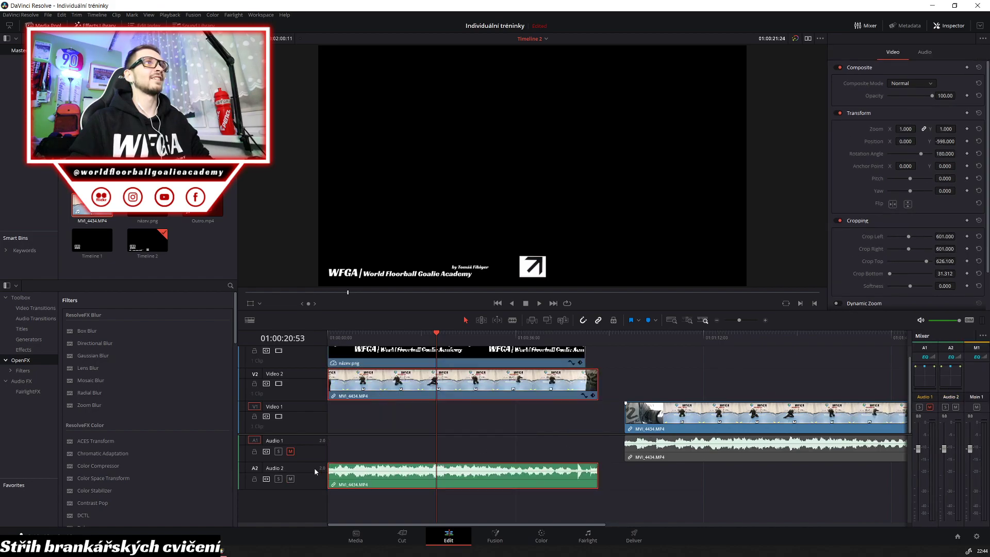
left_click_drag(665, 420, 379, 415)
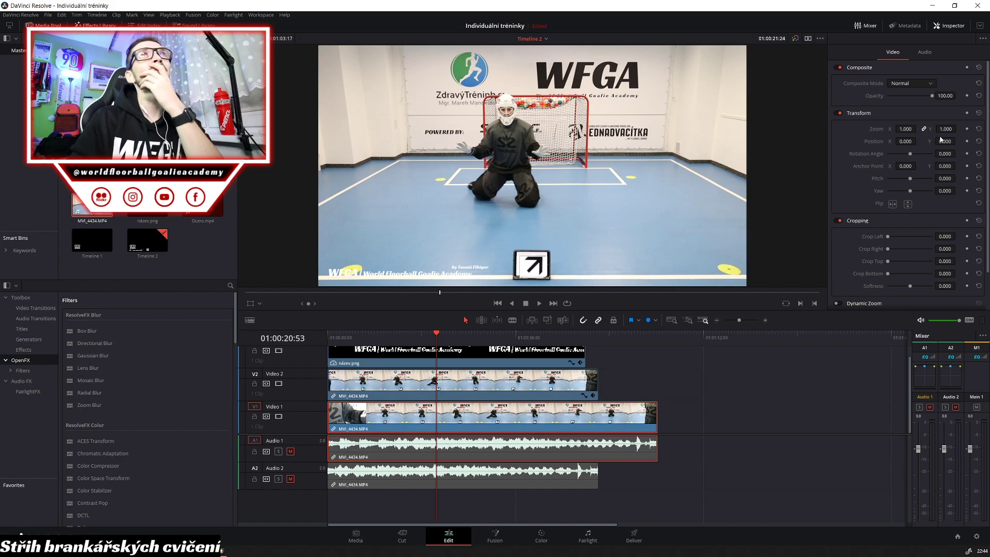
Fine-tune the rotated tablet overlay's Y position to -594 so it covers the original screen
left_click(528, 385)
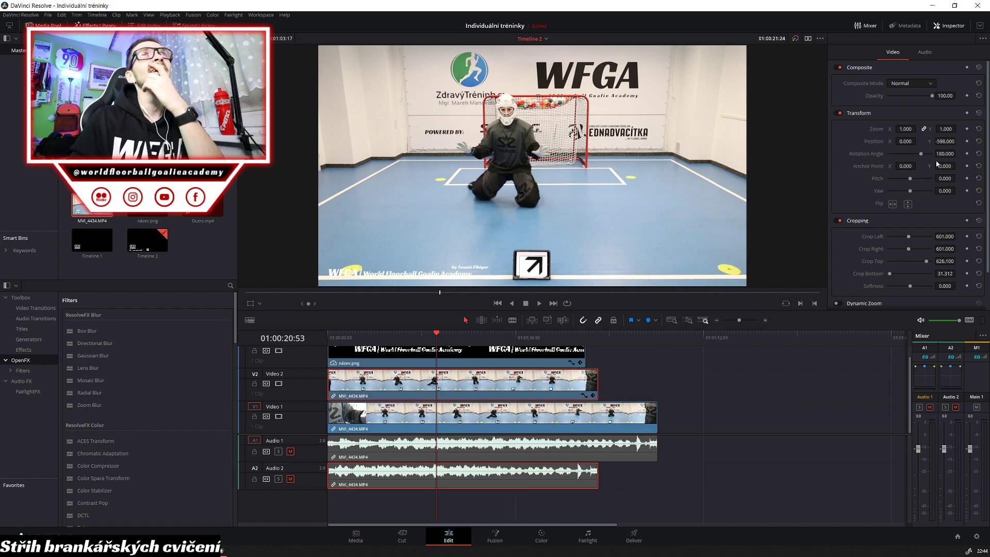
left_click_drag(943, 141, 942, 141)
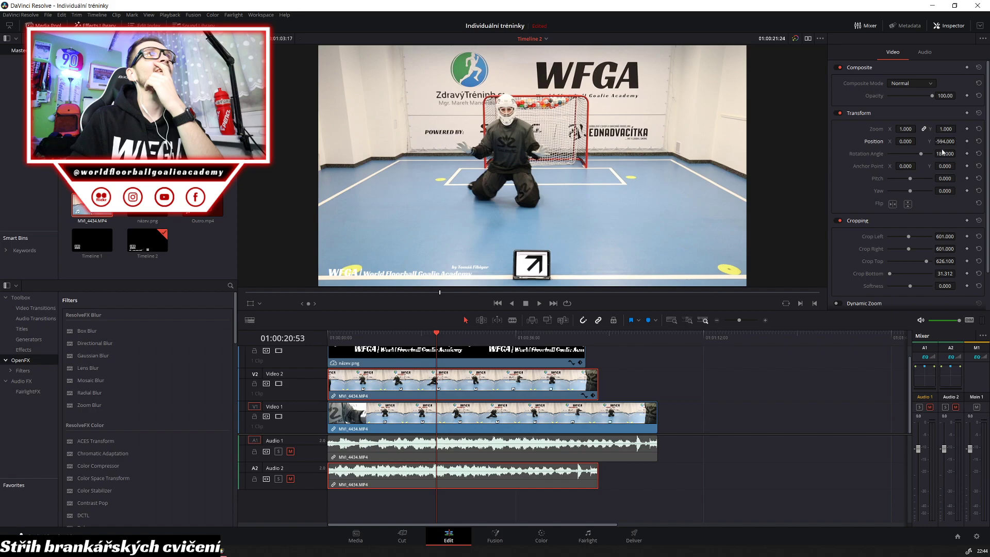
Trim the start of the full MVI_4434.MP4 on Video 1 to match the tablet overlay and align both at the timeline start
left_click_drag(416, 336, 320, 341)
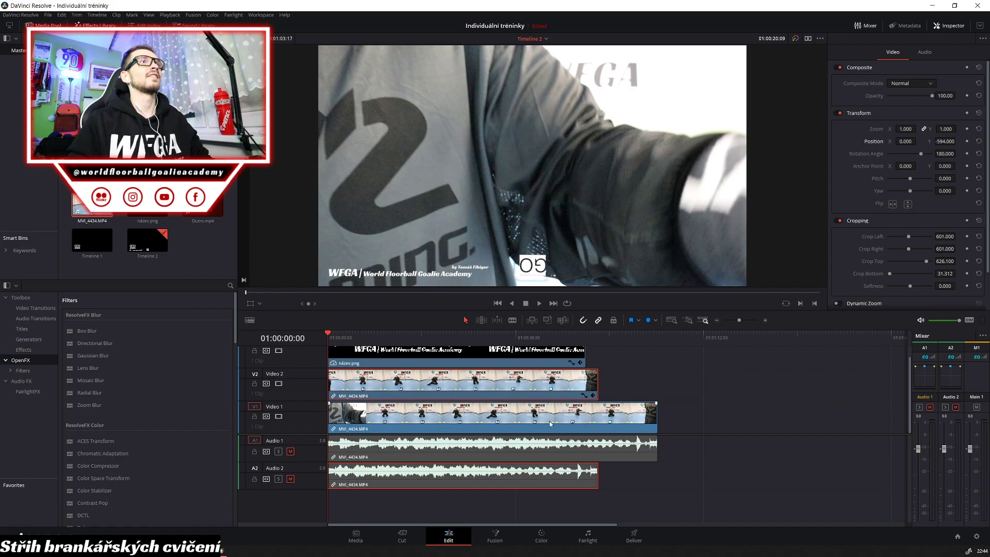
left_click_drag(330, 415, 363, 415)
left_click_drag(517, 416, 481, 417)
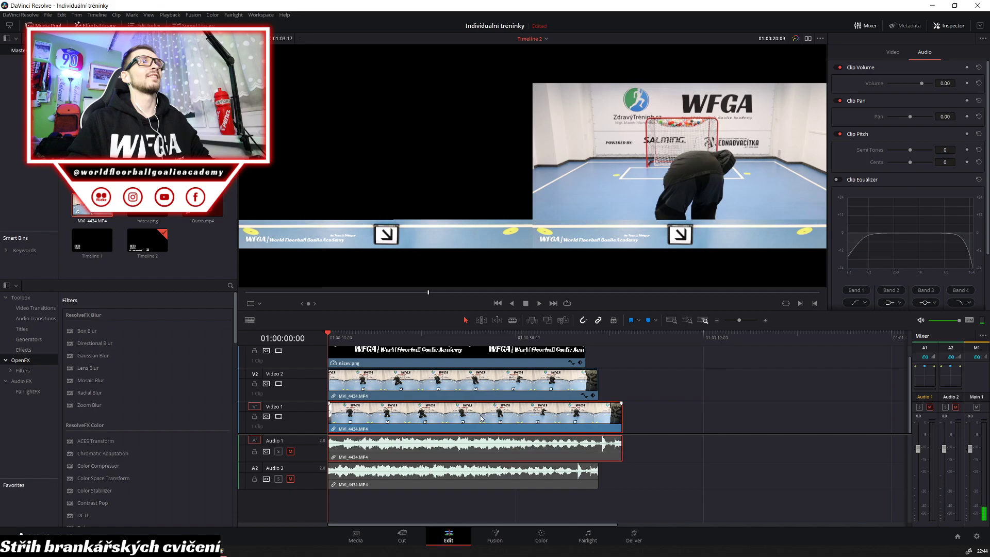
left_click_drag(330, 415, 372, 416)
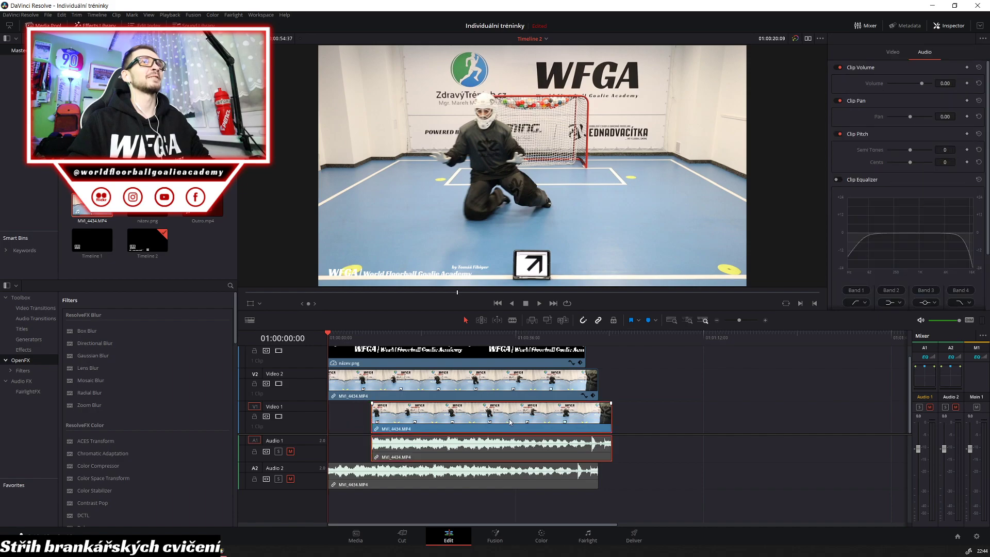
left_click_drag(509, 421, 496, 422)
left_click_drag(359, 418, 329, 419)
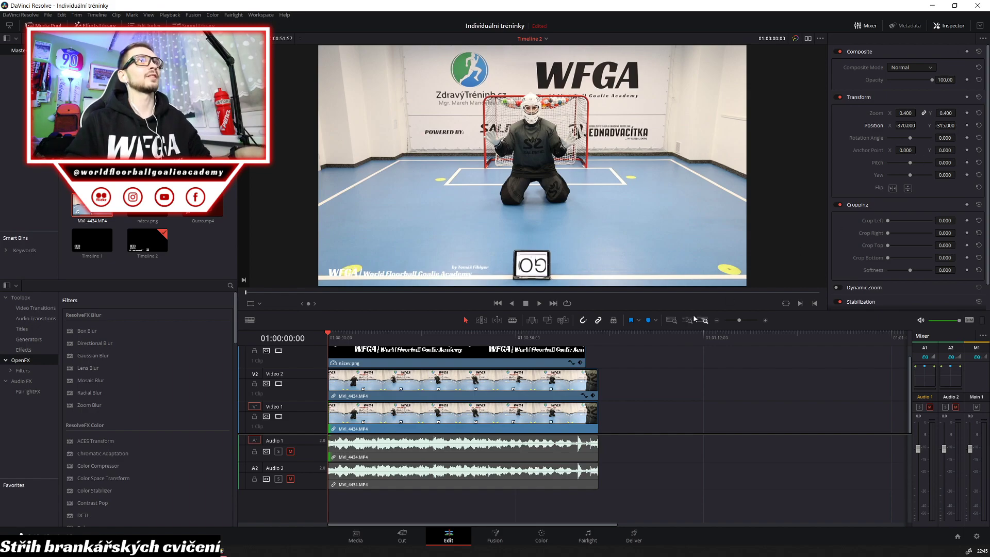
Set the rotated tablet overlay's bottom crop to about 37.56, keeping its zoom at 1.000
left_click(534, 380)
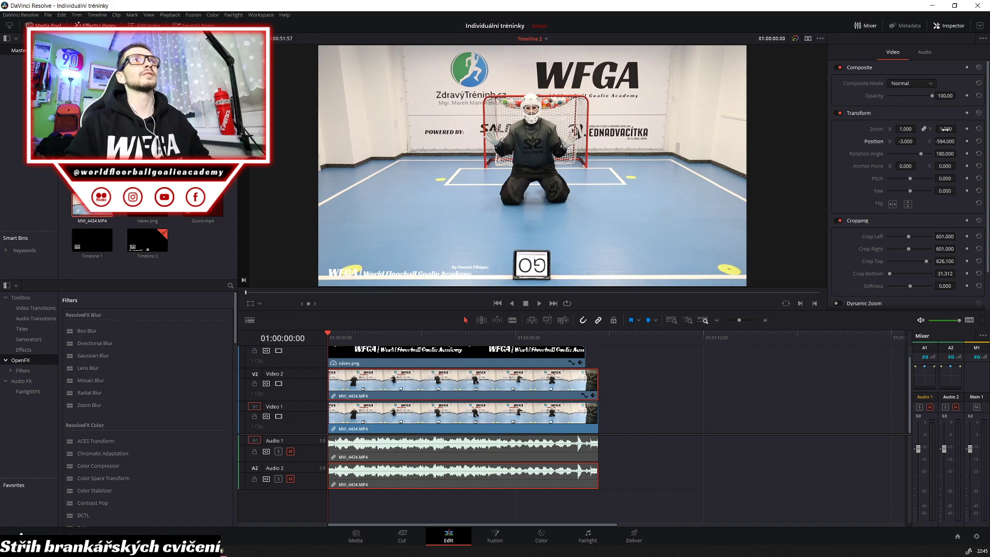
left_click_drag(945, 129, 959, 128)
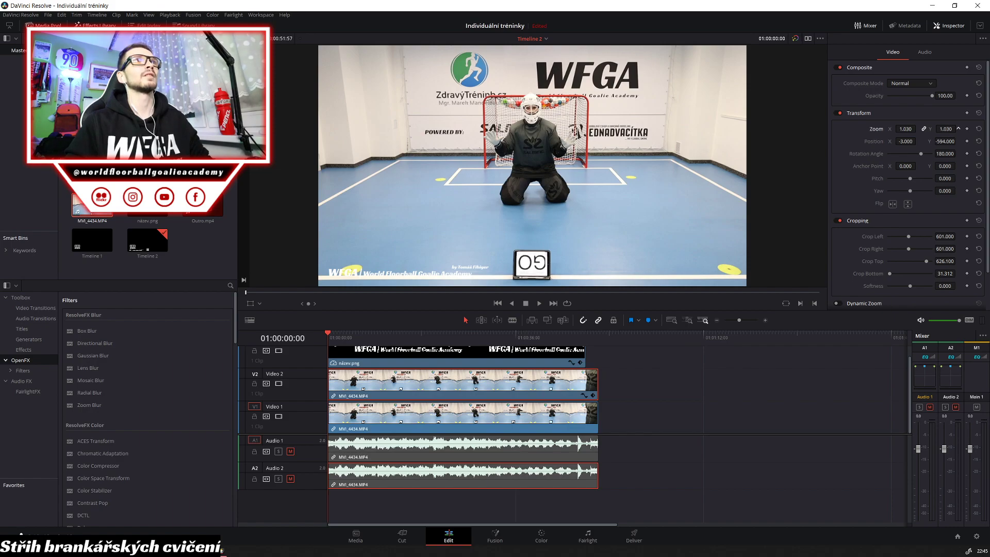
left_click_drag(958, 128, 943, 129)
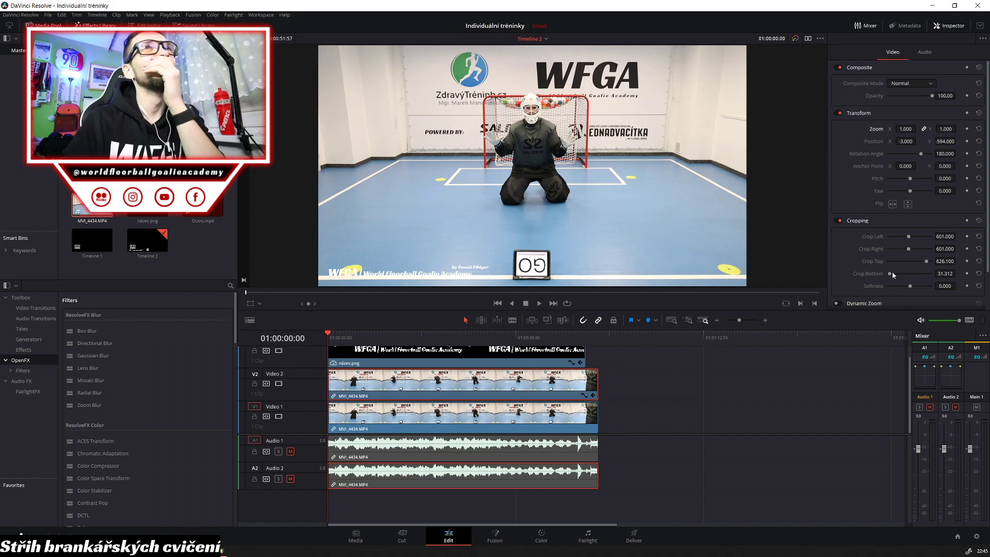
left_click_drag(892, 276, 892, 276)
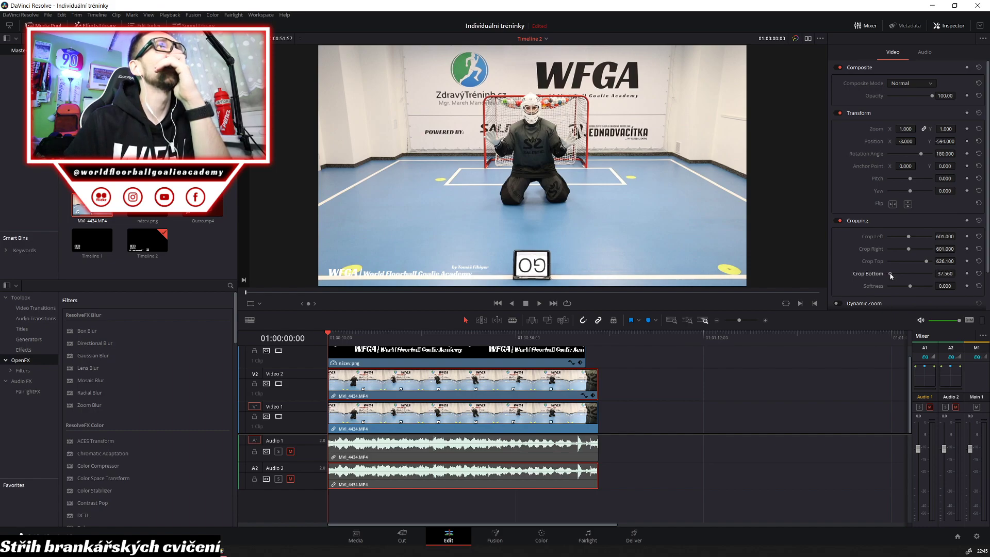
Set the rotated tablet overlay's bottom crop to 41.56 and play the timeline from the start to check it
scroll(957, 273, "up", 1)
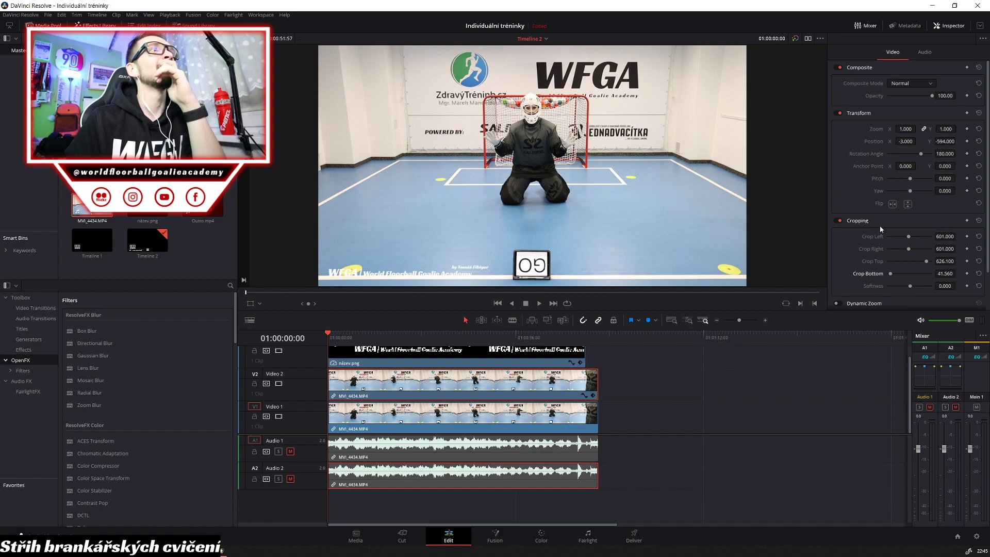
key("space")
left_click(636, 427)
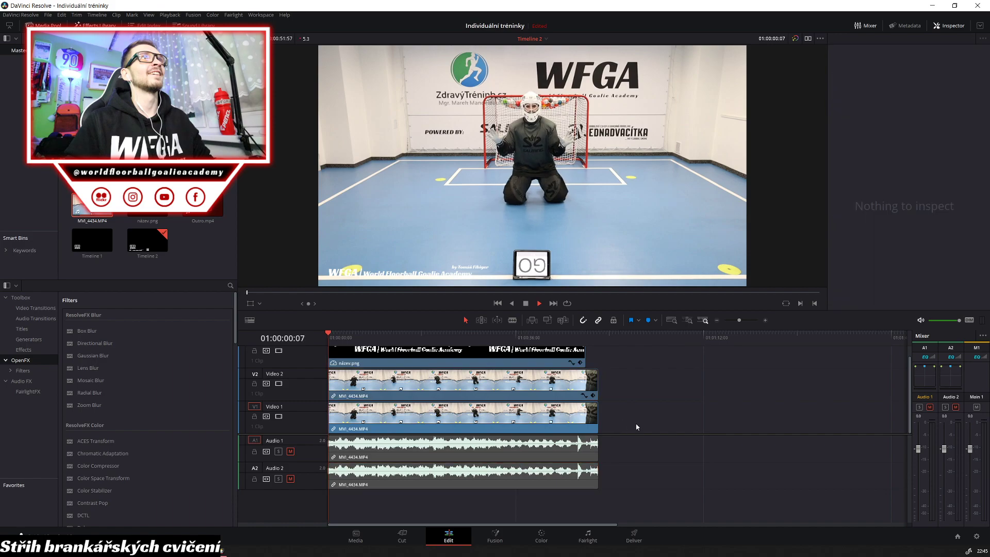
key("space")
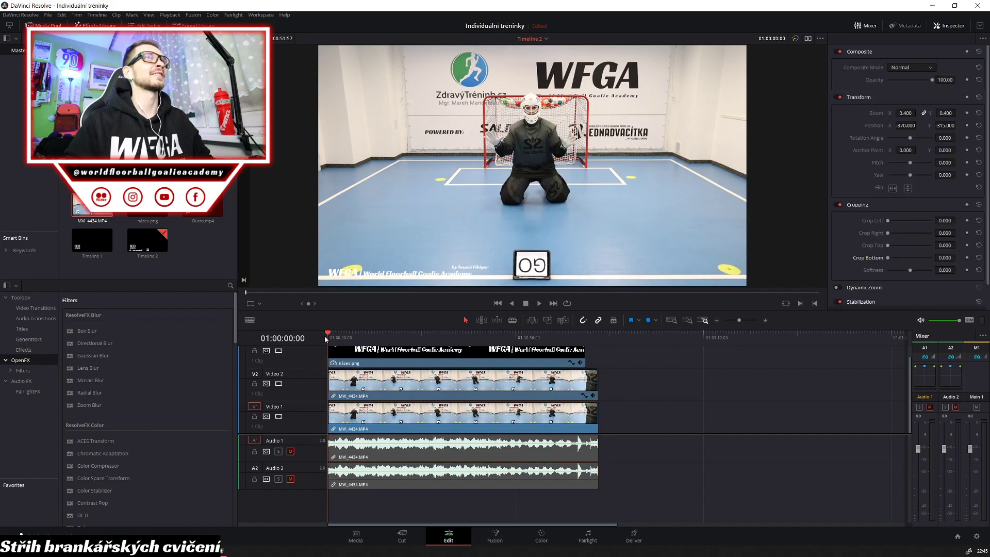
key("space")
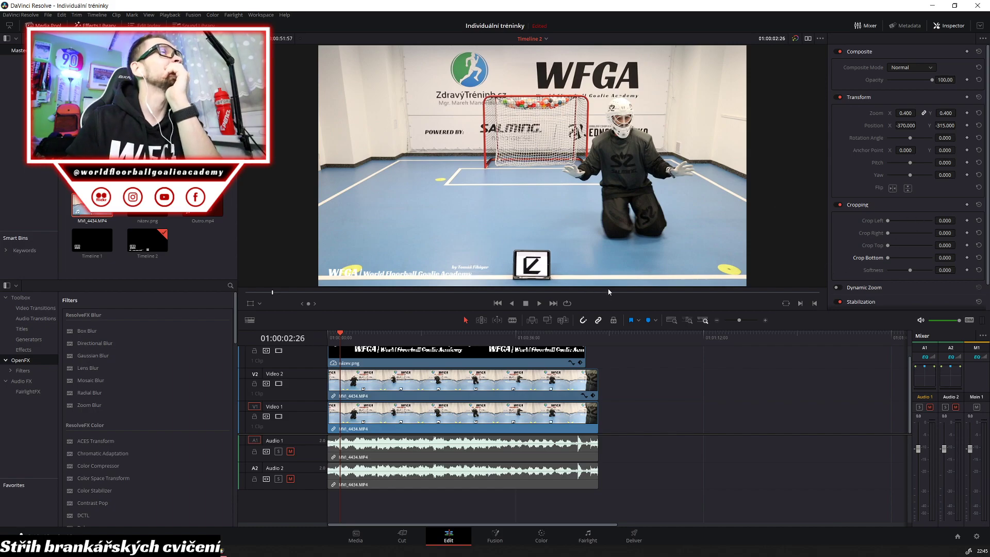
scroll(919, 297, "down", 1)
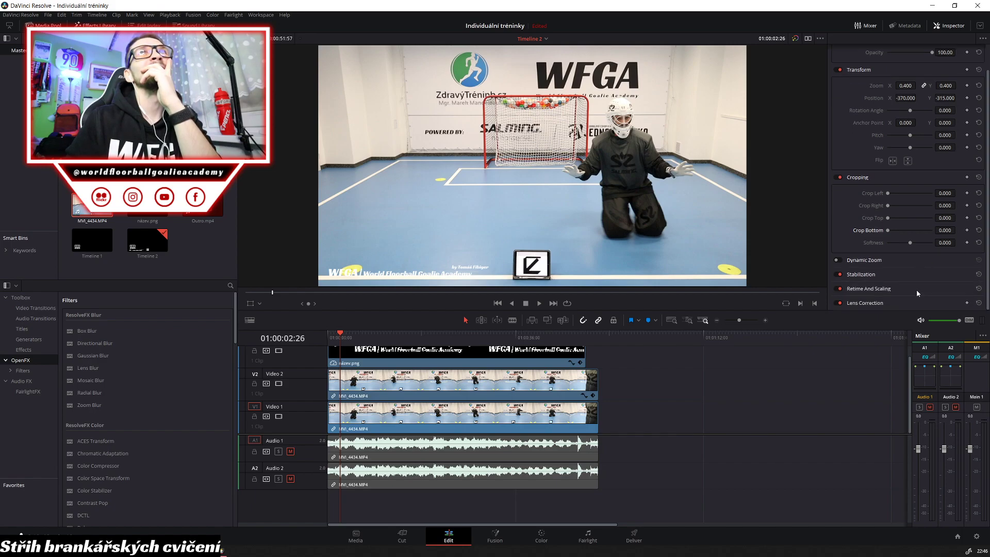
scroll(917, 292, "up", 1)
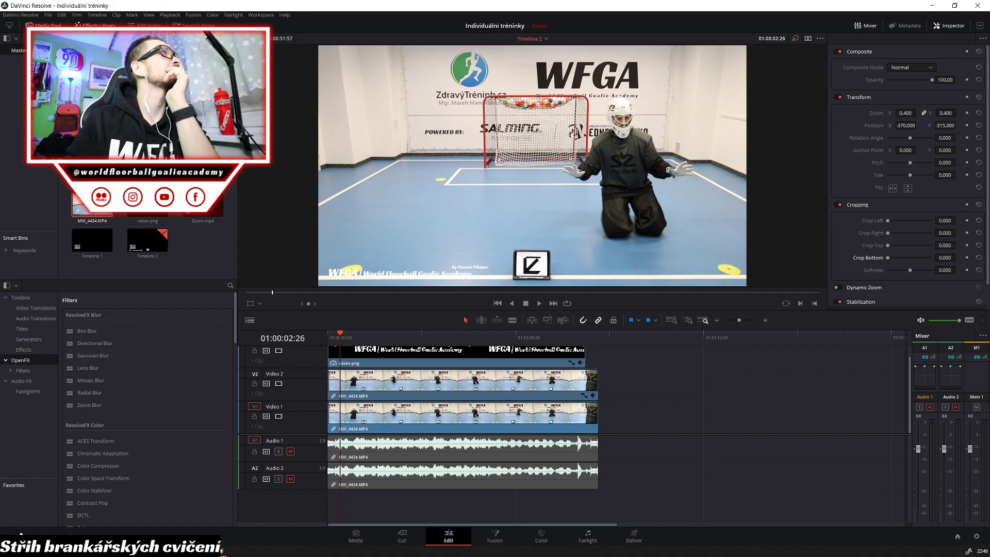
left_click(63, 15)
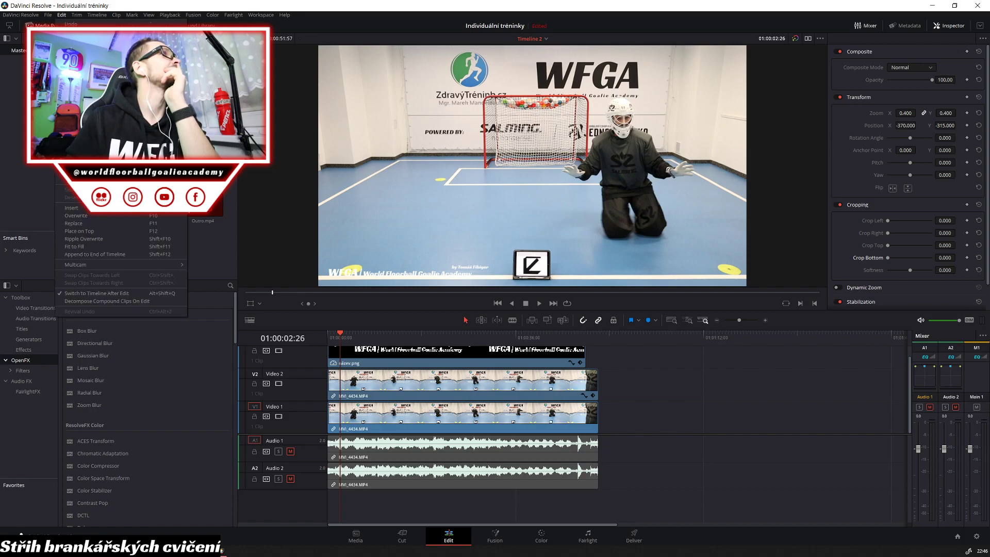
mouse_move(98, 15)
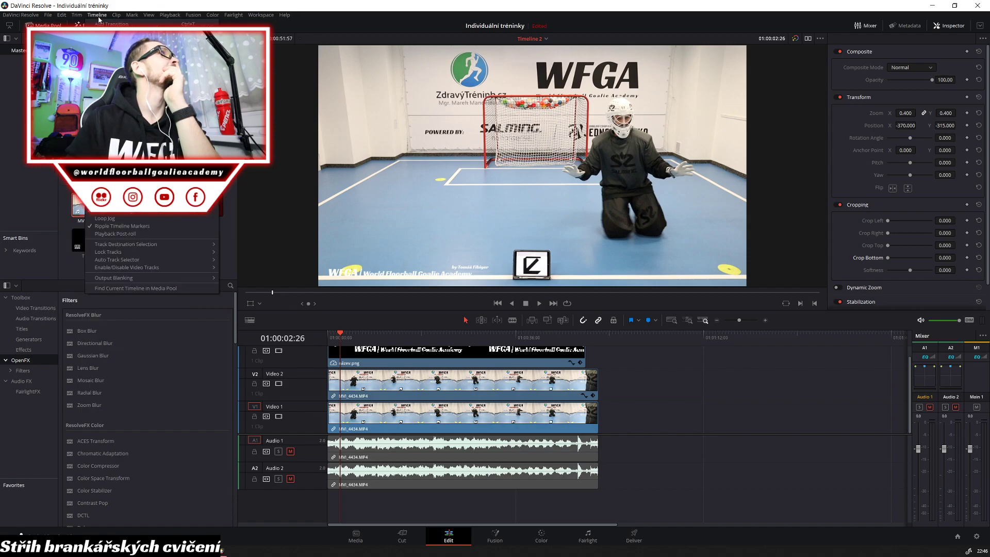
mouse_move(49, 17)
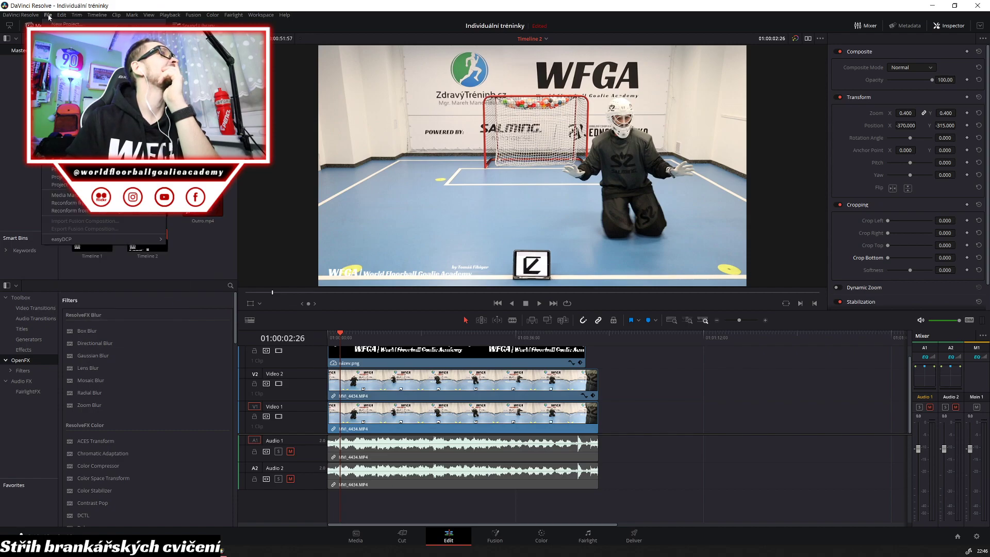
left_click(690, 404)
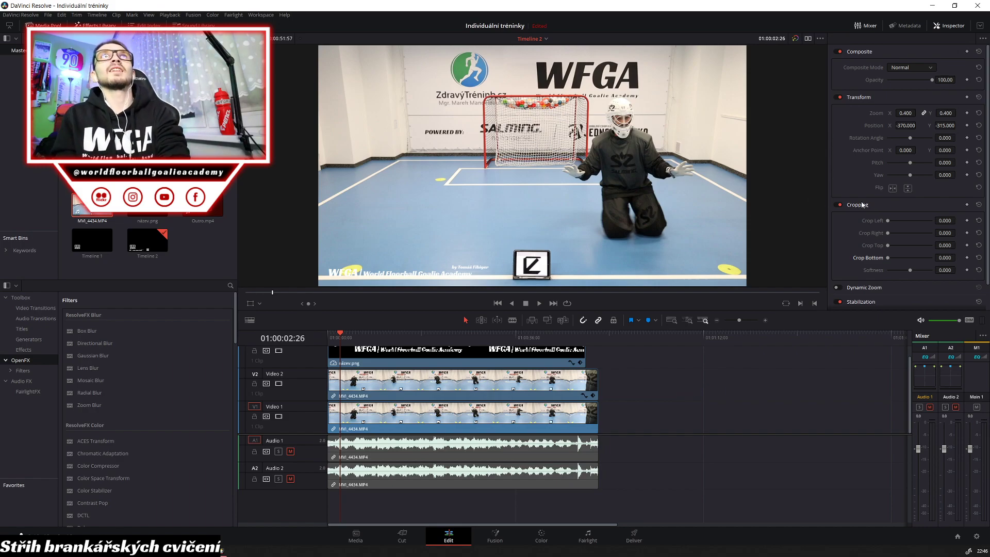
Flip the rotated tablet overlay clip on Video 2 horizontally, leaving the title on Video 3 unflipped
left_click(893, 188)
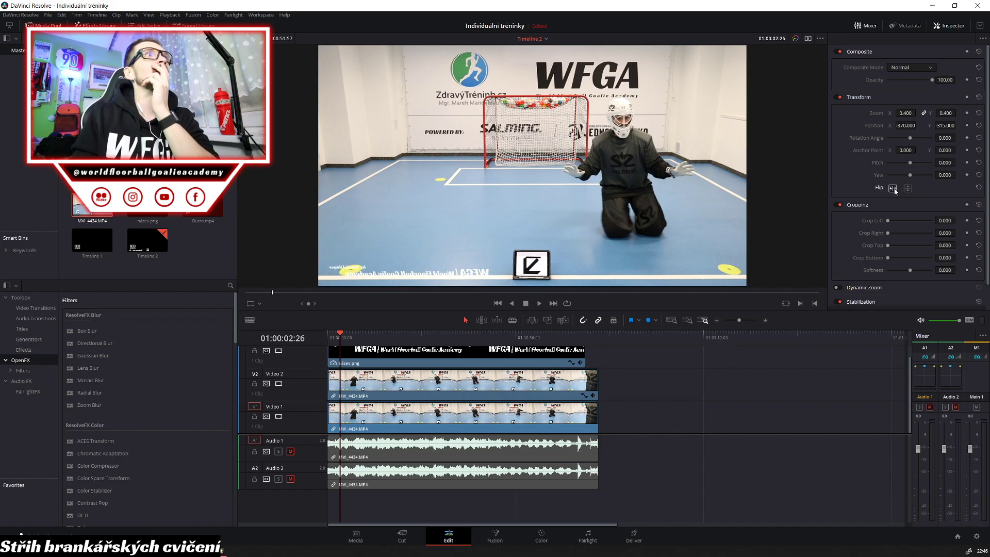
left_click(893, 188)
left_click(571, 391)
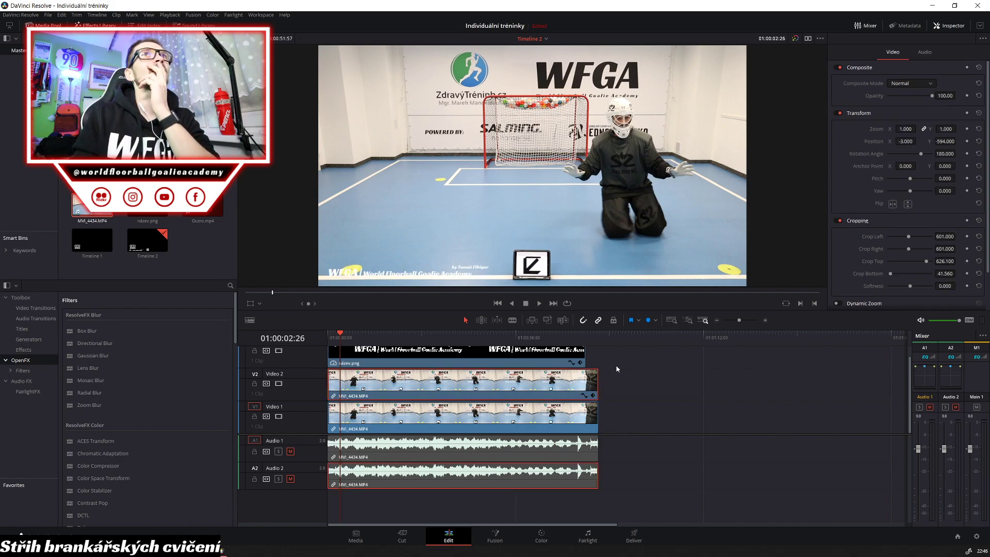
left_click(892, 205)
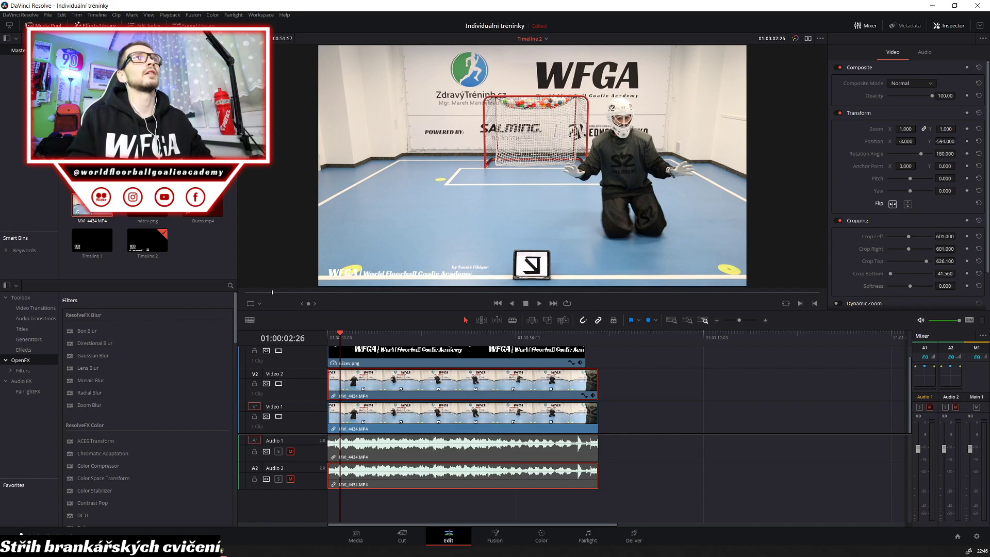
Enlarge the flipped tablet overlay to a zoom of 1.060 and set its Y position to -608
left_click_drag(953, 141, 957, 140)
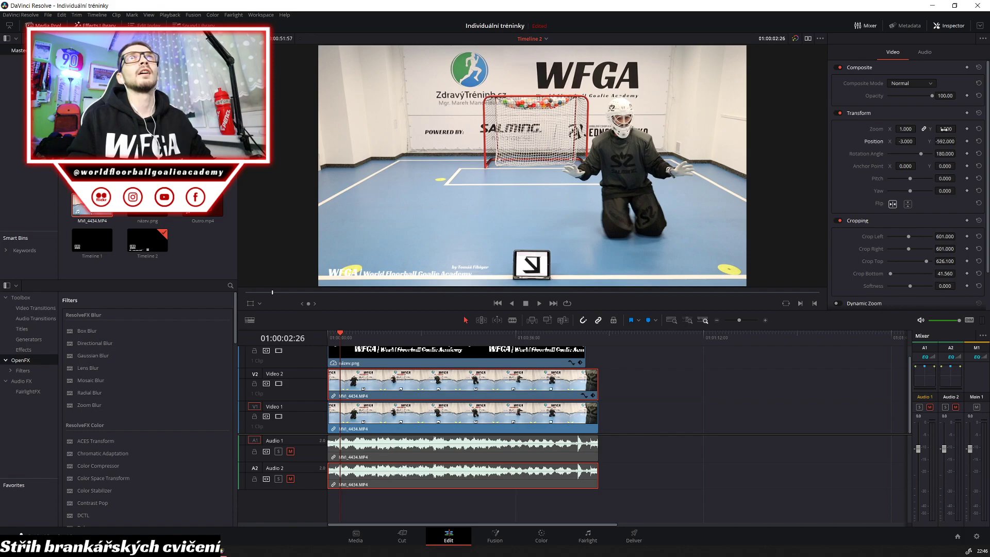
left_click_drag(953, 129, 957, 141)
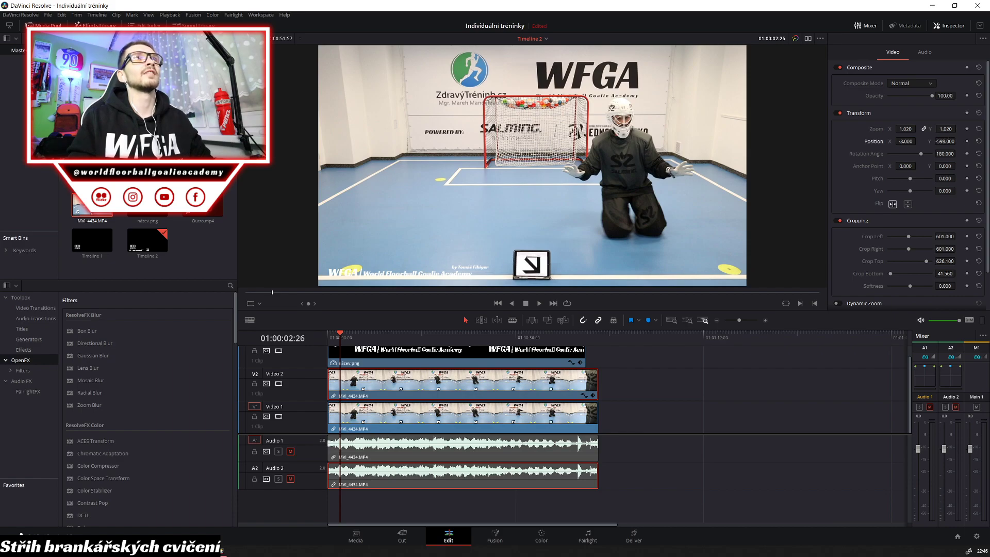
left_click_drag(948, 129, 957, 141)
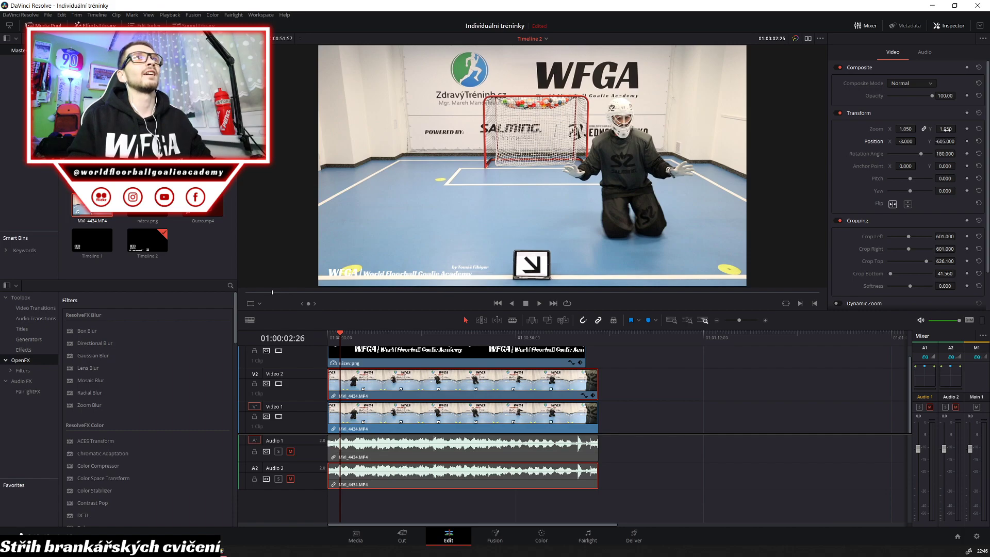
left_click_drag(953, 128, 957, 128)
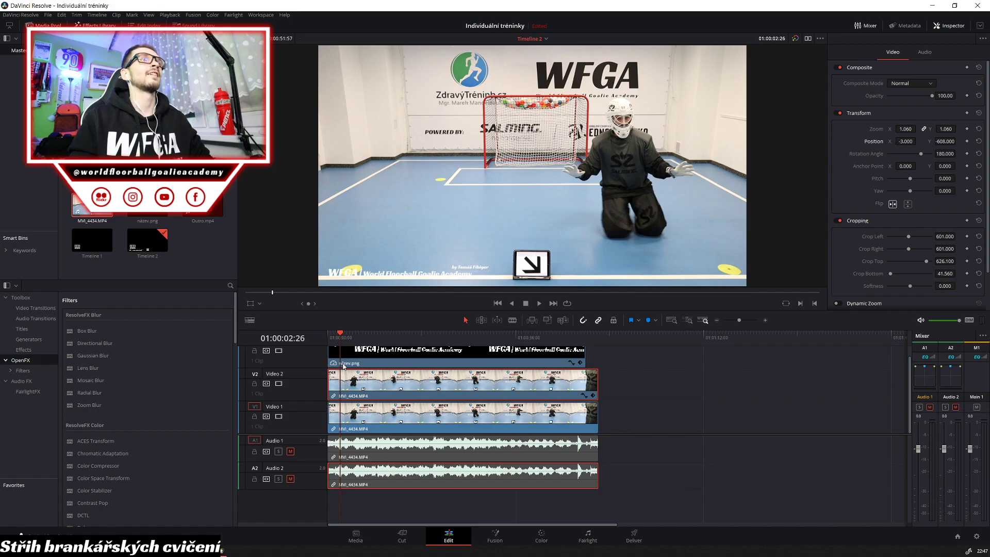
Play the opening to check the flipped overlay, and set its bottom crop to 32.56 and Y position to -609
key("Home")
key("space")
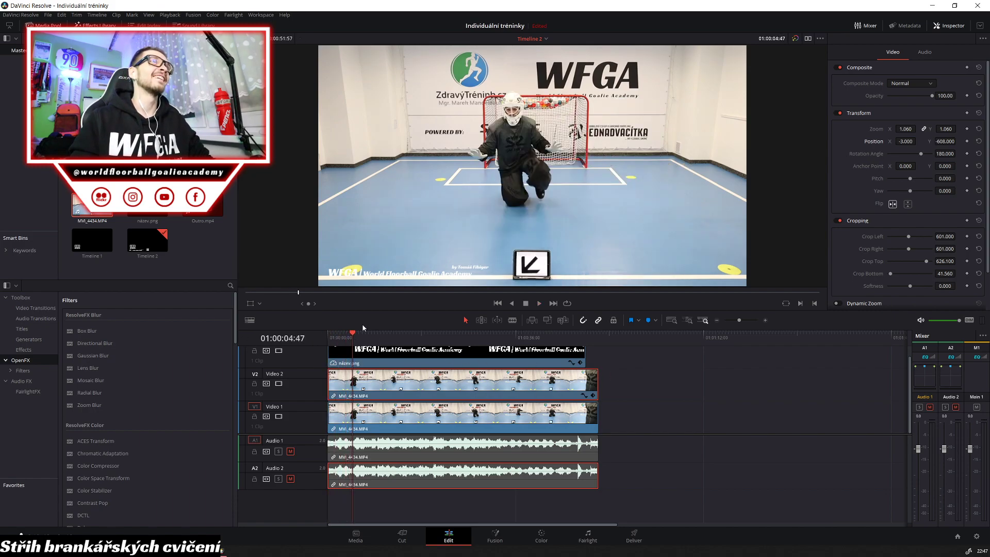
left_click(330, 334)
key("space")
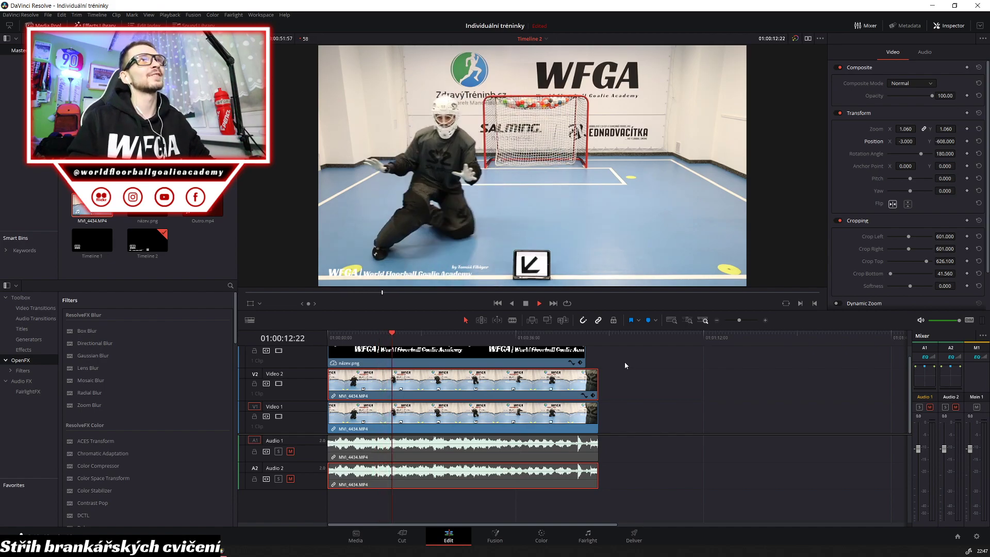
key("space")
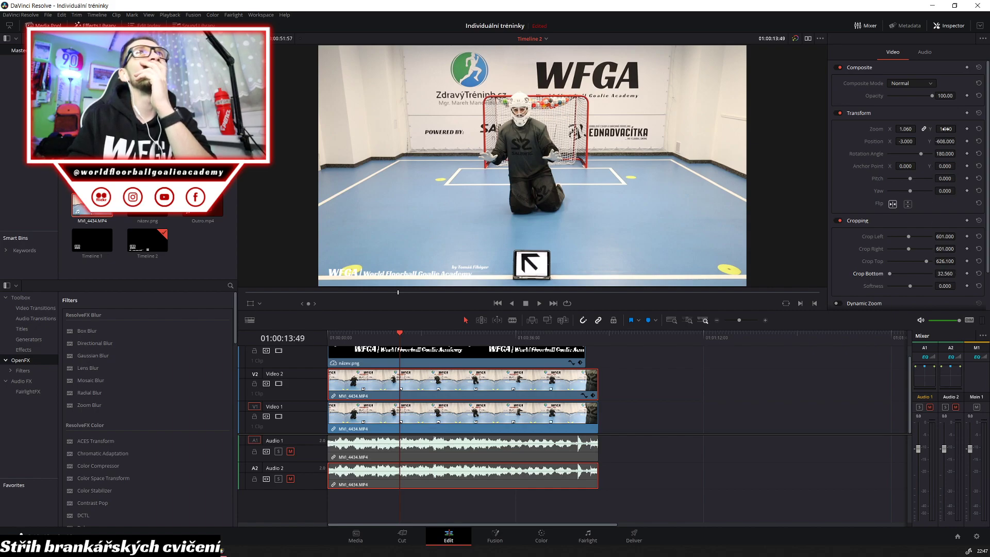
left_click_drag(949, 141, 957, 141)
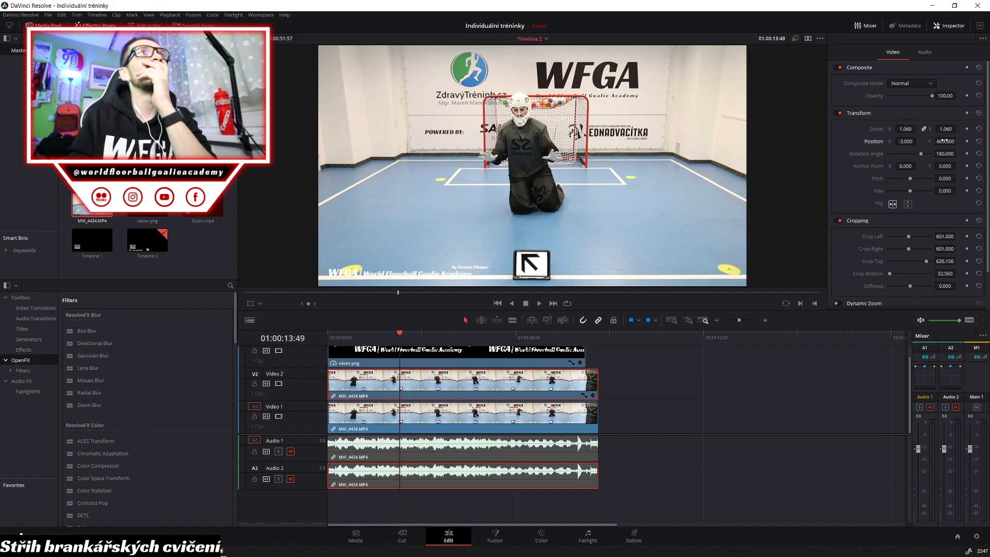
Scrub and play the timeline from the start to check the overlay's arrows against the goalie's movements
key("Home")
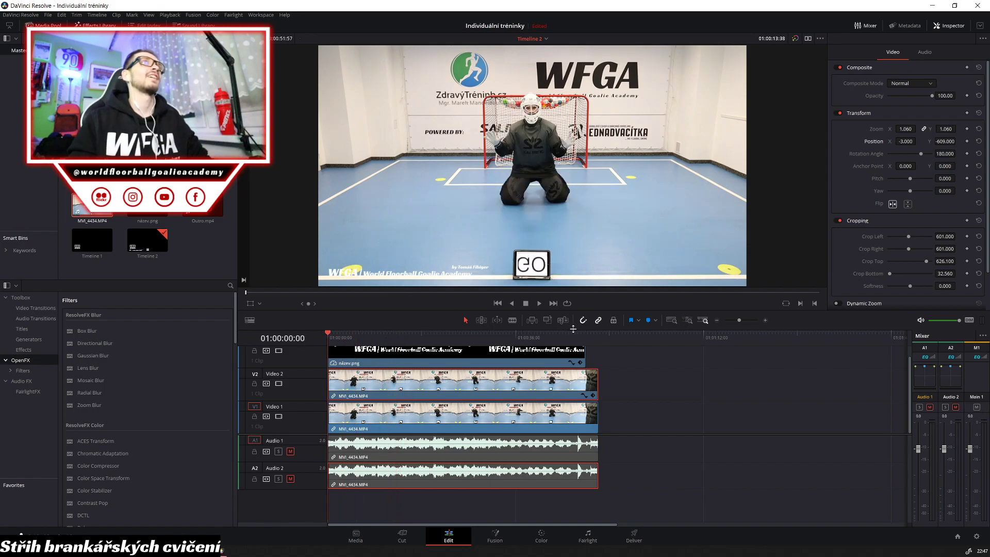
left_click(380, 335)
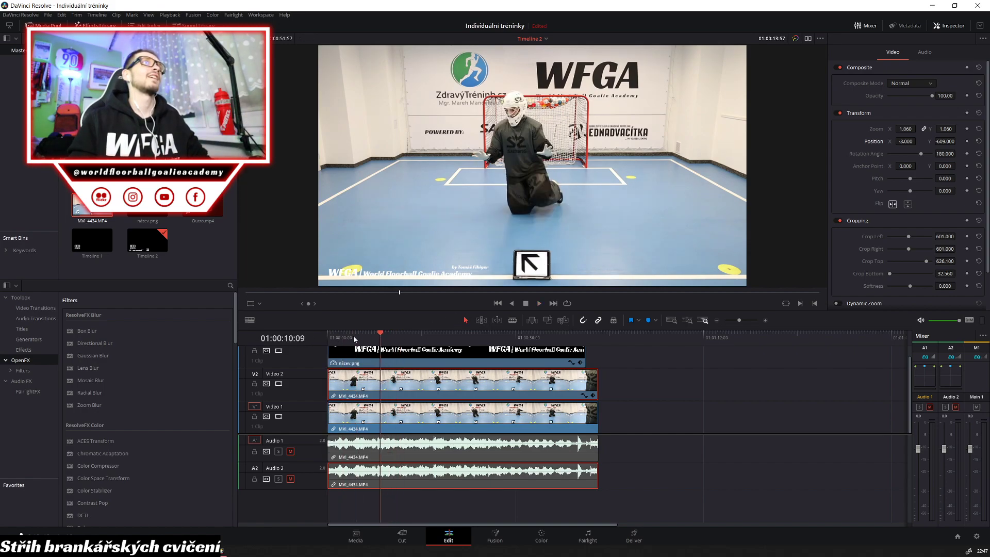
key("Home")
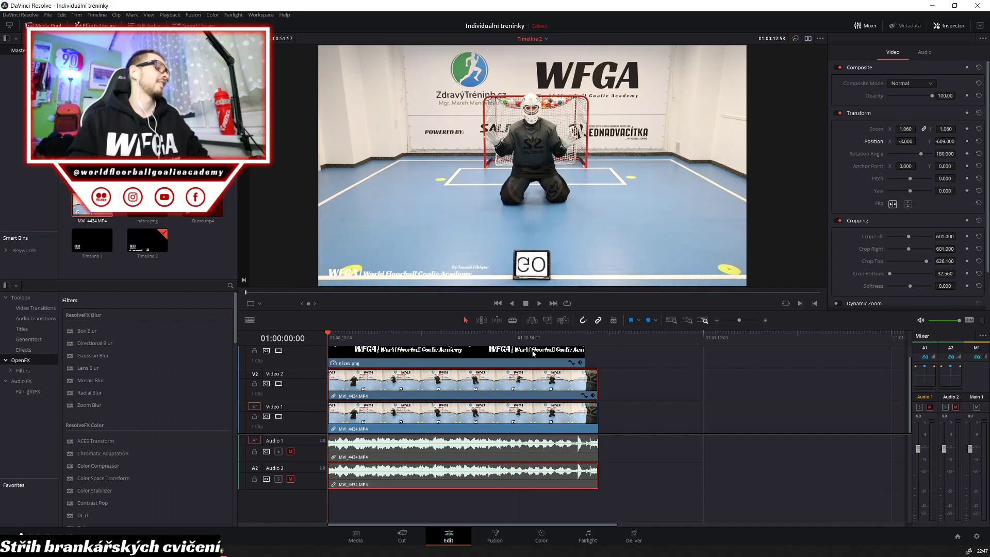
key("space")
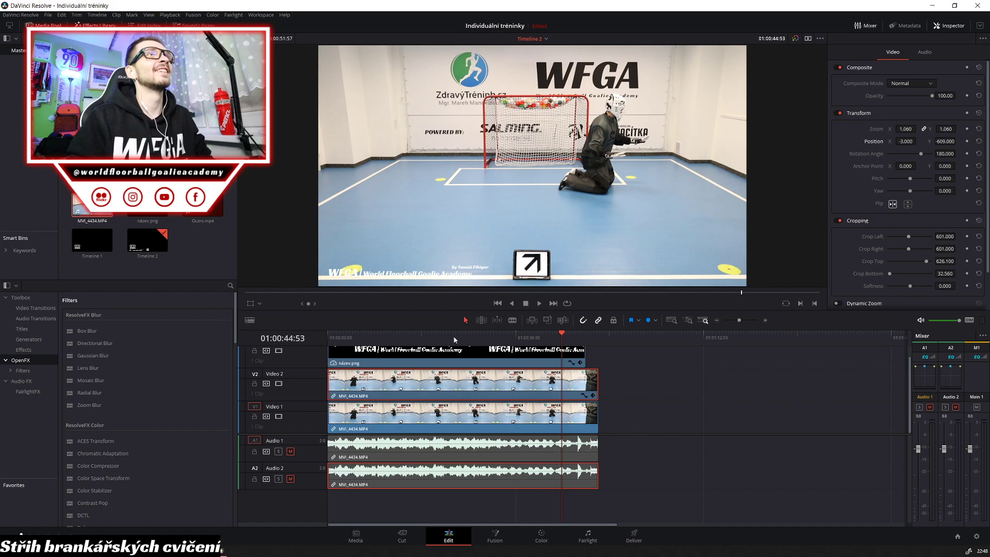
key("Home")
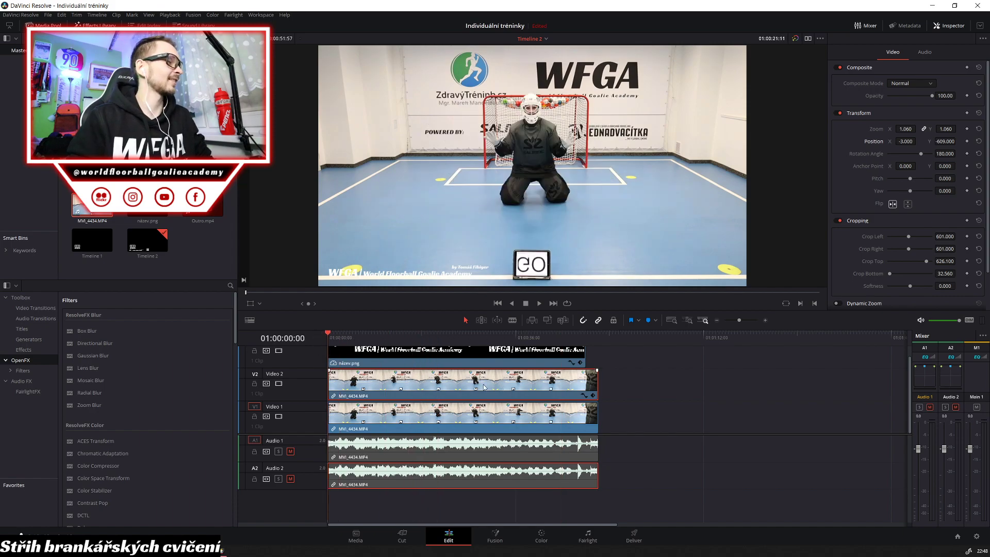
Split the MVI_4434.MP4 clips on Video 1 and Video 2 at 01:00:01:22, where the first arrow shows
left_click(347, 422)
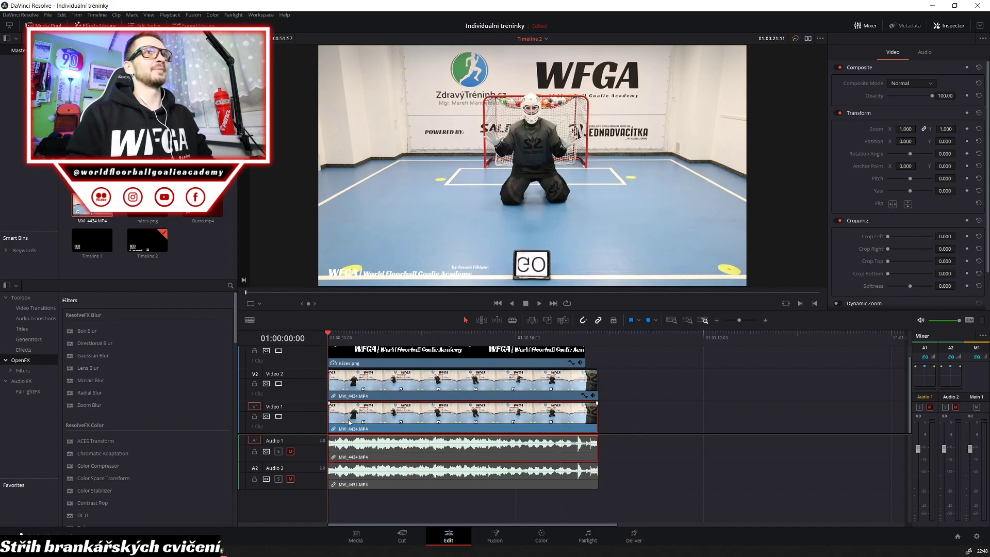
left_click(331, 383)
left_click(335, 380)
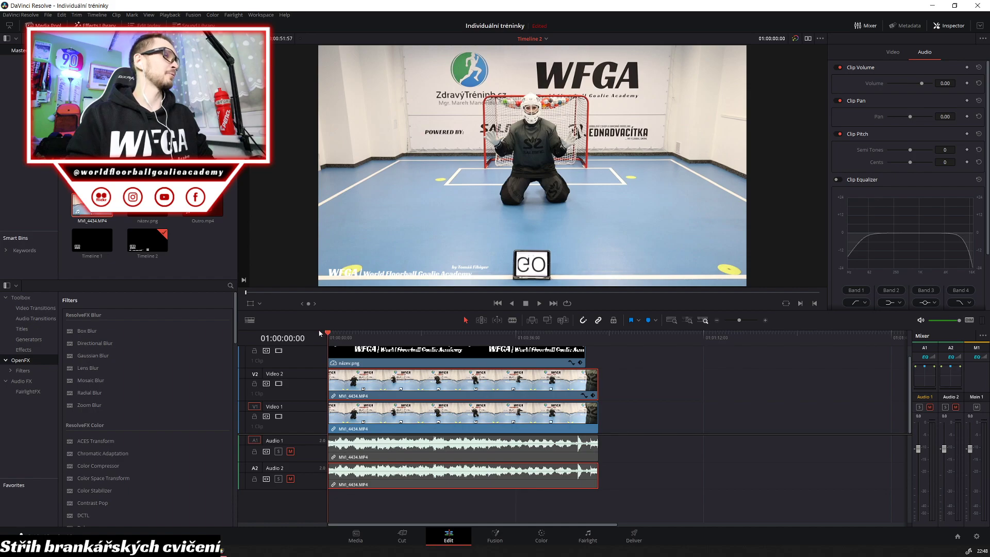
key("space")
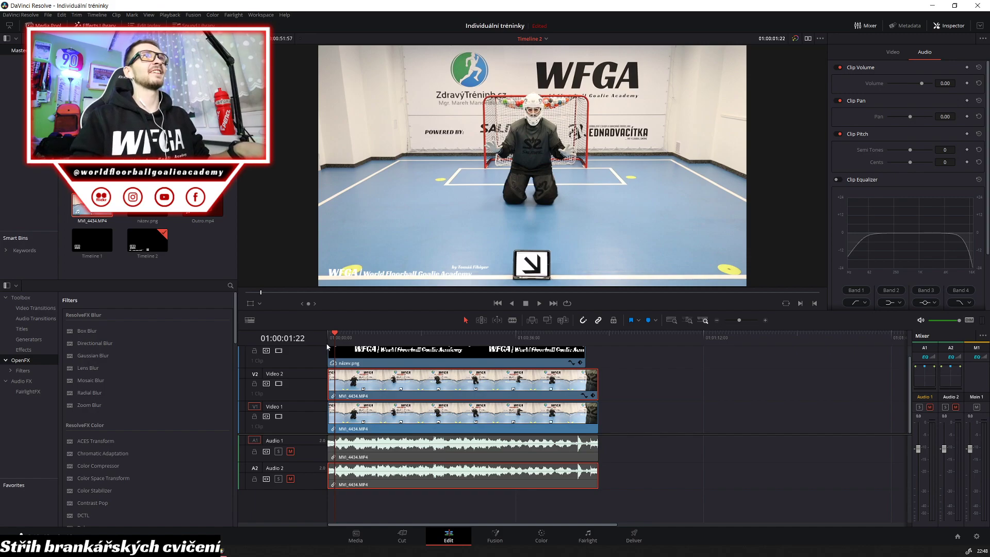
left_click(351, 391)
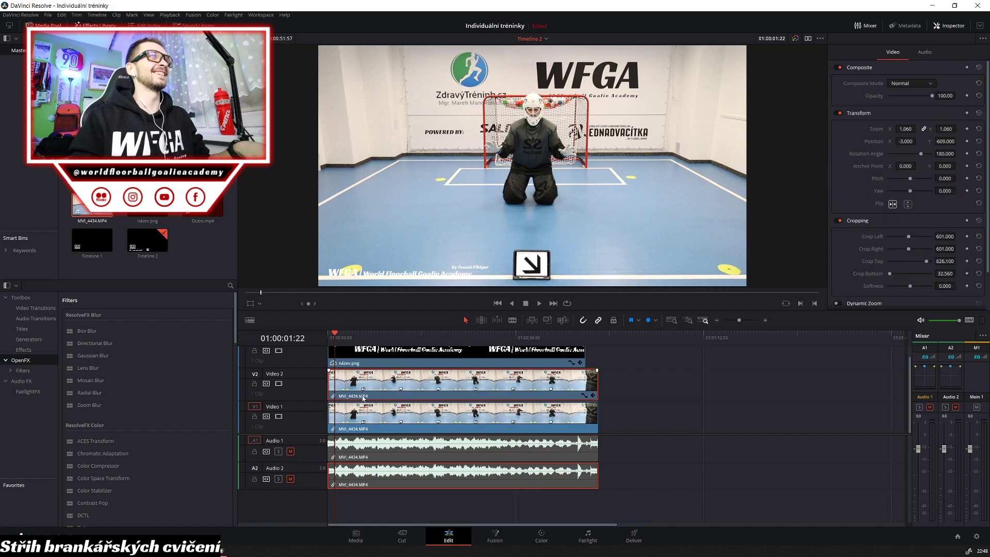
key("ctrl+b")
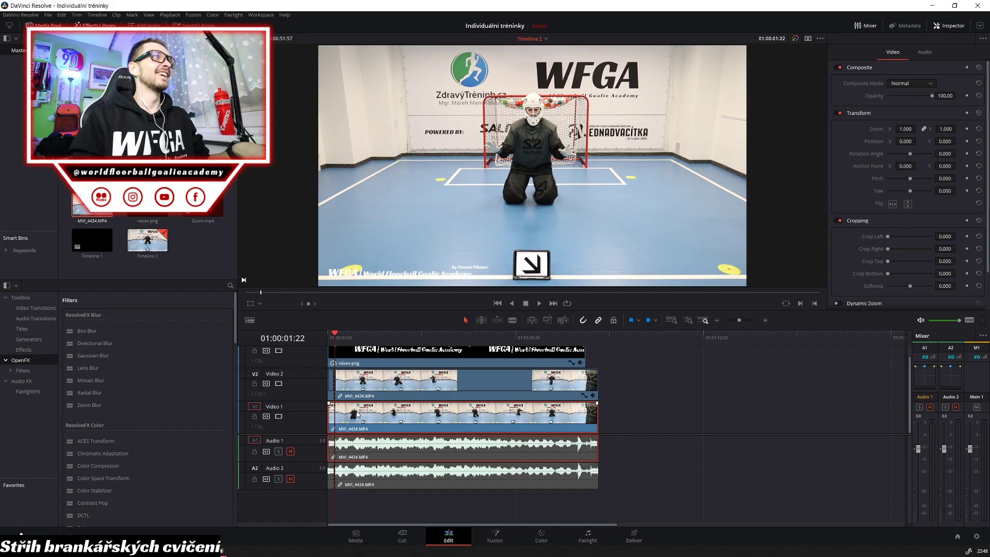
Delete the short GO segments before the cut on Video 1 and Video 2 and align the remaining clips at the timeline start
left_click(332, 390)
key("Delete")
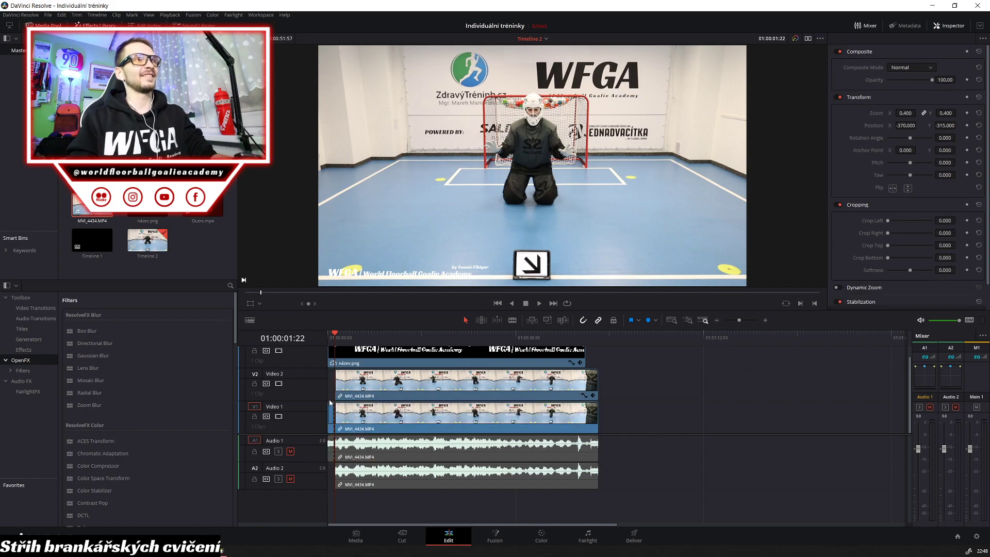
left_click(331, 410)
key("Delete")
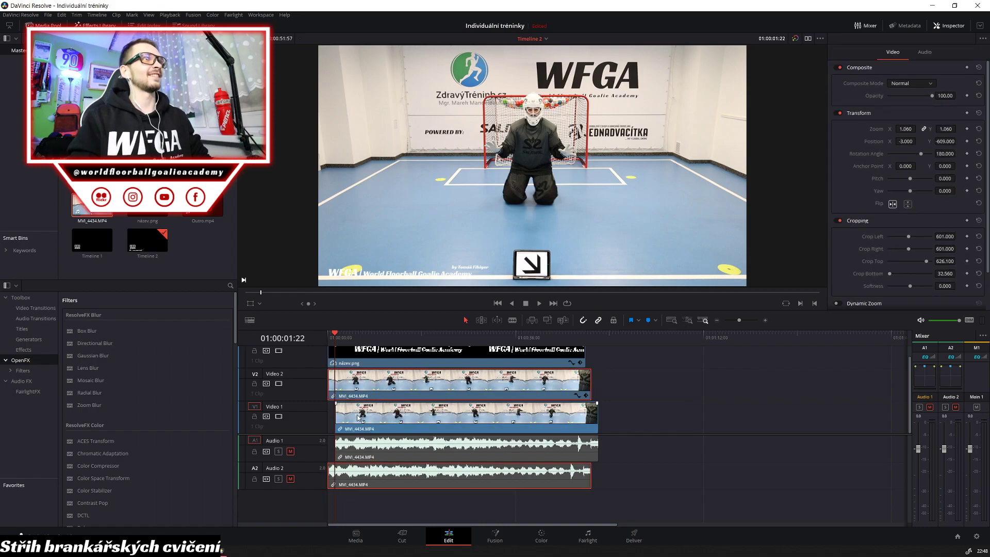
Extend the název.png title on Video 3 by 01:07 so it ends with the trimmed MVI_4434.MP4 clips
scroll(464, 392, "up", 2)
left_click(588, 363)
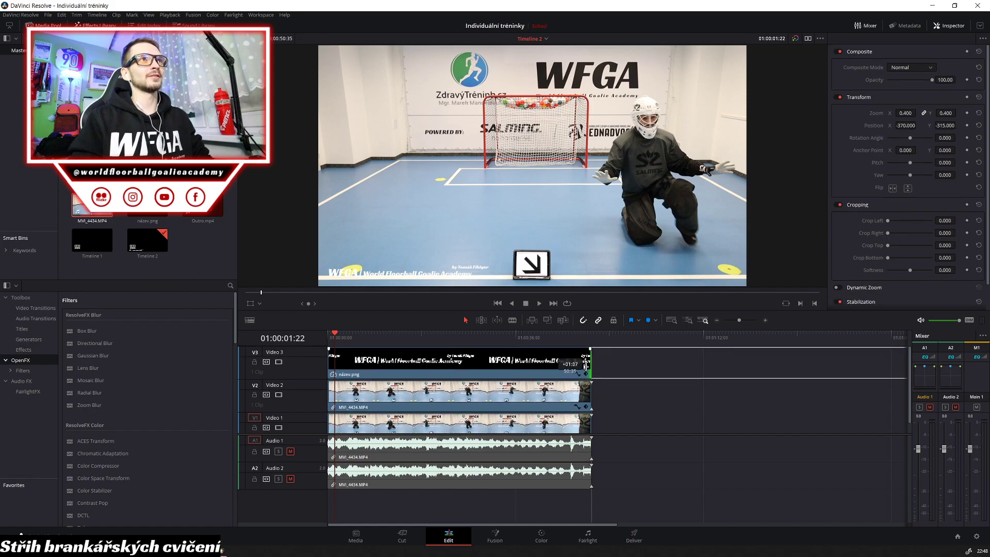
scroll(632, 423, "down", 1)
scroll(633, 422, "up", 1)
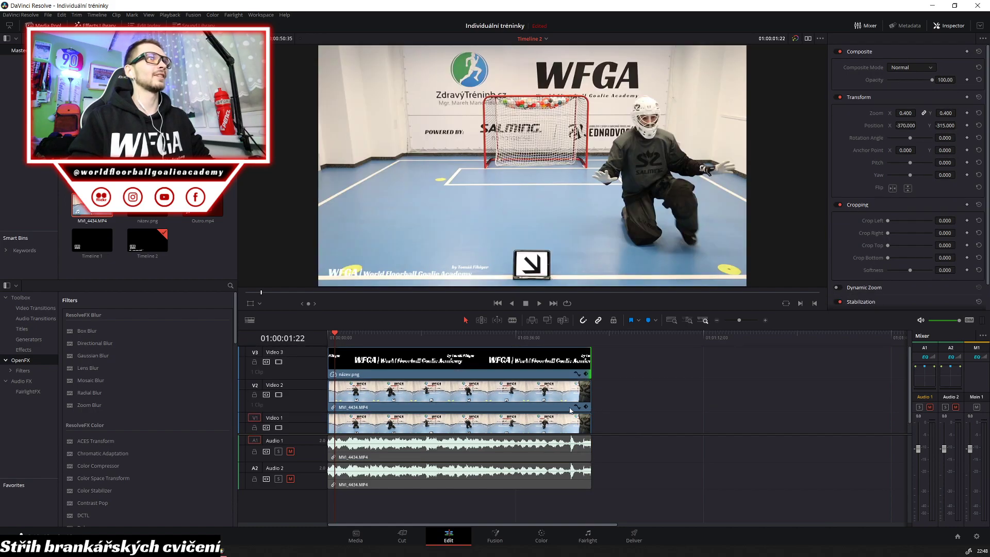
Split the MVI_4434.MP4 clips on Video 1 and Video 2 at 01:00:44:09, before the goalie walks up to the camera
left_click(335, 335)
key("space")
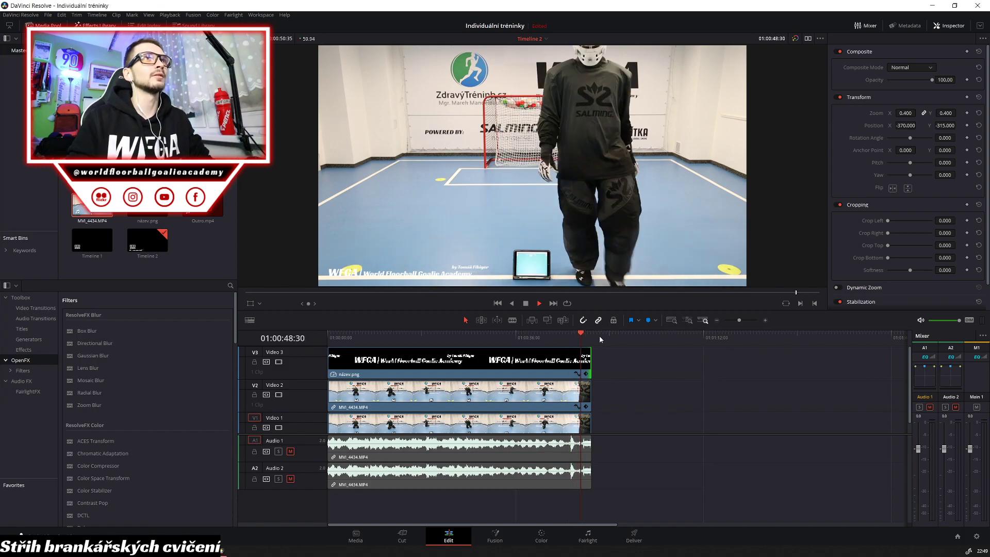
left_click(581, 336)
left_click_drag(581, 336, 559, 337)
left_click(566, 393)
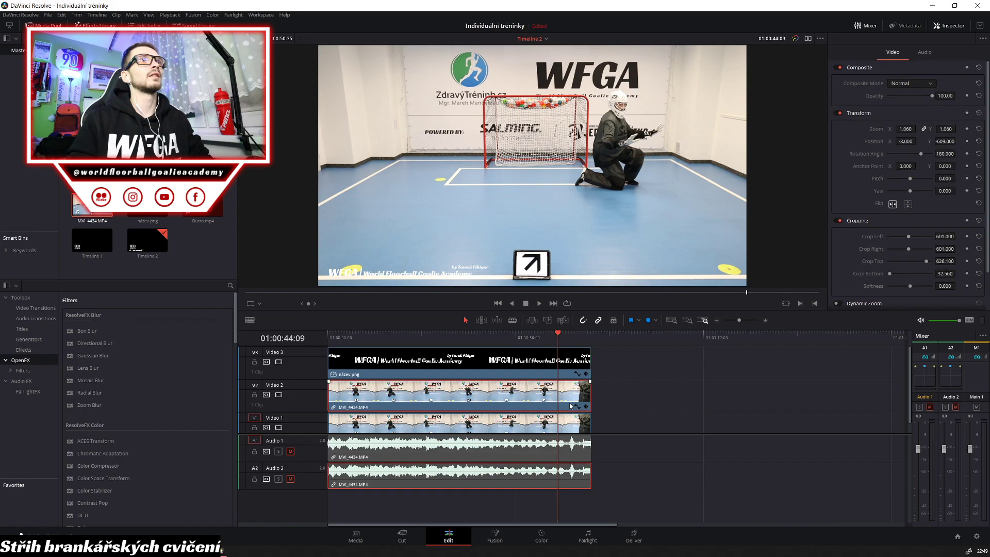
key("ctrl+b")
left_click(577, 423)
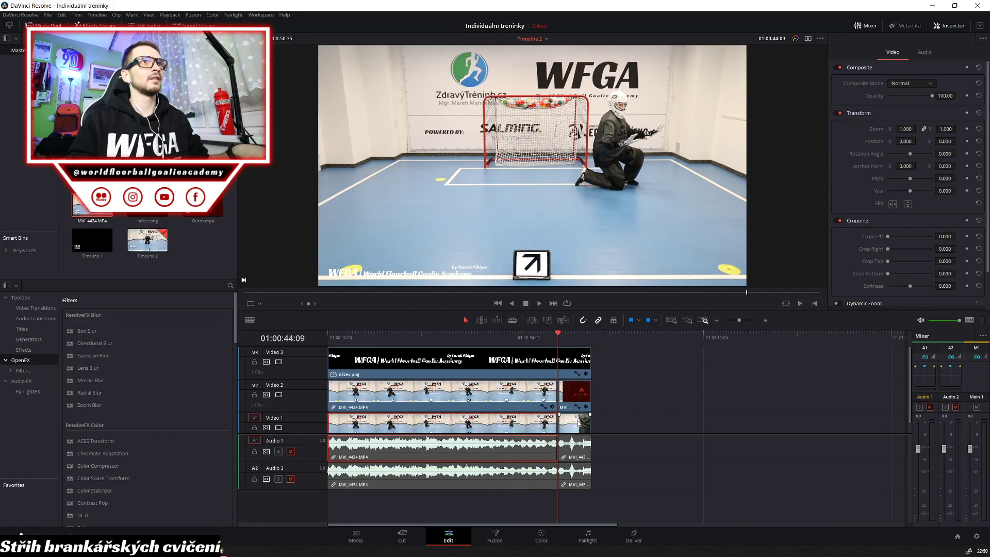
key("ctrl+b")
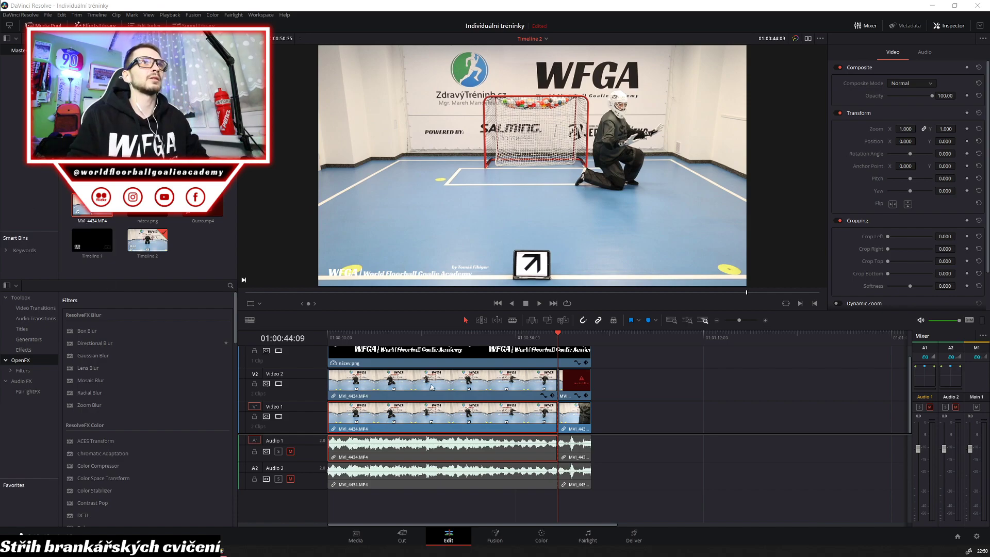
Delete the MVI_4434.MP4 segments after the cut and shorten the název.png title to end with the remaining clips
key("Delete")
left_click(572, 388)
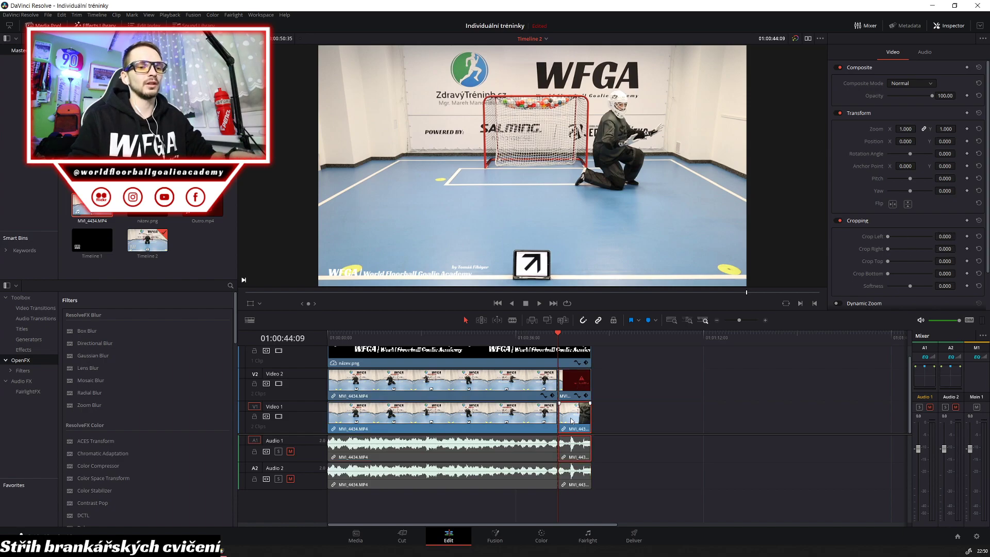
key("Delete")
left_click(590, 353)
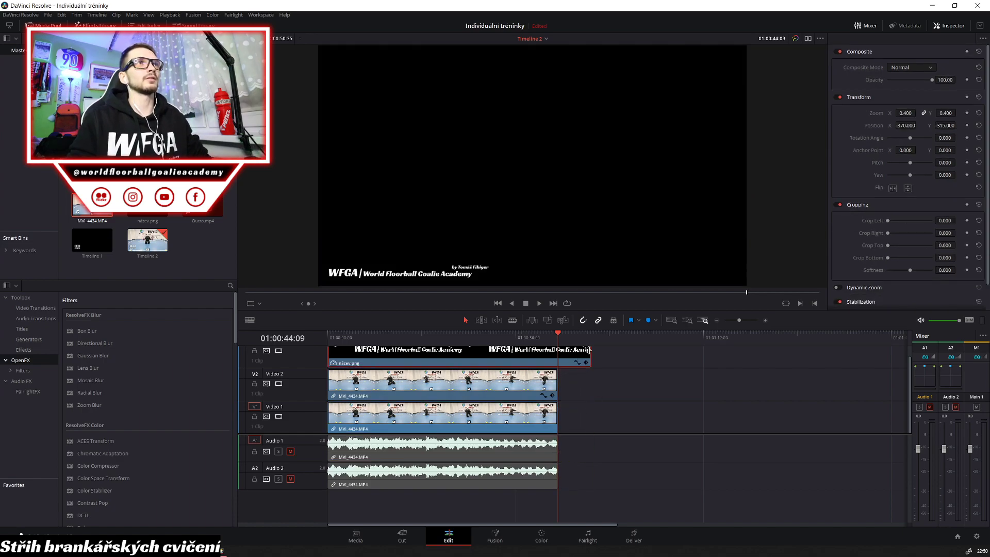
left_click_drag(593, 351, 557, 351)
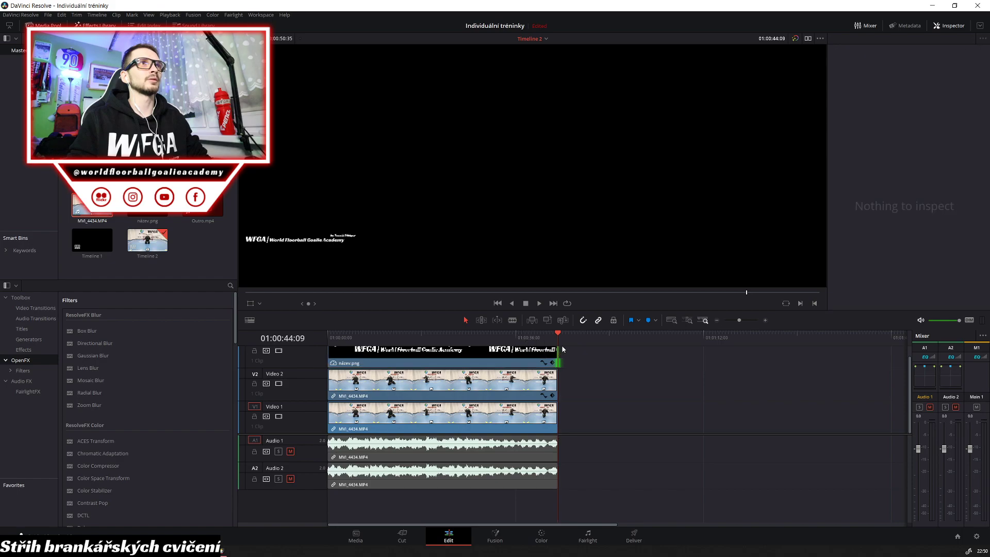
Play back the trimmed MVI_4434.MP4 timeline around its end and start to check the cuts
left_click(517, 336)
key("Home")
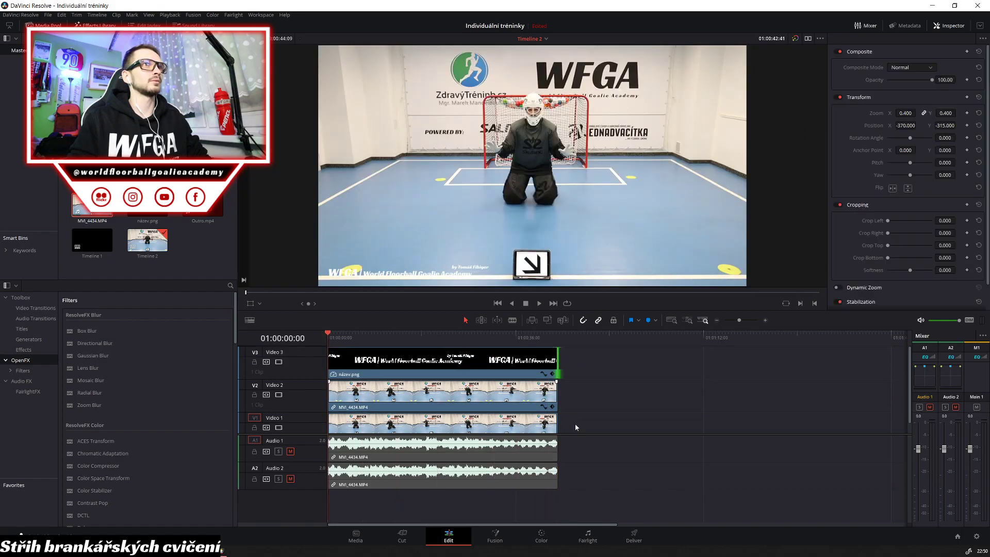
key("End")
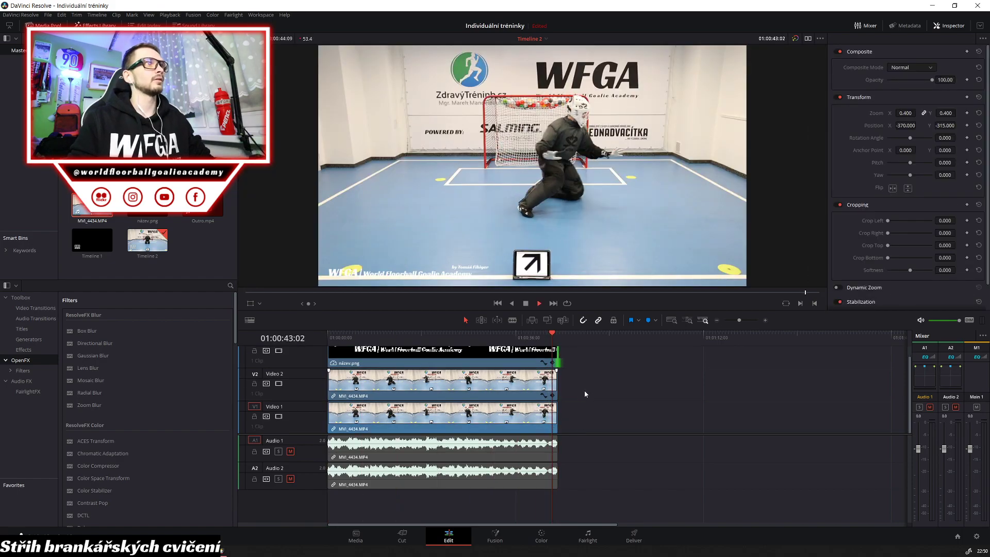
key("Home")
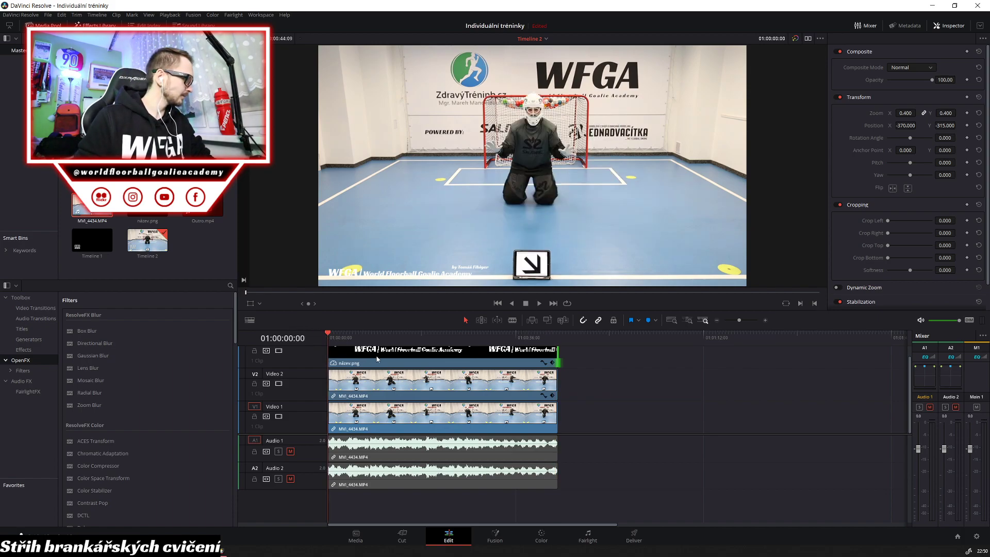
key("space")
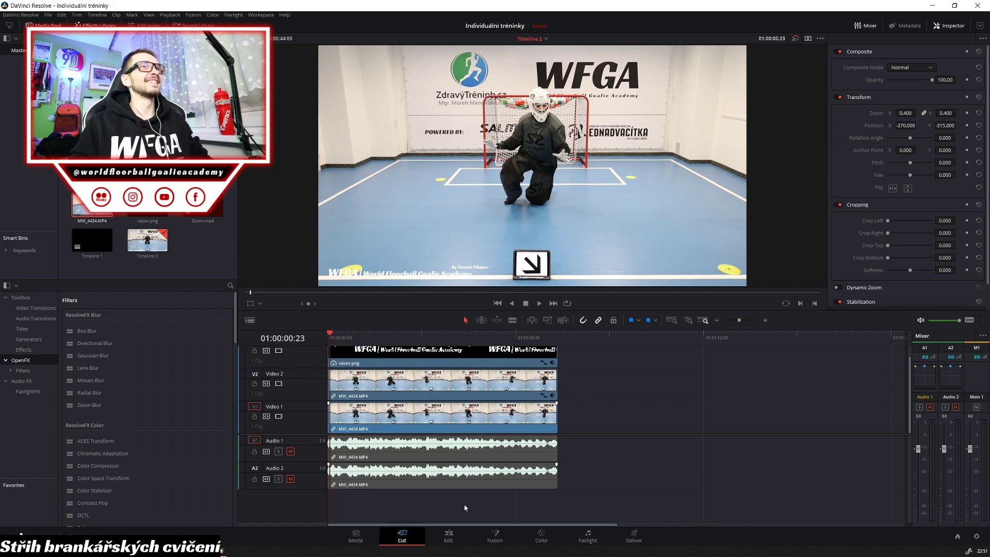
Quick-export the timeline as H.264 under the name "MyFloorball - hokejové přesuny do čtverce" and close the finished render window
left_click(403, 536)
left_click(963, 27)
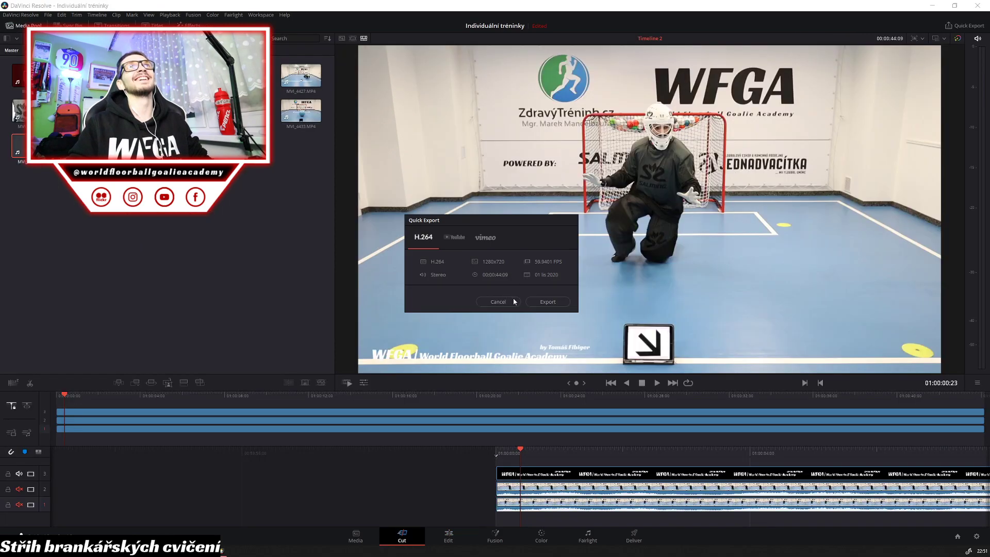
left_click(546, 301)
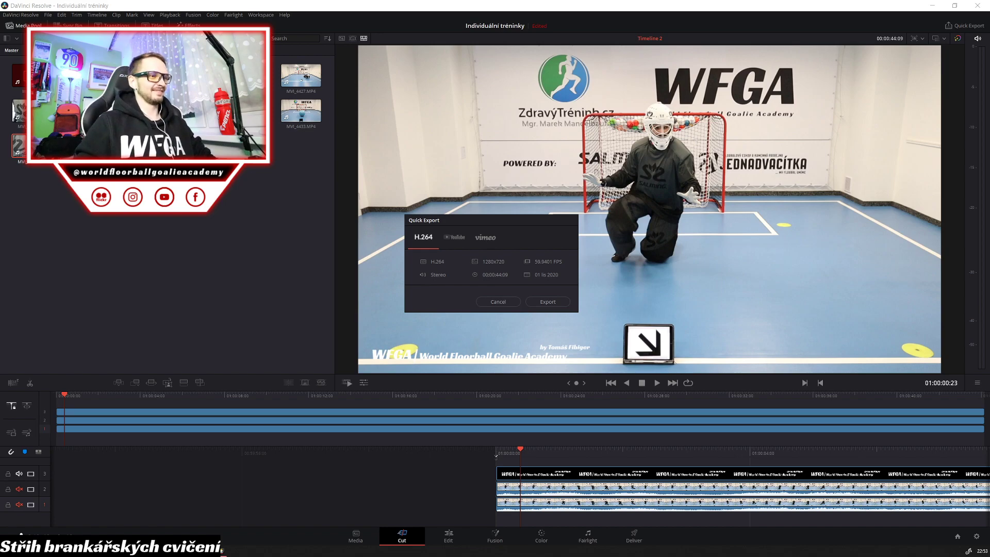
key("Return")
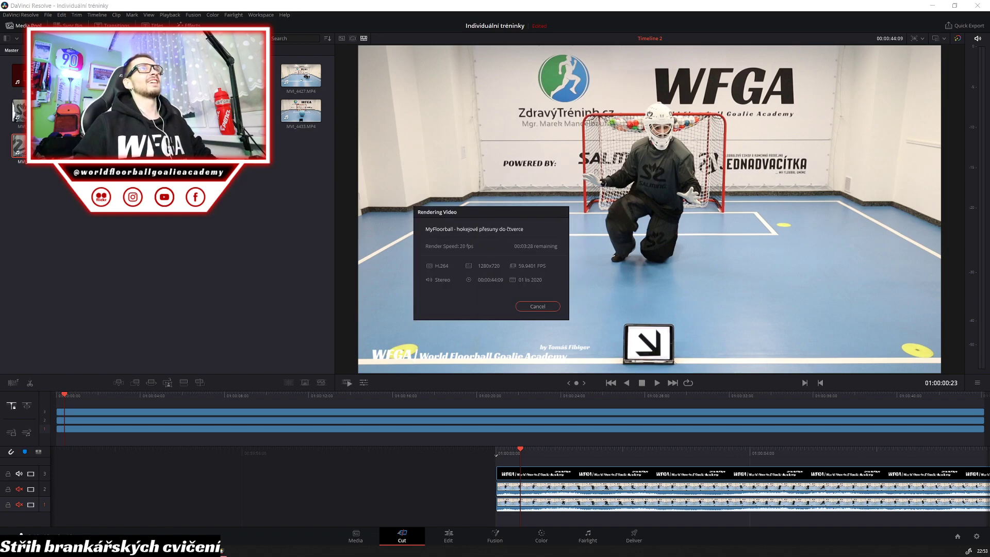
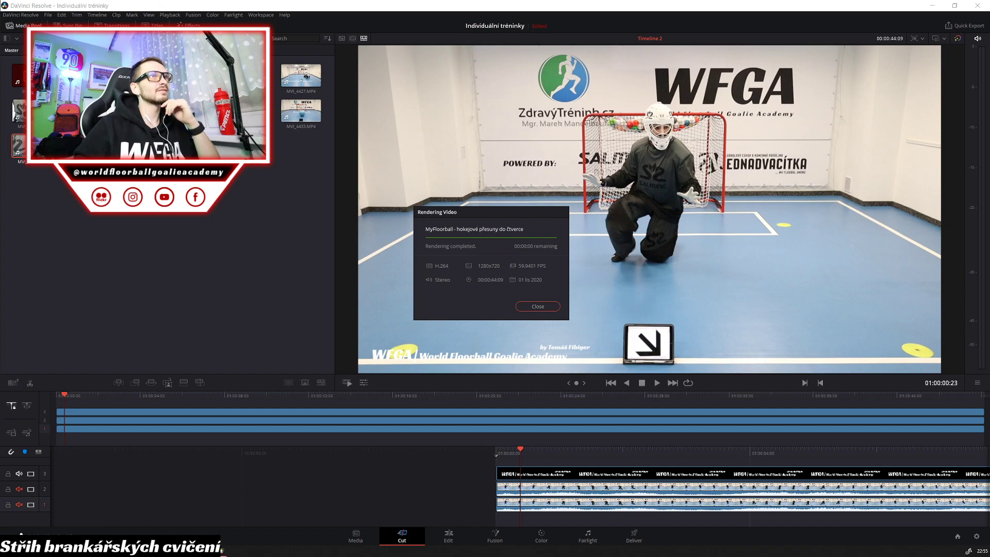
left_click(533, 306)
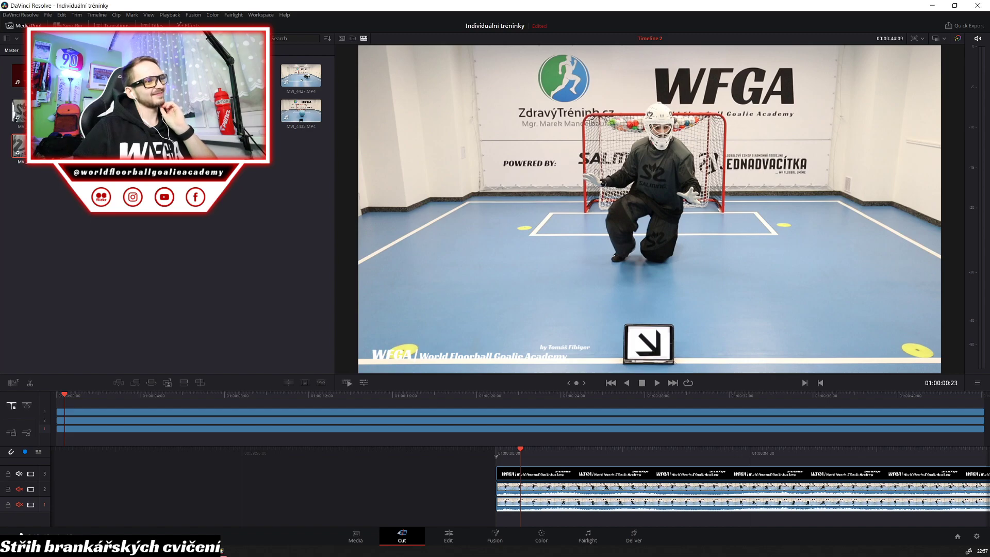
Import MVI_4435.MP4 into the media pool and delete the MVI_4434.MP4 clips from the editing timeline
left_click(448, 536)
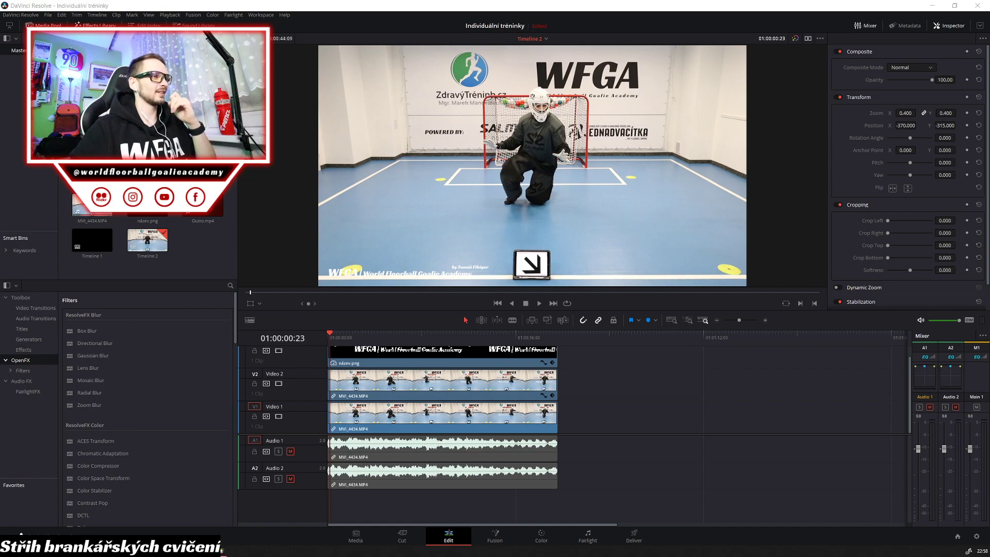
left_click_drag(243, 309, 187, 262)
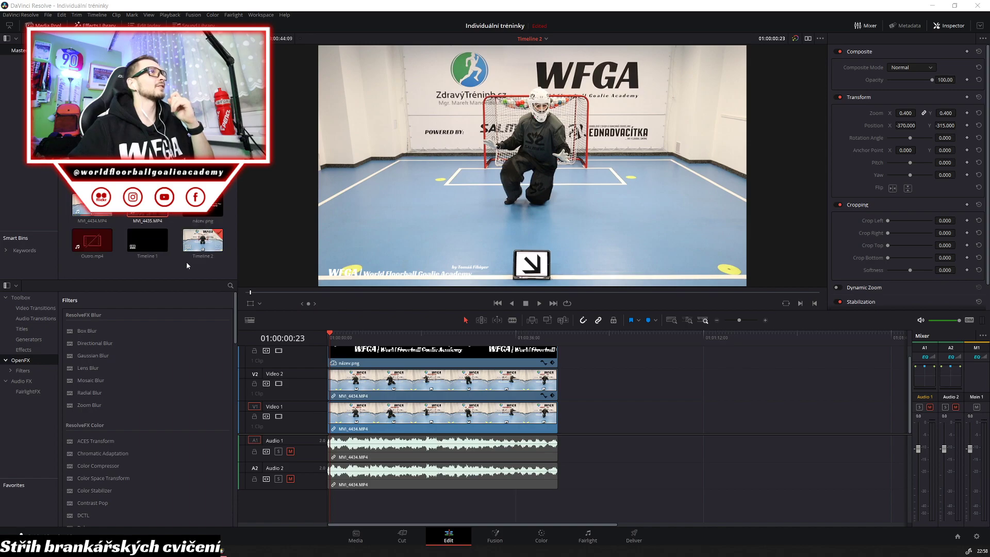
left_click_drag(587, 368, 426, 491)
key("Delete")
Place MVI_4435.MP4 at the start of Video 1 and move the název.png title down to Video 2
left_click_drag(148, 204, 332, 423)
left_click_drag(492, 356, 491, 386)
left_click(361, 417)
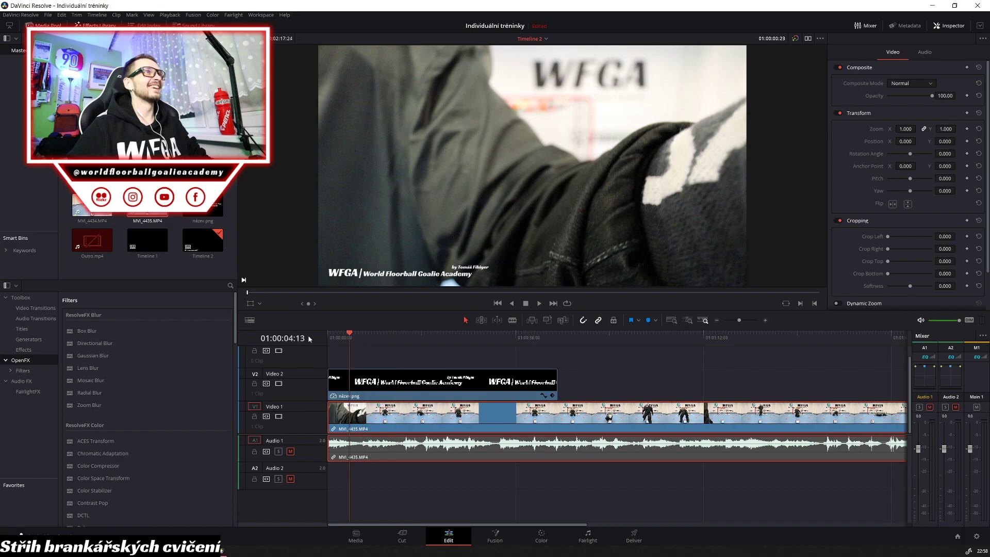
Find the frame where the tablet shows GO and split MVI_4435.MP4 there at 01:00:12:28
key("Home")
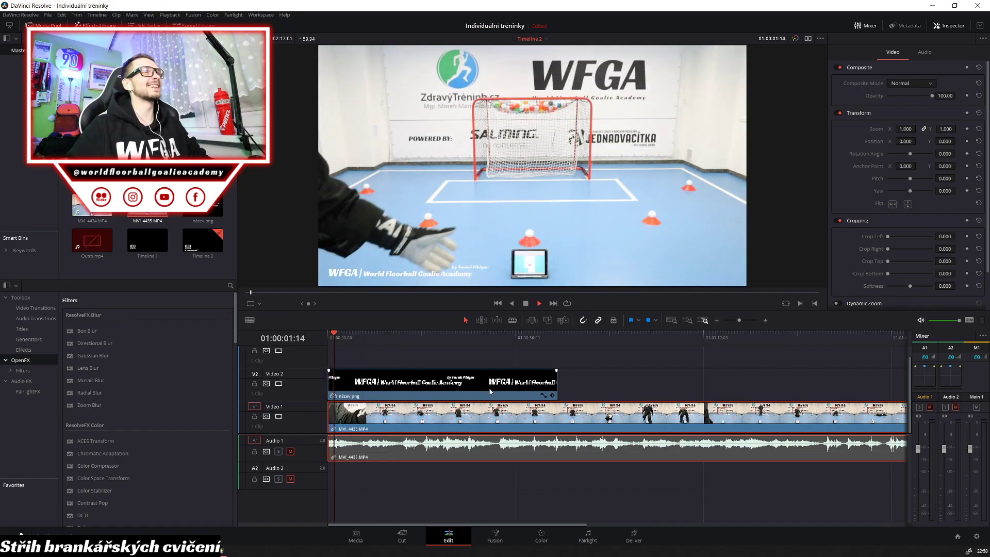
key("space")
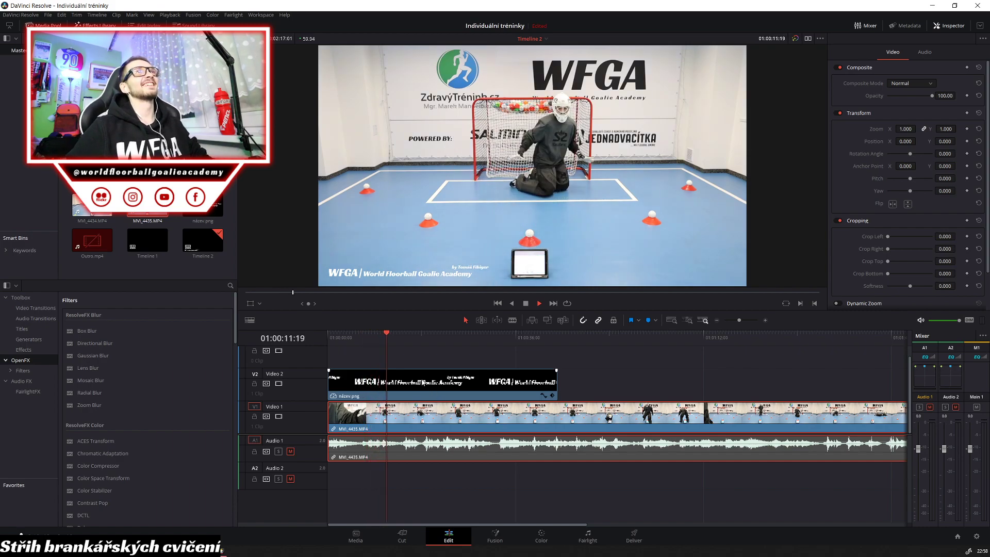
key("space")
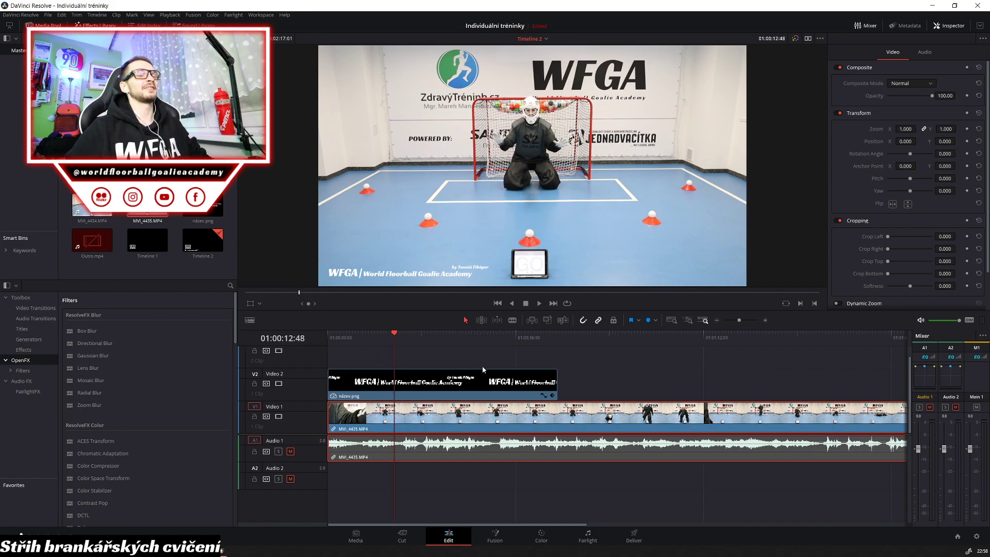
key("Left")
key("Left")
key("Left")
key("Left")
key("Left")
key("Left")
key("Left")
key("Left")
key("Left")
key("Left")
key("Left")
key("Left")
key("Left")
key("Left")
key("Left")
key("Left")
key("Left")
key("Left")
key("Left")
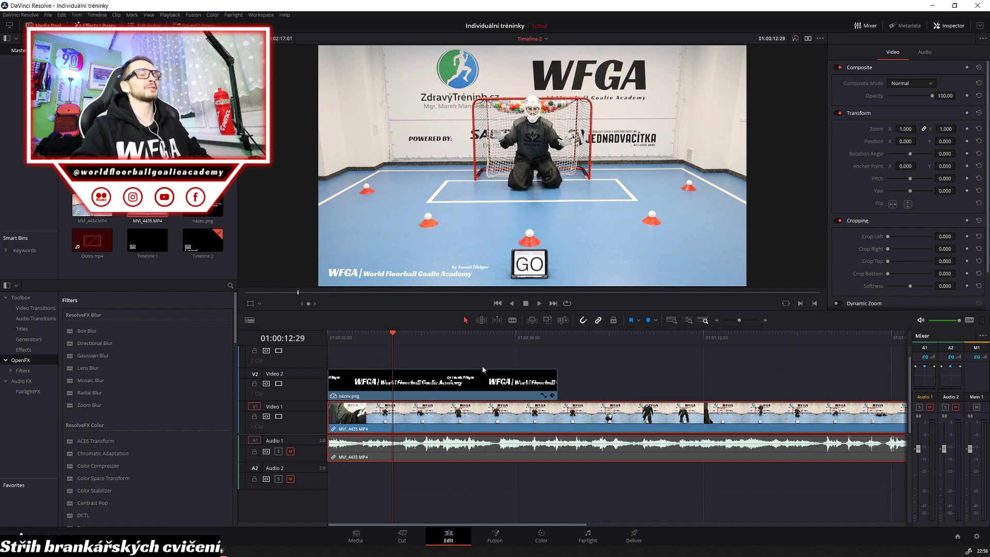
key("ctrl+b")
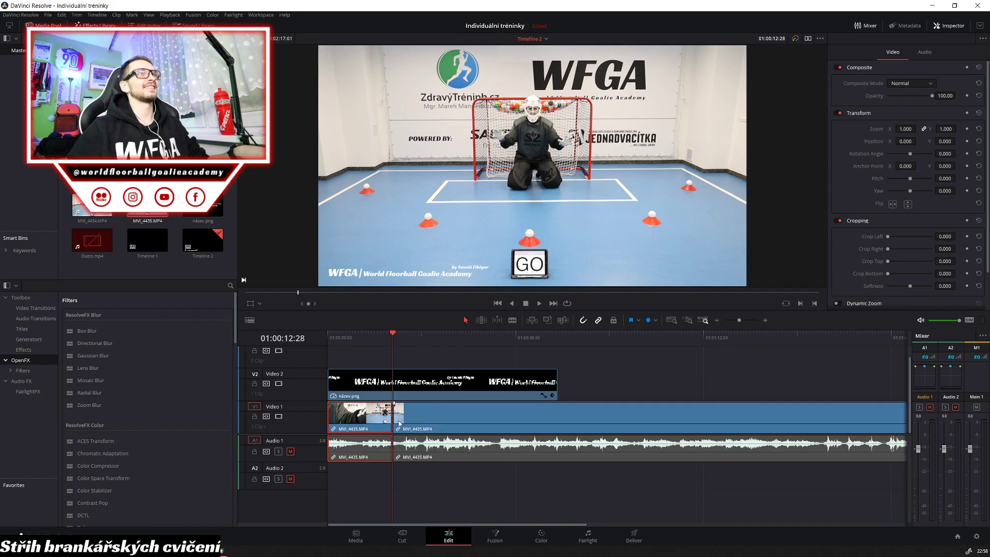
Delete the MVI_4435.MP4 segment before the cut and close the gap so the remaining clip starts the timeline
key("Delete")
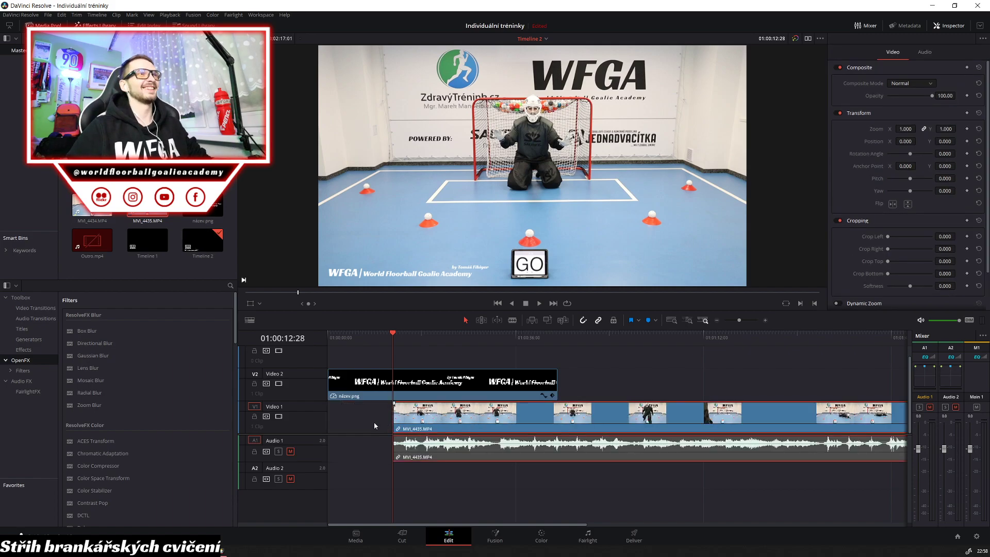
left_click(375, 426)
key("Delete")
left_click_drag(338, 334, 310, 339)
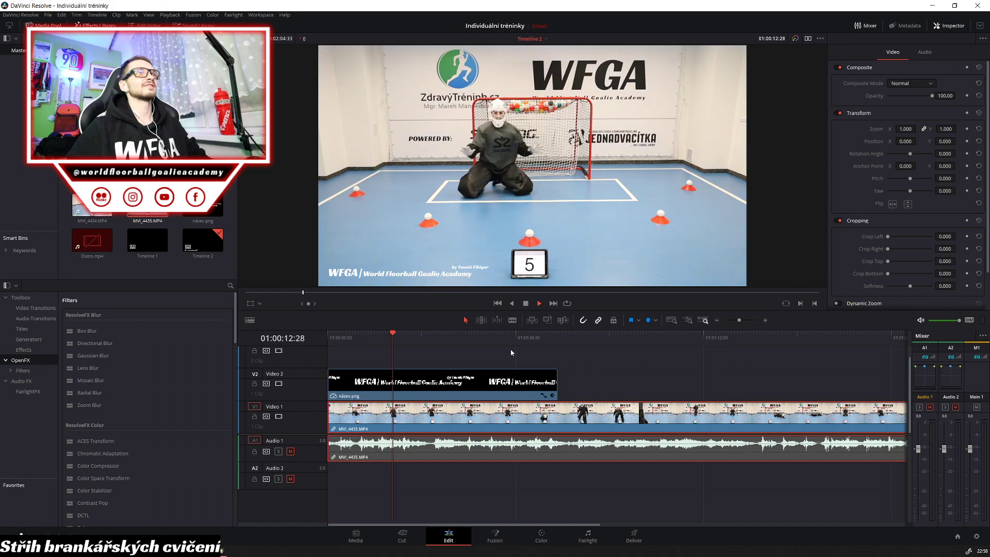
Cut MVI_4435.MP4 at the next GO at 01:00:24:57, removing the part before it and moving the rest to the timeline start
left_click(390, 336)
key("Home")
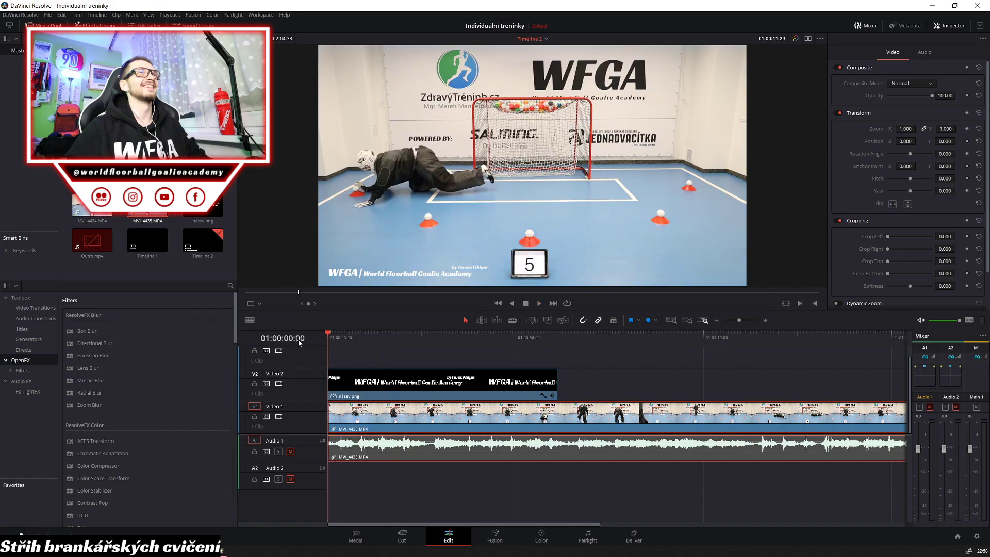
key("space")
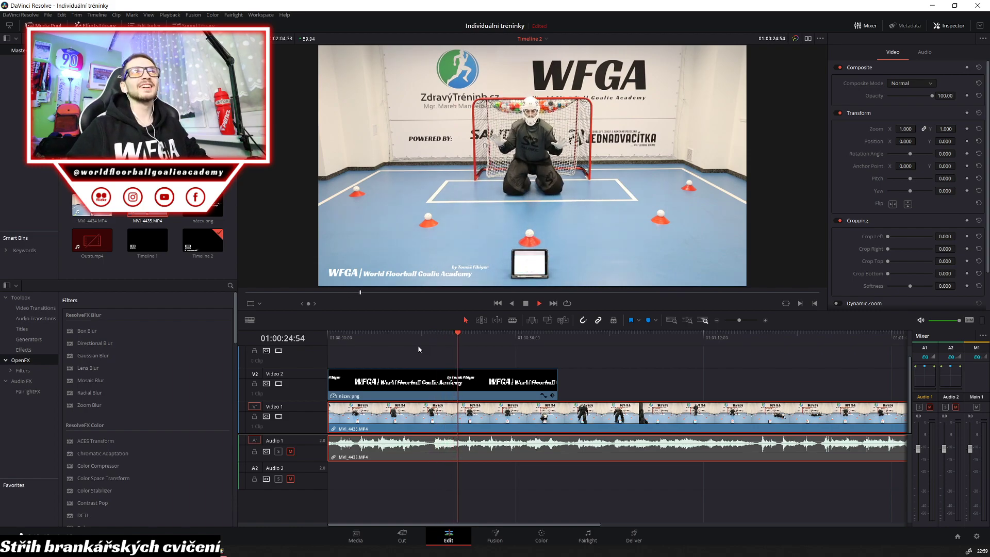
key("space")
key("Left")
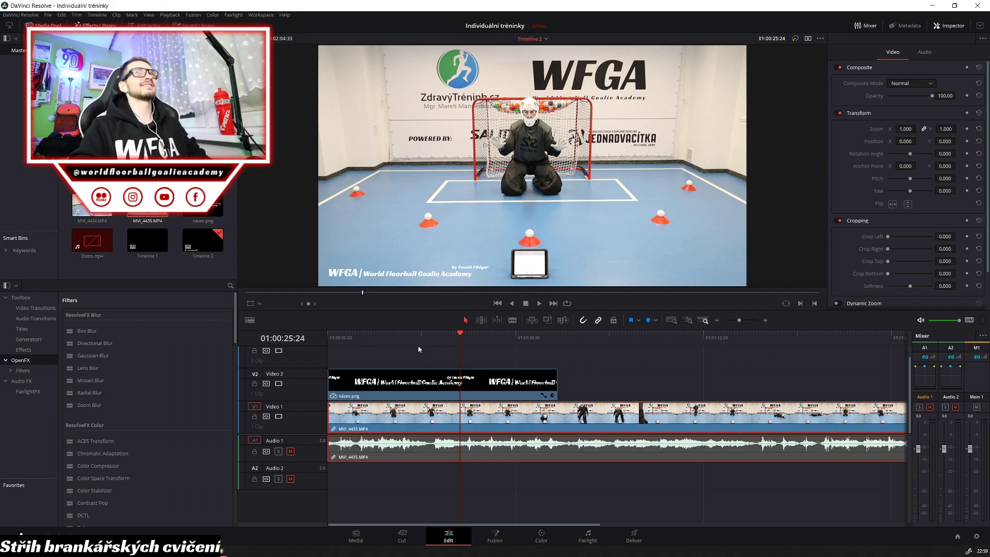
key("Right")
key("Right")
key("Right")
key("Right")
key("Right")
key("Right")
key("Right")
key("Right")
key("Right")
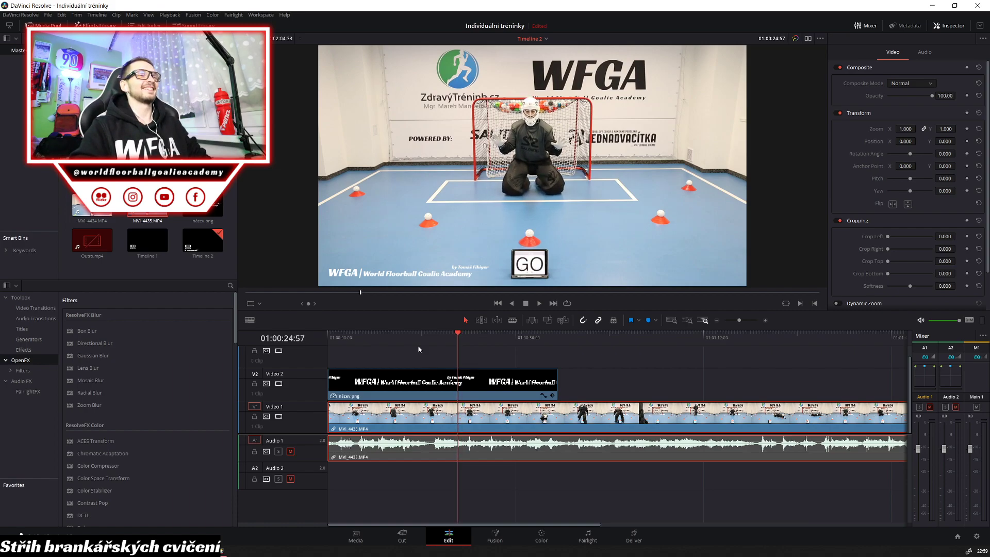
key("ctrl+b")
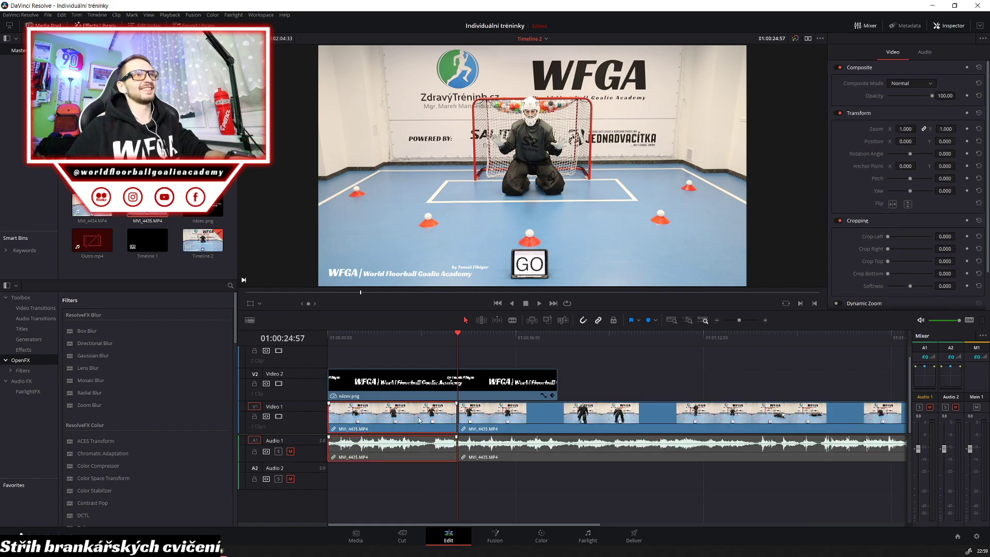
key("BackSpace")
left_click_drag(525, 418, 394, 418)
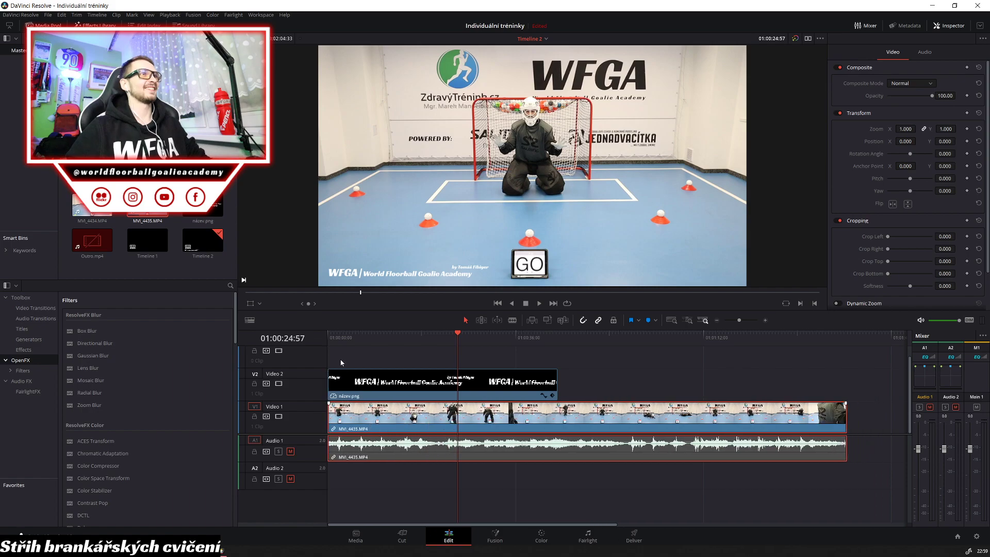
Split MVI_4435.MP4 at the GO display at 01:00:56:00 and delete the segment before it
key("Home")
key("space")
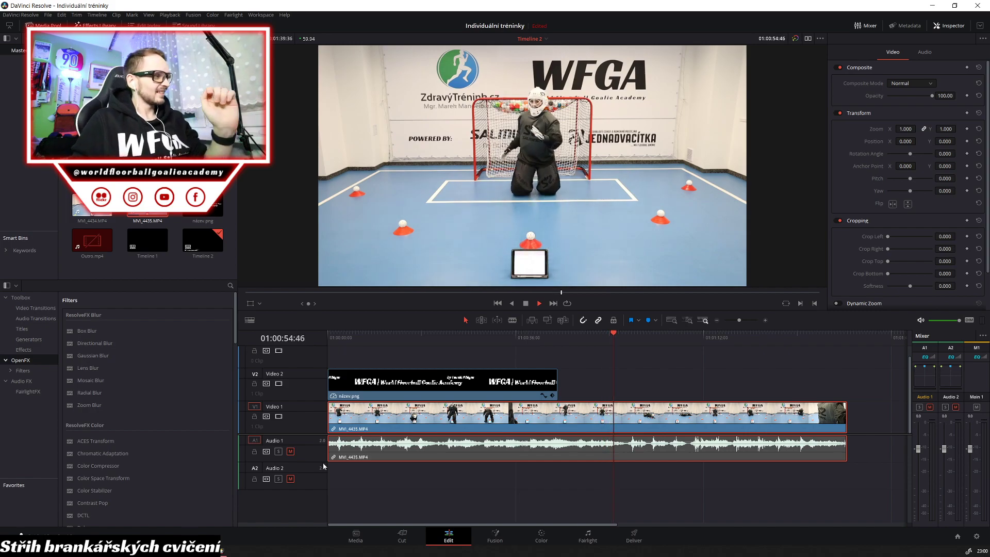
key("space")
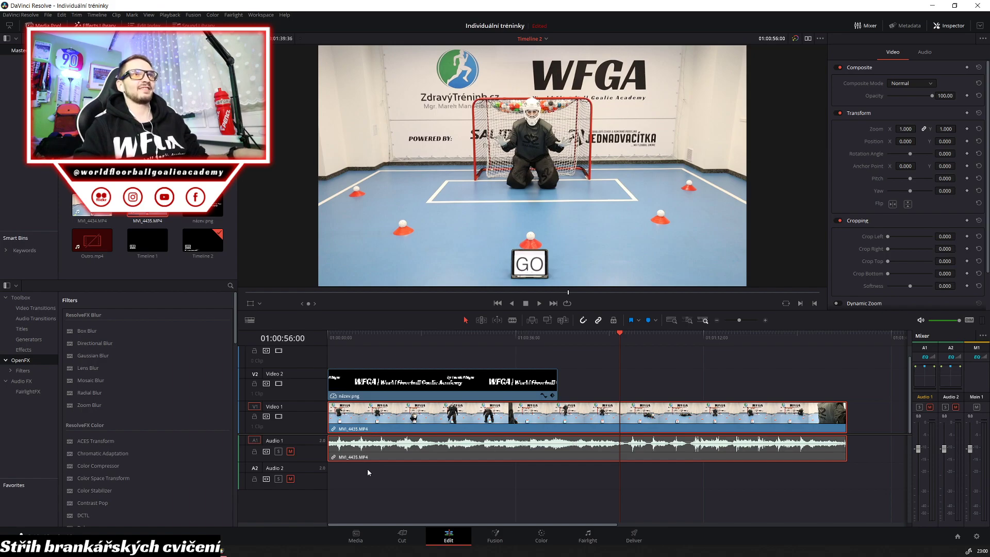
left_click(367, 446)
key("BackSpace")
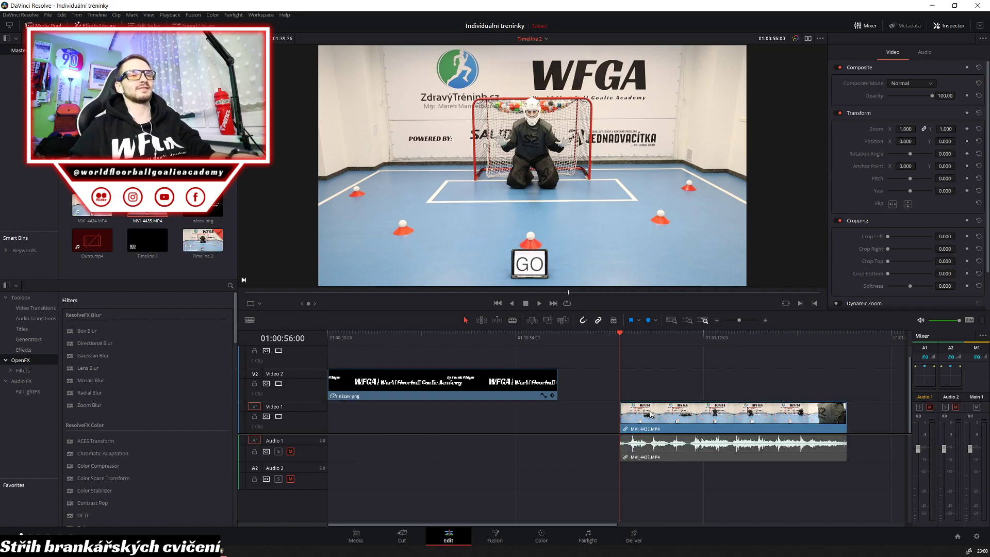
Move the remaining MVI_4435.MP4 clip to the timeline start and play it from the beginning
left_click_drag(651, 414, 379, 413)
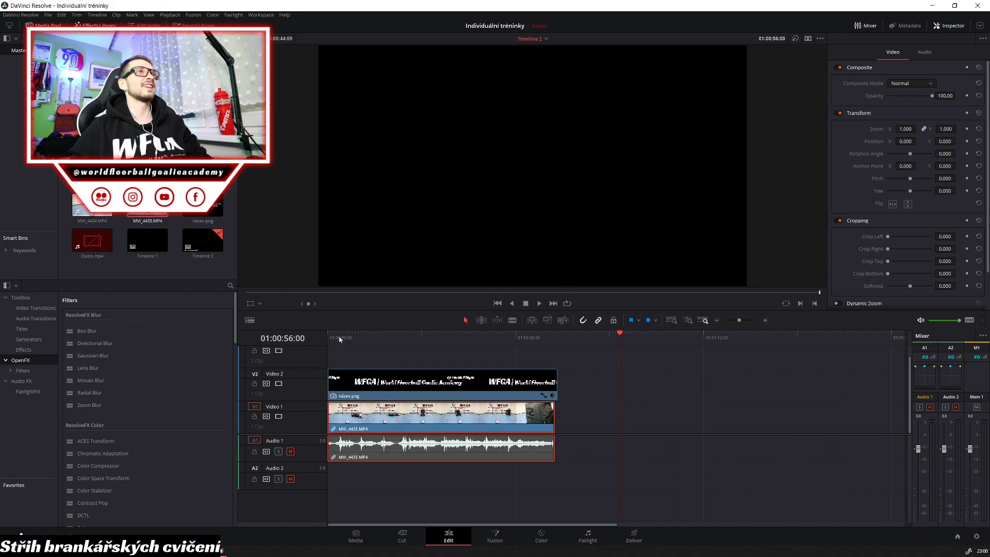
key("space")
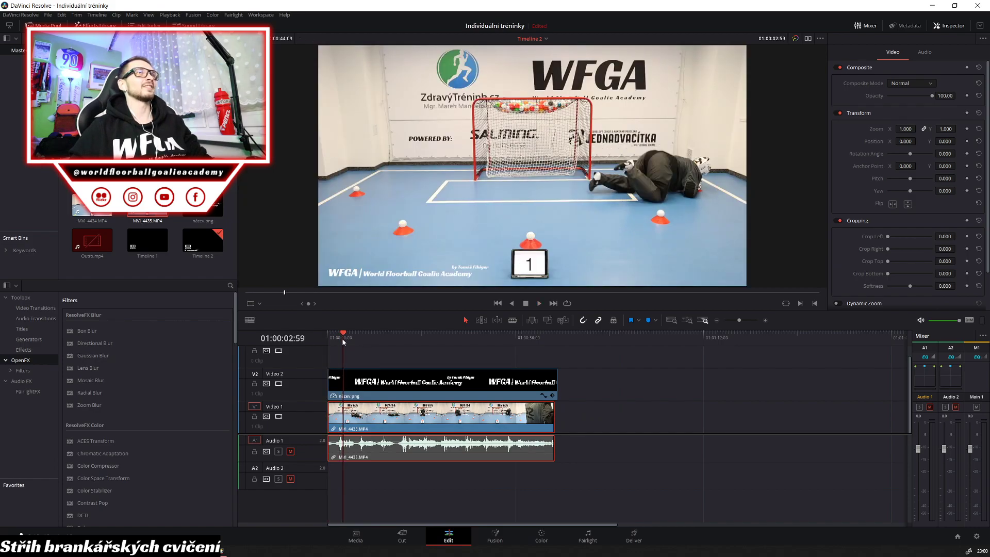
key("Home")
key("space")
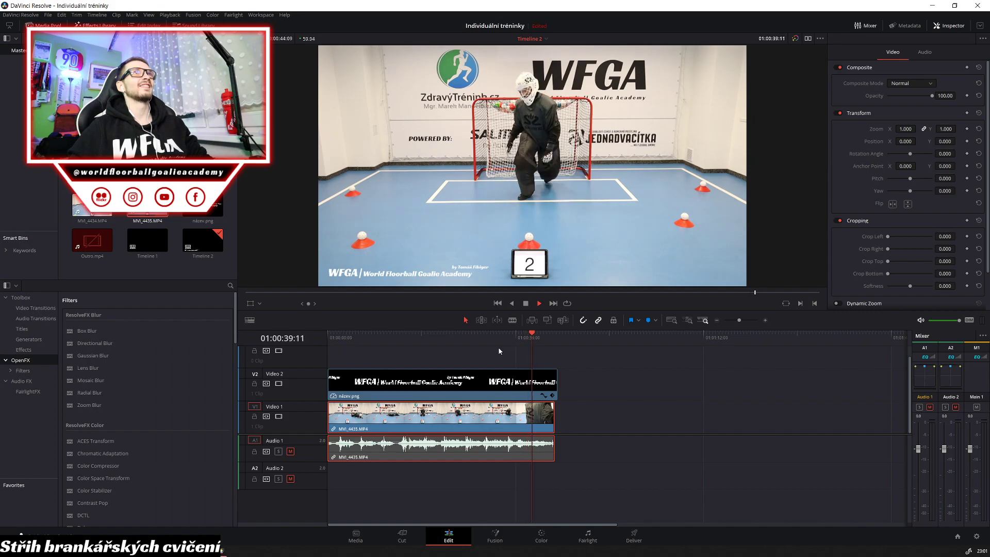
Cut MVI_4435.MP4 at 01:00:33:00, delete the part after the cut, and shorten the název.png title to end there
key("space")
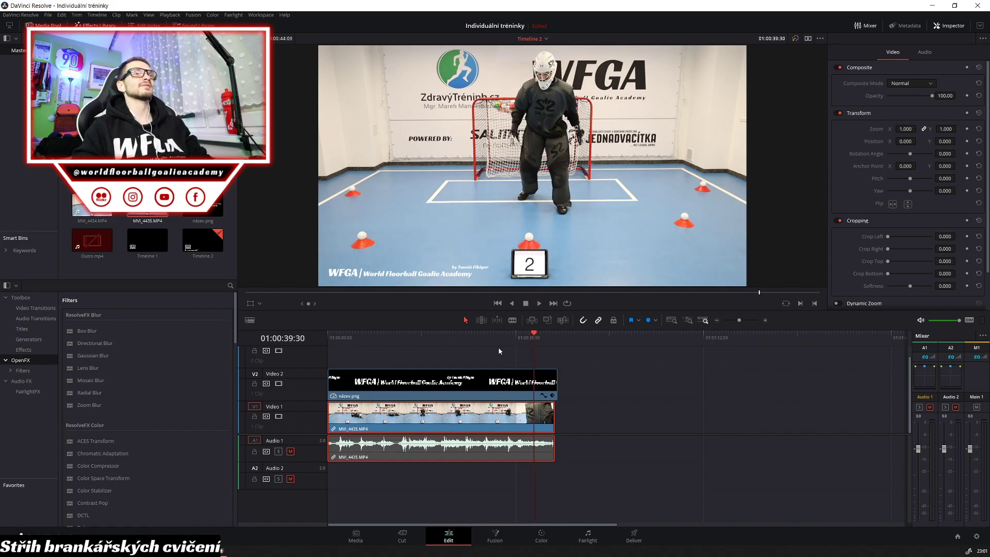
key("j")
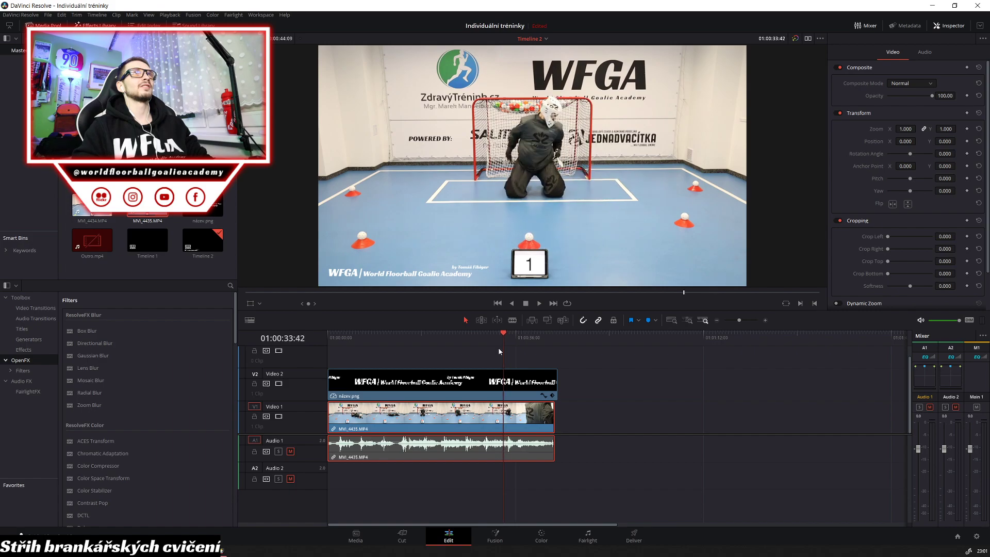
key("l")
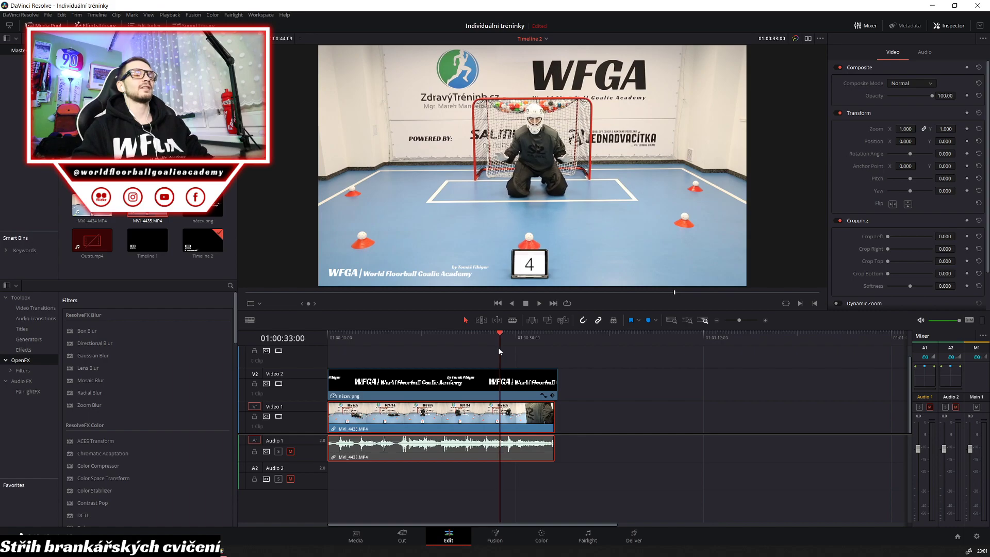
key("ctrl+b")
left_click(530, 427)
key("Delete")
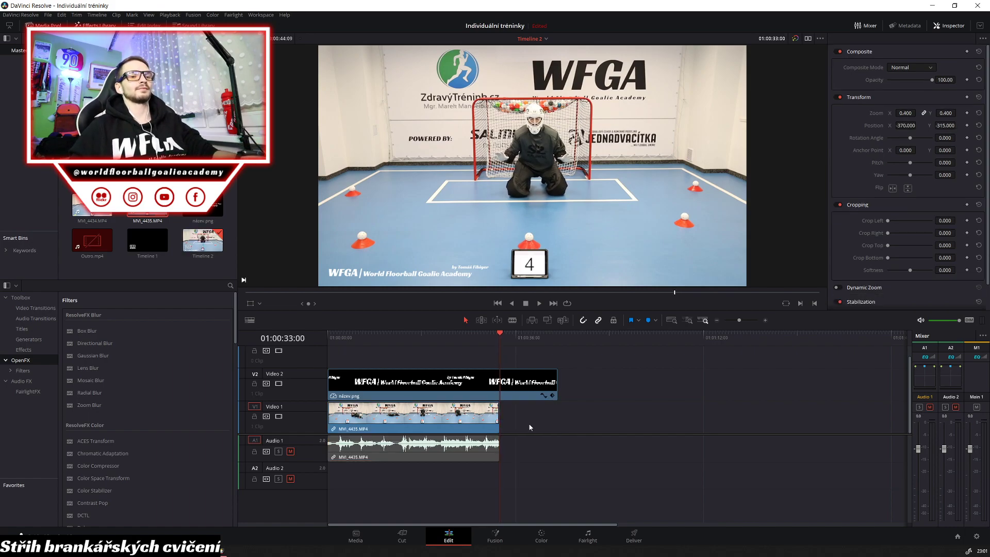
left_click_drag(556, 384, 499, 385)
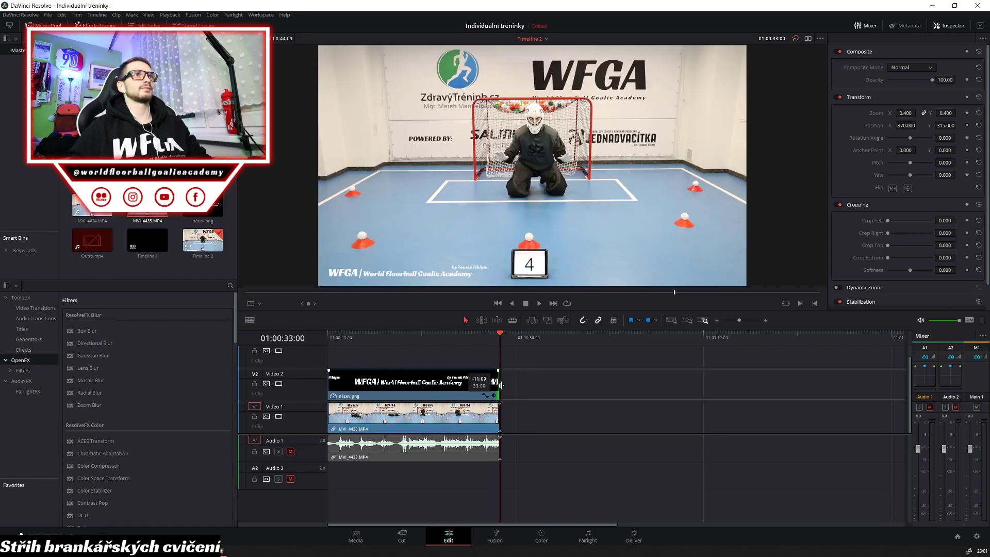
Quick-export the trimmed MVI_4435.MP4 drill as an H.264 video named "MyFloorball - důraz po míčku" and dismiss the finished render
left_click_drag(494, 340, 326, 332)
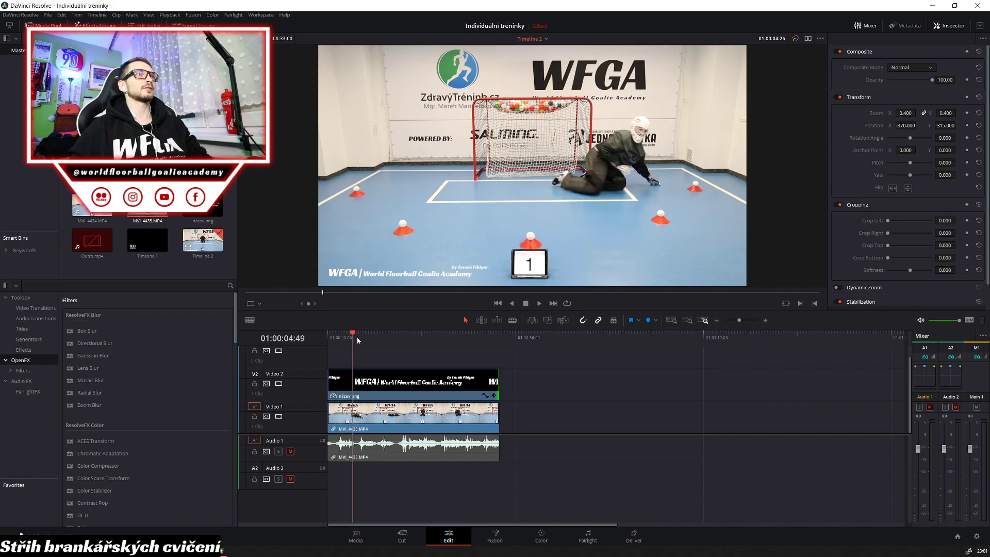
left_click(402, 537)
left_click(952, 26)
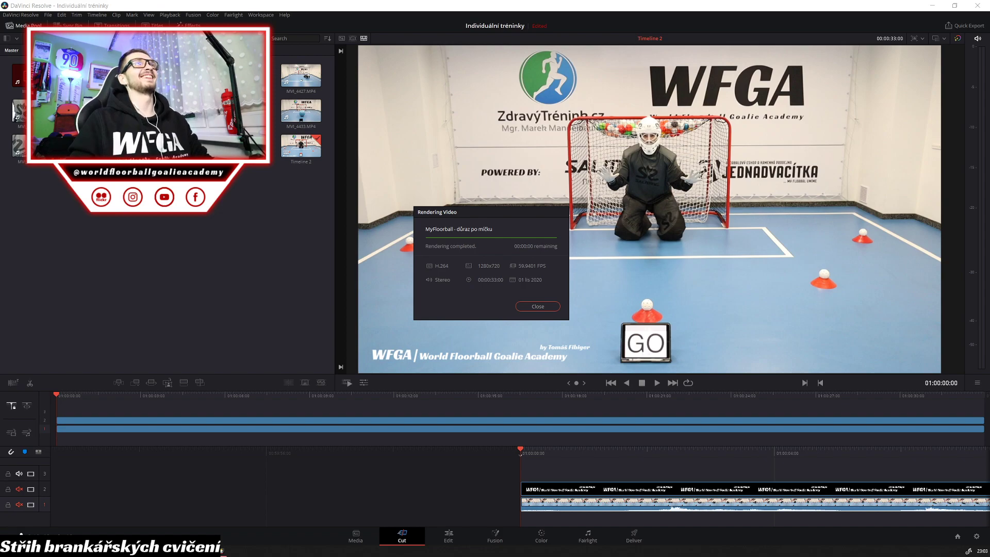
left_click(538, 306)
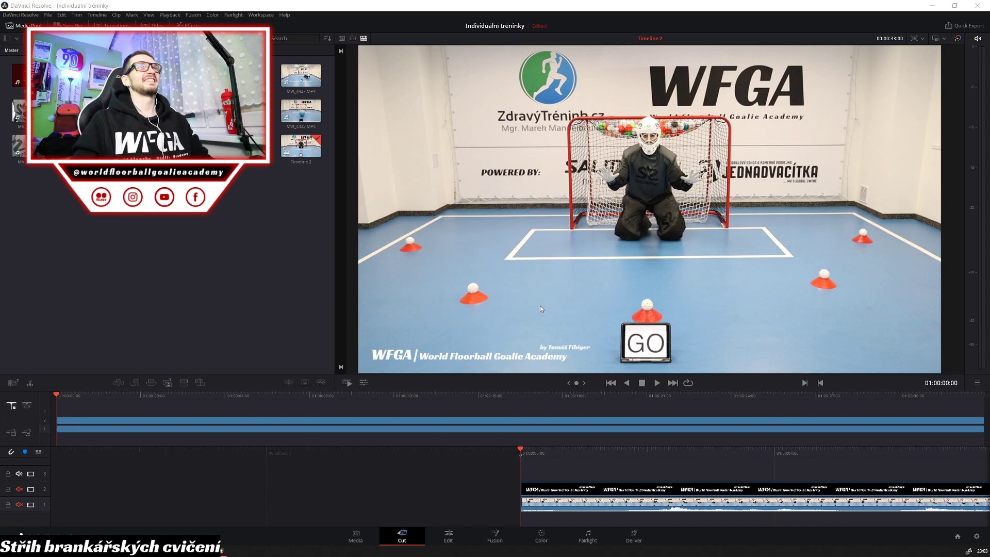
Replace MVI_4435.MP4 on the Video 1 track with MVI_4436.MP4, placed at the timeline start
left_click(449, 538)
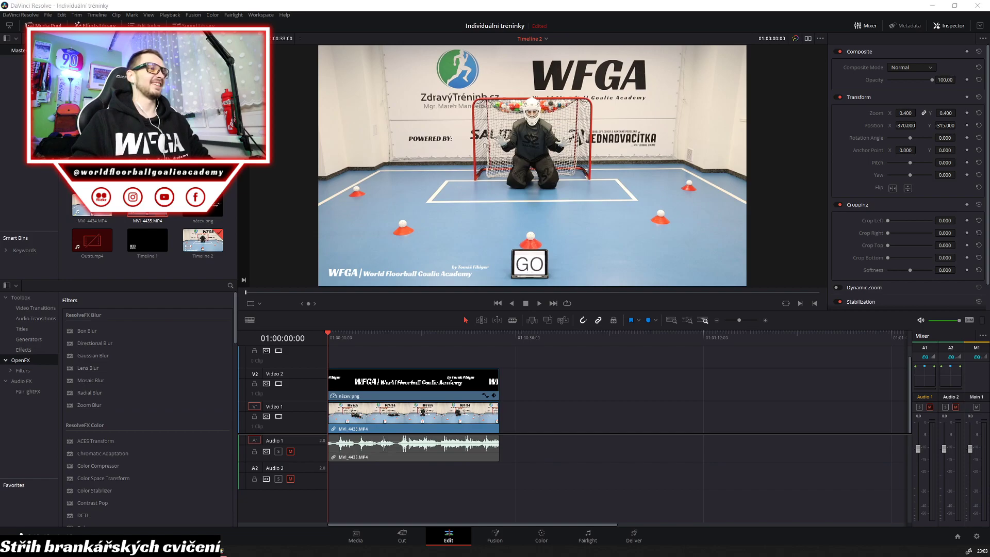
left_click_drag(2, 283, 532, 415)
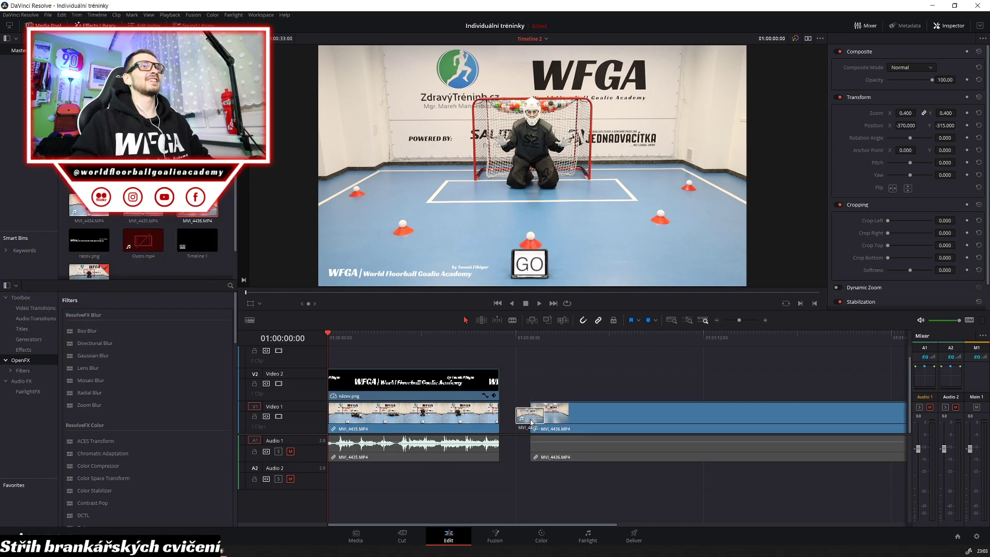
left_click(498, 420)
key("BackSpace")
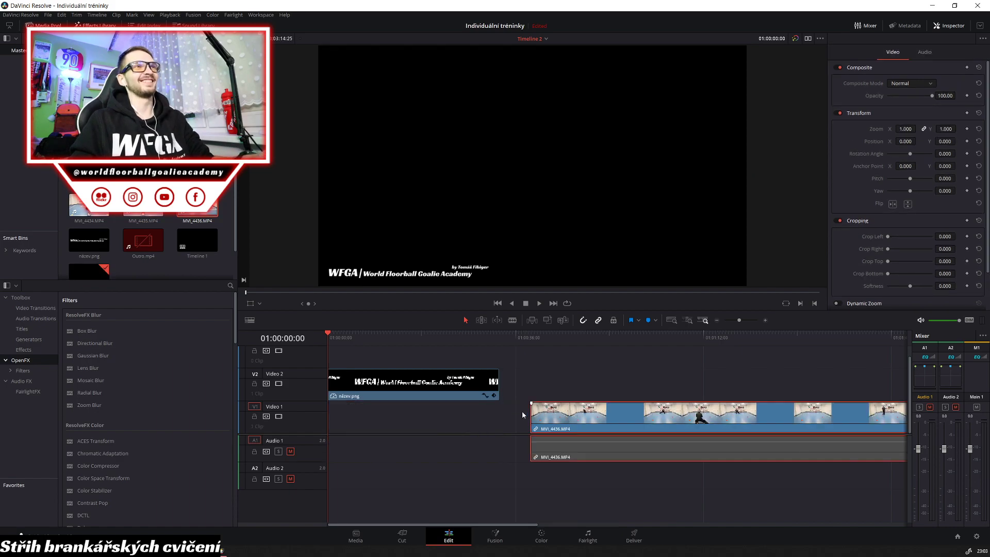
left_click_drag(533, 415, 373, 419)
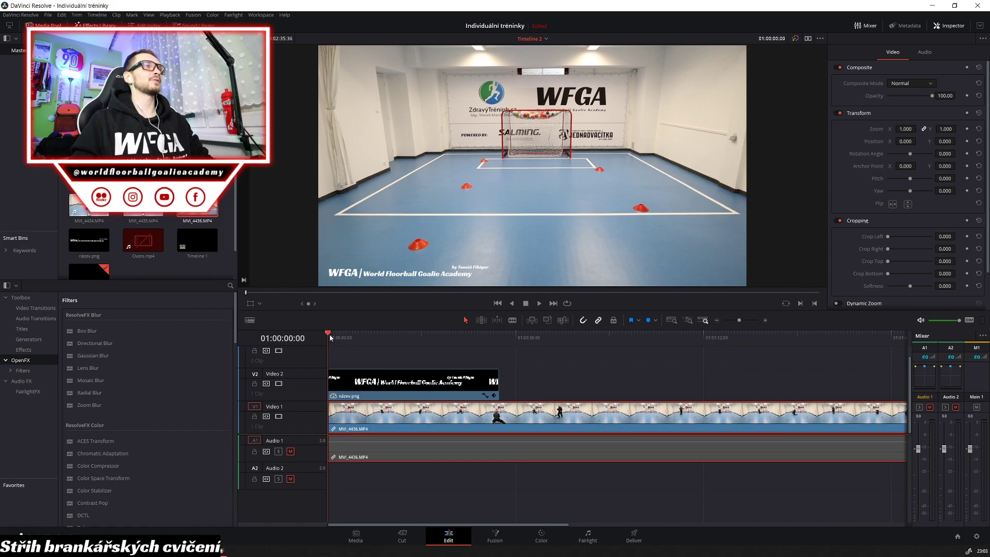
Split MVI_4436.MP4 at 01:00:18:57, delete the part before the cut, and move the rest to the timeline start
mouse_move(325, 335)
left_mouse_down()
mouse_move(345, 334)
mouse_move(327, 335)
left_mouse_up()
key("space")
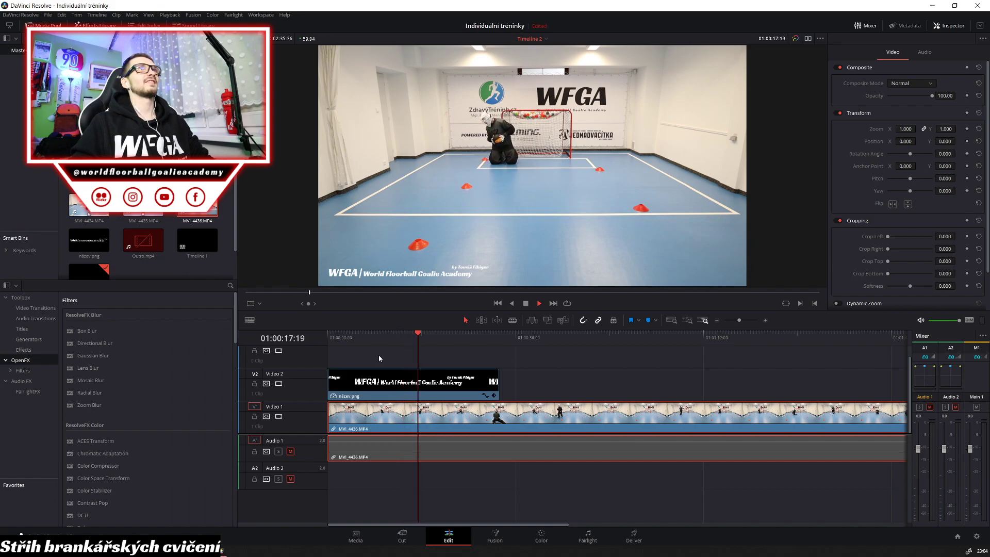
key("space")
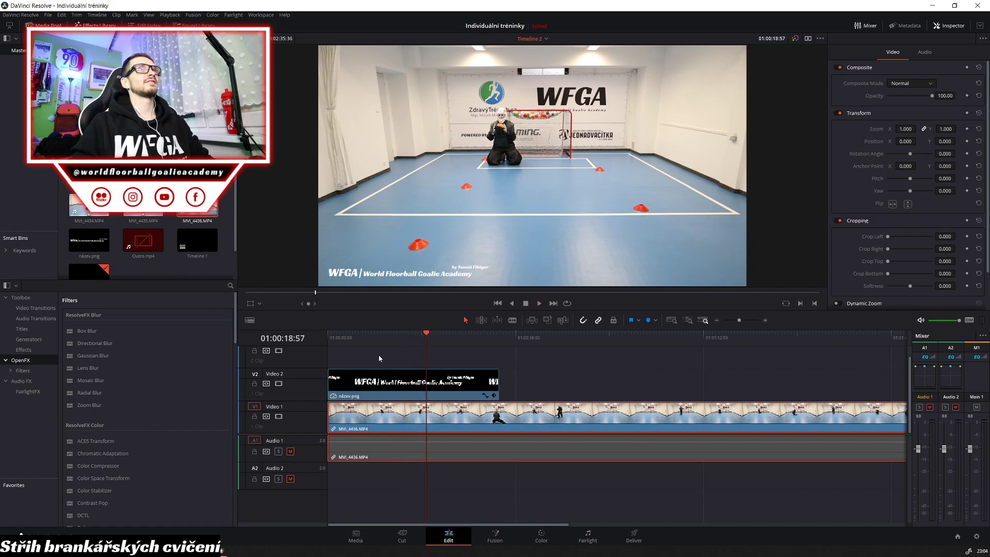
key("ctrl+b")
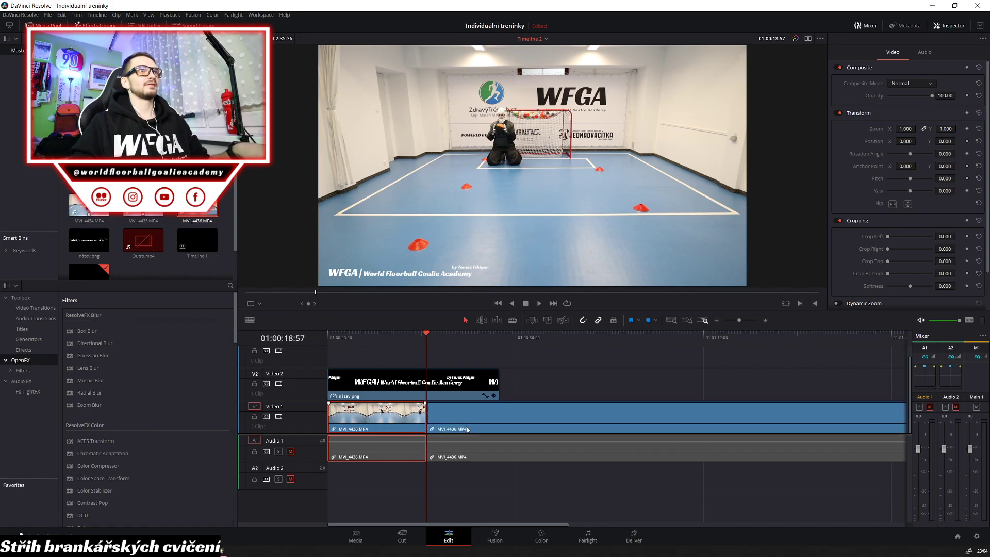
key("BackSpace")
left_click_drag(464, 418, 366, 418)
Split MVI_4436.MP4 at the drill's end at 01:00:25:09, delete the part after it, and shorten the název.png title to match
key("Home")
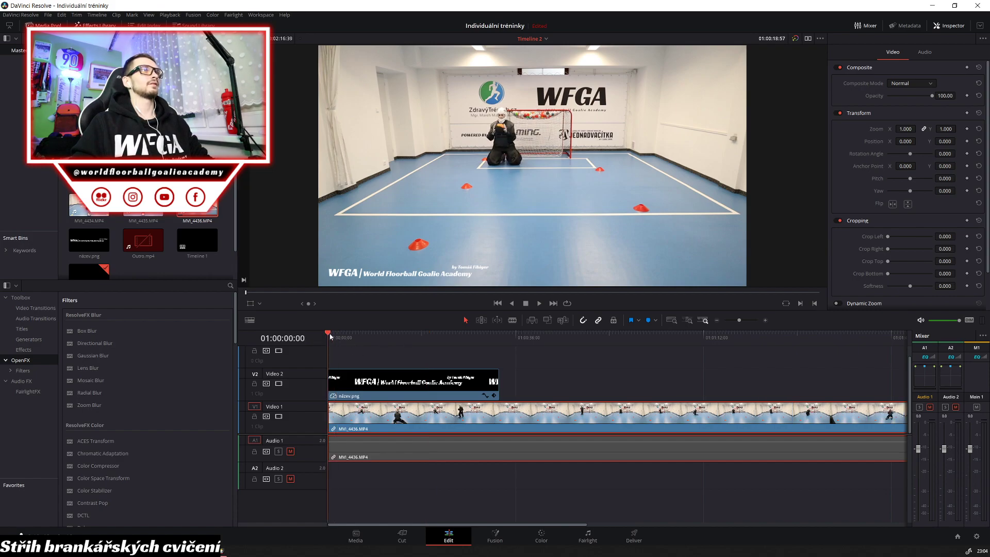
key("space")
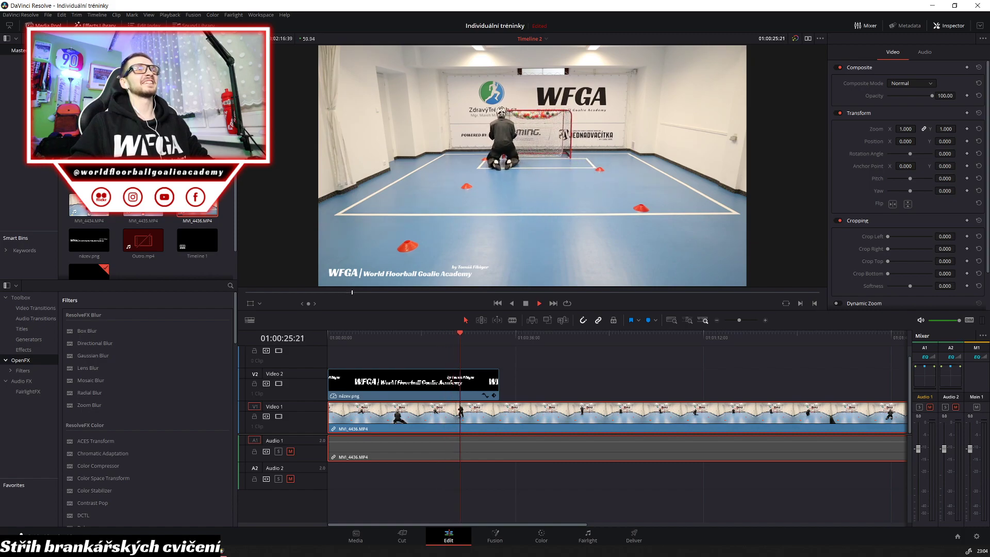
key("space")
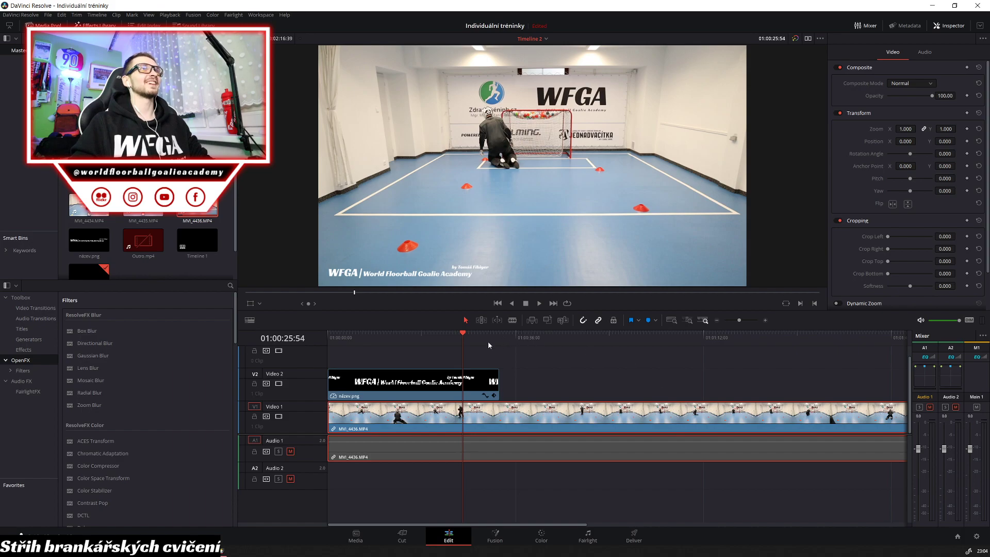
key("Left")
key("Left")
key("Left")
key("Left")
key("Left")
key("Left")
key("Left")
key("Left")
key("Left")
key("Left")
key("Left")
key("Left")
key("Left")
key("Left")
key("Left")
key("Left")
key("Left")
key("Left")
key("Left")
key("Left")
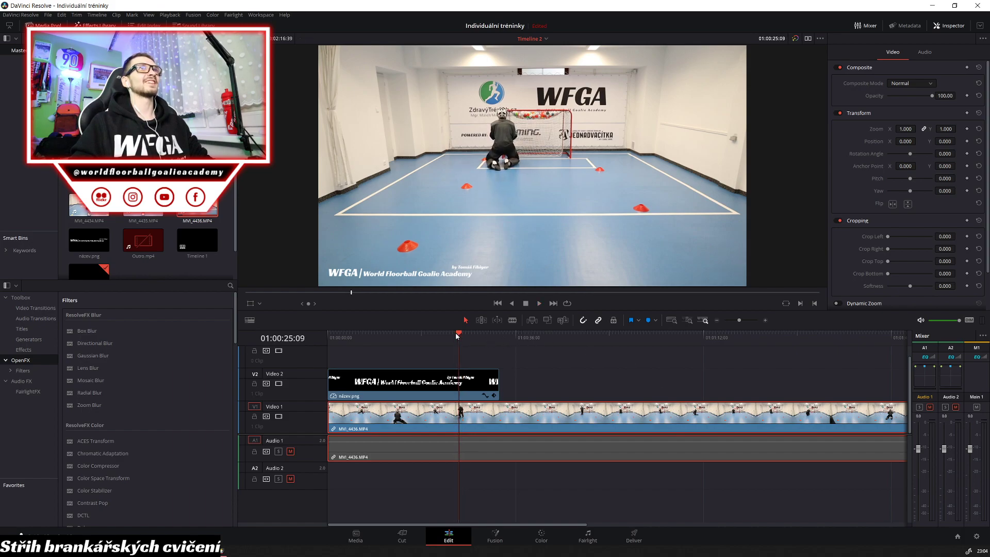
key("ctrl+b")
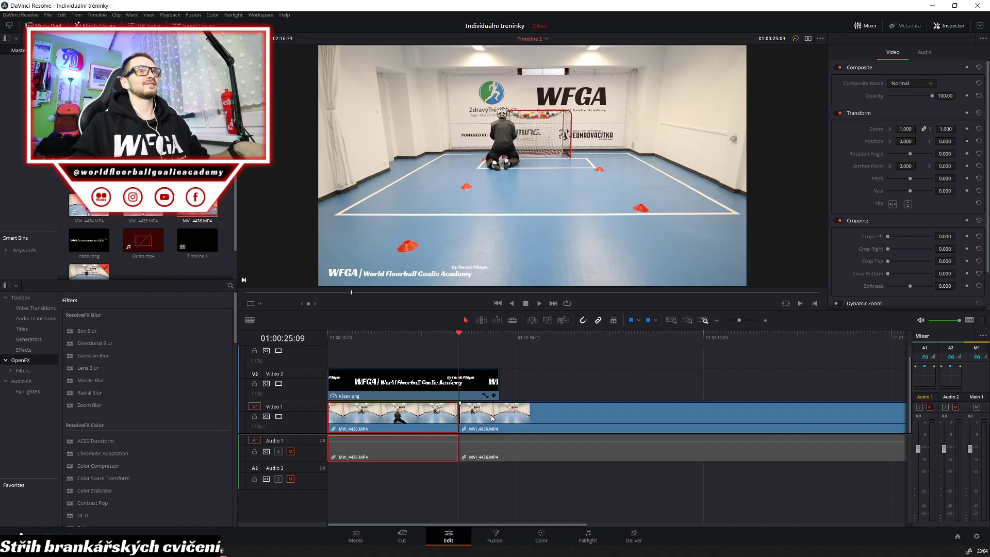
left_click(491, 418)
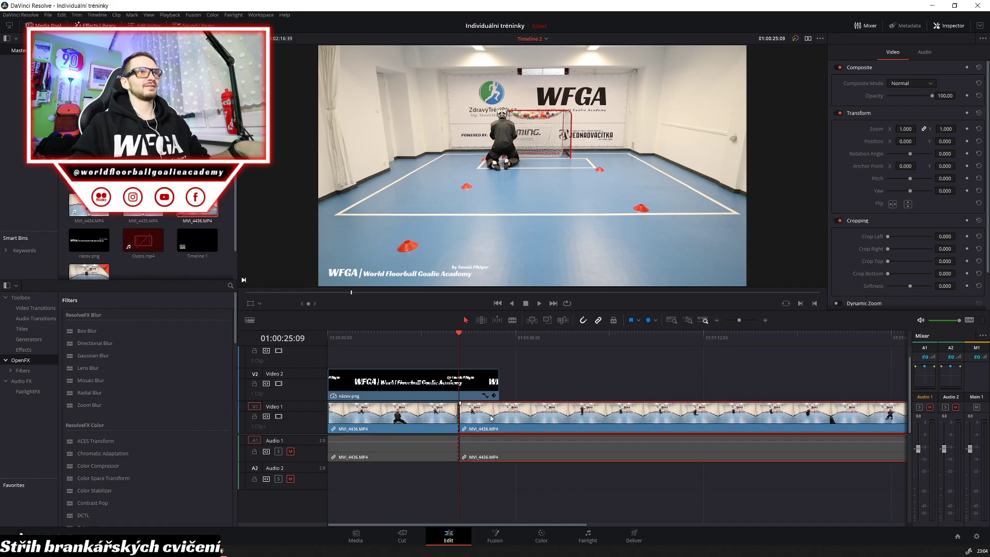
key("Delete")
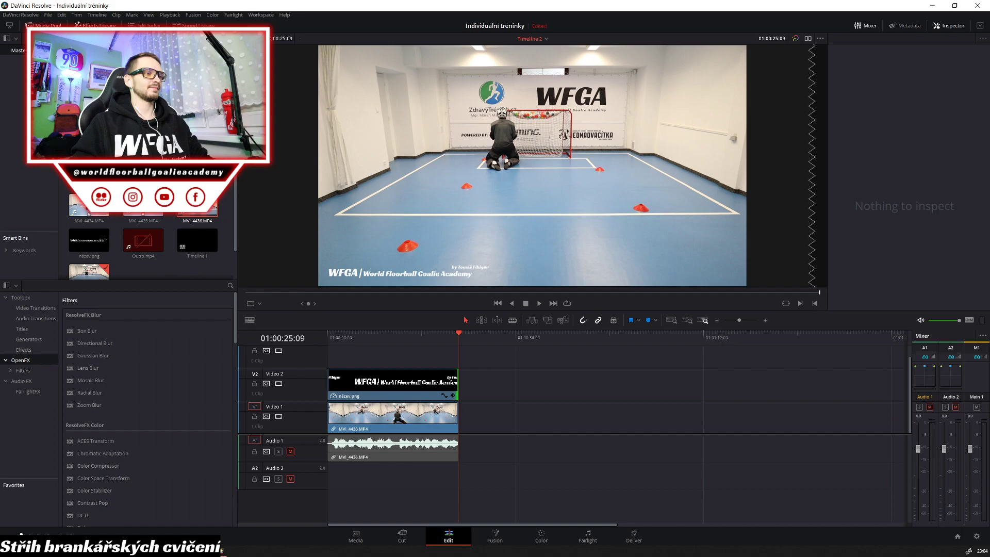
Quick-export the trimmed MVI_4436.MP4 drill as "Cikcak slalom v hokejových přesunech s medicimbalem" in H.264 and dismiss the finished render
left_click(402, 537)
left_click(964, 25)
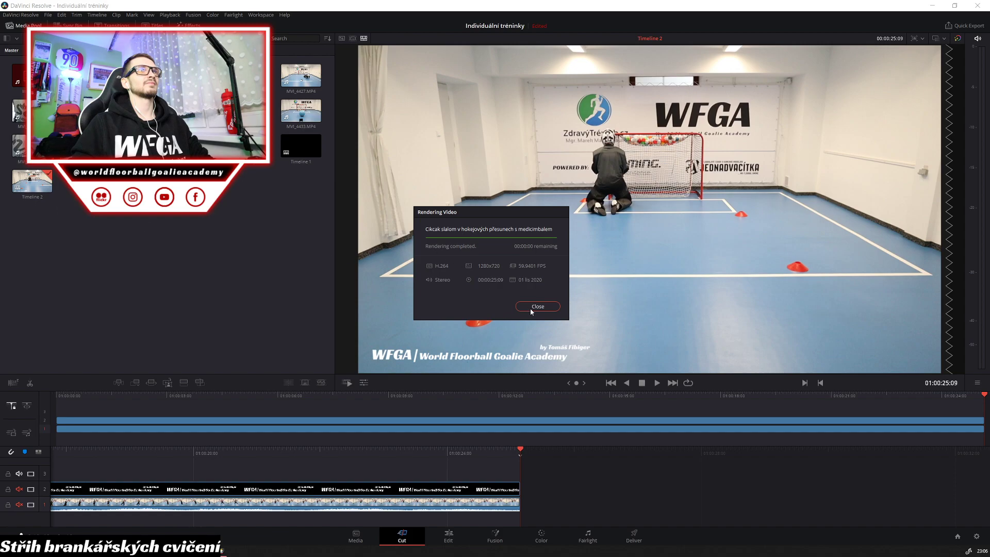
left_click(531, 310)
Undo the title trim and the deletion to restore the rest of MVI_4436.MP4, and select the already exported first segment
left_click(450, 537)
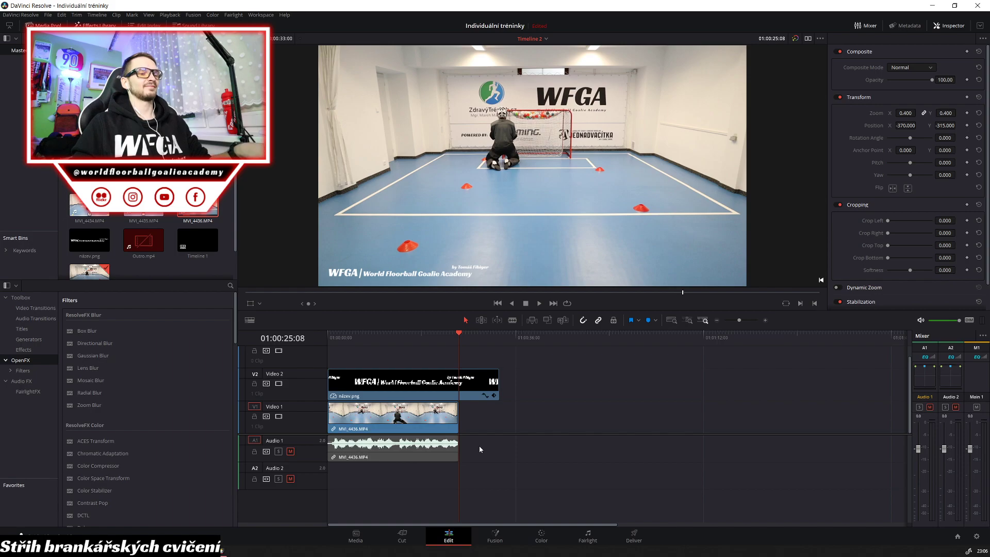
key("F10")
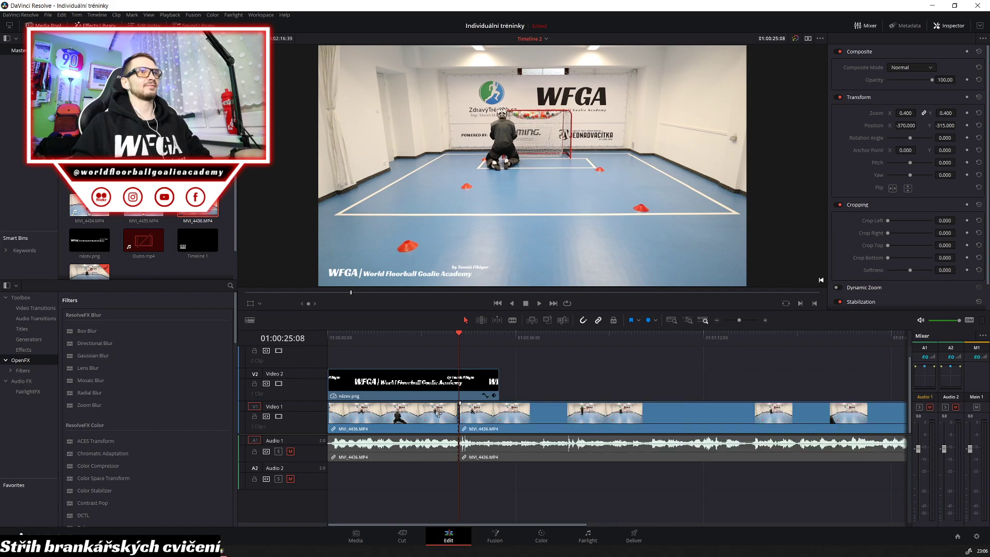
left_click(430, 415)
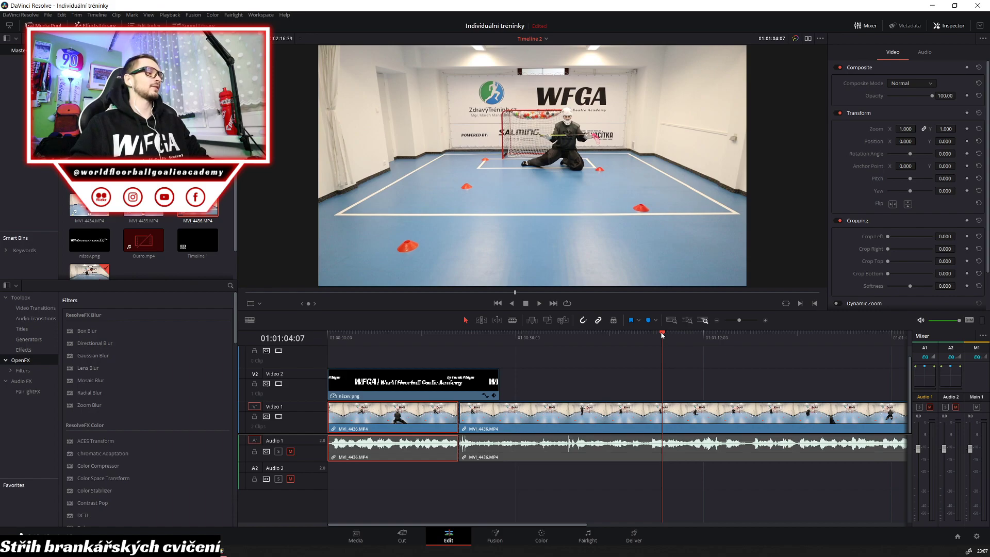
Play through the rest of MVI_4436.MP4 to find the next drill's start and split the clip there at 01:01:31:39
left_click_drag(662, 334, 641, 335)
key("space")
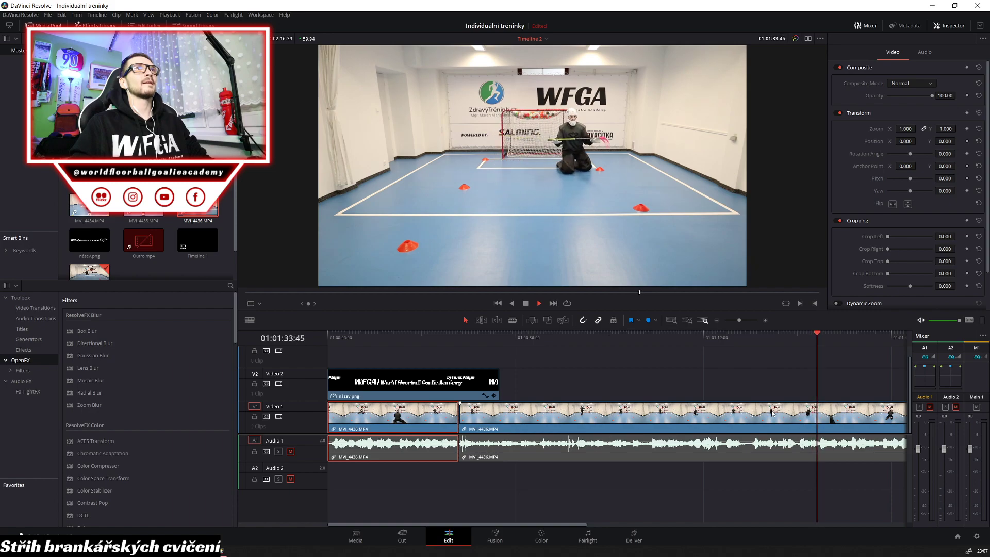
key("space")
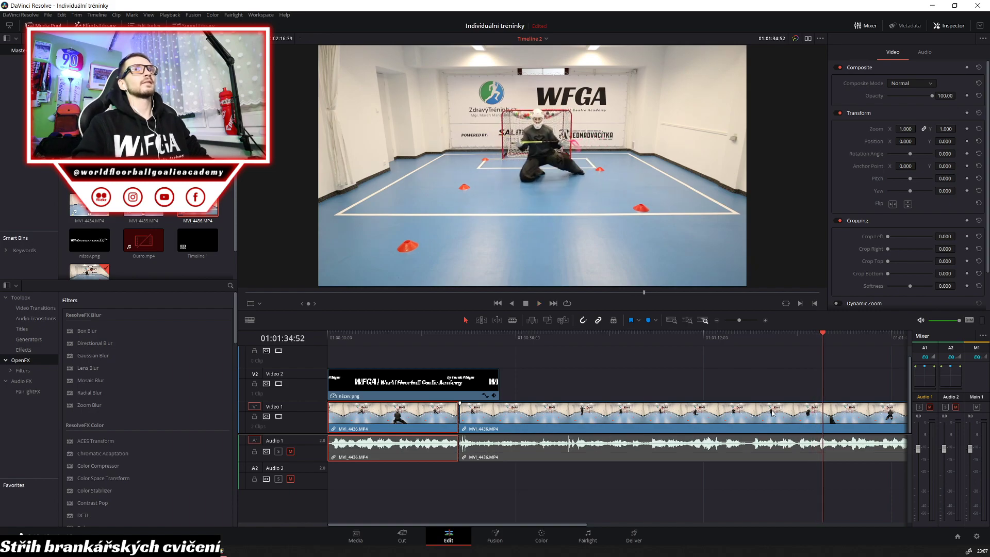
left_click(806, 333)
key("space")
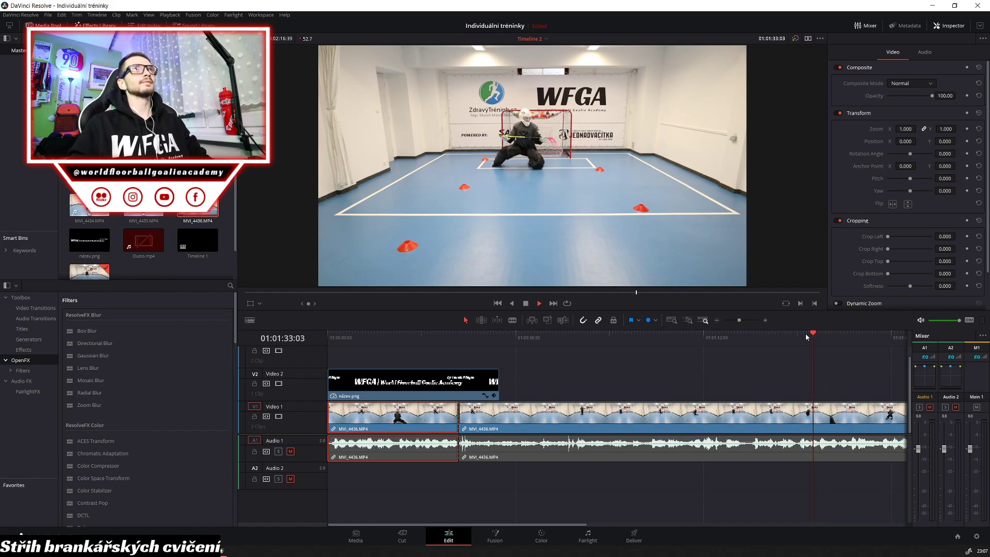
key("space")
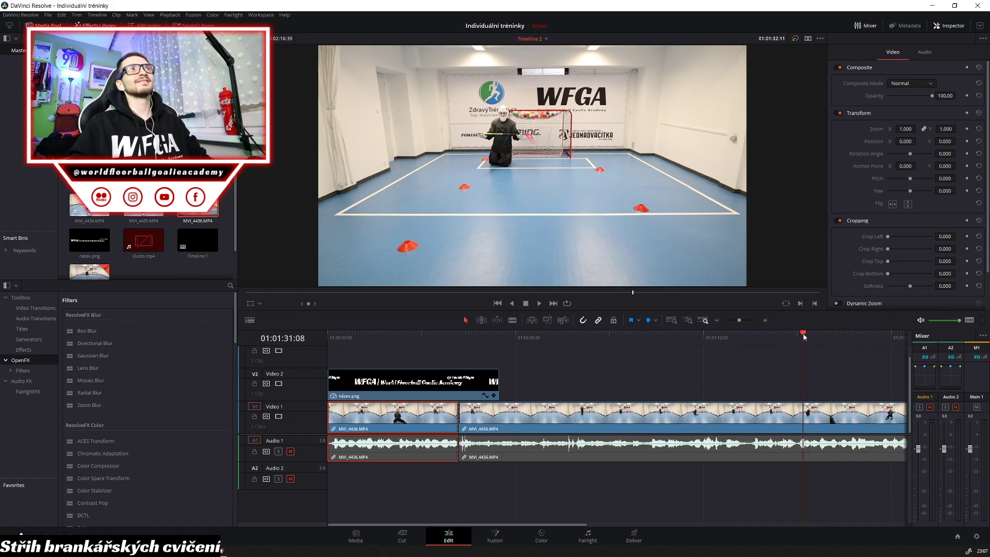
left_click(804, 336)
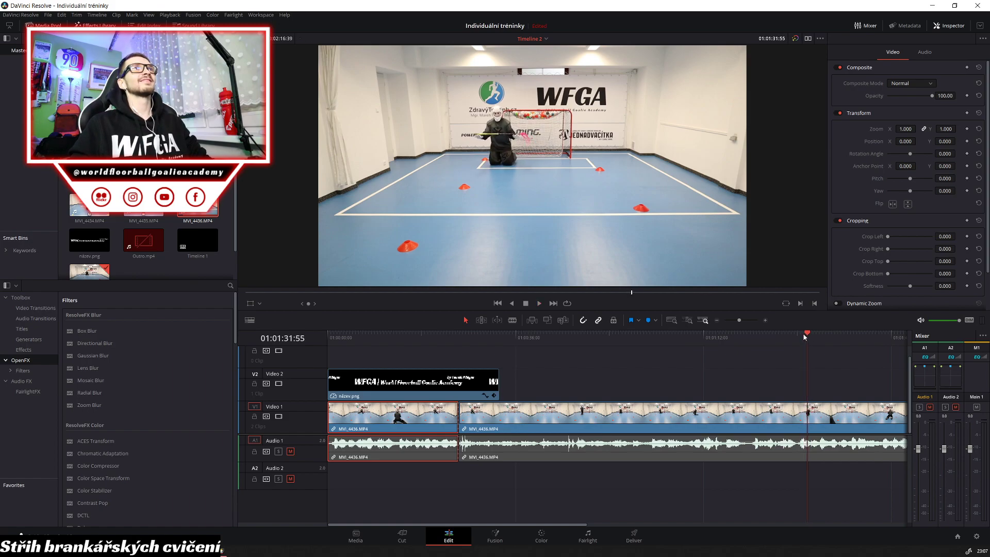
key("space")
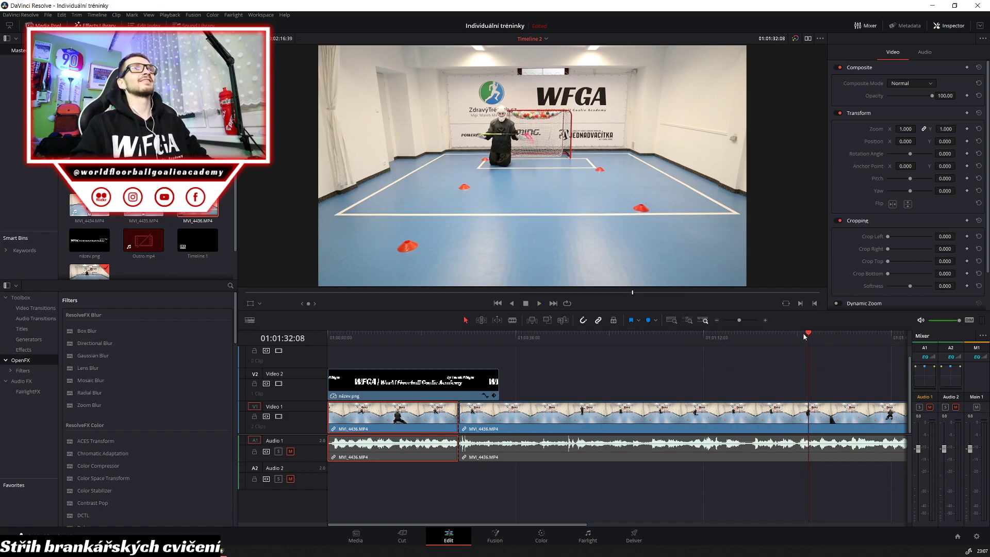
left_click(804, 336)
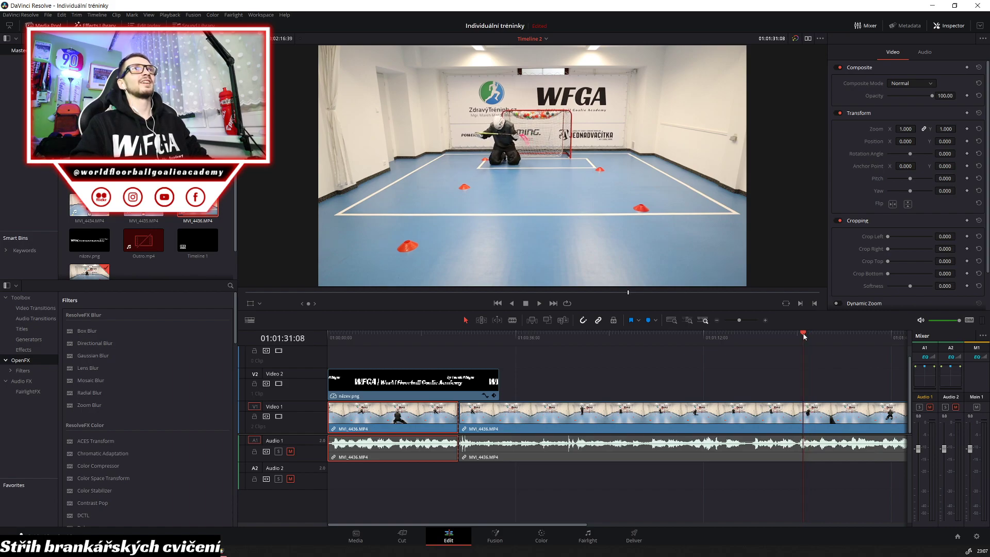
left_click(804, 336)
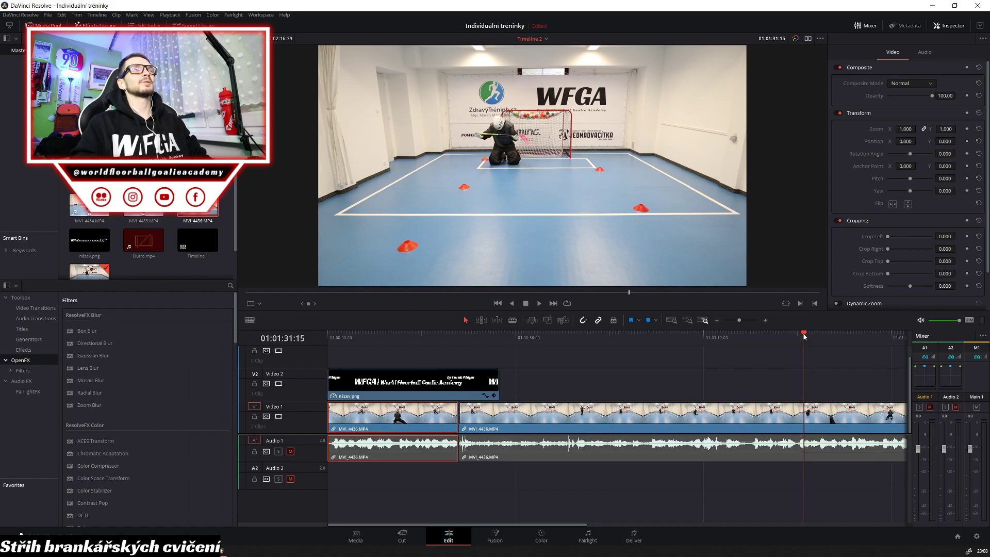
left_click(804, 336)
left_click(804, 336)
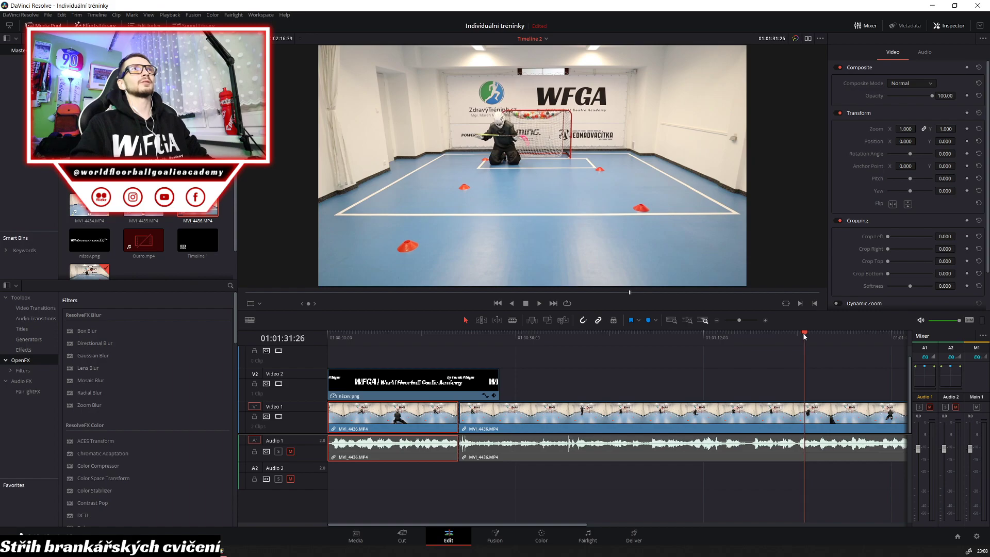
left_click(805, 336)
left_click(805, 337)
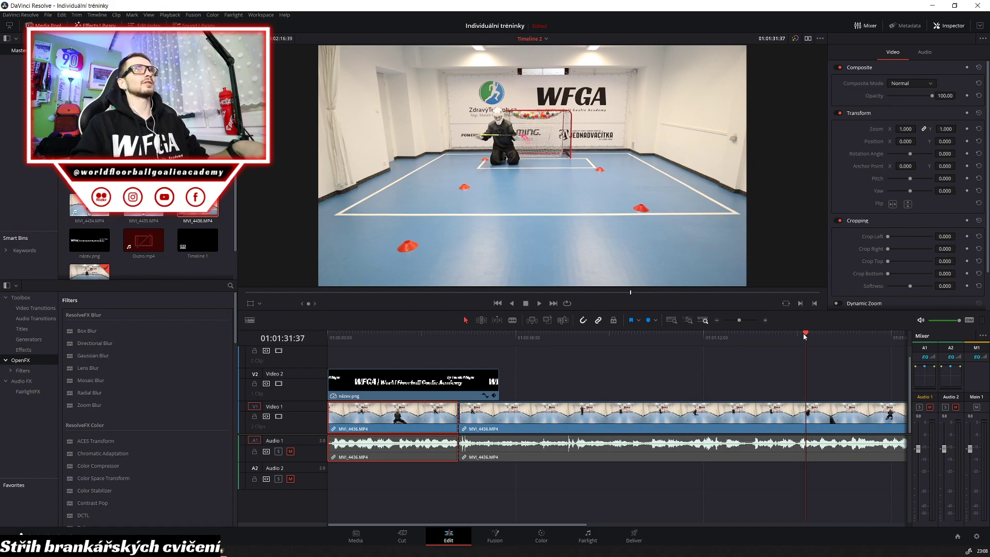
key("ctrl+b")
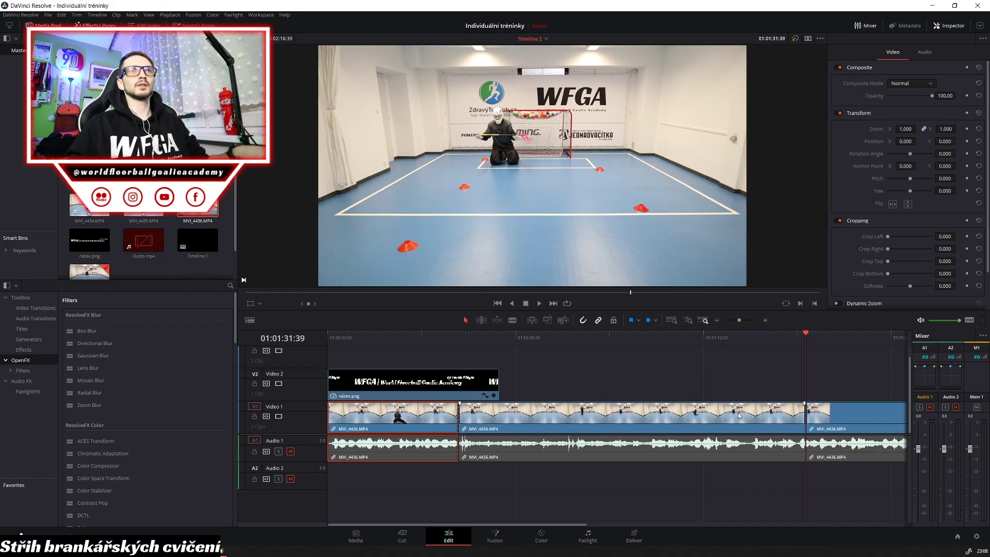
Delete the middle part of MVI_4436.MP4 and the already exported first segment, and move the remaining part to the timeline start
left_click(618, 415)
key("BackSpace")
left_click(418, 423)
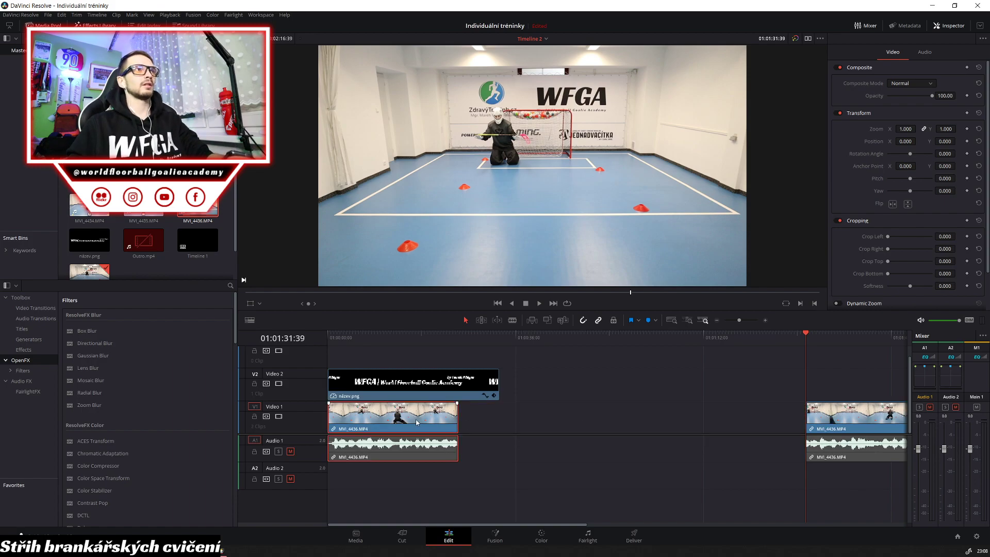
left_click_drag(825, 446, 369, 435)
Play the MVI_4436.MP4 drill from its beginning, step back to where the exercise ends, and split the clip at 01:00:24:55
left_click(334, 338)
key("space")
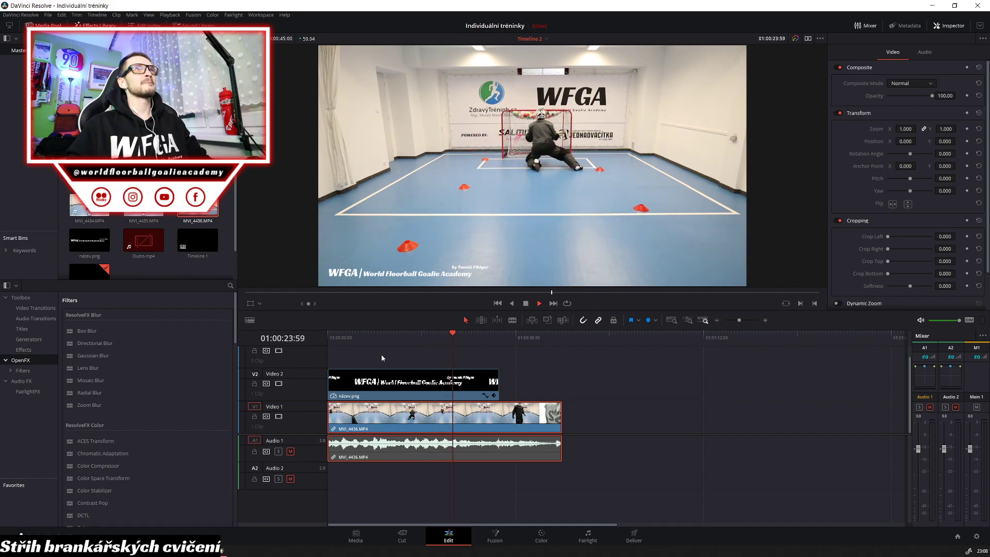
key("space")
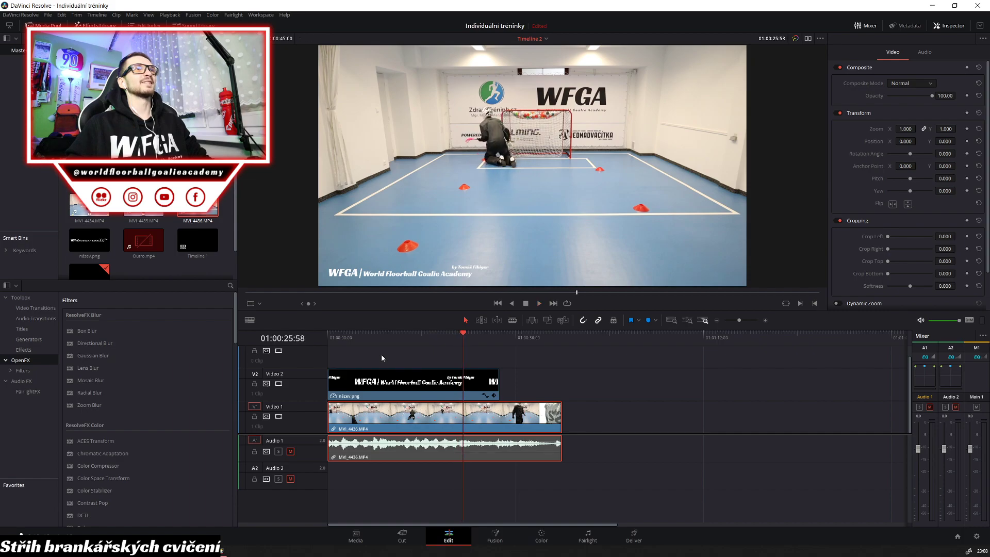
key("Left")
key("Left")
key("Left")
key("Left")
key("Left")
key("Left")
key("Left")
key("Left")
key("Left")
key("Left")
key("Left")
key("Left")
key("Left")
key("Left")
key("Left")
key("Left")
key("Left")
key("Left")
key("Left")
key("Left")
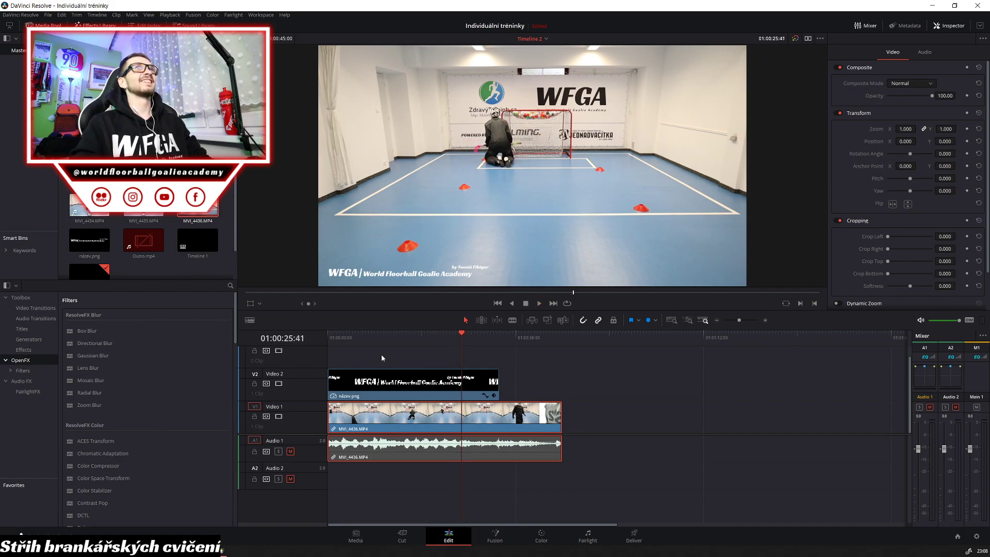
key("Left")
key("Left")
key("Left")
key("Left")
key("Left")
key("Left")
key("Left")
key("Left")
key("Left")
key("Left")
key("Left")
key("Left")
key("Left")
key("Left")
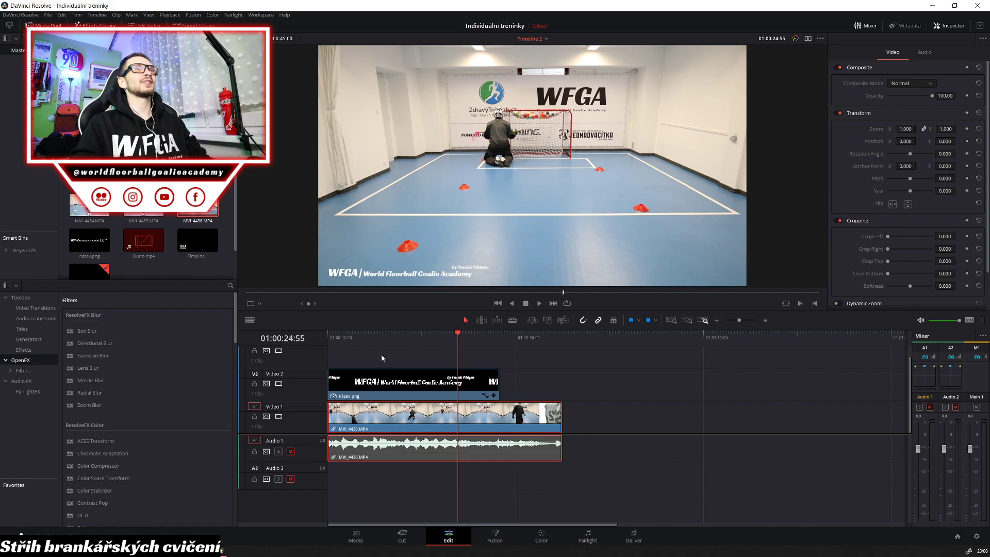
key("ctrl+b")
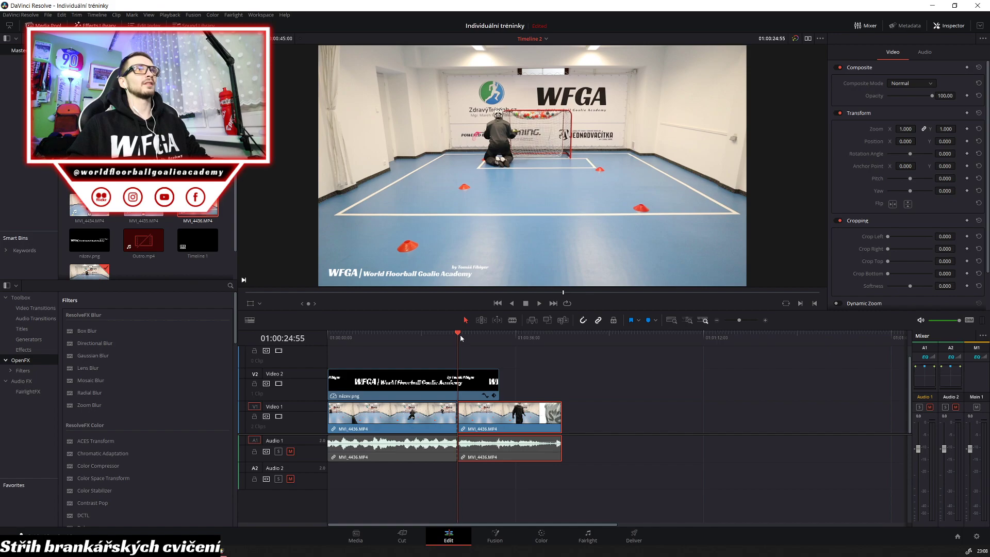
Check and delete the part of MVI_4436.MP4 after the cut, and shorten the název.png title to match the remaining clip
key("space")
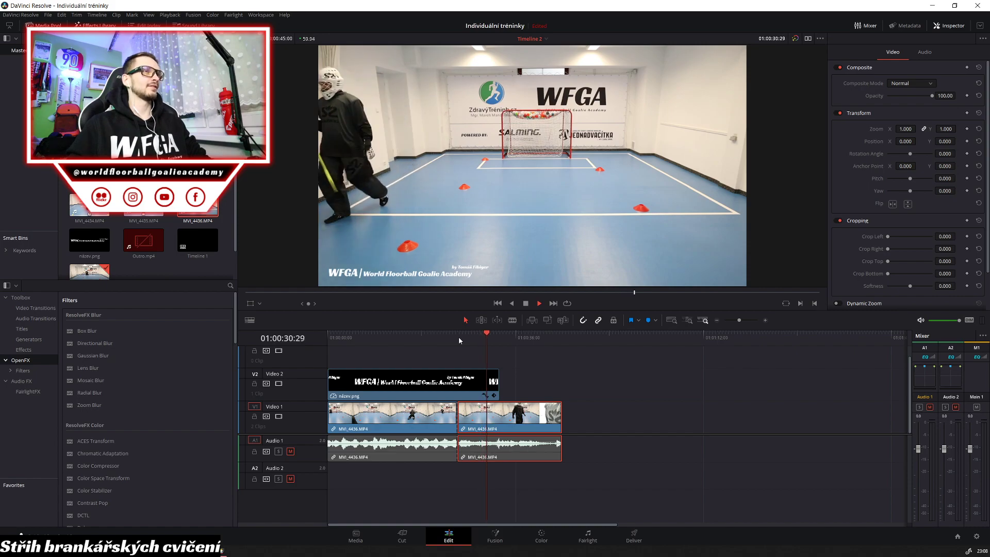
key("space")
key("Delete")
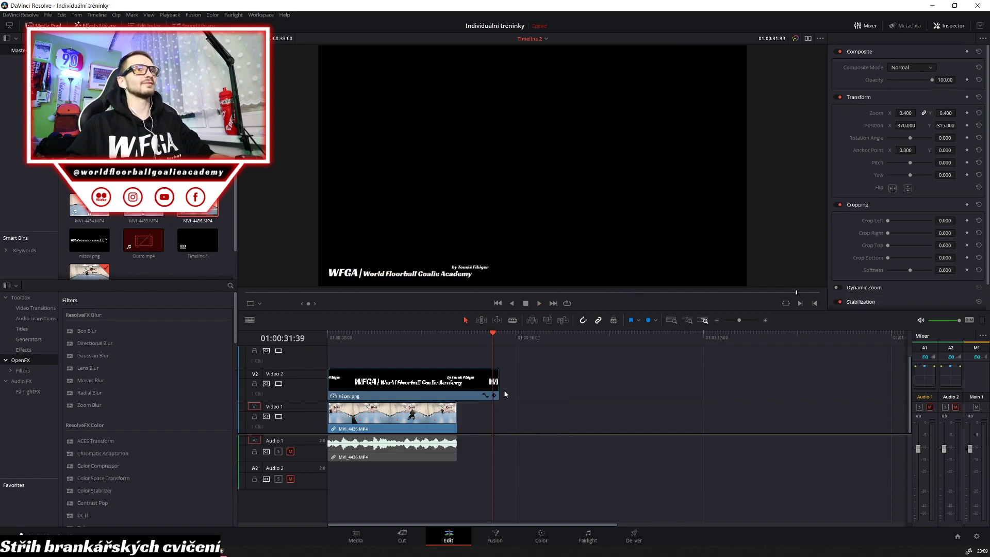
left_click_drag(498, 394, 457, 394)
left_click(521, 408)
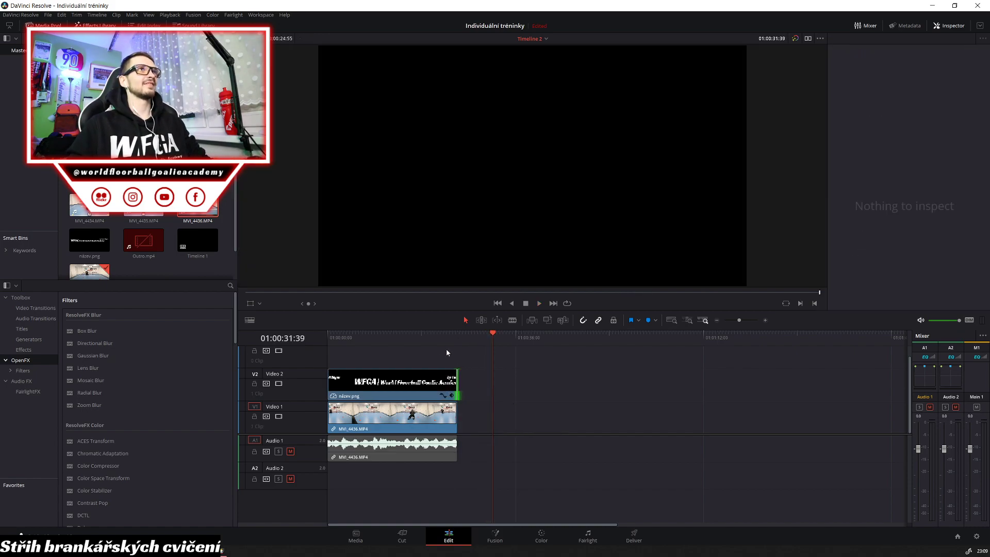
Quick-export the trimmed drill as "Cikcak slalom v hokejových přesunech s hokejkou na rukách" in H.264 and dismiss the finished render
key("Home")
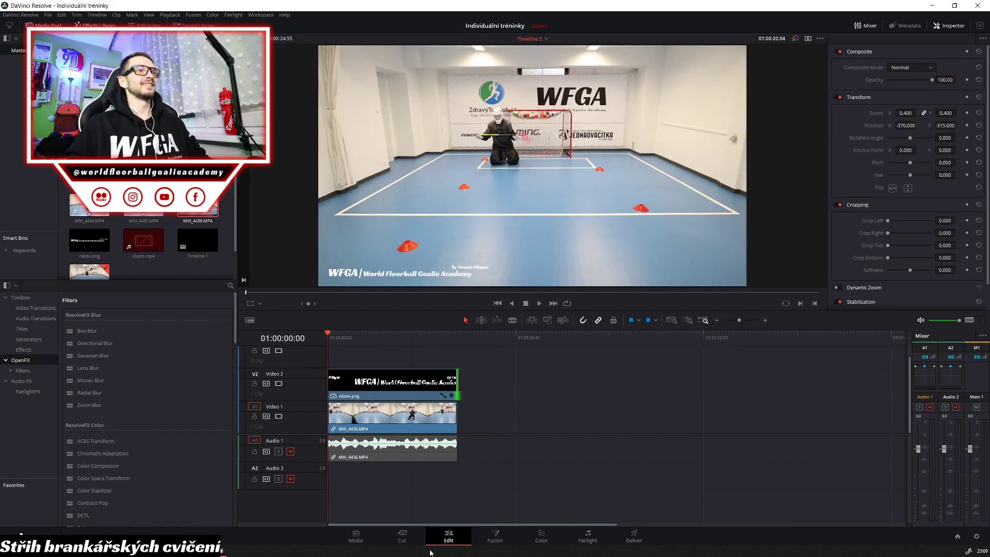
left_click(403, 536)
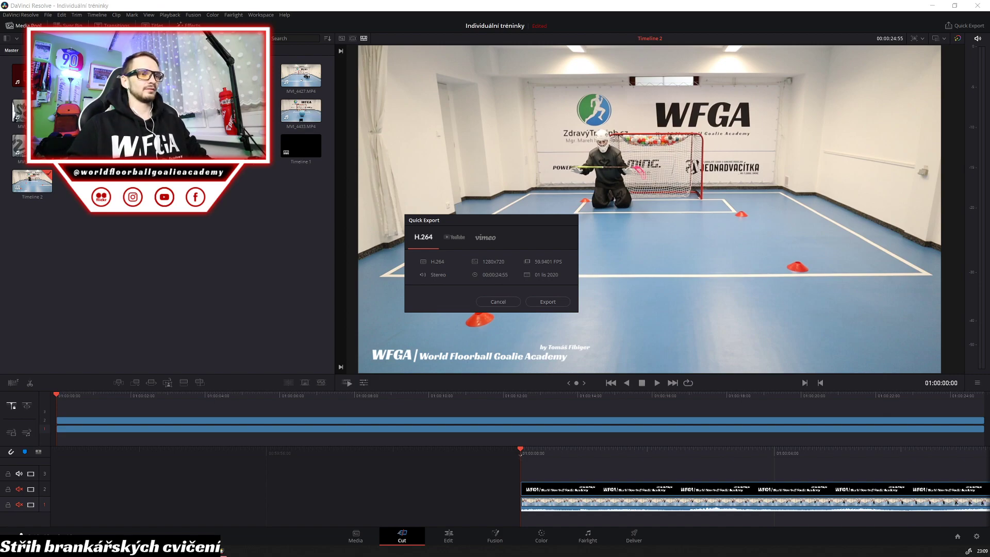
key("Return")
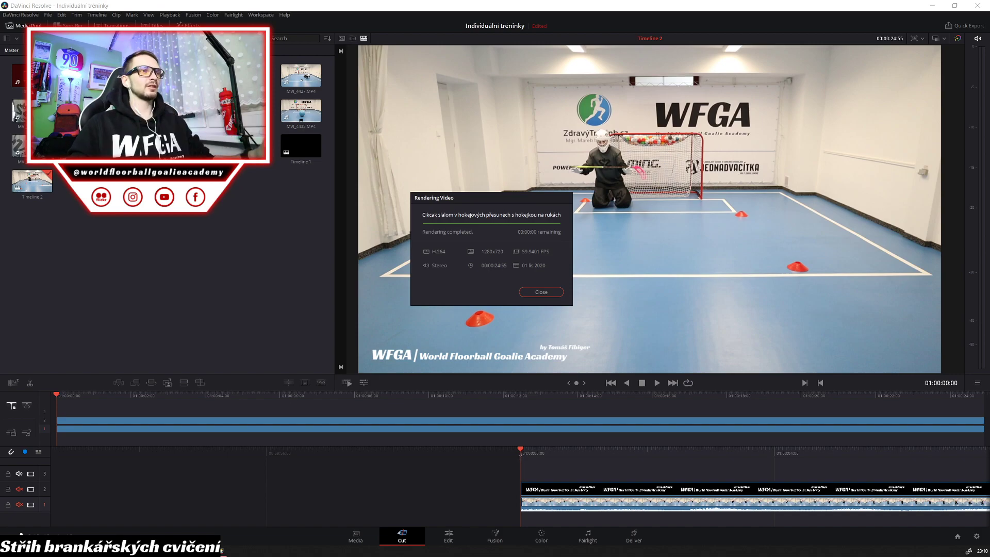
left_click(557, 293)
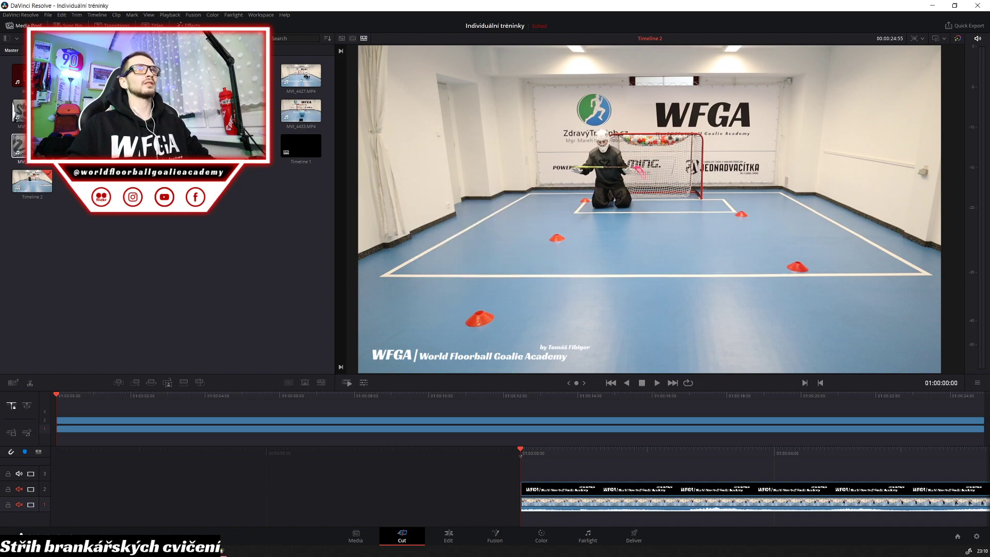
Return to the Edit page and add MVI_4437.MP4 to Video 1, leaving a gap after the exported MVI_4436.MP4 drill
left_click(449, 536)
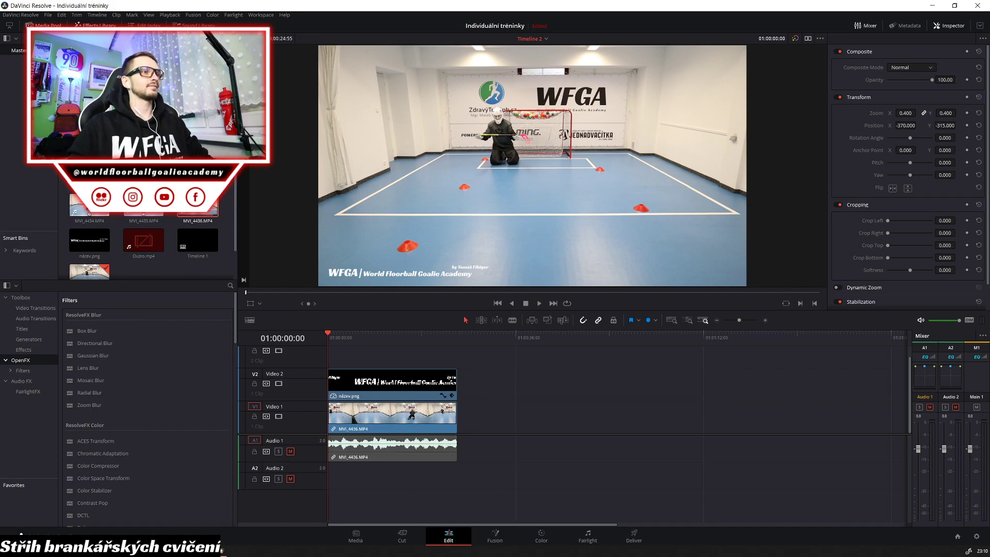
scroll(176, 253, "down", 1)
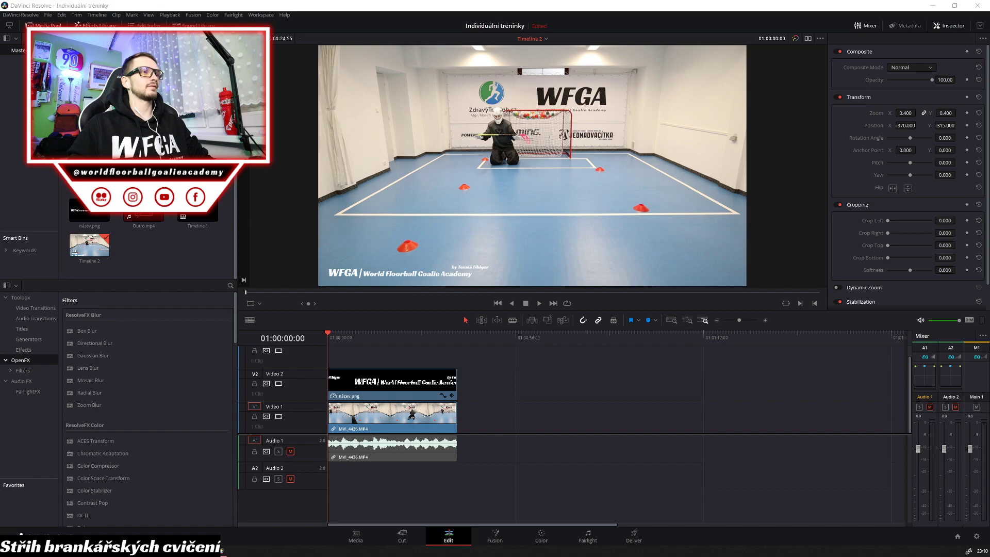
left_click_drag(3, 247, 174, 253)
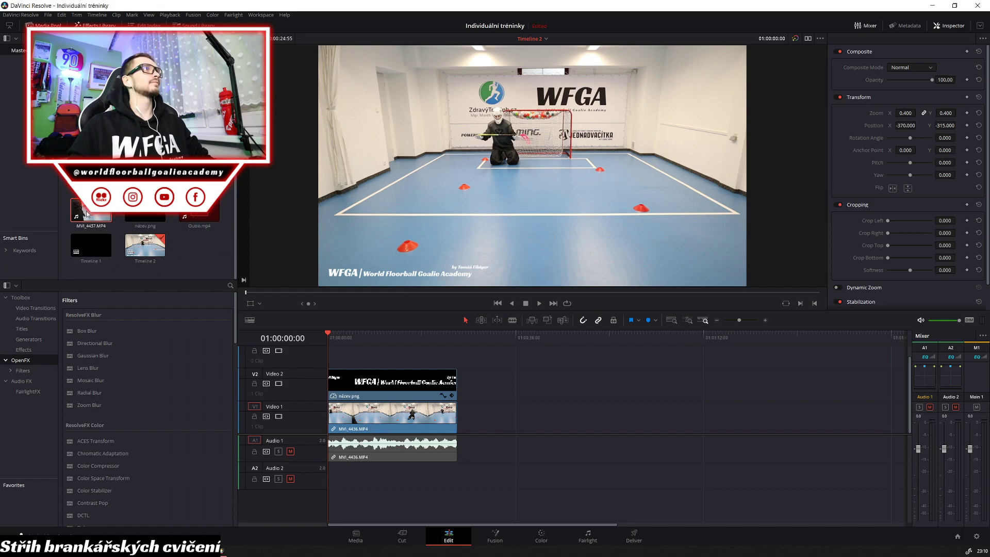
left_click_drag(87, 214, 494, 423)
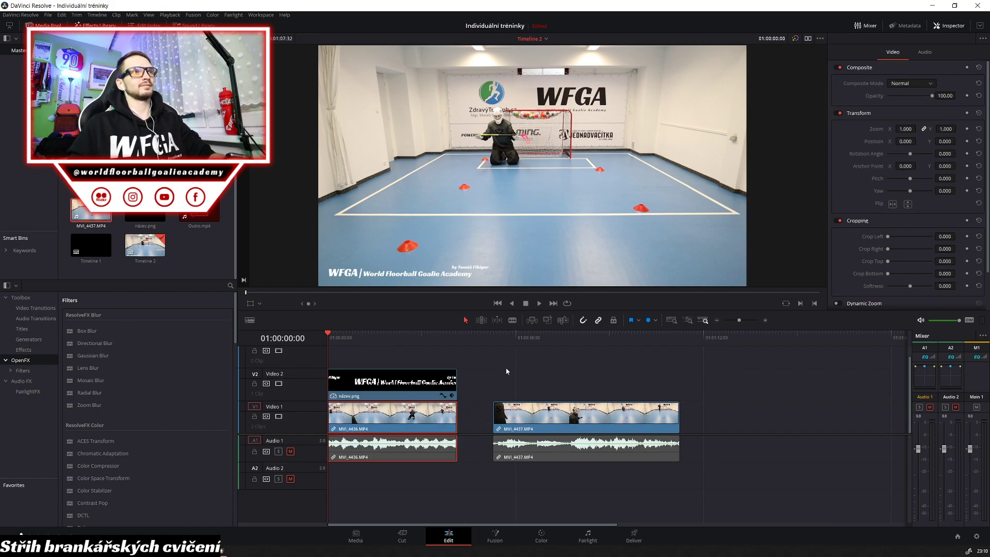
Split MVI_4437.MP4 at the drill's start at 01:00:46:27 and delete the part before the cut
left_click(496, 335)
key("space")
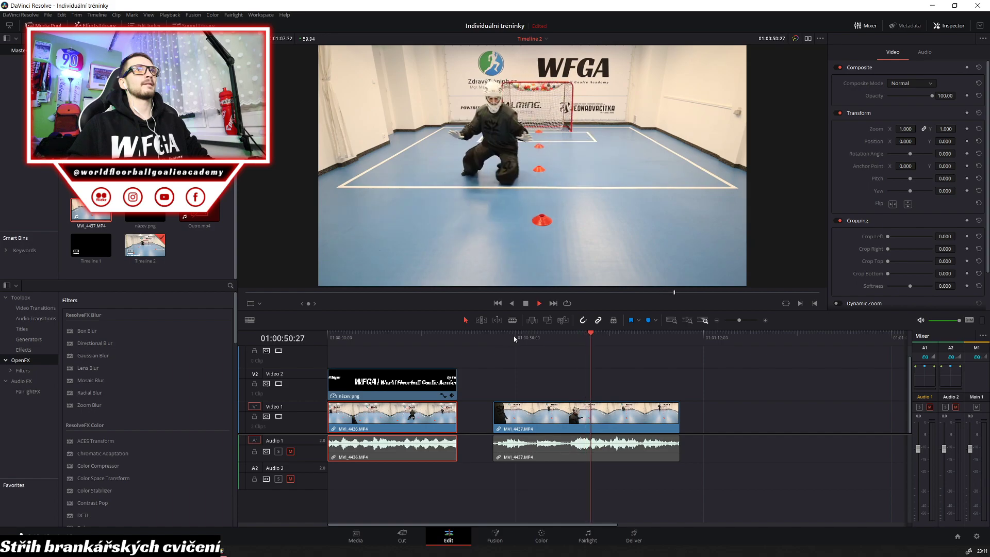
key("space")
left_click(503, 415)
left_click(500, 335)
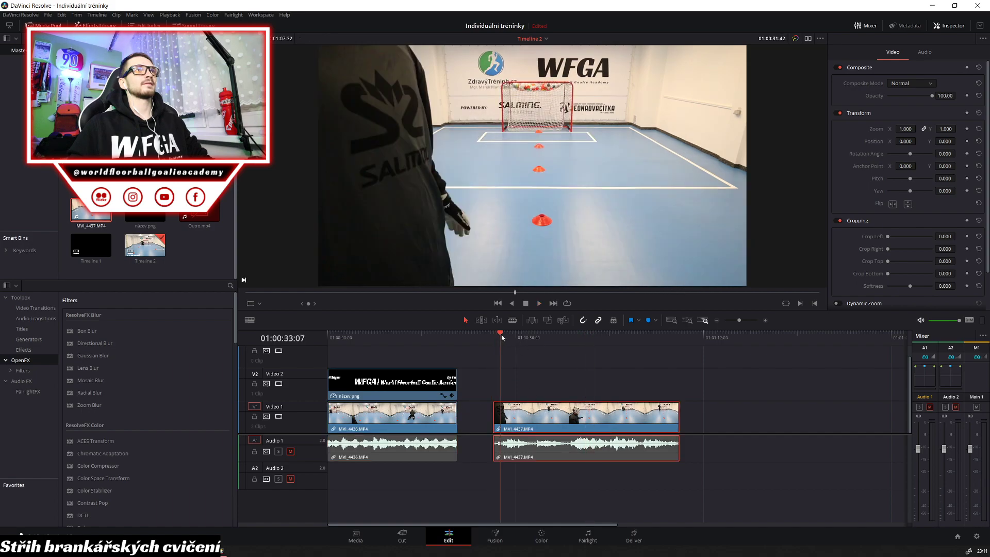
left_click_drag(503, 336, 570, 335)
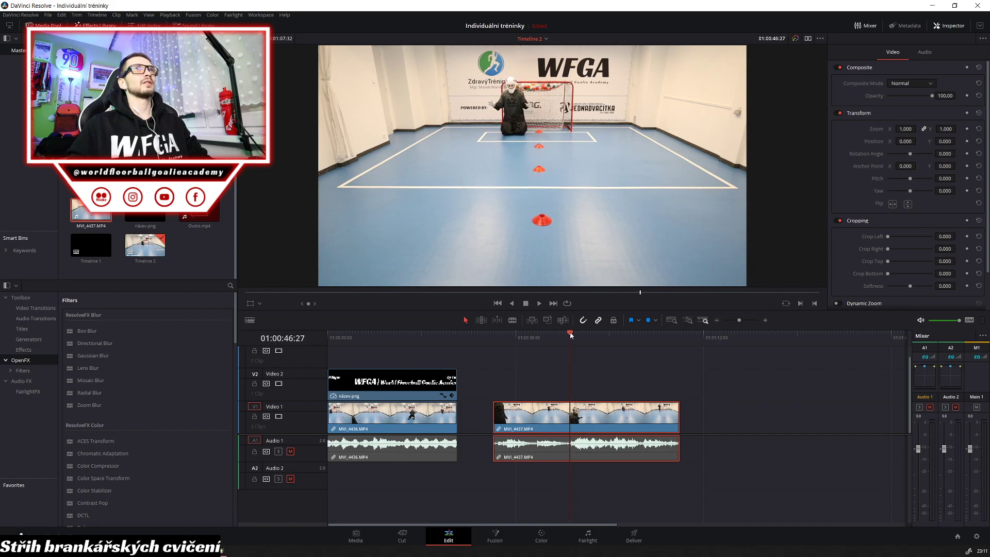
key("ctrl+b")
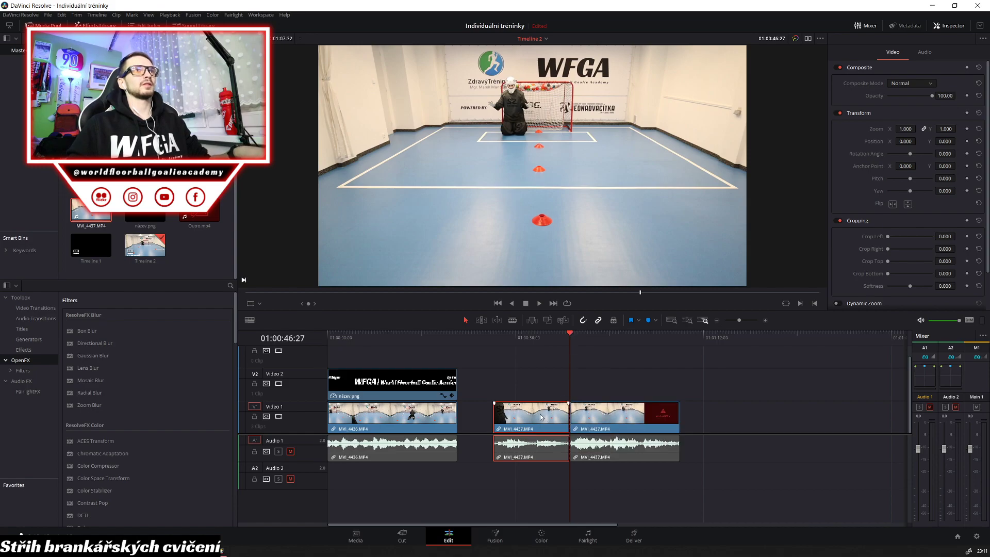
key("BackSpace")
Replace the exported MVI_4436.MP4 drill at the timeline start with the remaining MVI_4437.MP4 clip, and extend the název.png title to about 00:00:27:17
left_click(421, 419)
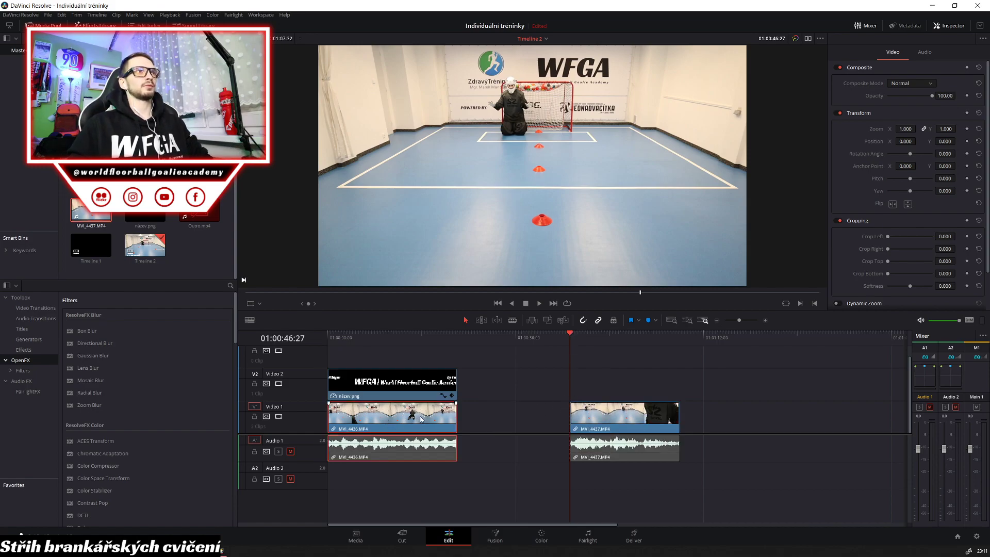
key("BackSpace")
left_click_drag(672, 412, 469, 384)
Split MVI_4437.MP4 at the drill's end at 01:00:13:12, delete the remainder, and shorten the název.png title to the same point
left_click(334, 334)
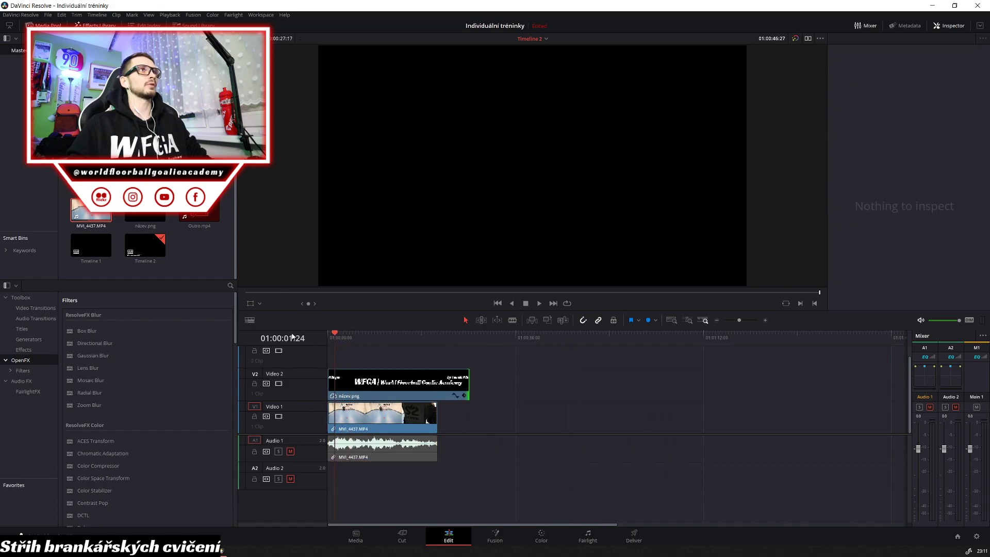
key("Home")
key("space")
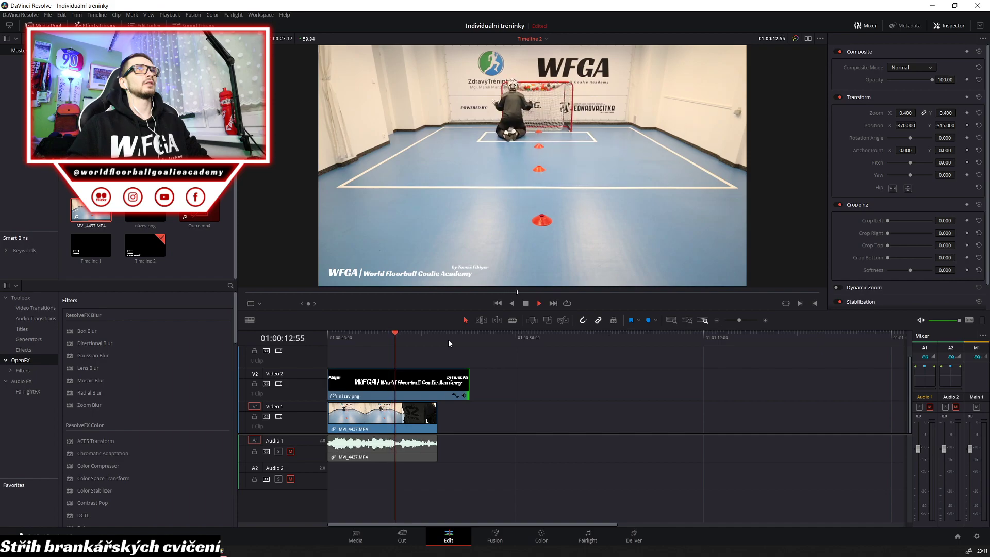
key("space")
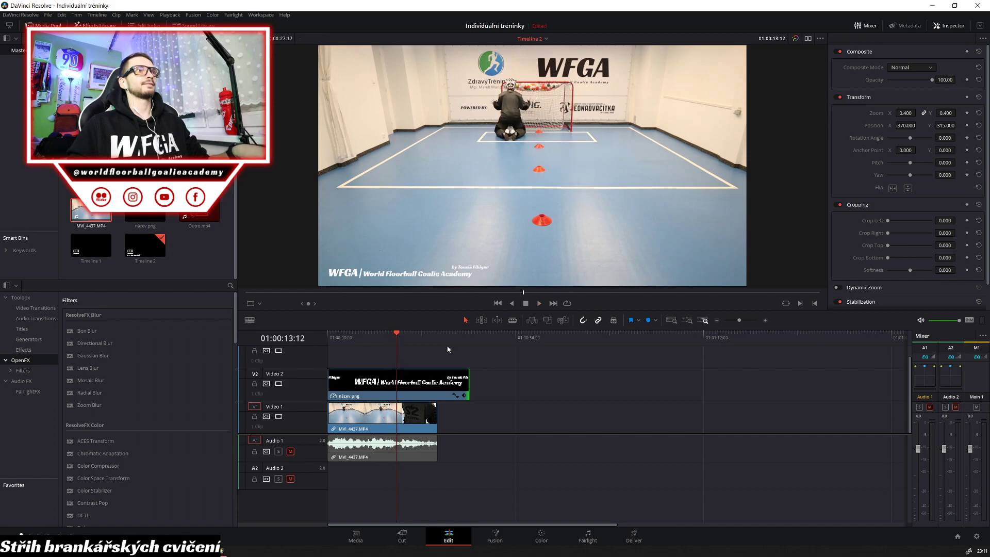
left_click(433, 416)
key("ctrl+b")
key("Delete")
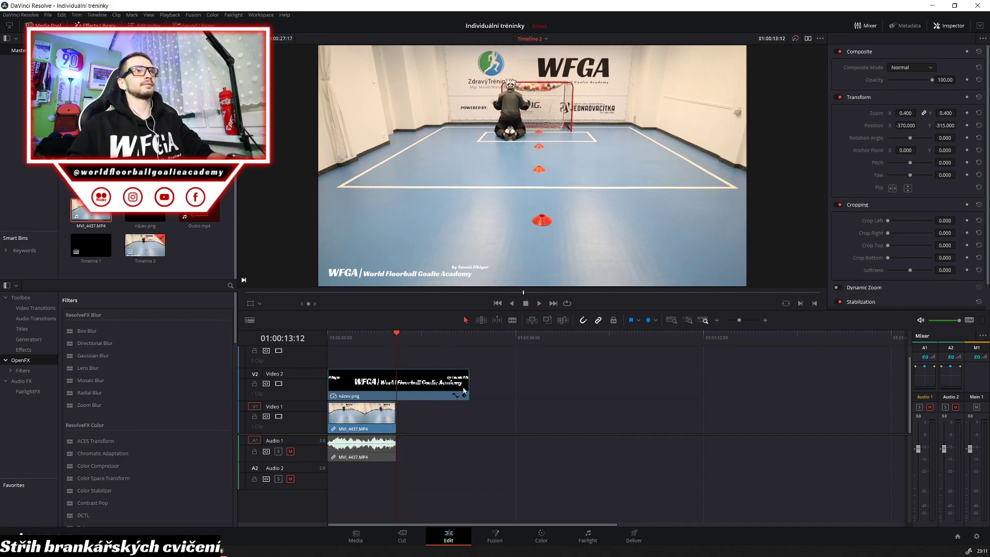
left_click_drag(467, 384, 396, 384)
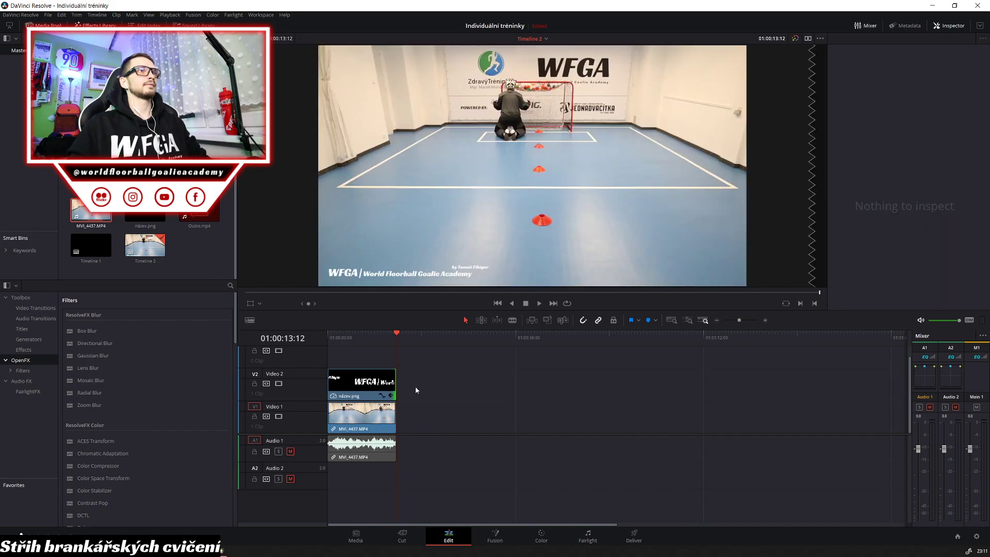
Quick-export the trimmed drill as "Slalom křížem" in H.264 from the Cut page and dismiss the finished render
left_click(402, 535)
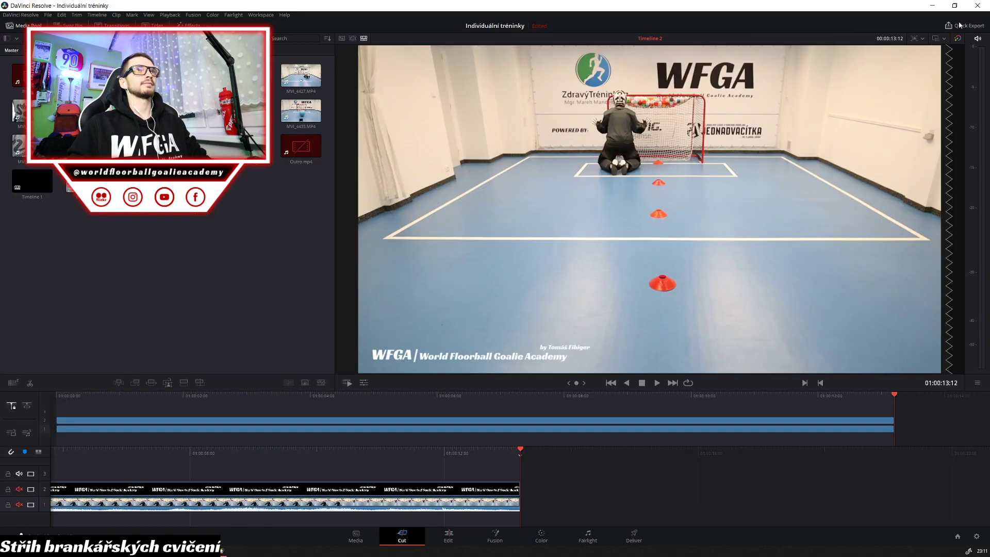
left_click(964, 25)
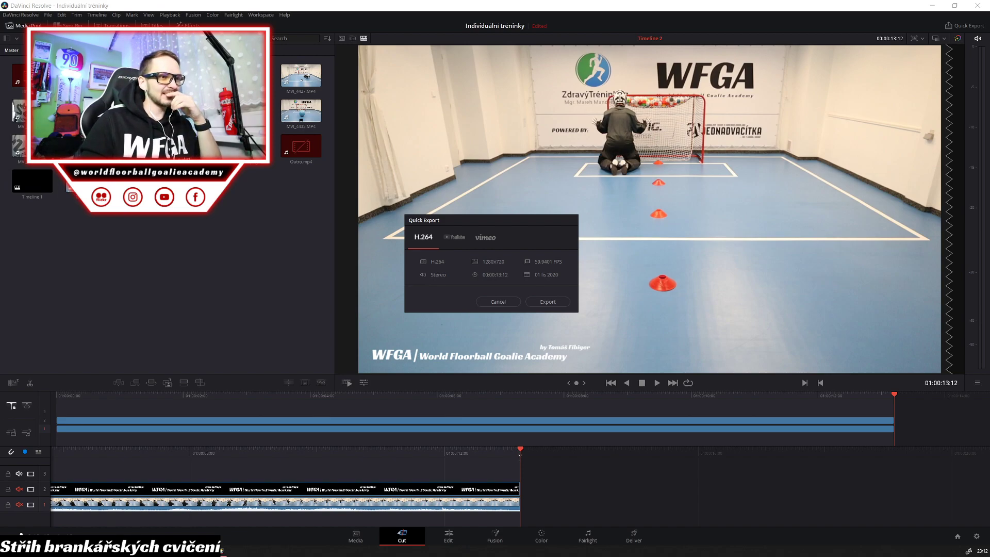
key("Return")
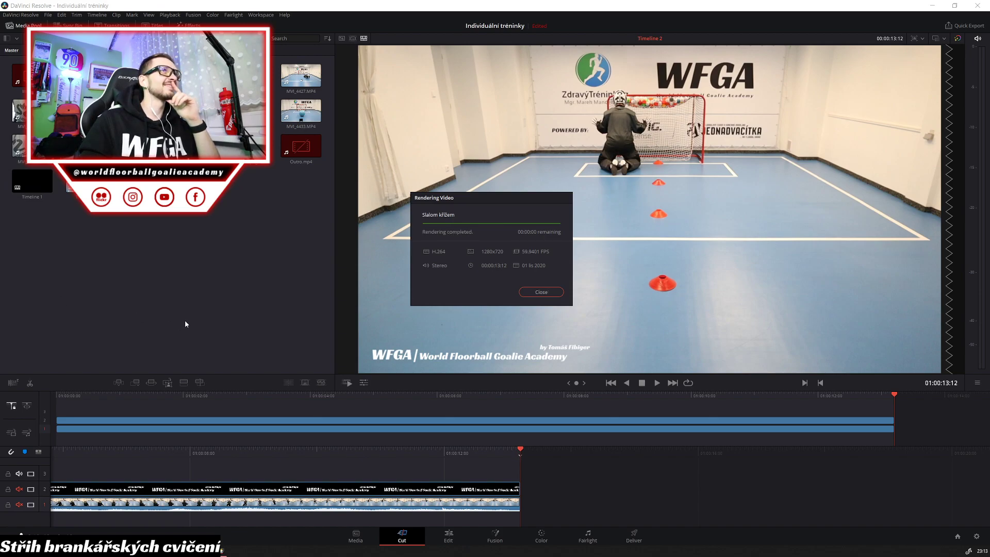
left_click(535, 293)
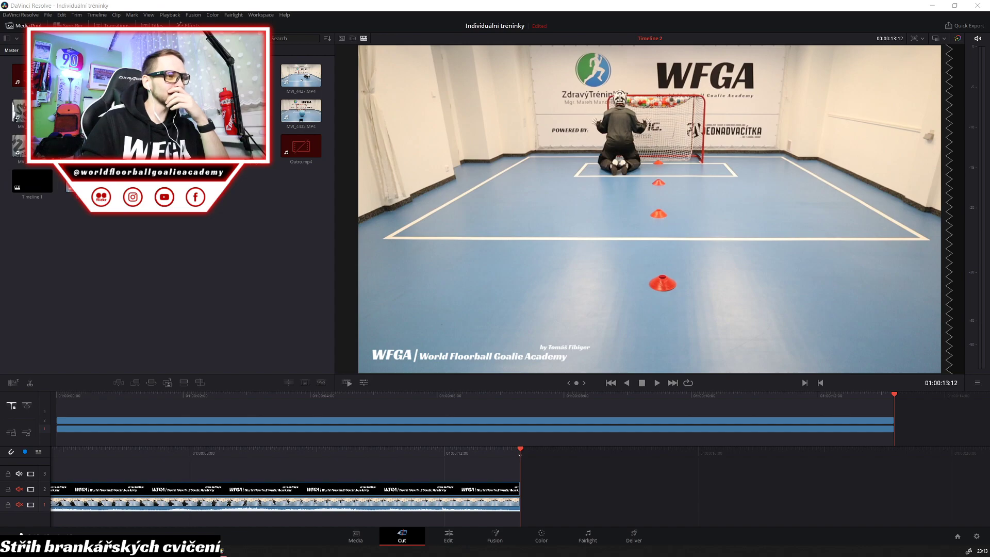
Switch to the browser, watch the YouTube goalie video in theater view from 16:14 to 16:32, and return to DaVinci Resolve
key("alt+Tab")
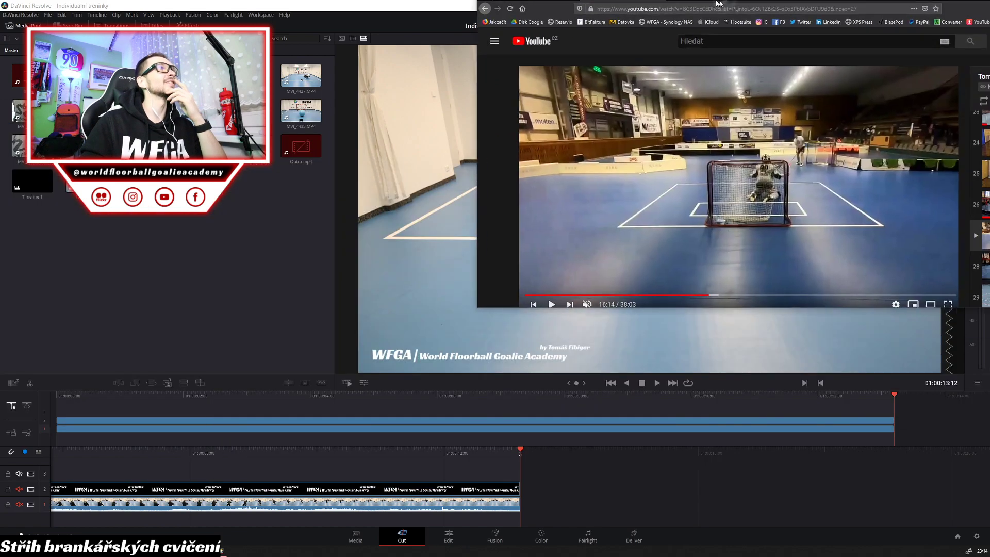
key("super+Up")
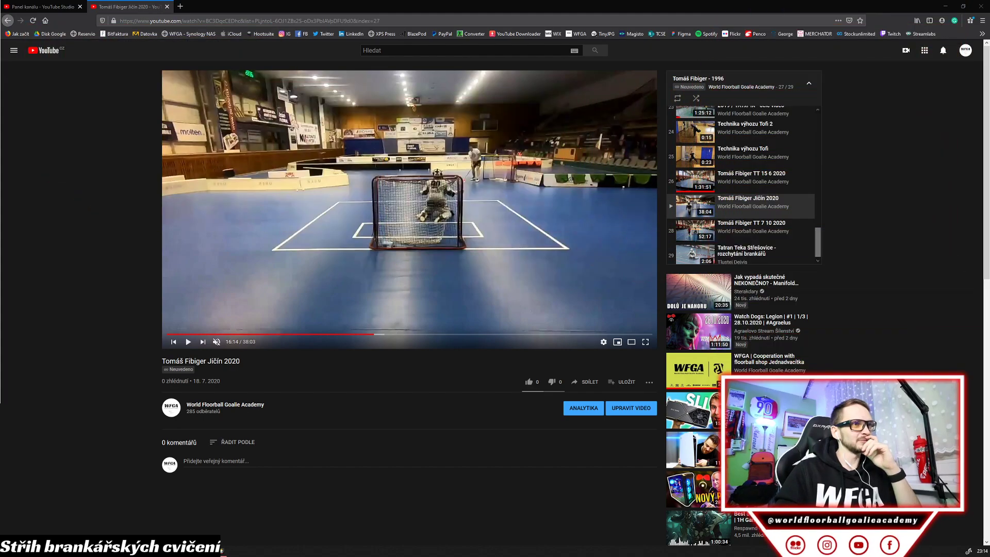
left_click(633, 343)
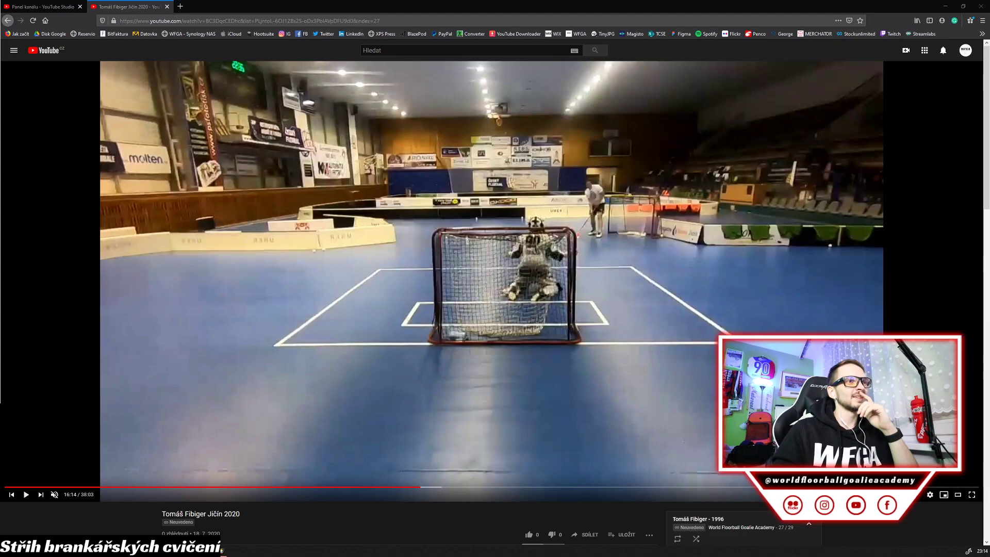
left_click(26, 494)
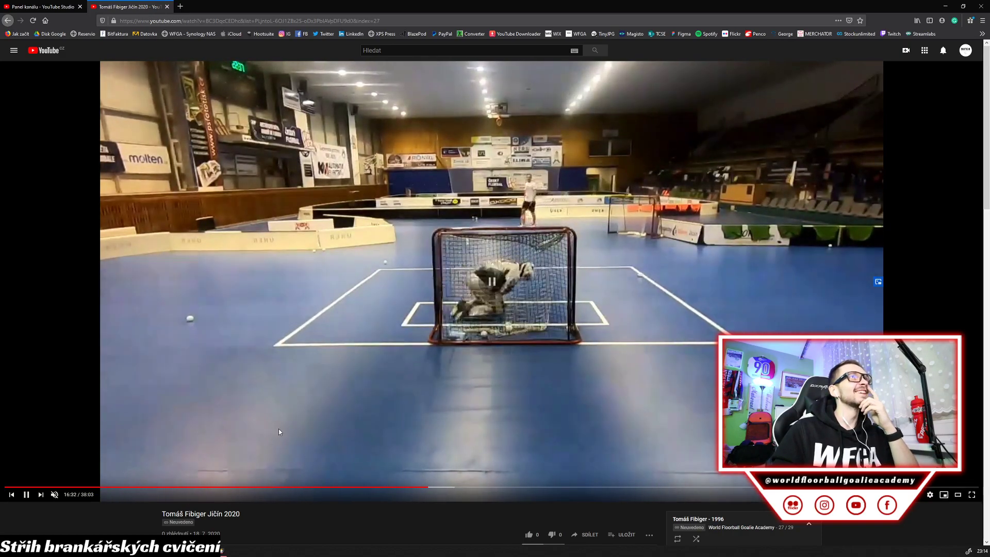
key("k")
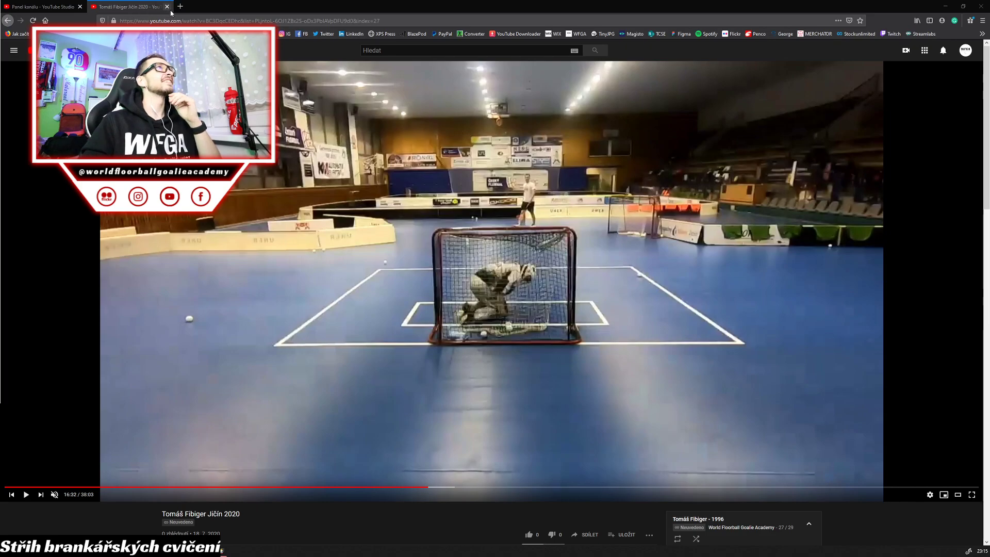
key("super+Down")
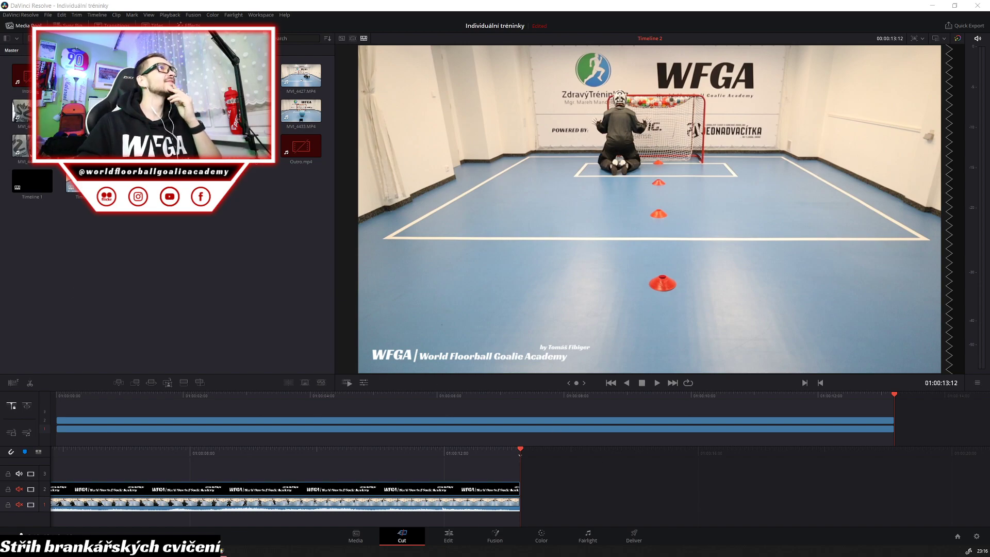
Import MVI_4438.MP4 into the media pool and add it to Video 1 on the Edit page, leaving a gap after MVI_4437.MP4
left_click(480, 452)
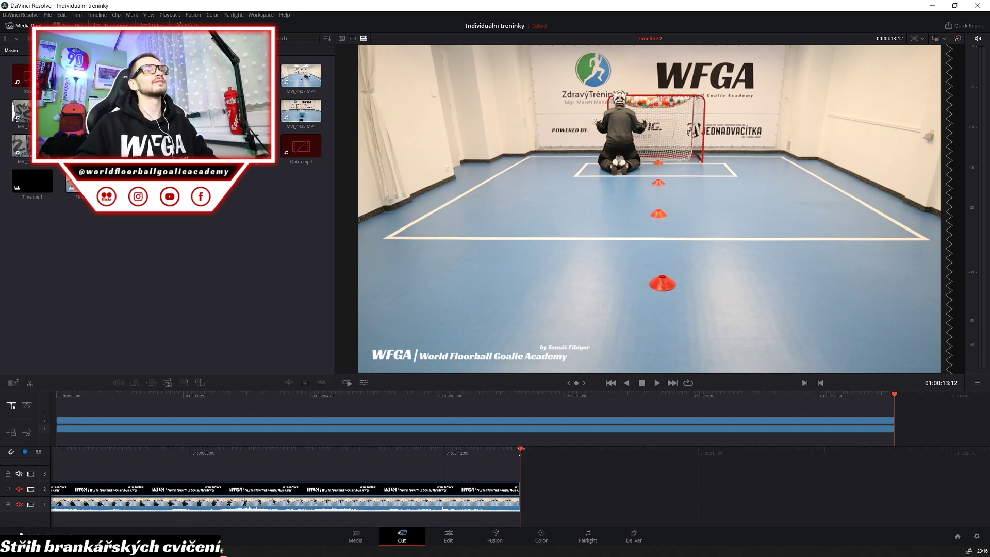
mouse_move(508, 453)
left_mouse_down()
mouse_move(760, 457)
mouse_move(508, 442)
left_mouse_up()
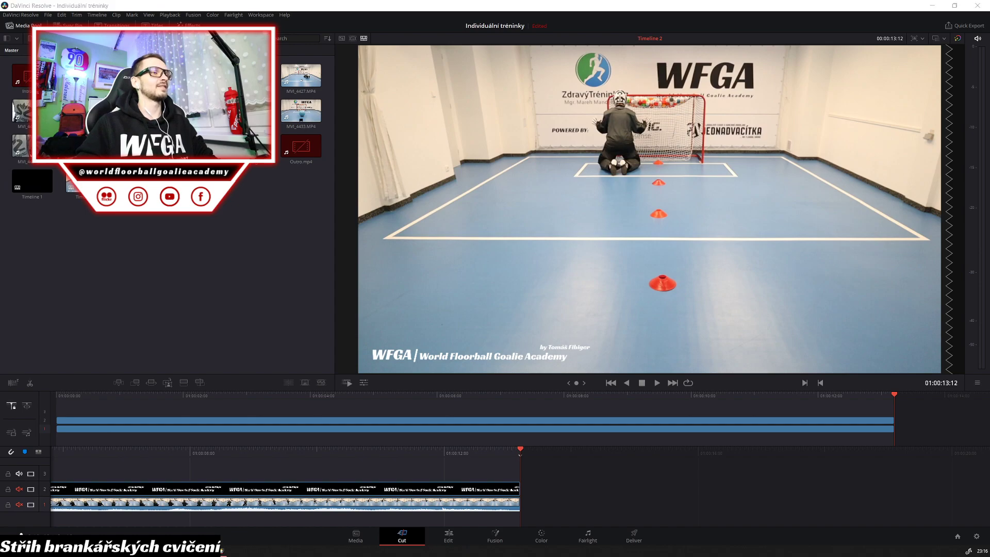
left_click_drag(3, 286, 238, 297)
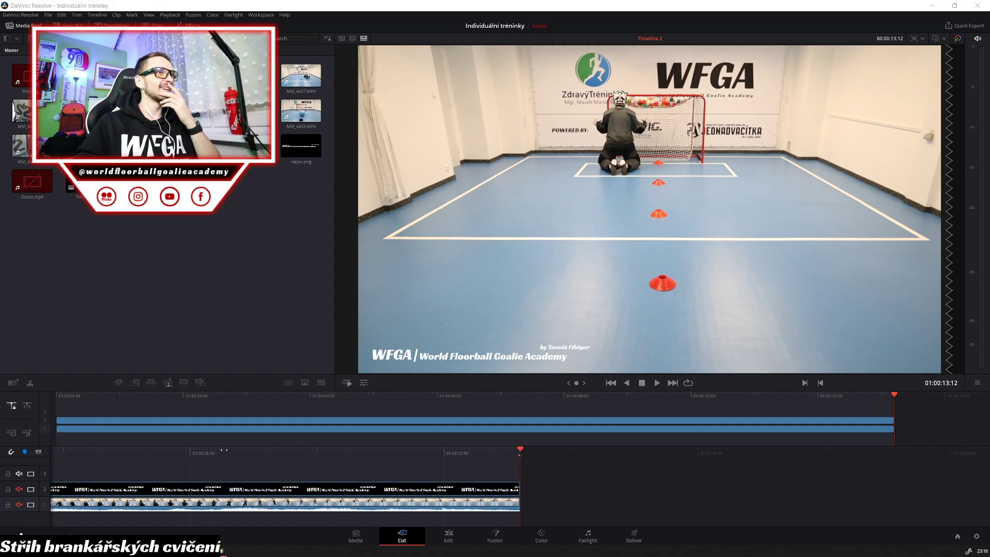
left_click(455, 536)
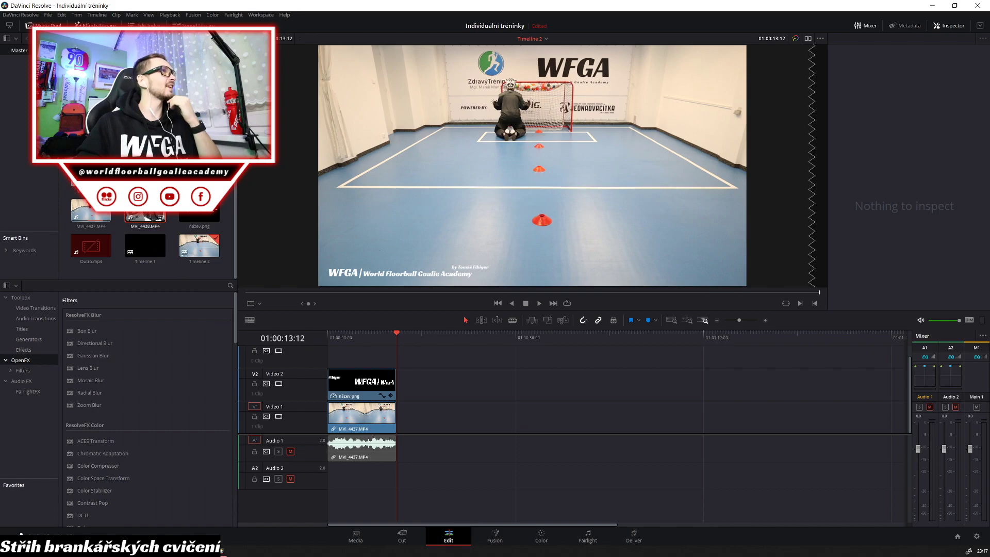
left_click_drag(144, 214, 426, 424)
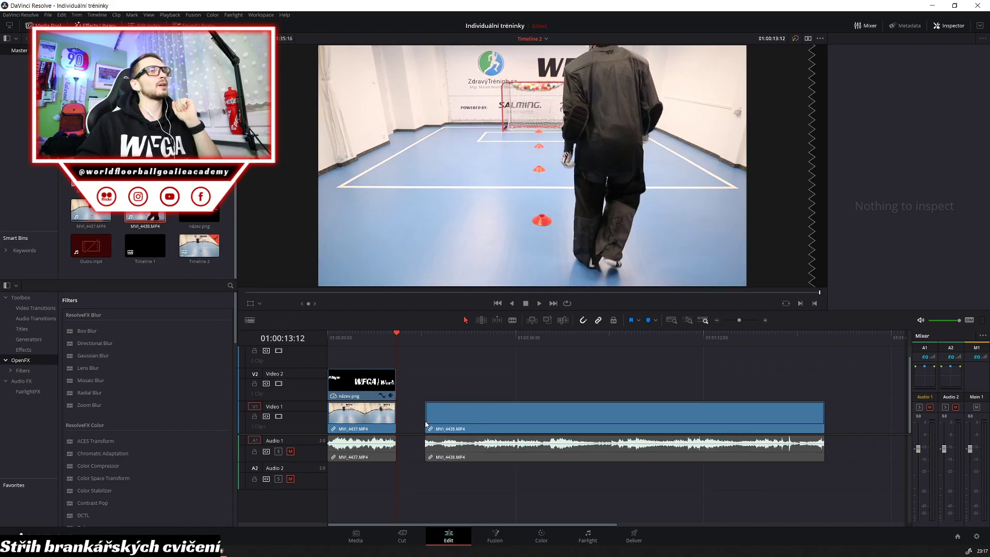
left_click(424, 334)
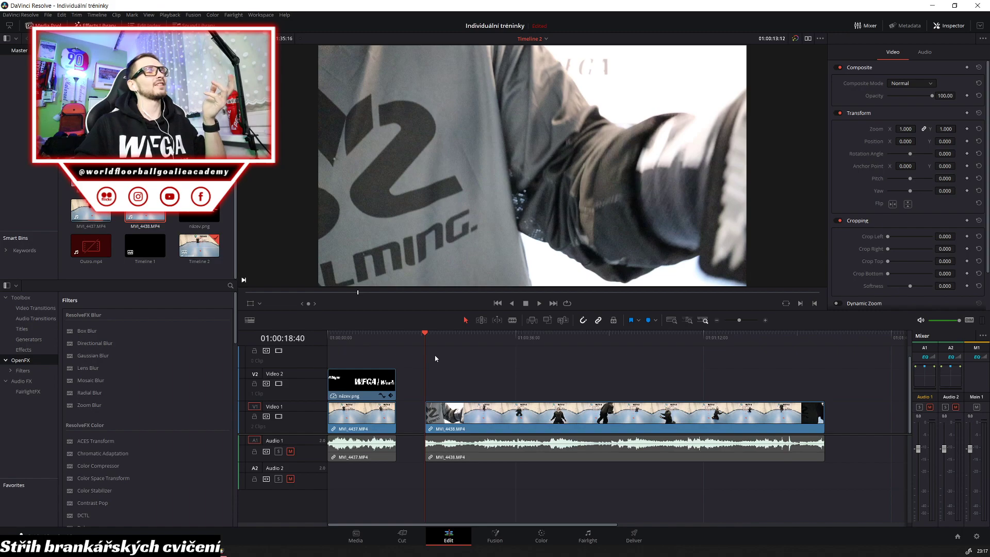
Delete the exported MVI_4437.MP4 drill and move MVI_4438.MP4 to the timeline start
left_click(386, 416)
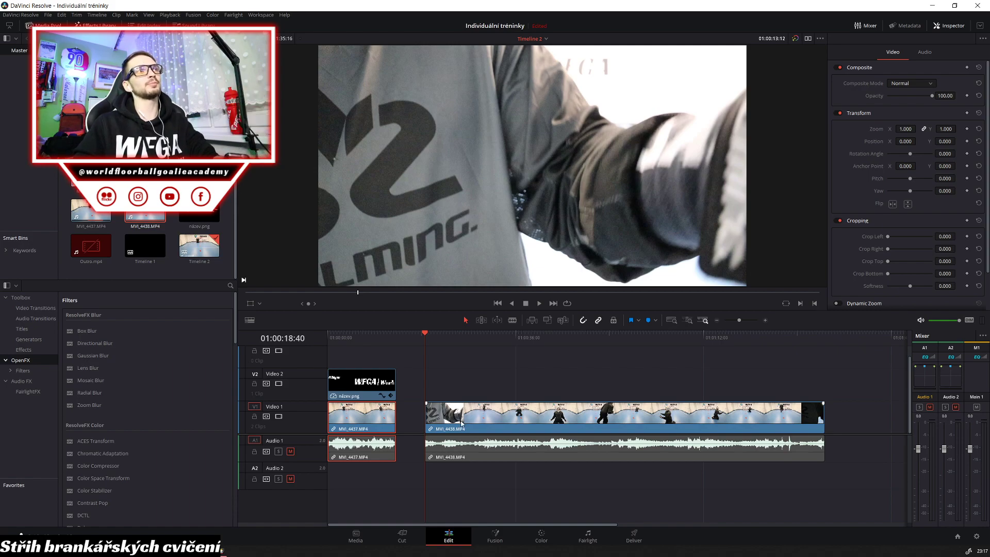
key("Delete")
left_click_drag(462, 424, 380, 420)
Split MVI_4438.MP4 at the drill's start at 01:00:39:08, delete the part before the cut, and move the remainder to the timeline start
left_click(336, 334)
key("space")
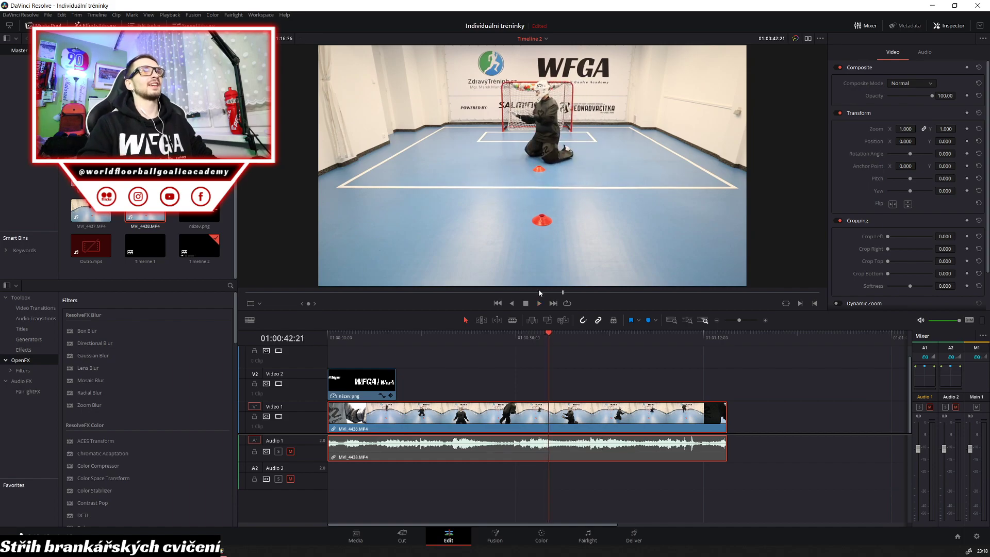
key("j")
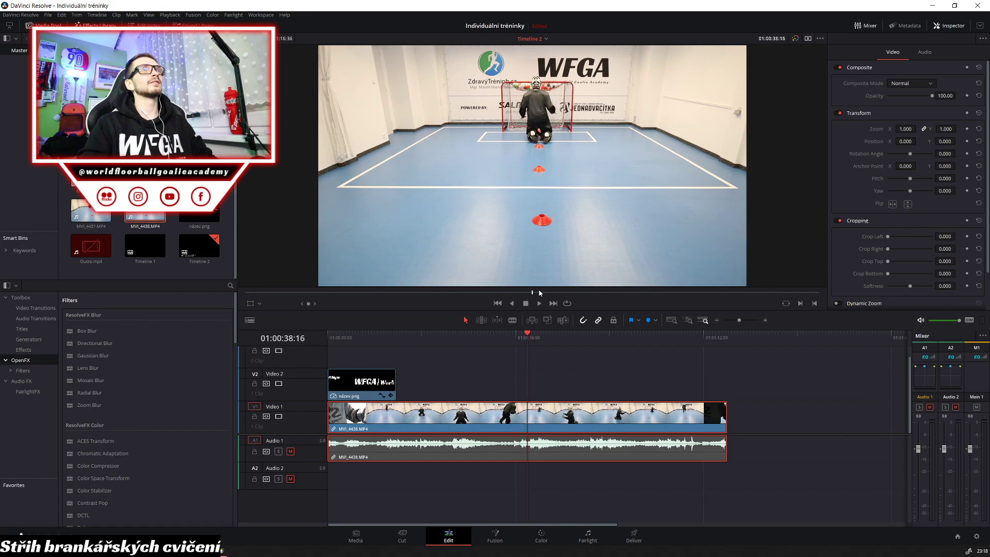
key("l")
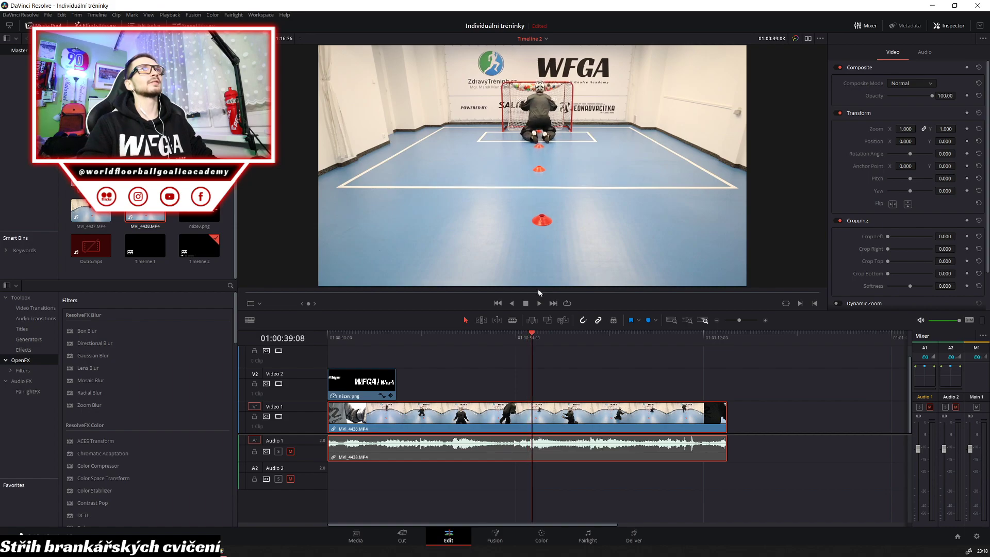
key("ctrl+b")
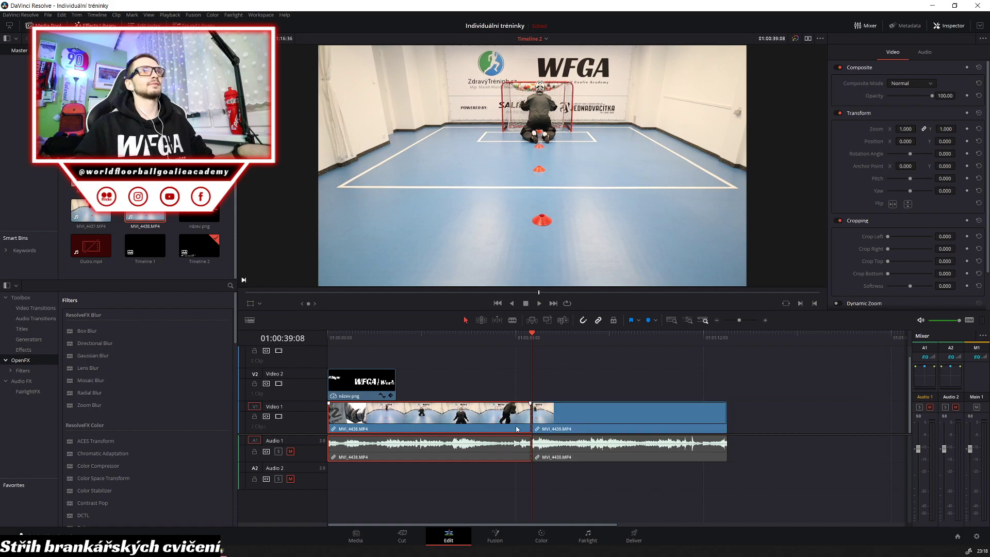
key("BackSpace")
left_click_drag(591, 420, 386, 420)
Play the trimmed MVI_4438.MP4 from the timeline start to check how the drill begins
key("Home")
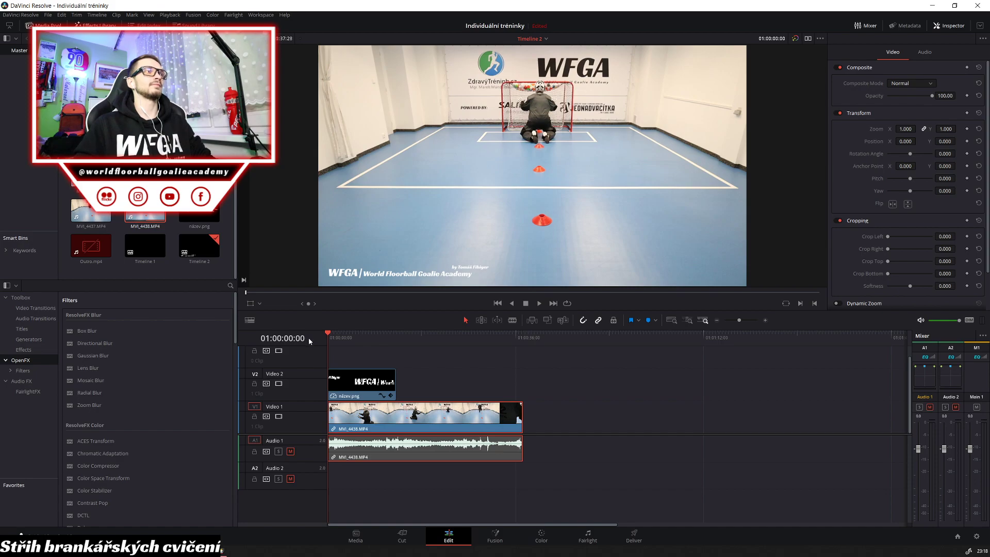
key("space")
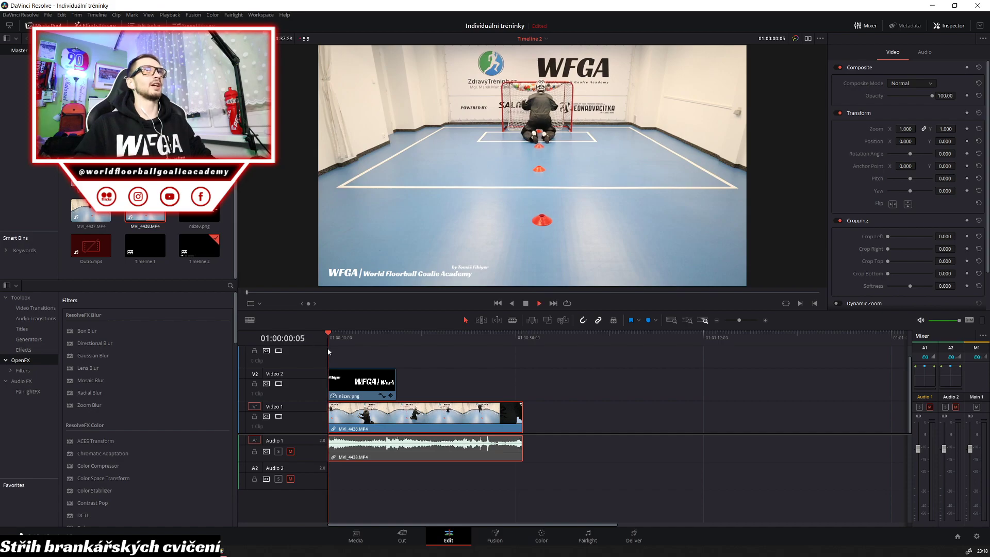
left_click_drag(330, 336, 323, 332)
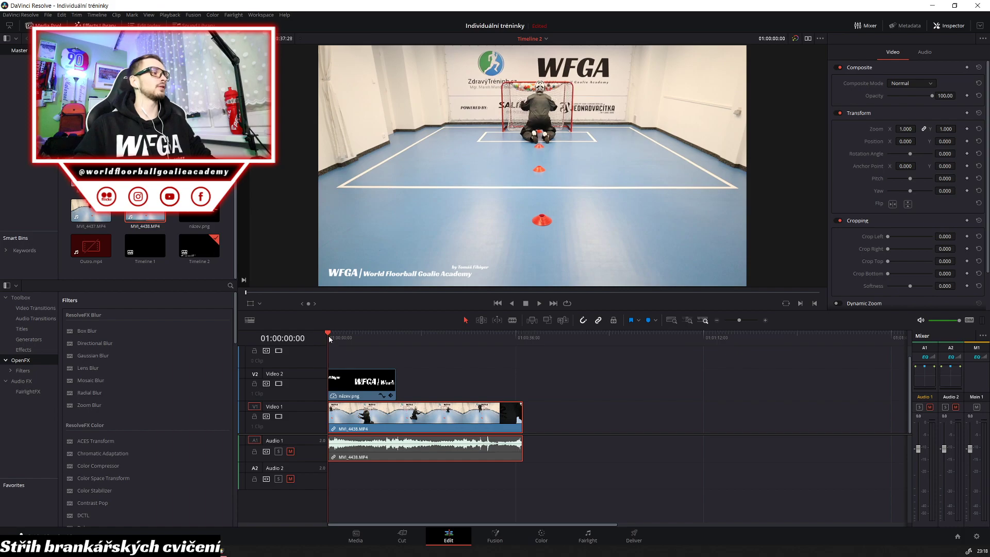
key("space")
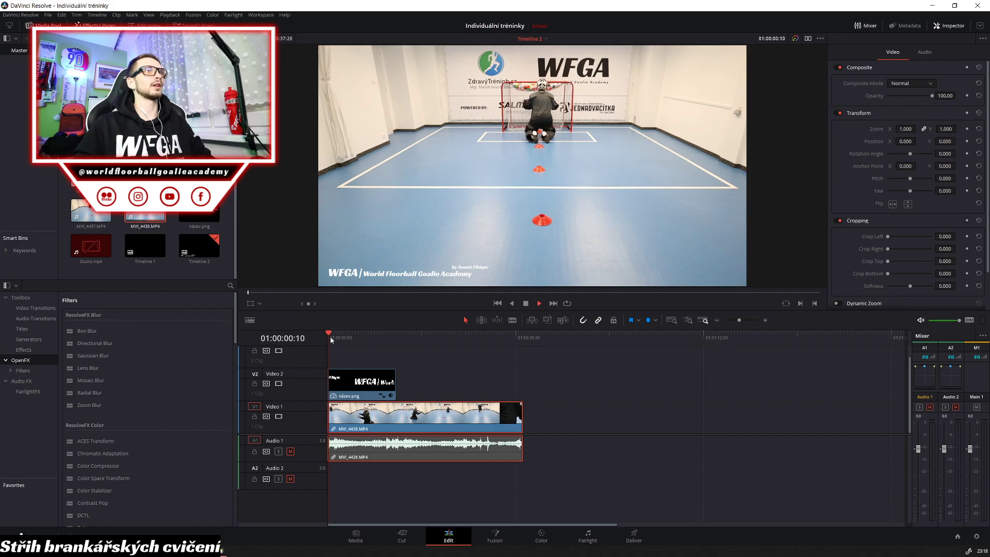
key("space")
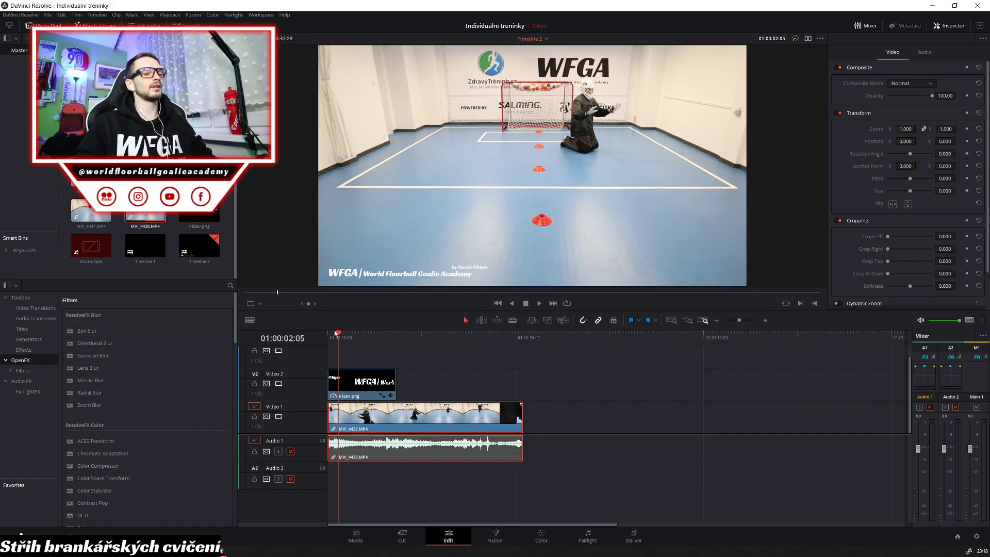
Split MVI_4438.MP4 at the drill's end at 01:00:27:40 and delete the part after the cut
key("space")
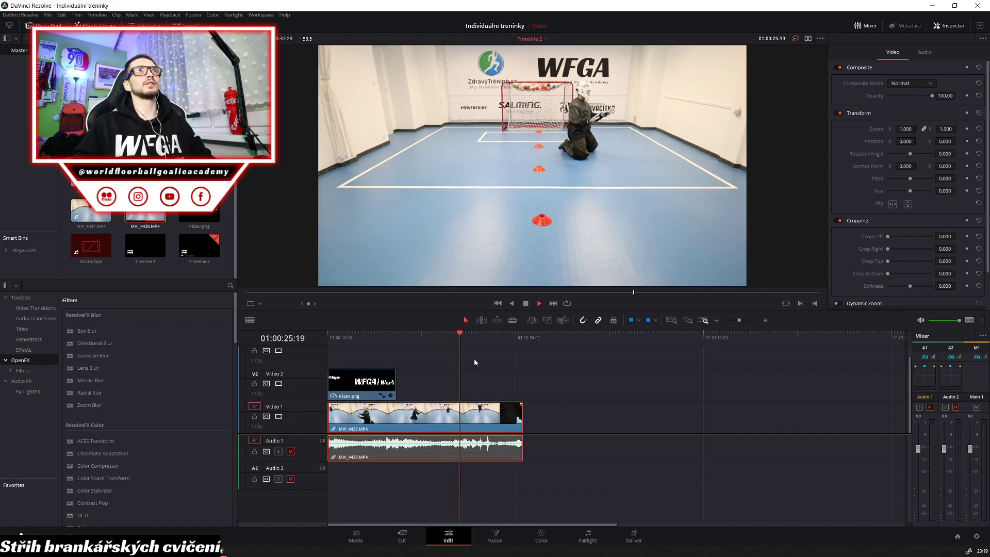
key("space")
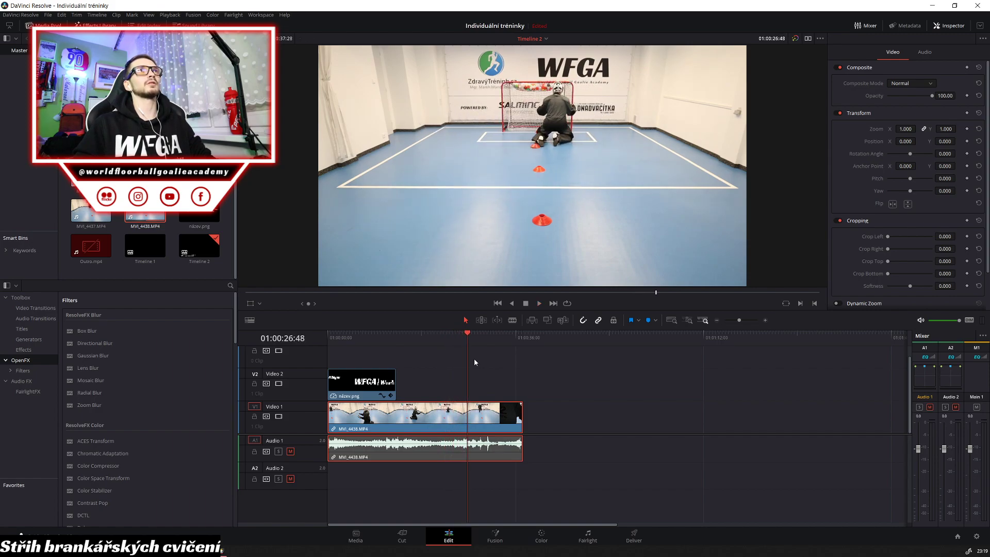
key("space")
key("space")
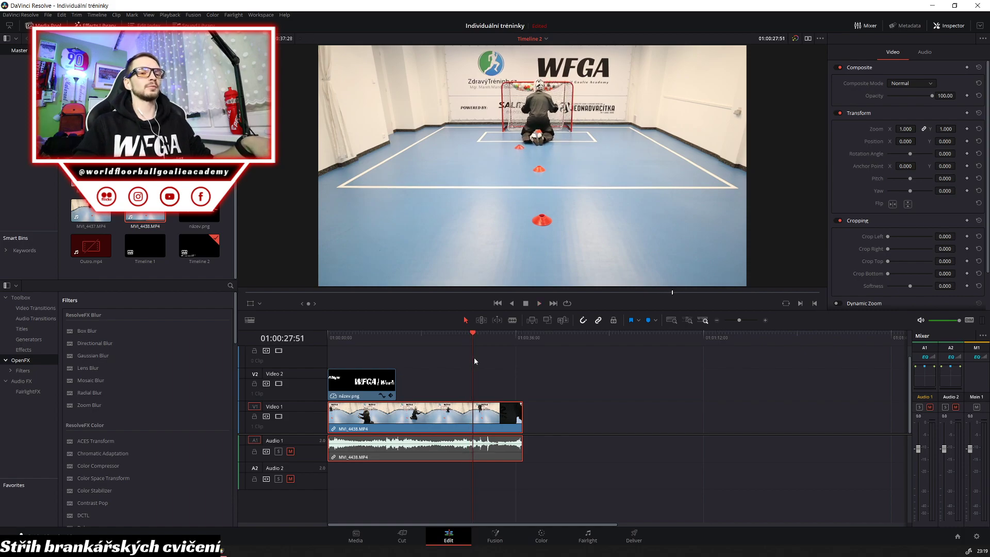
key("Left")
key("Left")
key("Left")
key("Left")
key("Left")
key("Left")
key("Left")
key("Left")
key("Left")
key("Left")
key("Left")
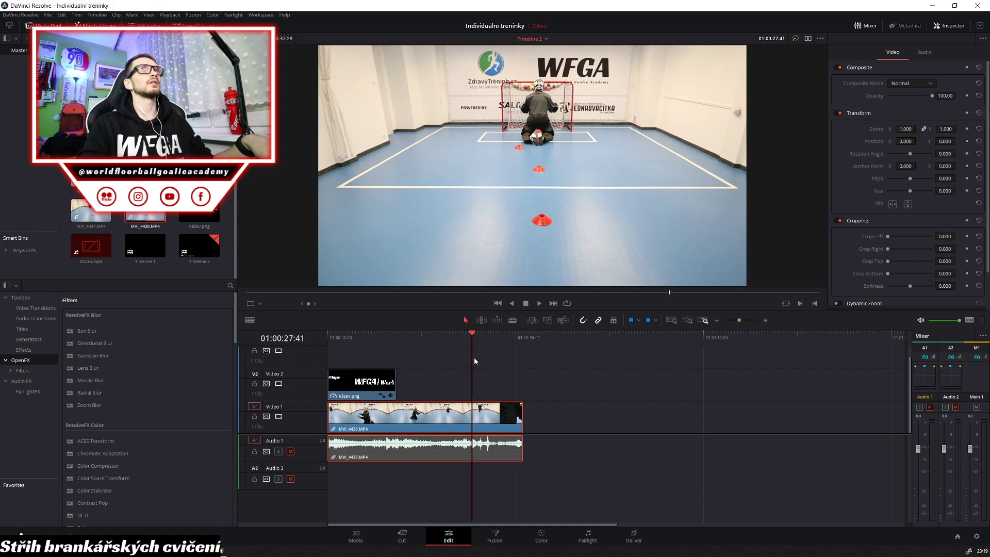
key("ctrl+b")
left_click(508, 412)
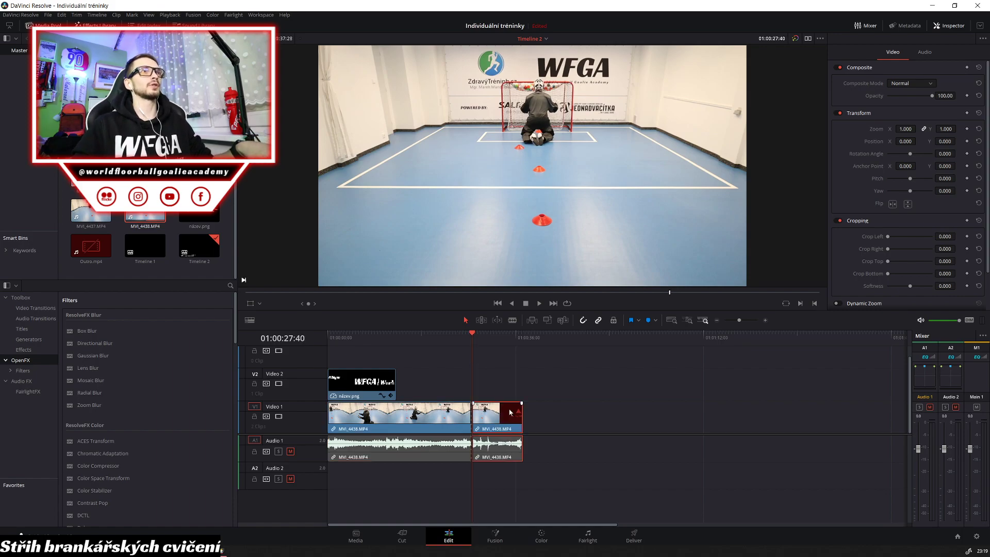
key("Delete")
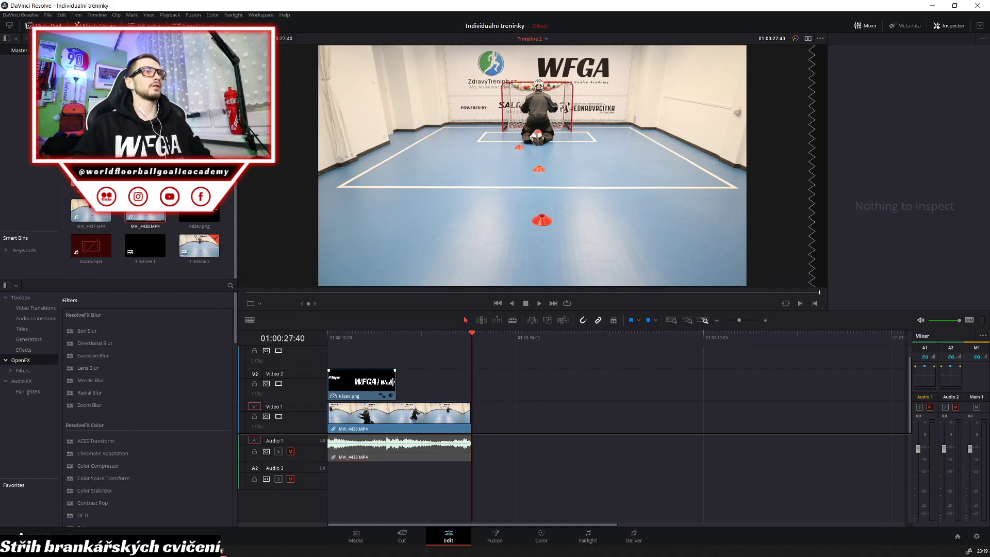
Extend the název.png title on Video 2 to the end of MVI_4438.MP4 and check the result in fast playback
left_click_drag(396, 382, 471, 382)
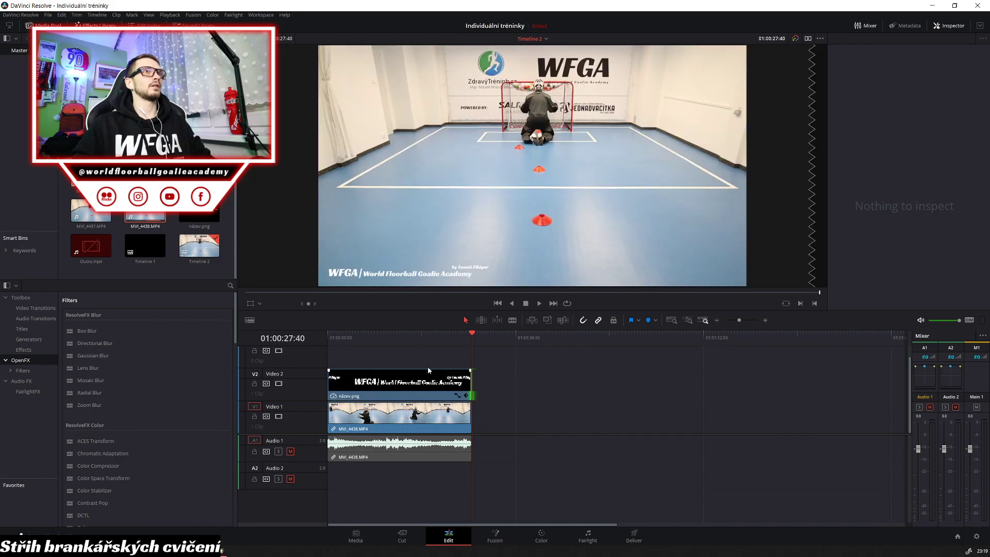
key("Home")
key("l")
key("l")
key("l")
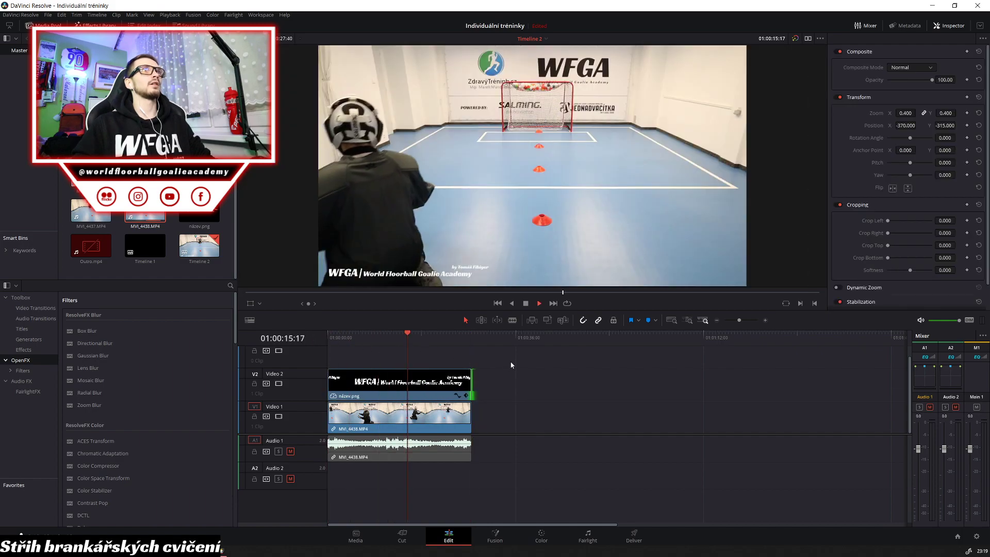
key("k")
key("space")
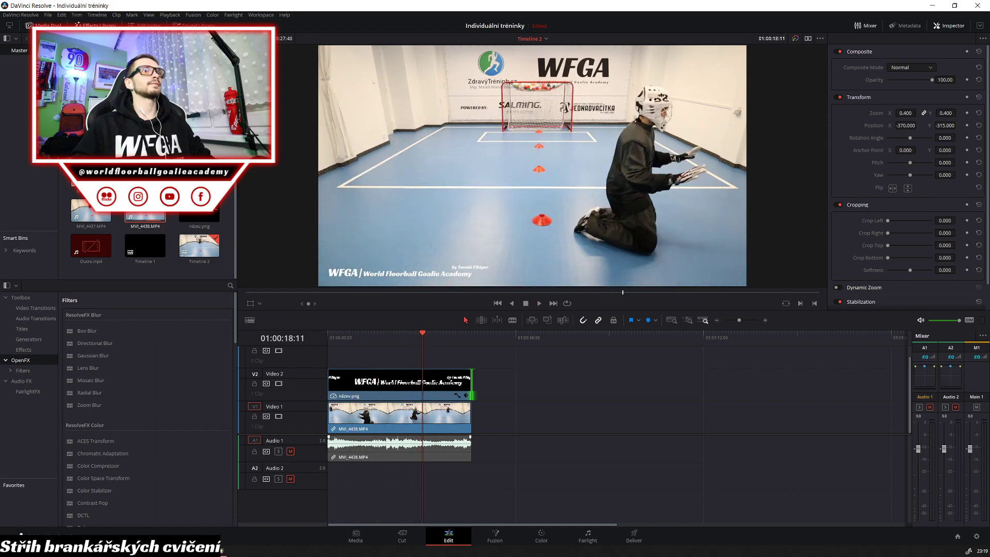
Quick-export the drill from the Cut page in H.264 under the name "Slalom na mini přesuny"
left_click(402, 536)
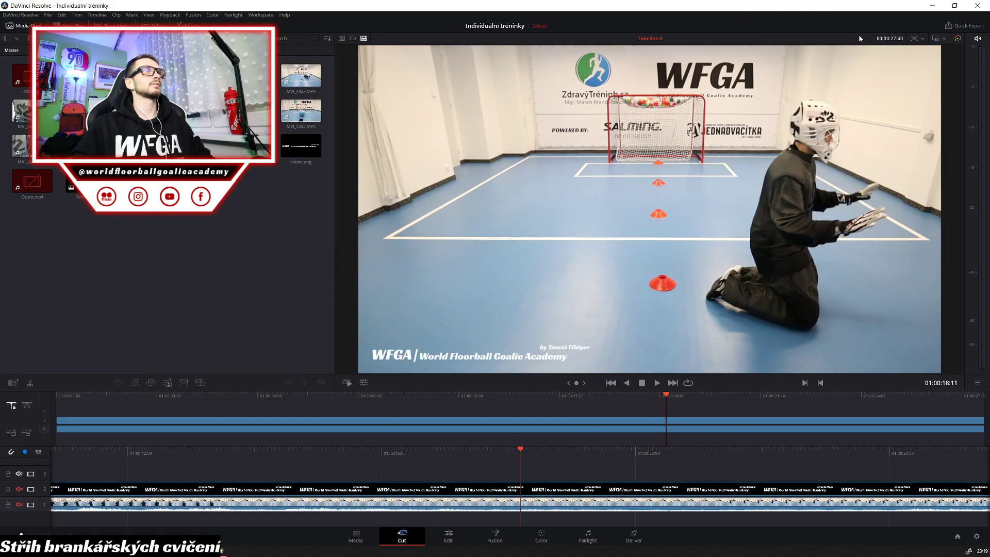
left_click(964, 26)
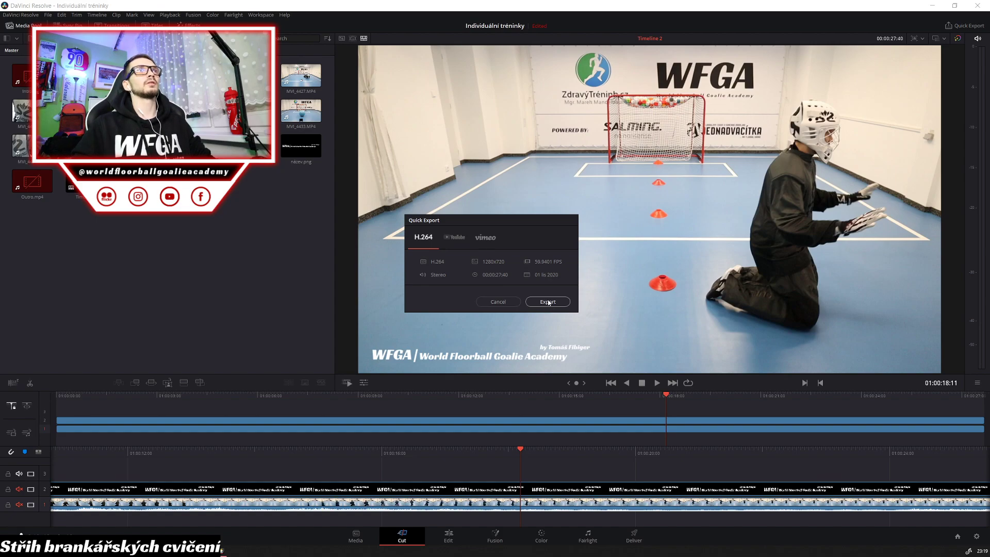
left_click(548, 302)
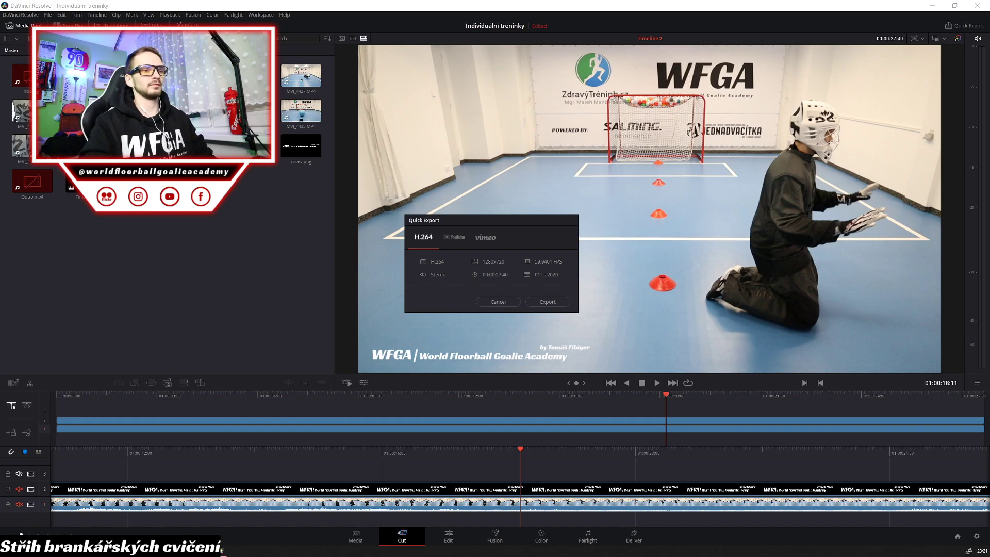
key("Return")
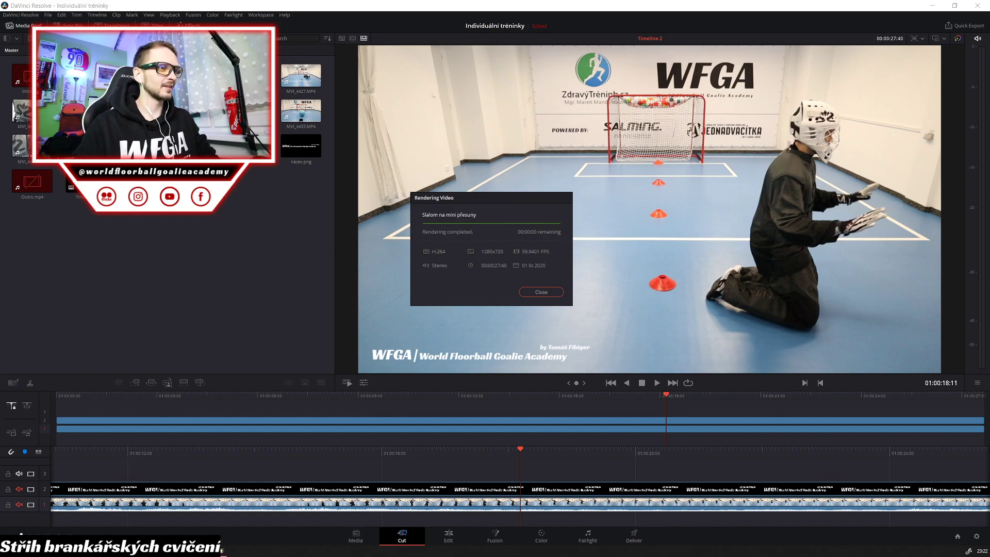
Switch to the browser, replay the YouTube goalie video up to 37:30, and return to DaVinci Resolve to dismiss the finished render
key("alt+Tab")
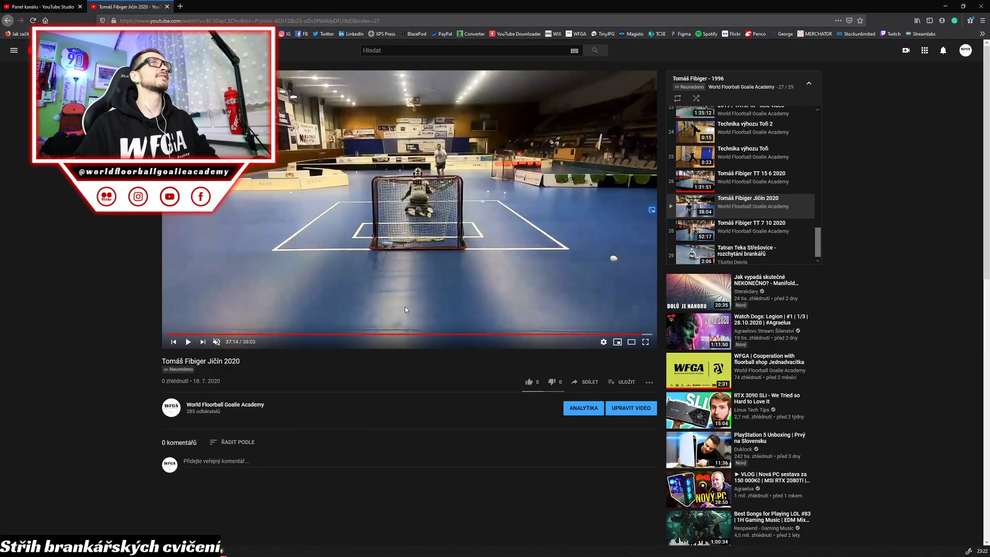
left_click(406, 304)
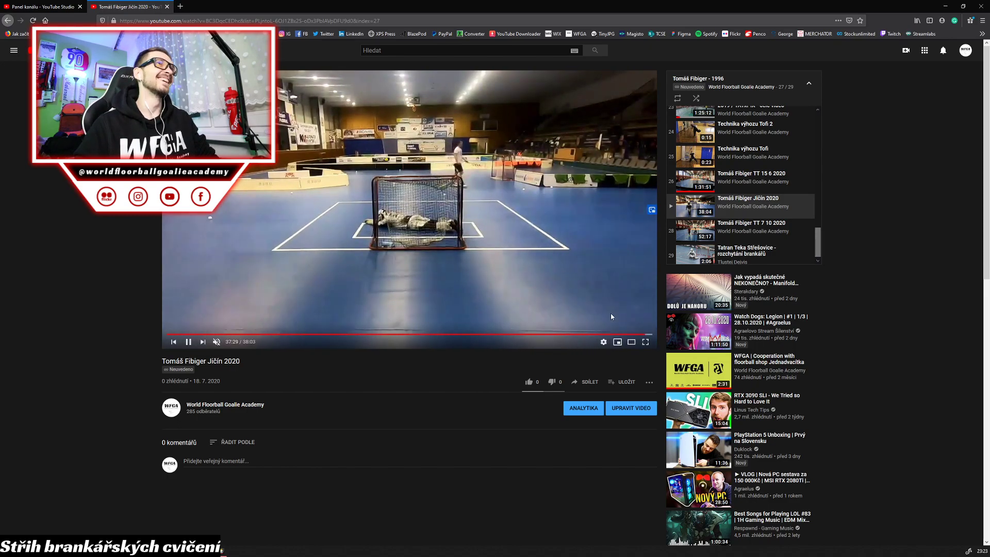
left_click(602, 295)
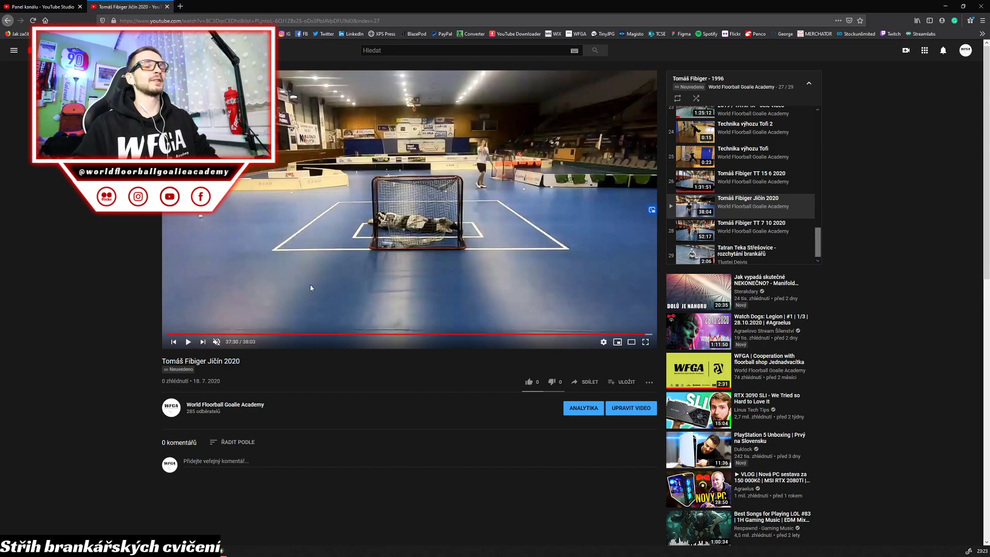
key("Left")
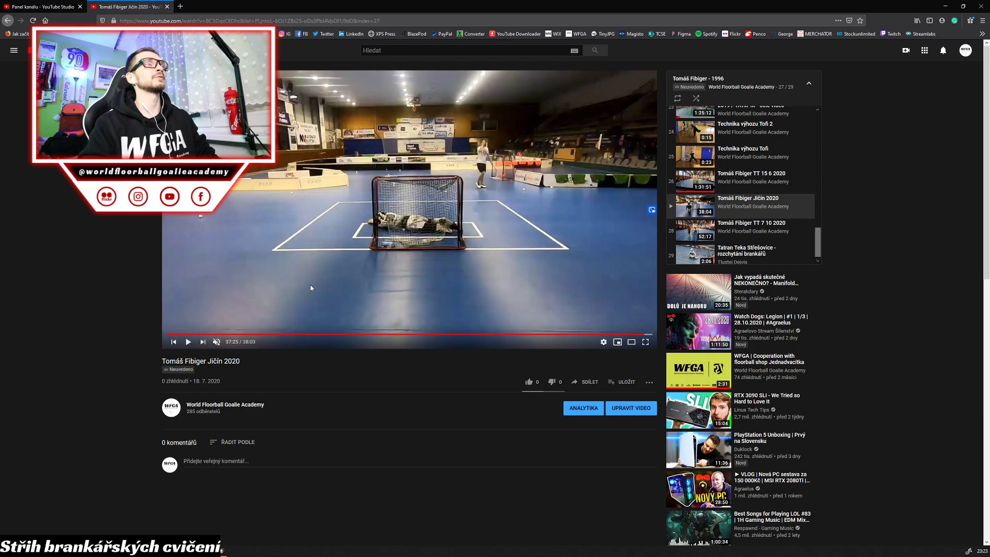
key("Left")
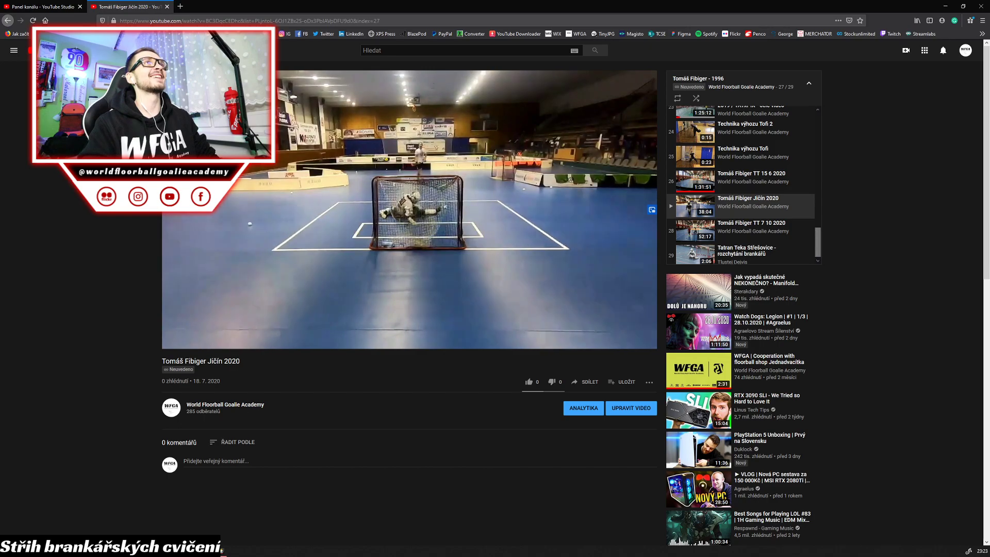
mouse_move(312, 222)
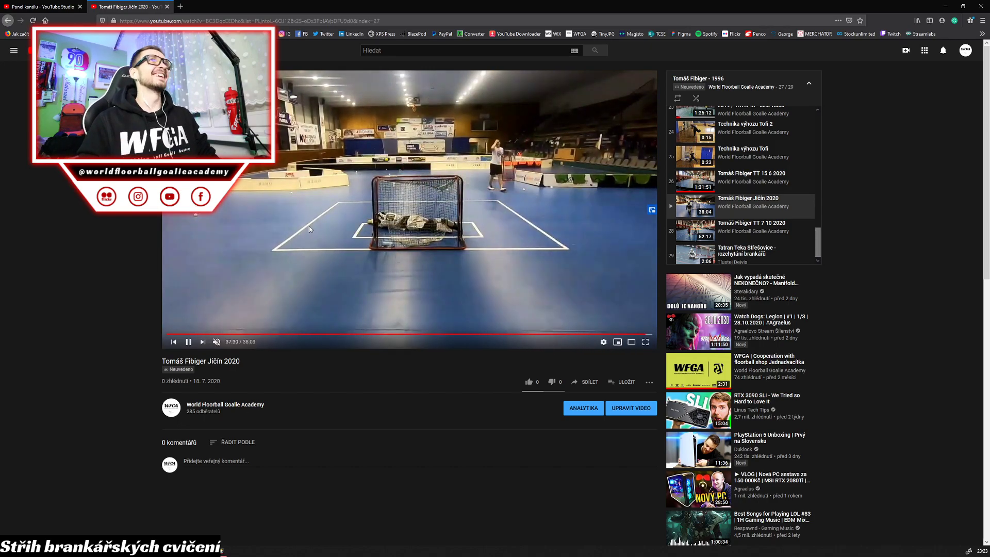
left_click(382, 243)
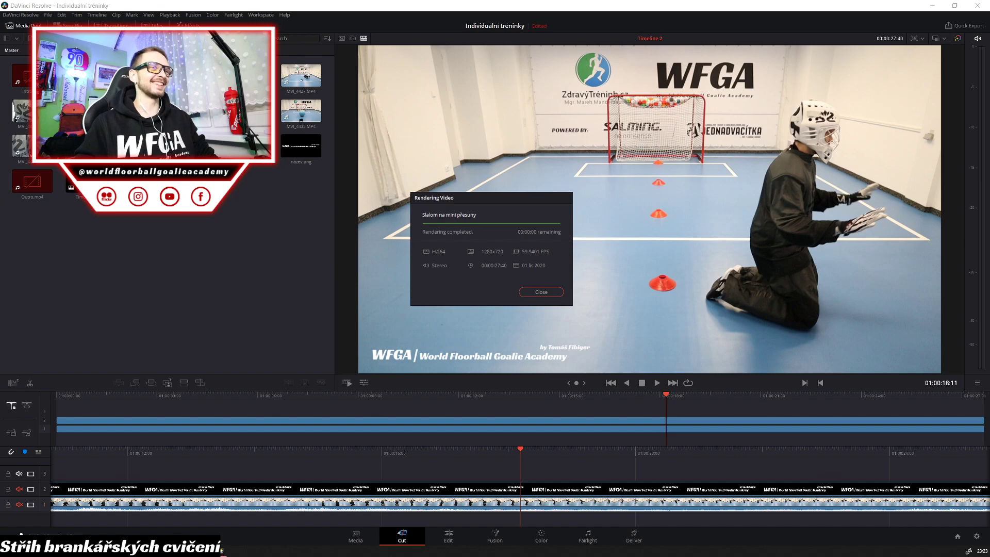
left_click(528, 292)
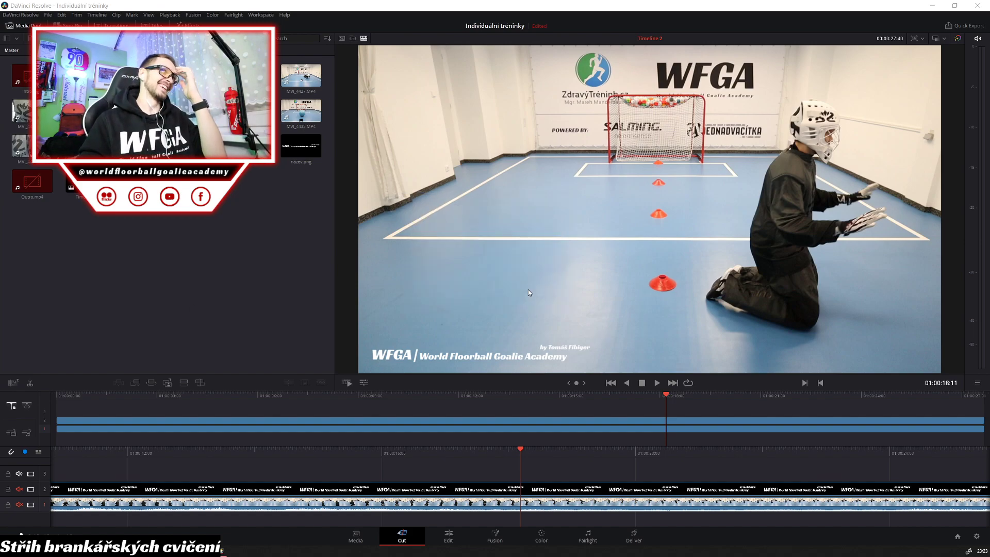
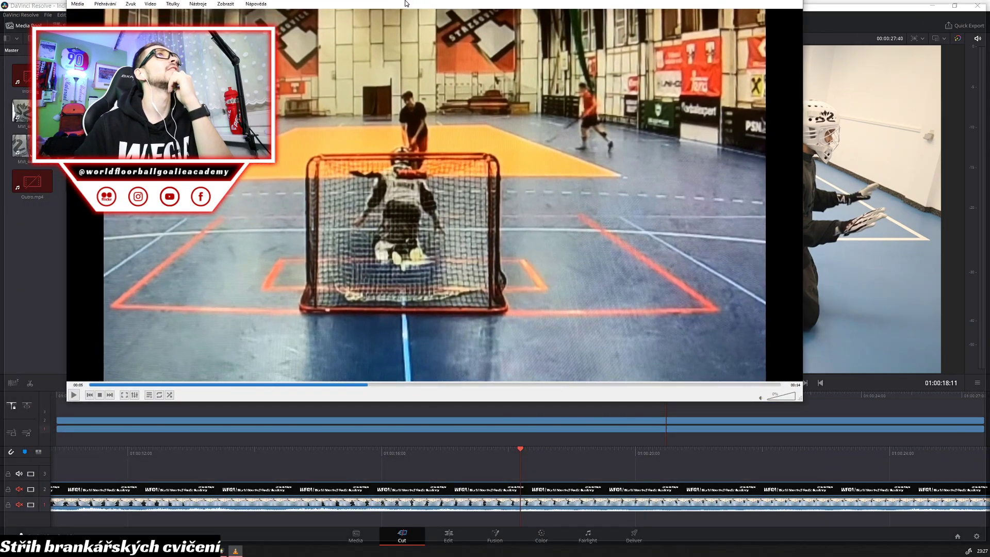
Switch to VLC and watch IMG_4578.MOV in full screen
left_click_drag(405, 3, 406, 1)
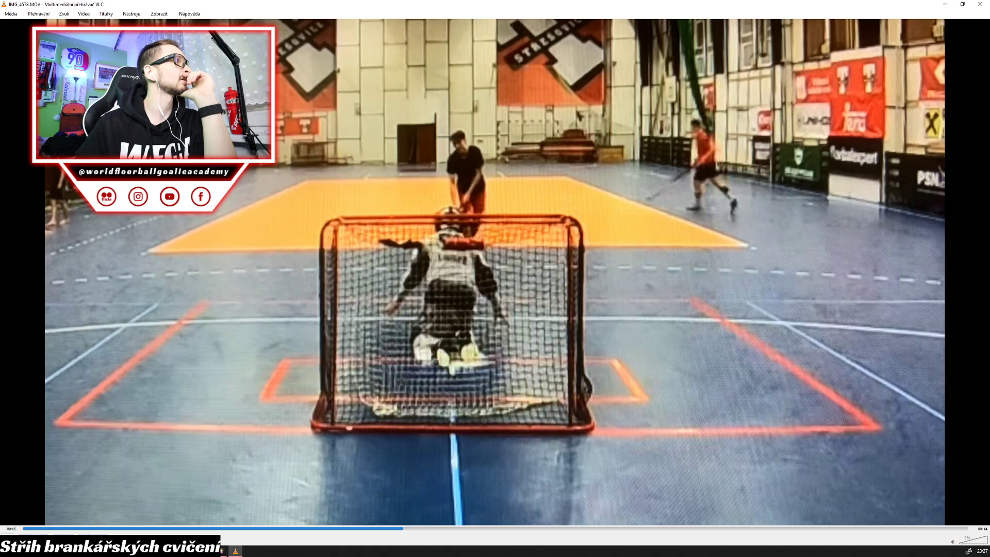
double_click(180, 344)
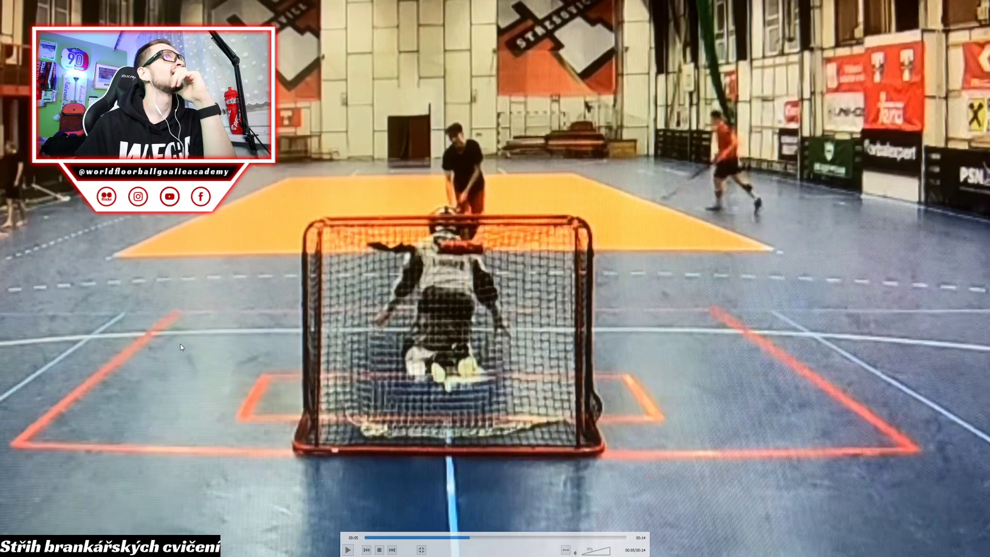
left_click(380, 549)
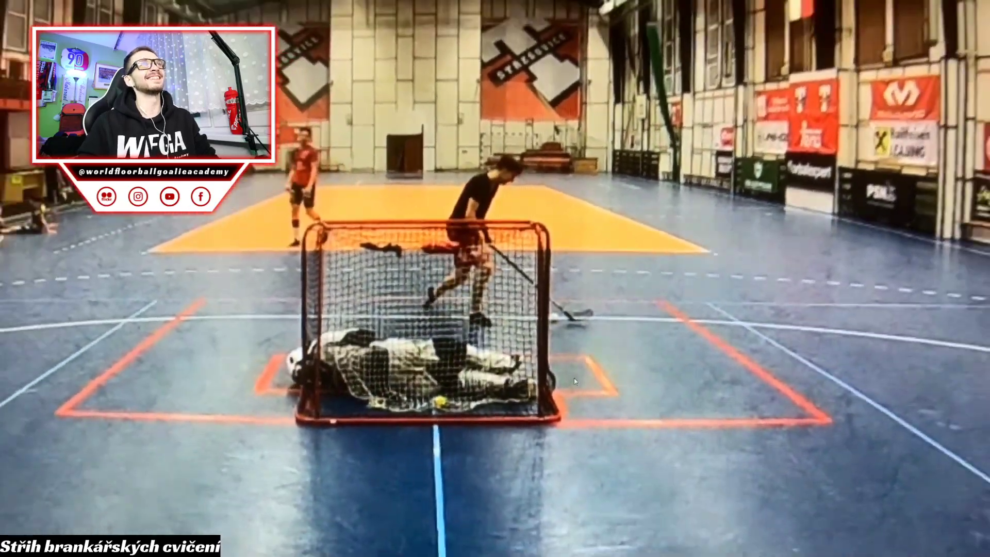
Rewind IMG_4578.MOV repeatedly and replay the goalie's save and fall in front of the net
key("space")
left_click(519, 538)
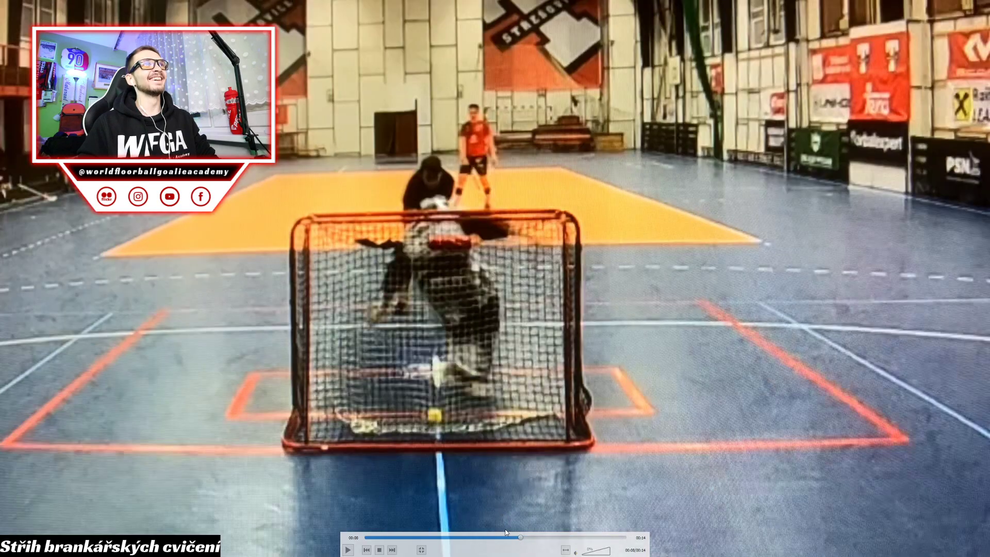
left_click(497, 537)
left_click(479, 538)
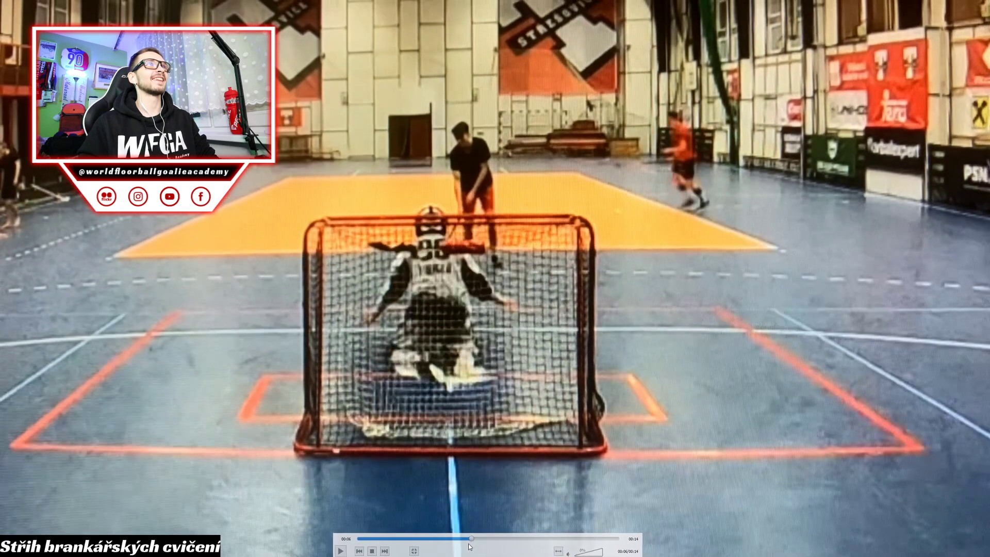
left_click(458, 537)
key("space")
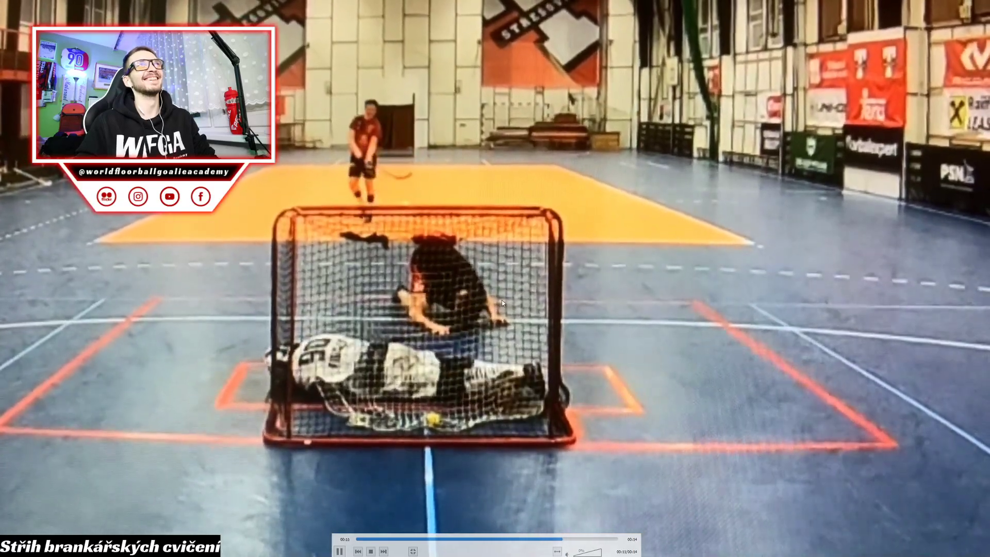
key("space")
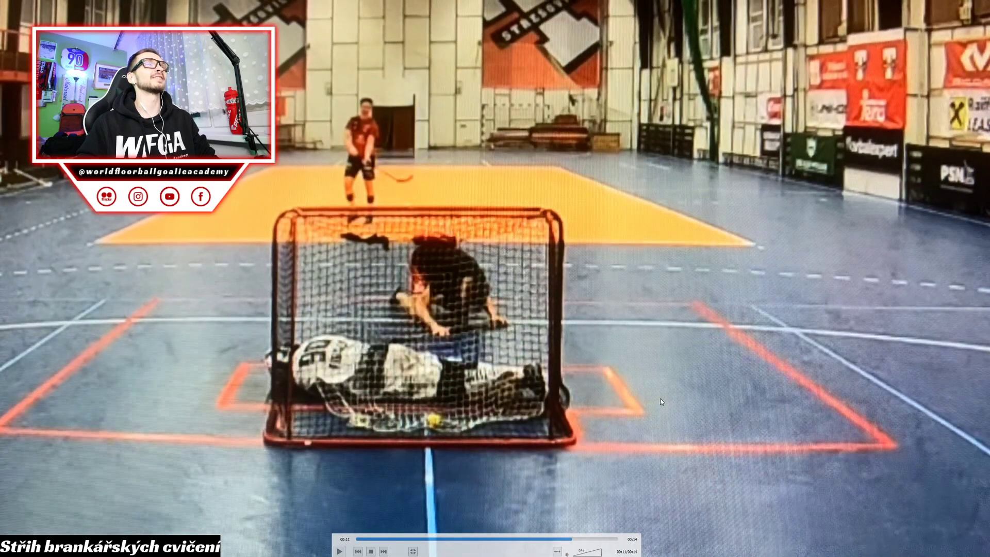
left_click(490, 538)
key("space")
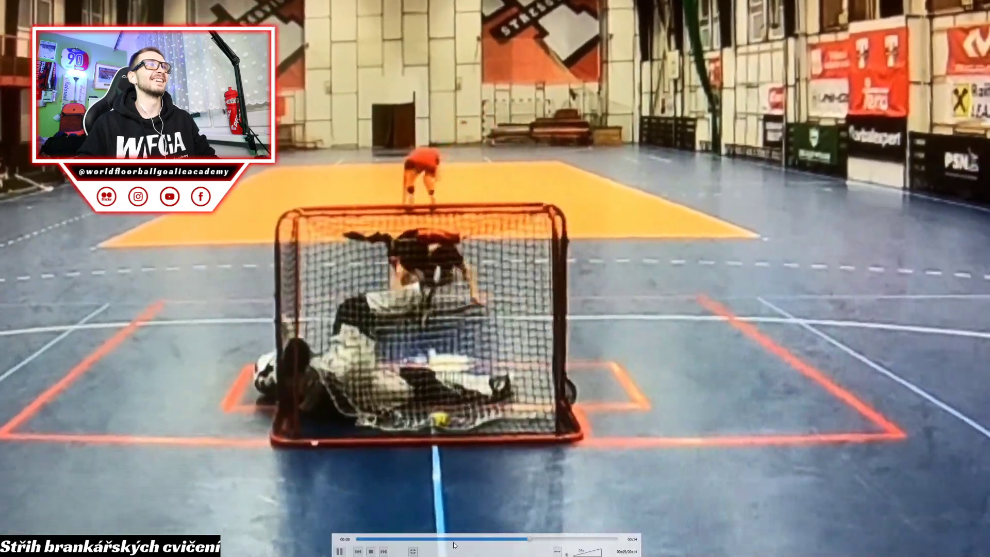
Replay the goalie's fall in IMG_4578.MOV once more, pause it, leave full screen and return to DaVinci Resolve
left_click(453, 538)
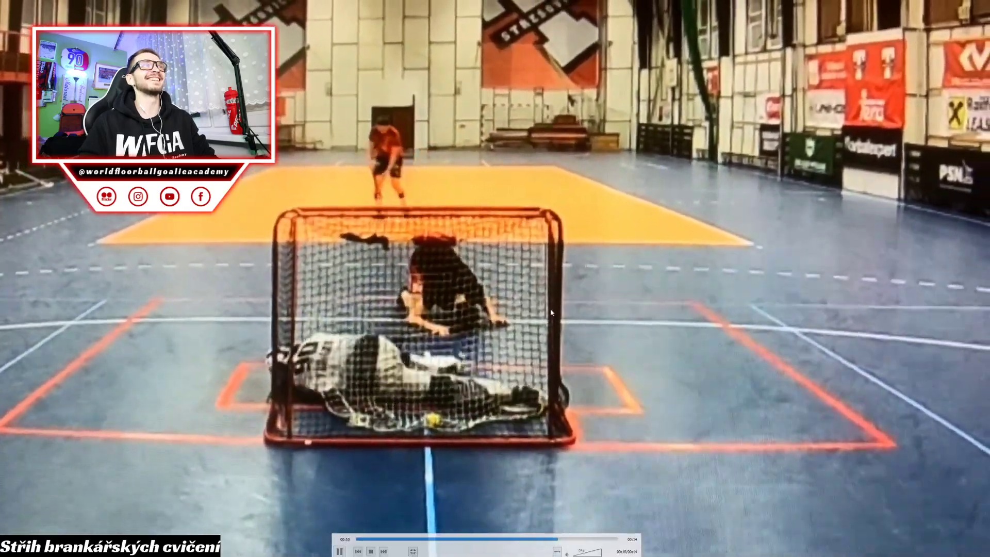
left_click(551, 321)
double_click(550, 320)
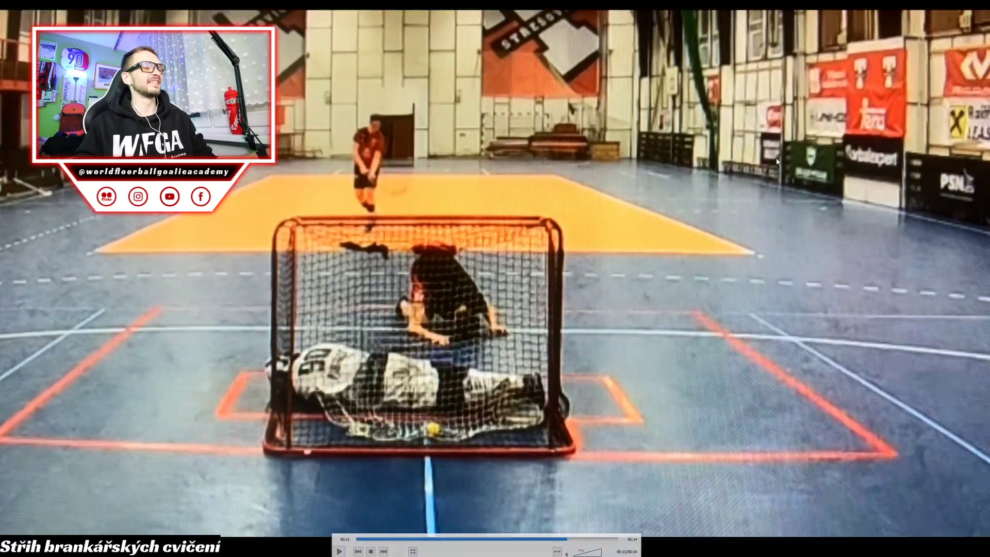
left_click(728, 5)
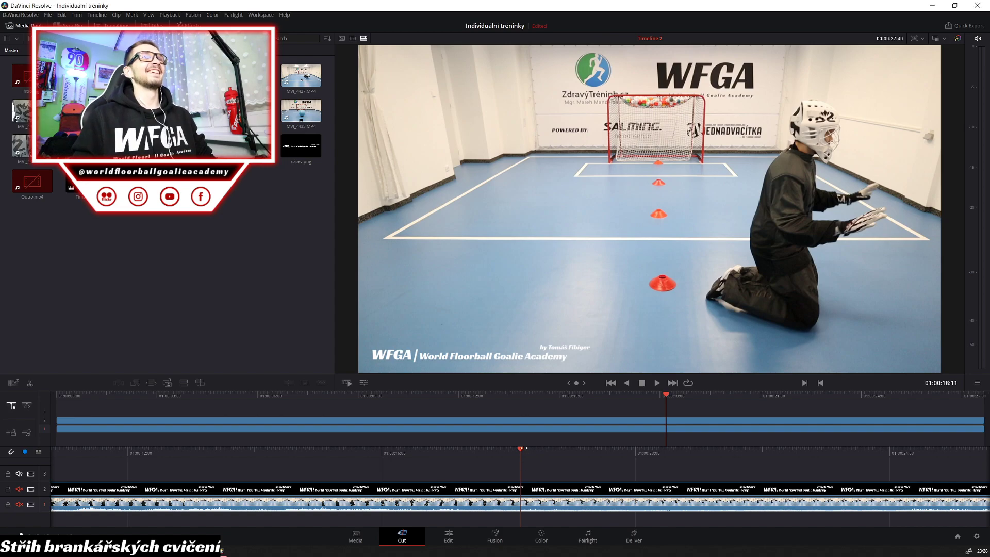
On the Edit page, add MVI_4439.MP4 to Video 1 after the MVI_4438.MP4 clip and play the timeline briefly
left_click(448, 536)
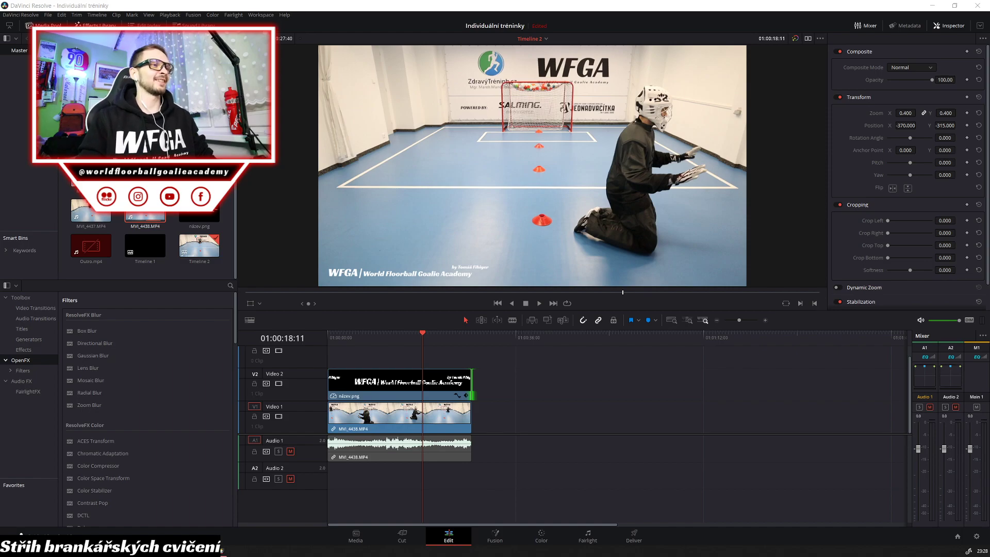
left_click_drag(3, 281, 176, 272)
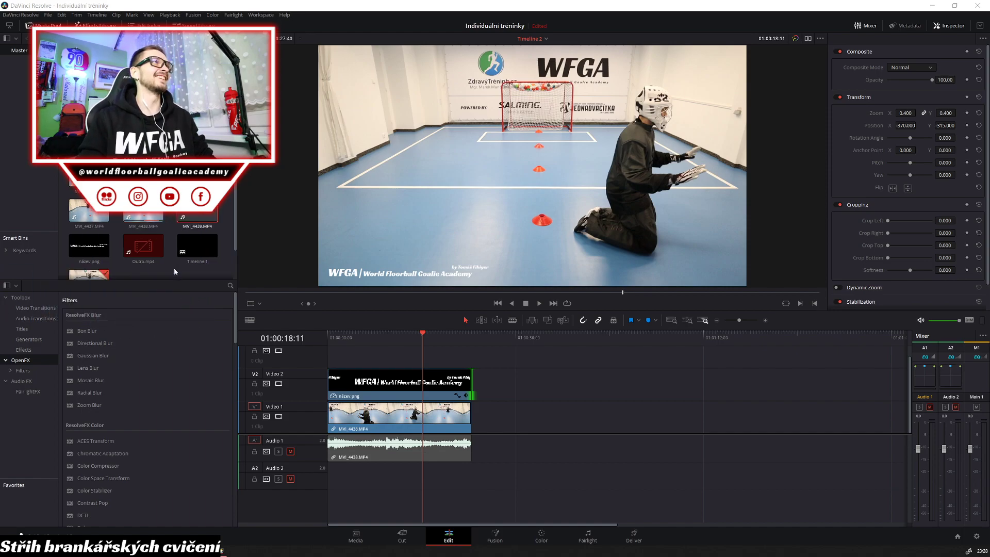
left_click_drag(212, 216, 522, 420)
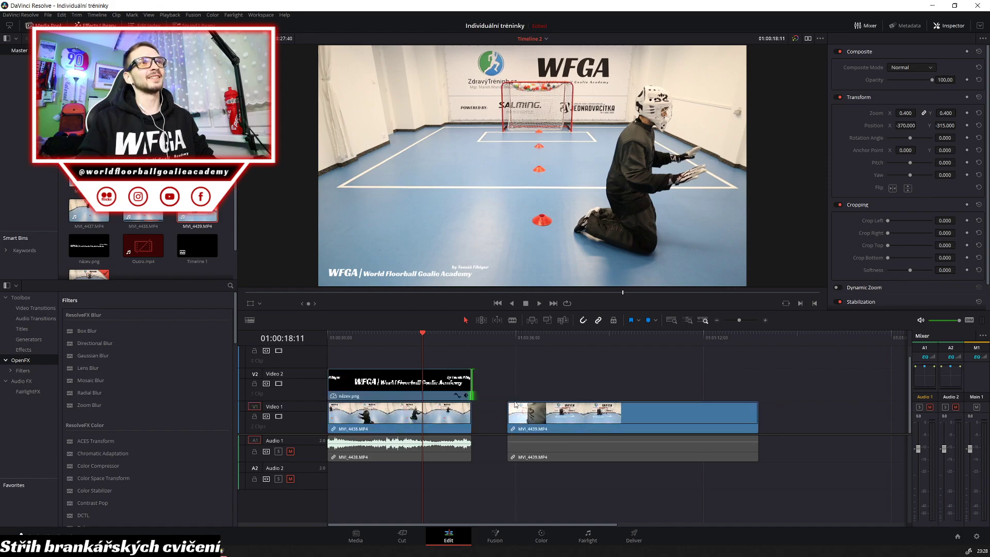
key("space")
key("space")
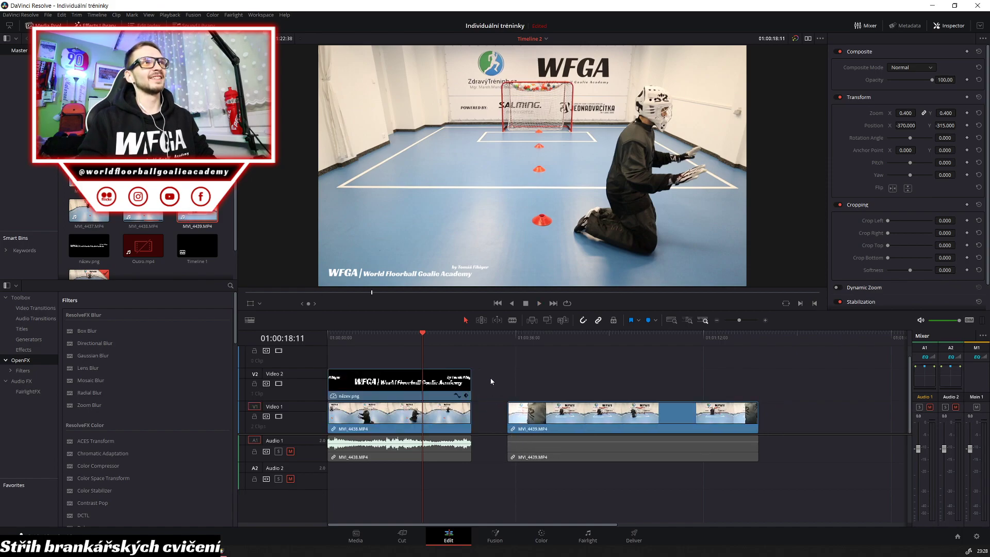
key("space")
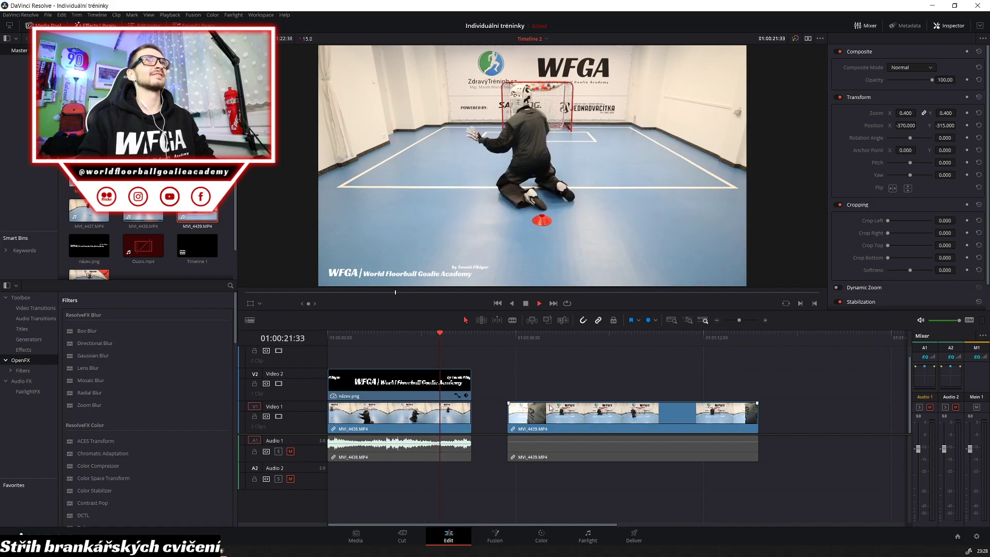
key("space")
Delete the MVI_4438.MP4 clip from the timeline and move MVI_4439.MP4 to the timeline start beneath the WFGA title
left_click(519, 349)
left_click(452, 417)
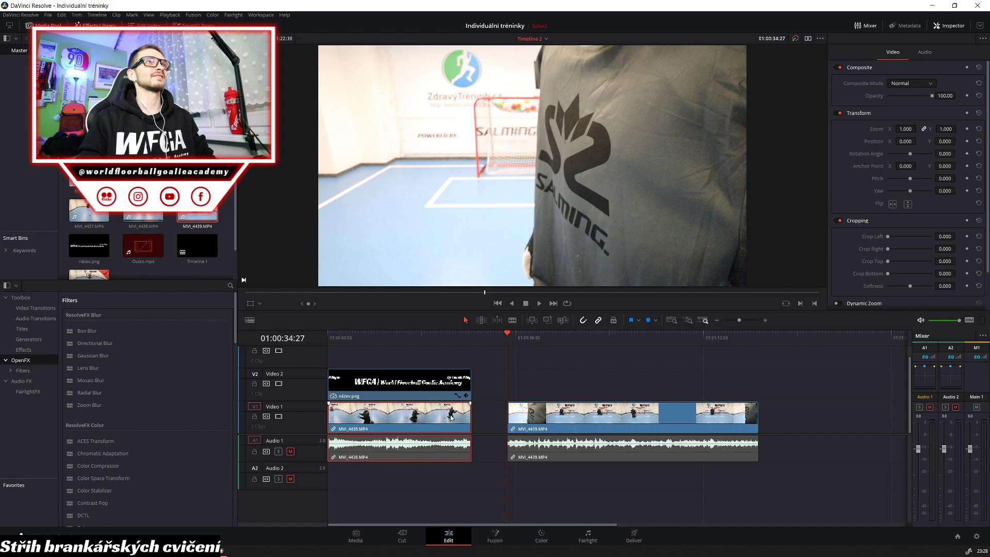
key("BackSpace")
left_click_drag(544, 415, 361, 389)
Play MVI_4439.MP4 from the beginning and stop at the goalie's first drill movement
key("space")
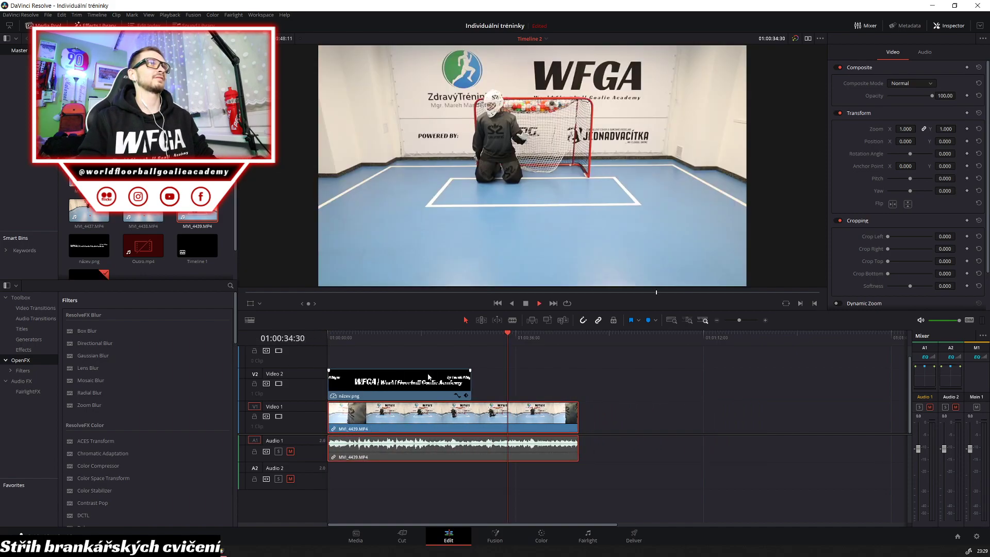
key("Home")
key("space")
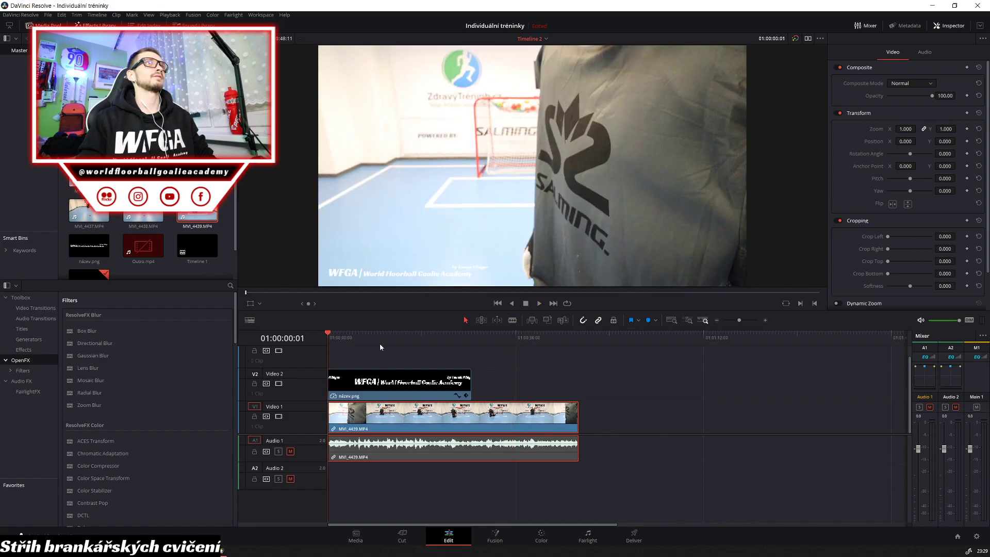
key("space")
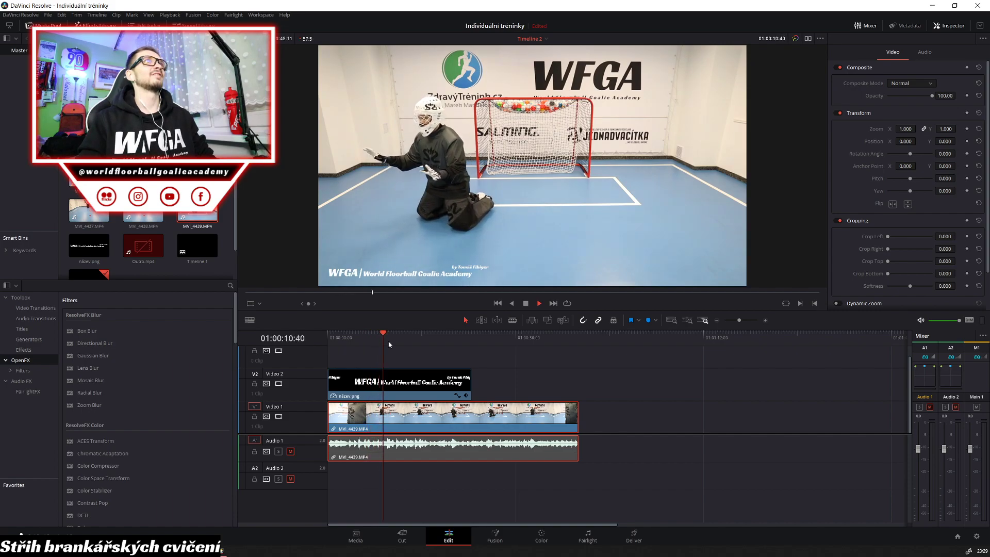
key("space")
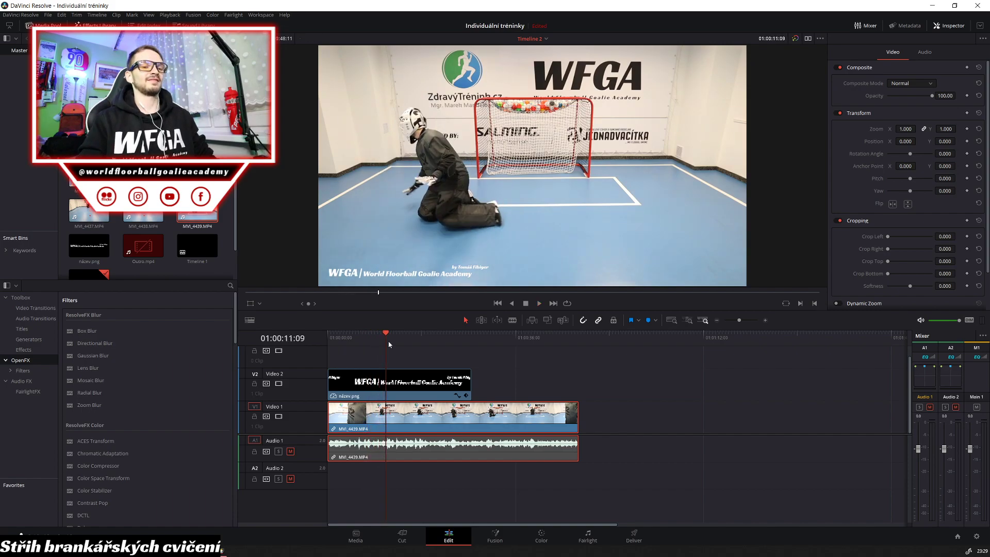
Split MVI_4439.MP4 at 01:00:09:49, just before the goalie's first move, and remove the opening part together with its gap
key("Left")
key("Left")
key("Left")
key("Left")
key("Left")
key("Left")
key("Left")
key("Left")
key("Left")
key("Left")
key("Left")
key("Left")
key("Left")
key("Left")
key("Left")
key("Left")
key("Left")
key("Left")
key("Left")
key("Left")
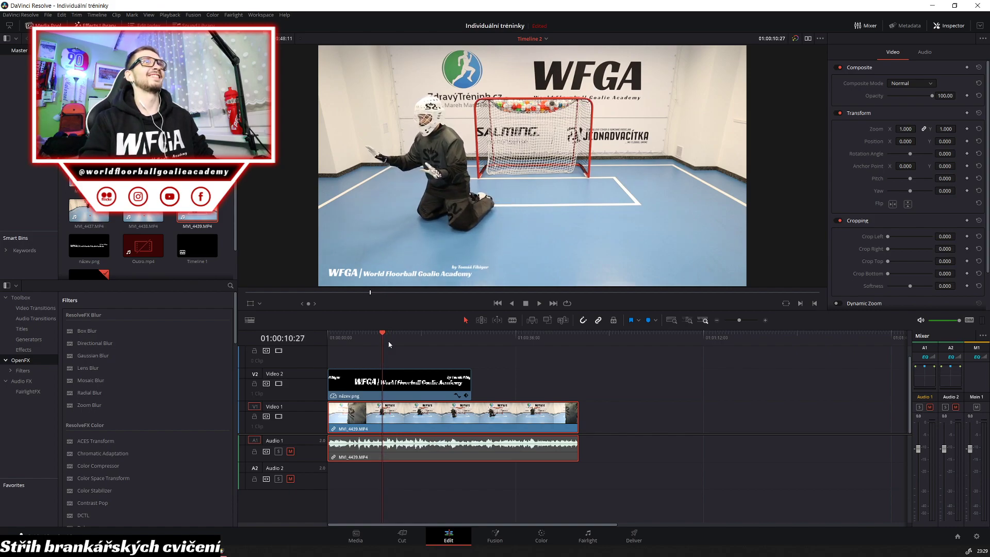
key("Left")
key("Left")
key("Left")
key("Left")
key("Left")
key("Left")
key("Left")
key("Left")
key("Left")
key("Left")
key("Left")
key("Left")
key("Left")
key("Left")
key("Left")
key("Left")
key("Left")
key("Left")
key("Left")
key("Left")
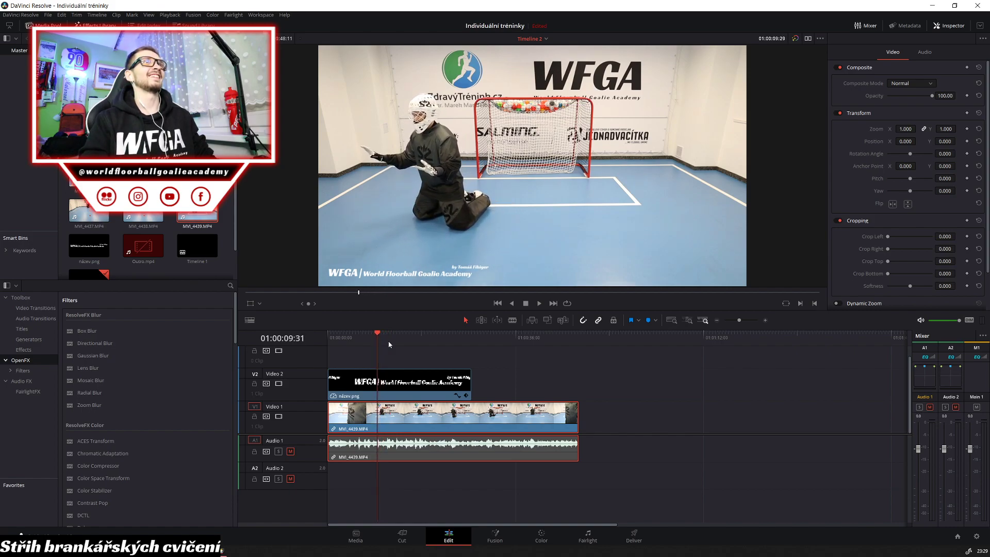
key("Right")
key("Right")
key("Right")
key("Right")
key("Right")
key("Right")
key("Right")
key("Right")
key("Right")
key("Right")
key("Right")
key("Right")
key("Right")
key("Right")
key("Right")
key("Right")
key("Right")
key("Right")
key("Right")
key("Right")
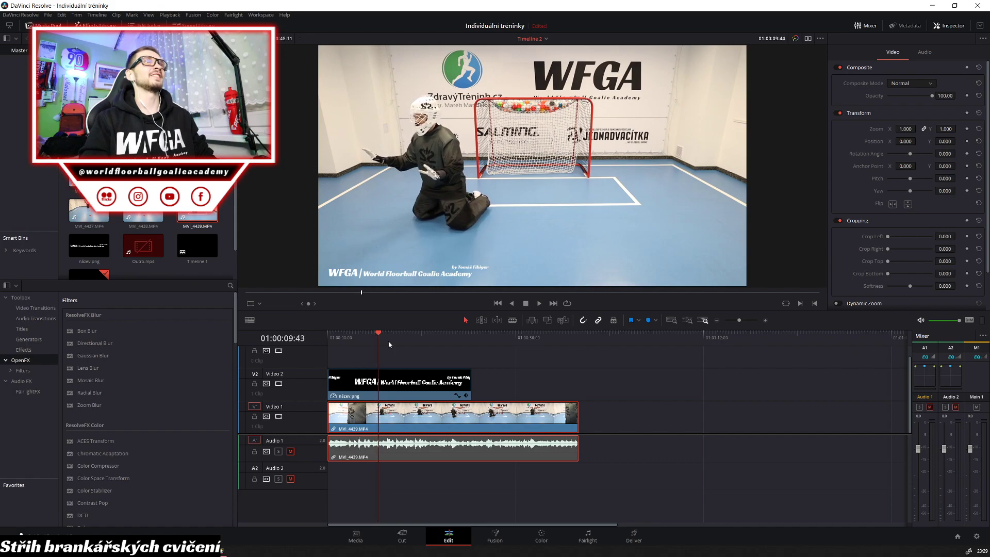
key("Left")
key("Left")
key("Left")
key("Left")
key("Left")
key("Left")
key("Left")
key("Left")
key("Left")
key("Left")
key("Left")
key("Left")
key("Left")
key("Left")
key("Left")
key("Left")
key("Left")
key("Left")
key("Left")
key("Left")
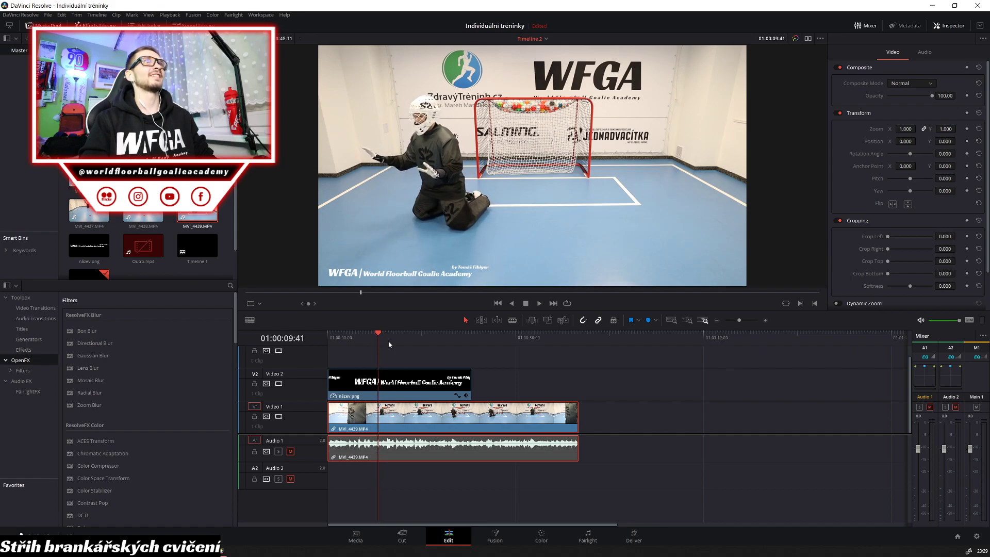
key("Right")
key("Right")
key("Right")
key("Right")
key("Right")
key("Right")
key("Right")
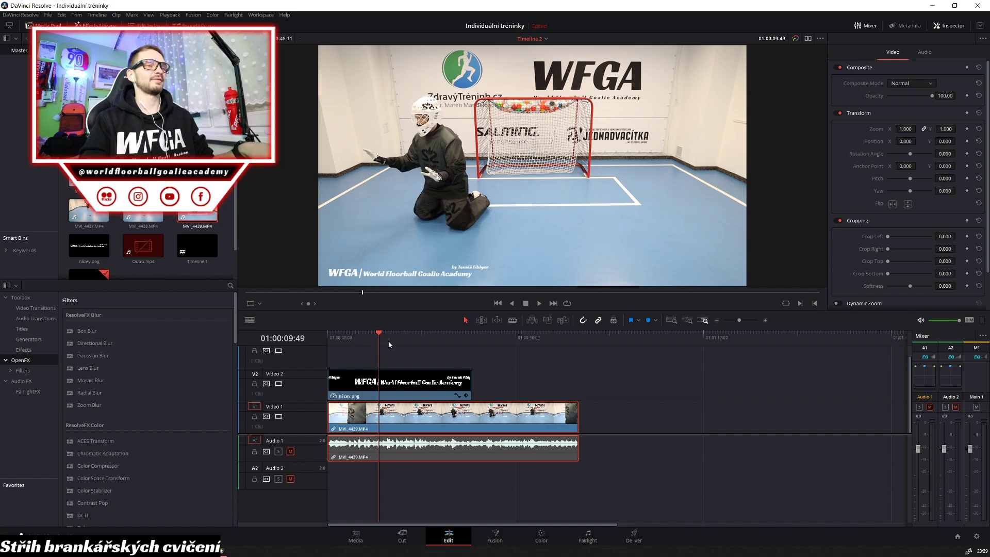
key("ctrl+b")
key("BackSpace")
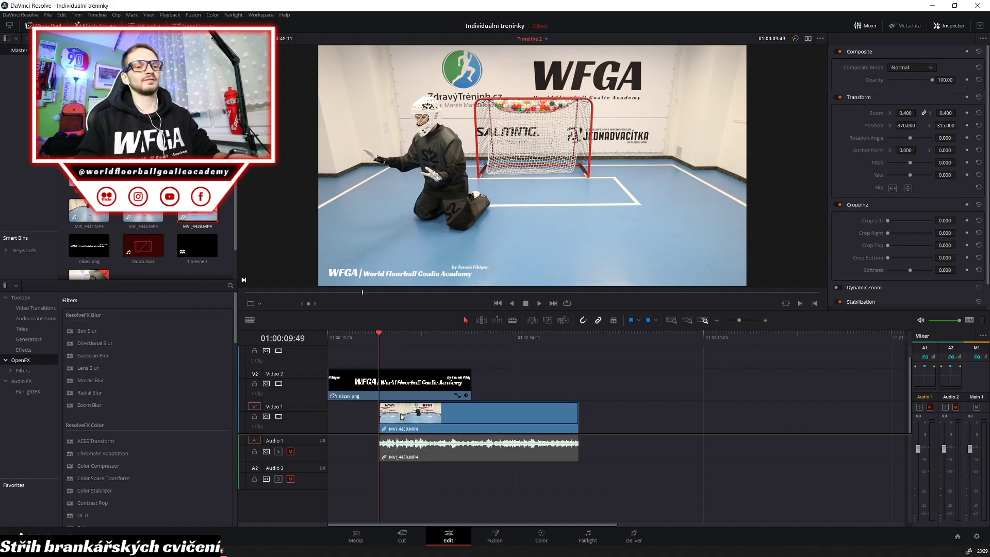
left_click(346, 416)
key("BackSpace")
Play the trimmed MVI_4439.MP4 from the timeline start to check how the drill begins
left_click_drag(341, 337, 330, 335)
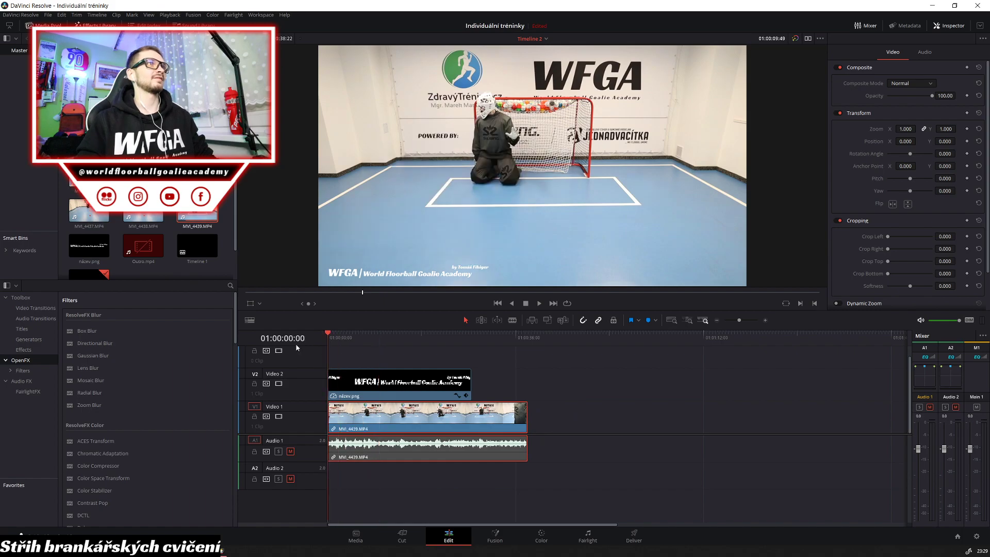
key("space")
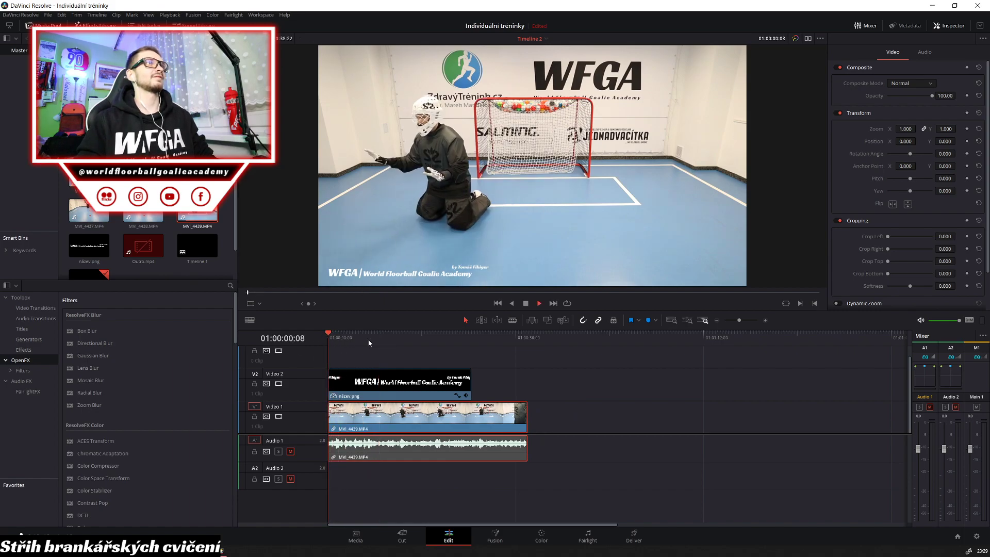
key("space")
key("space")
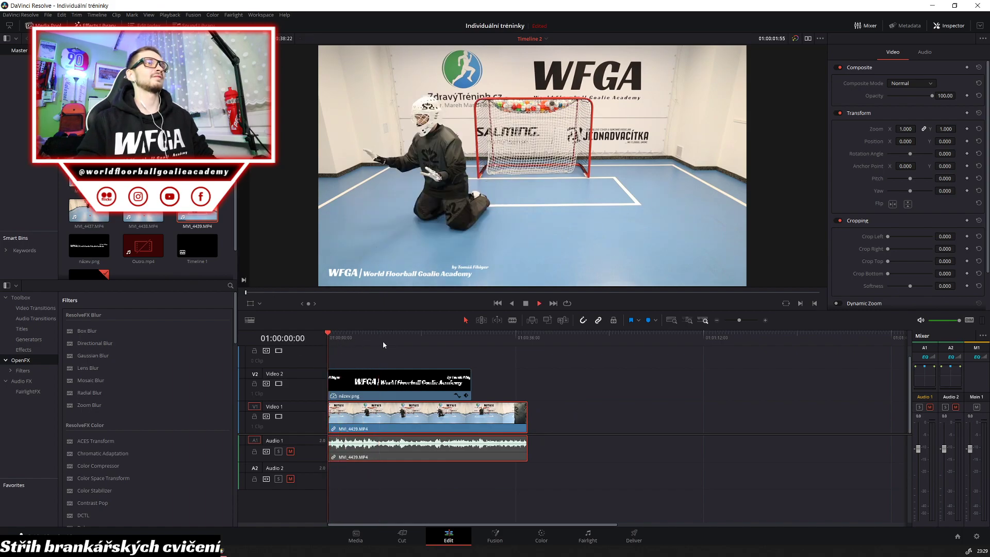